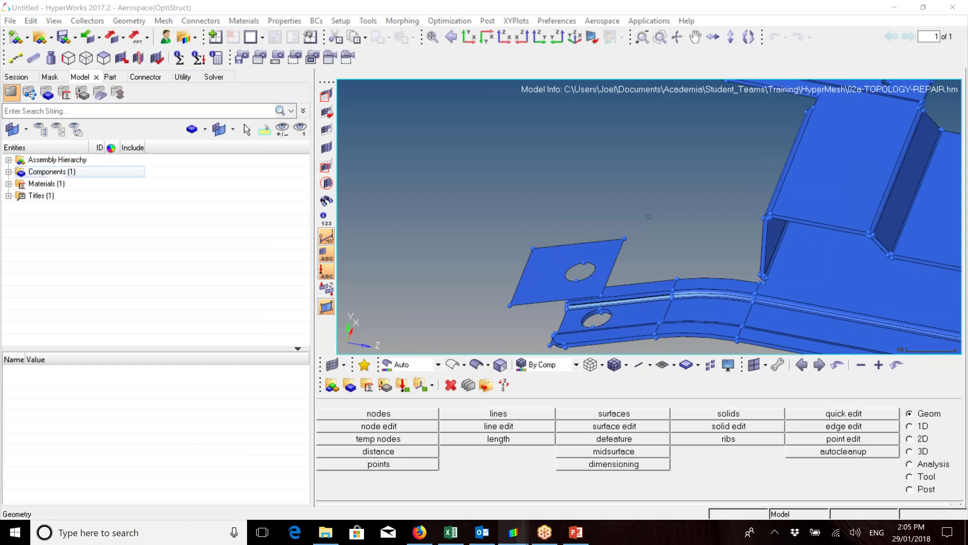
ctrl+drag(745, 194, 797, 157)
scroll(807, 149, down, 3)
ctrl+right_drag(584, 206, 600, 234)
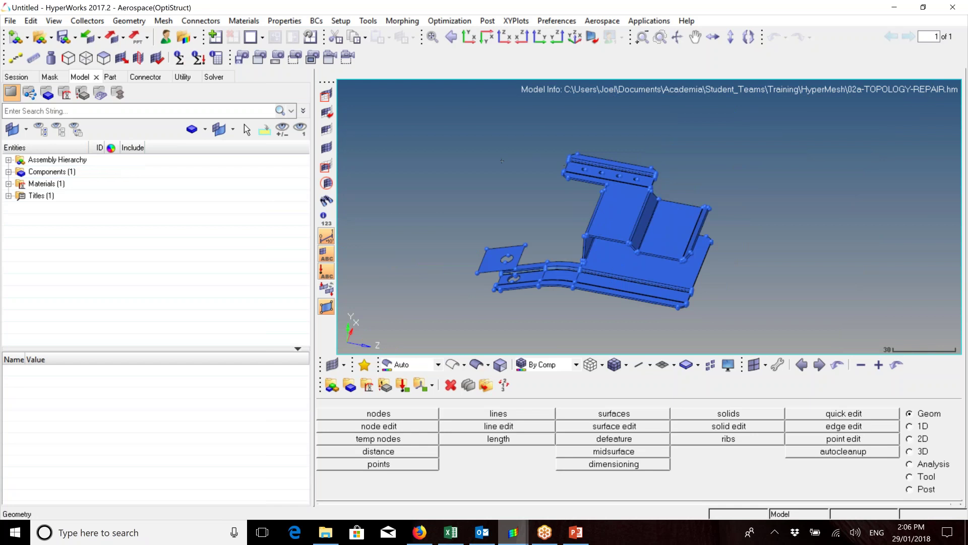
click(227, 65)
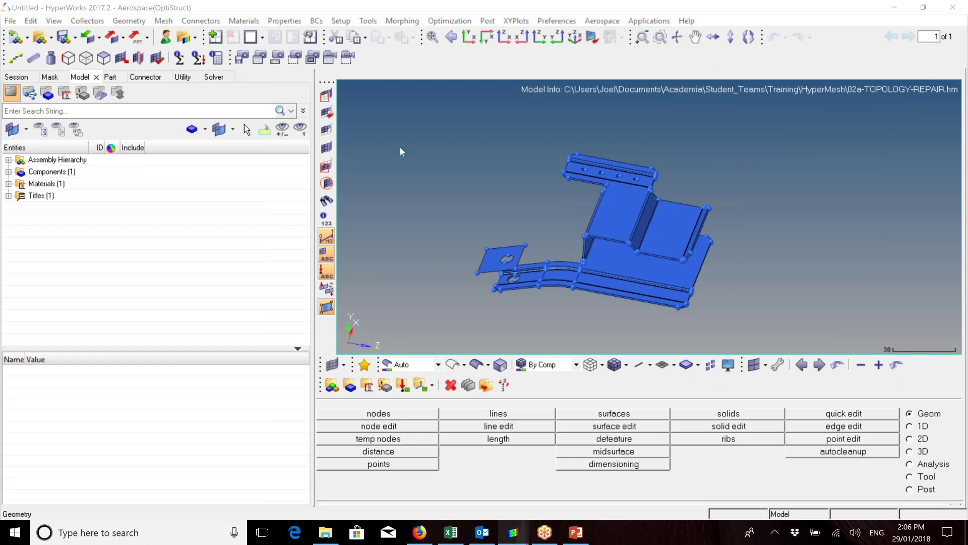
Apply the Engineering Solutions user profile for Aerospace with the OptiStruct solver.
click(165, 38)
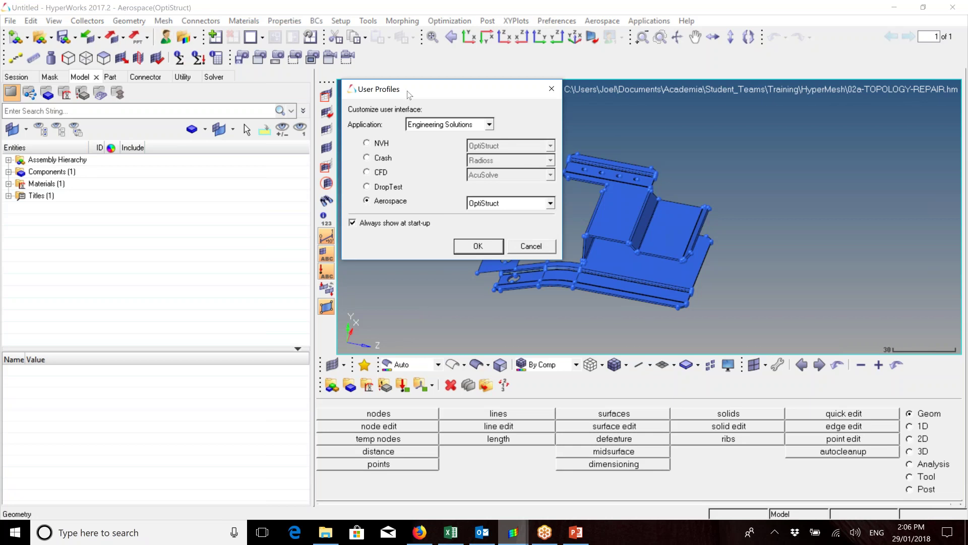
click(489, 126)
click(458, 136)
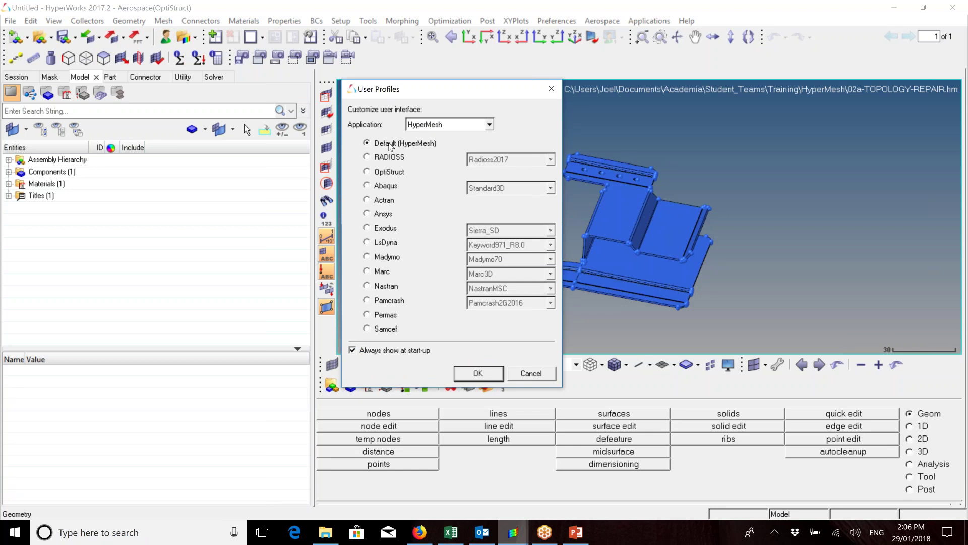
click(367, 172)
click(489, 125)
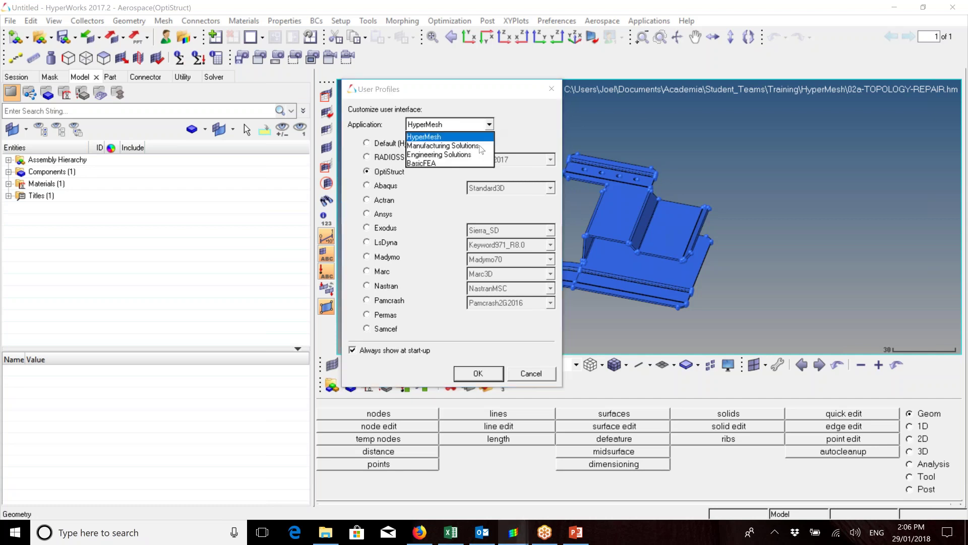
click(471, 154)
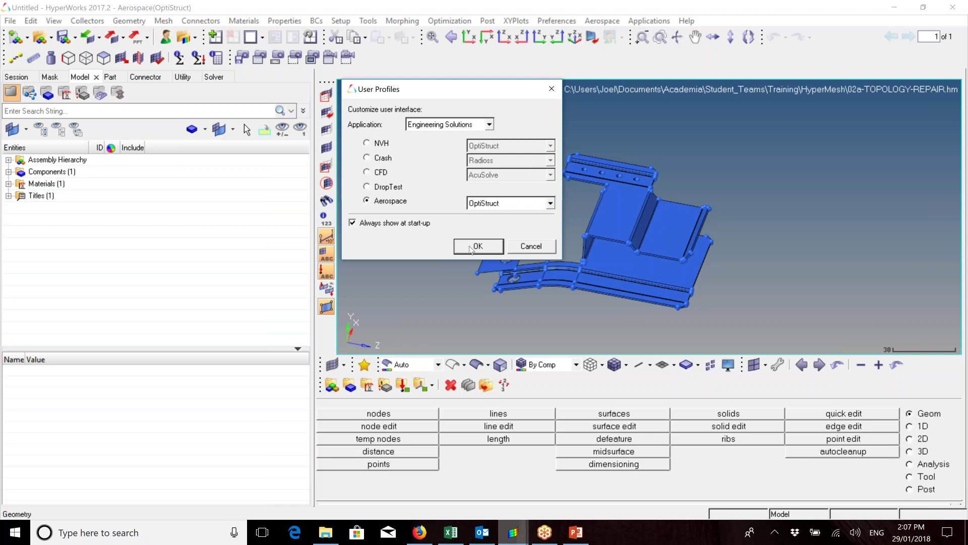
click(471, 249)
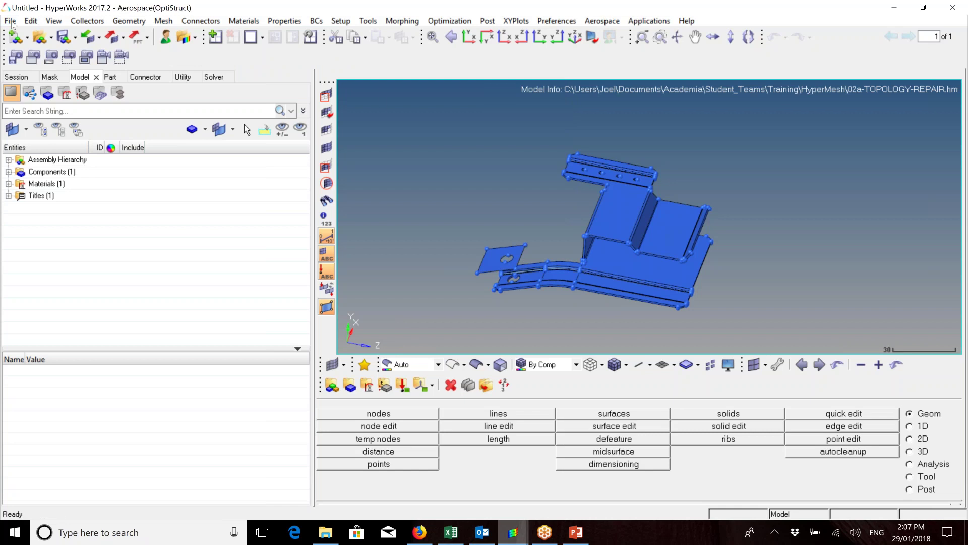
Open the model import options and switch them to geometry import.
click(11, 21)
mouse_move(49, 44)
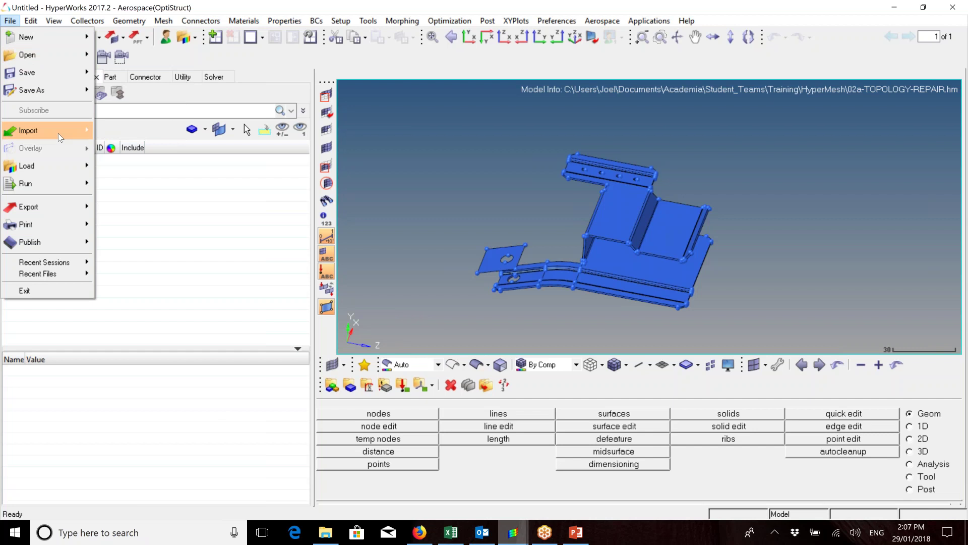
mouse_move(59, 133)
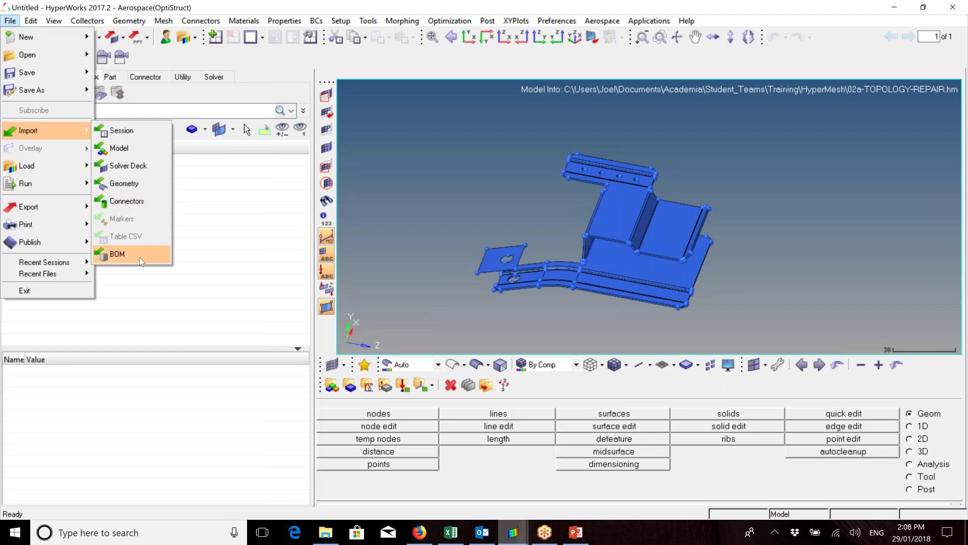
click(141, 147)
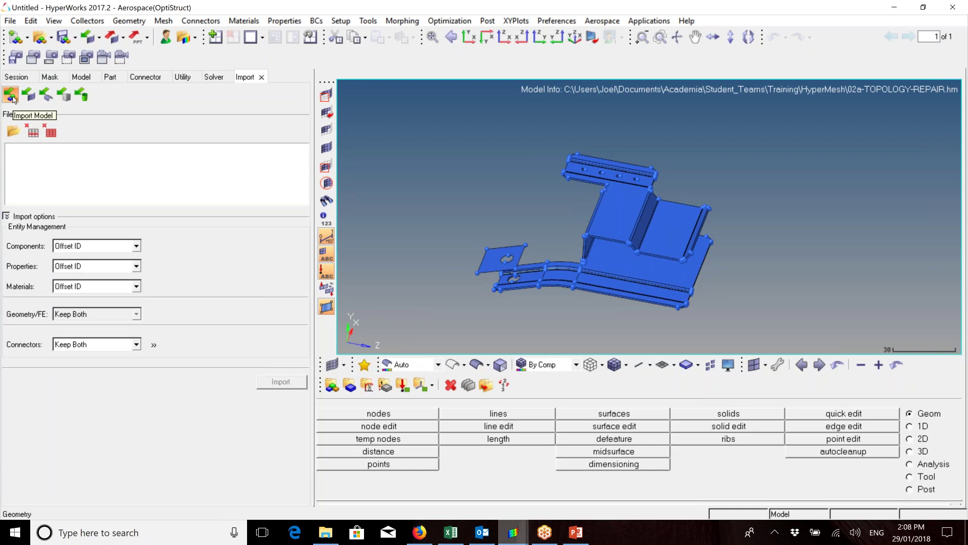
click(47, 97)
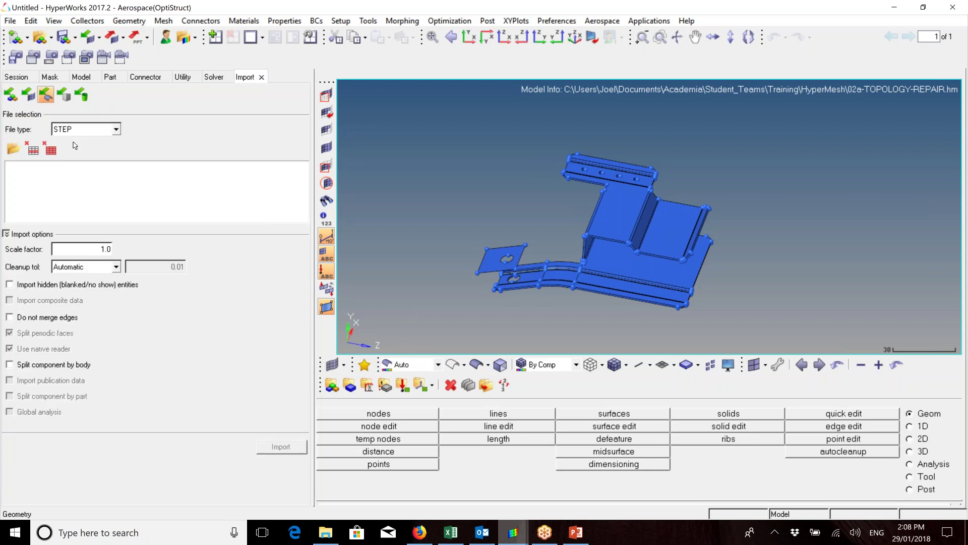
Examine the CAD file types available for geometry import.
click(117, 130)
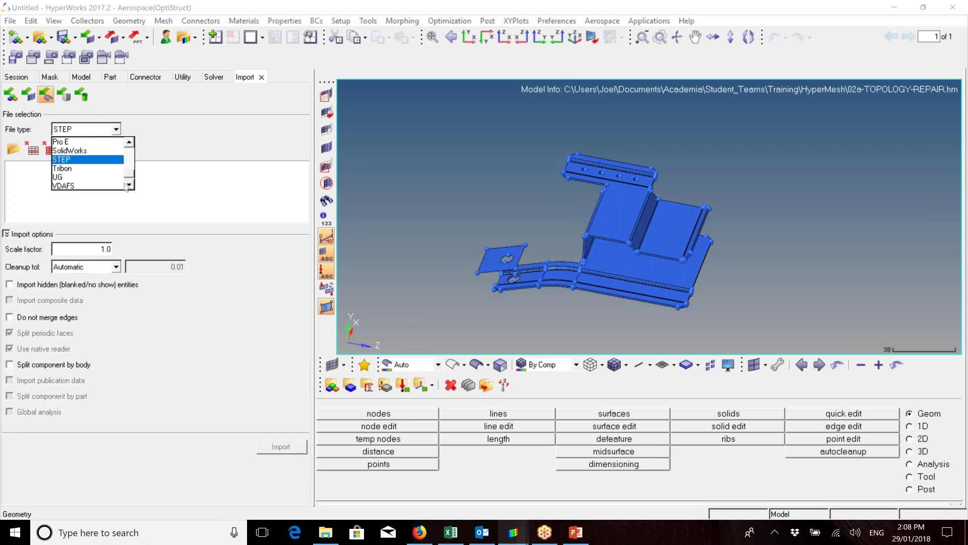
click(130, 143)
click(130, 143)
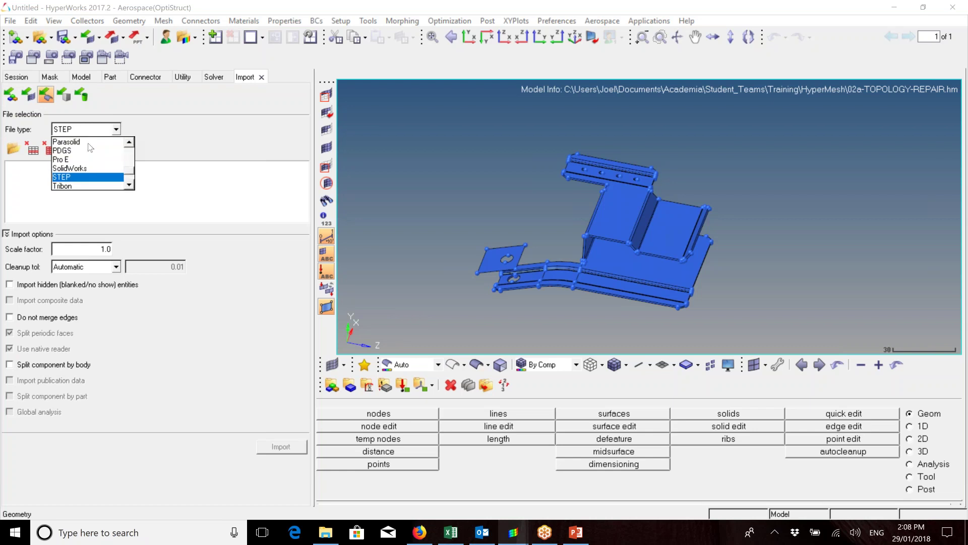
click(130, 142)
click(130, 143)
click(130, 143)
click(130, 143)
click(130, 143)
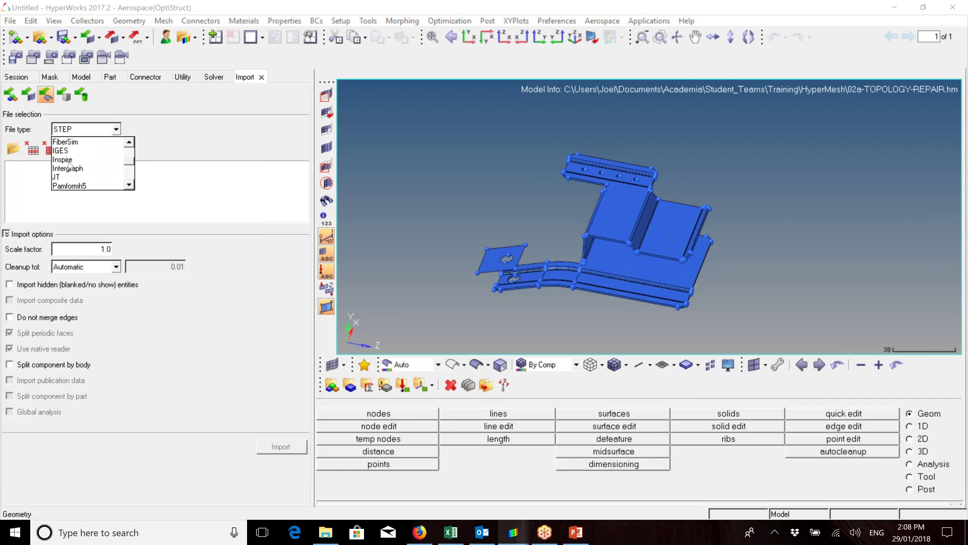
click(130, 142)
click(130, 143)
click(130, 143)
click(130, 143)
click(129, 142)
click(130, 144)
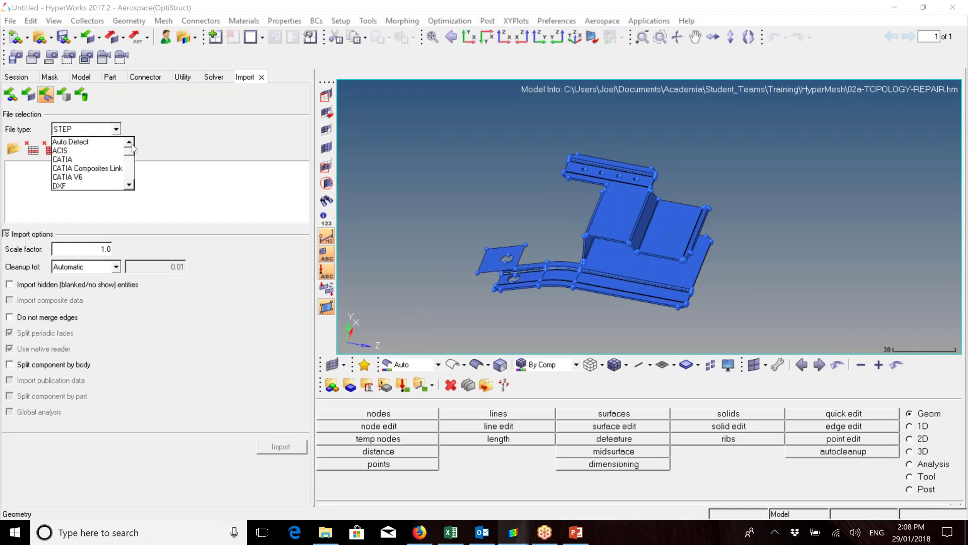
click(130, 186)
click(129, 185)
click(129, 185)
click(130, 185)
click(129, 185)
click(130, 185)
click(130, 185)
click(129, 186)
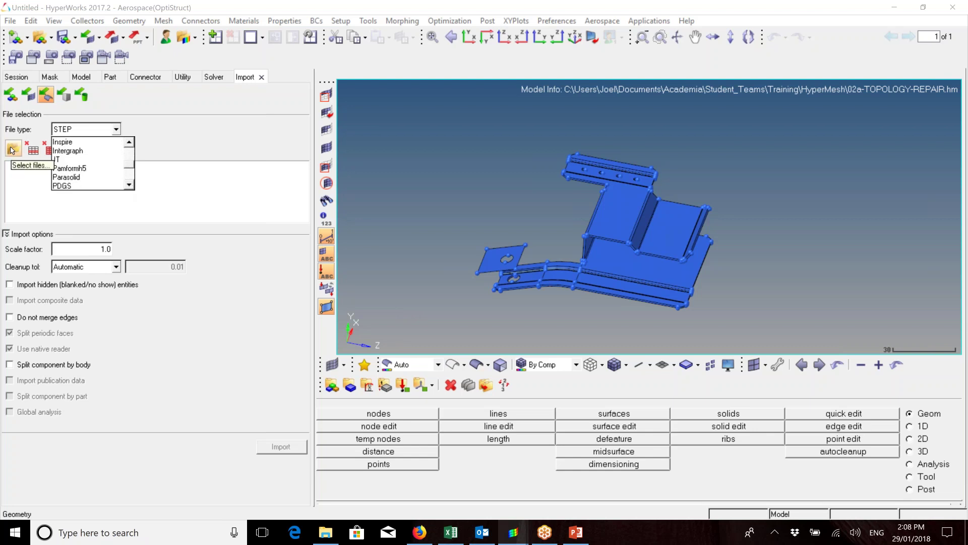
Keep STEP as the file type and check the STEP files available for import without choosing one.
click(20, 150)
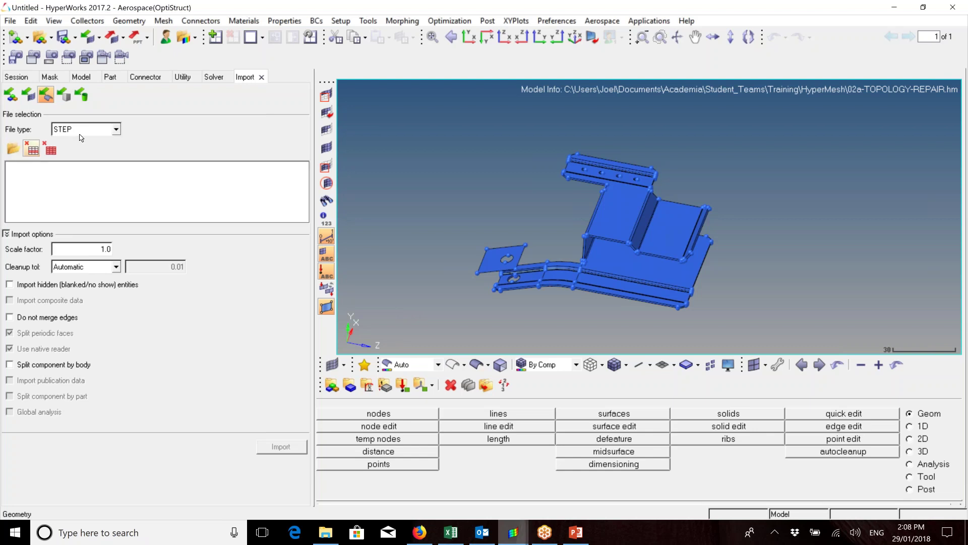
click(15, 150)
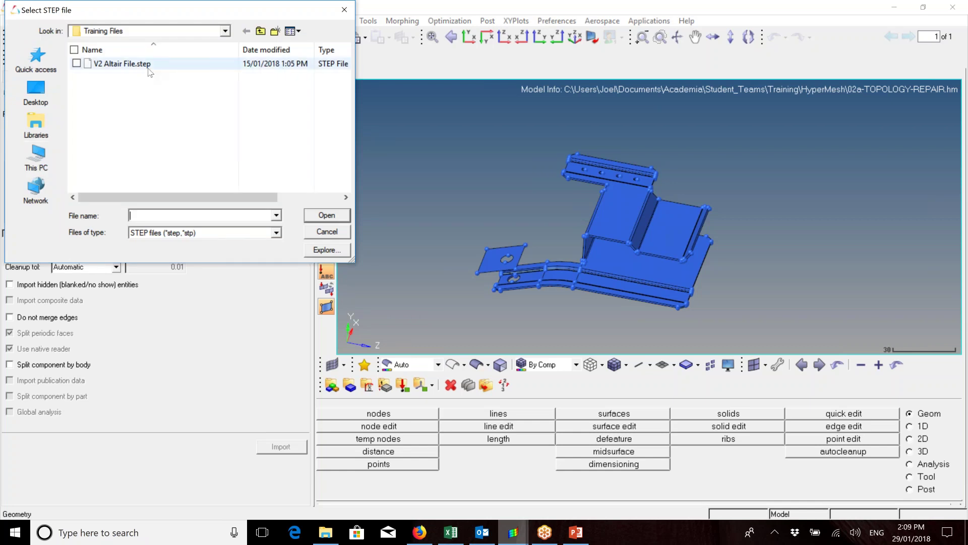
click(311, 233)
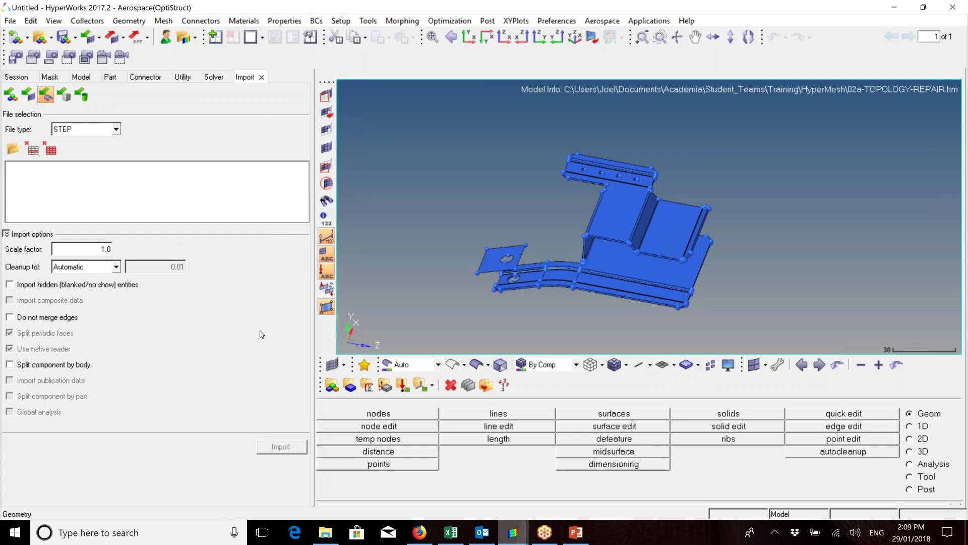
Examine the file types available for solver deck import, leave OptiStruct selected and close the import options.
click(29, 95)
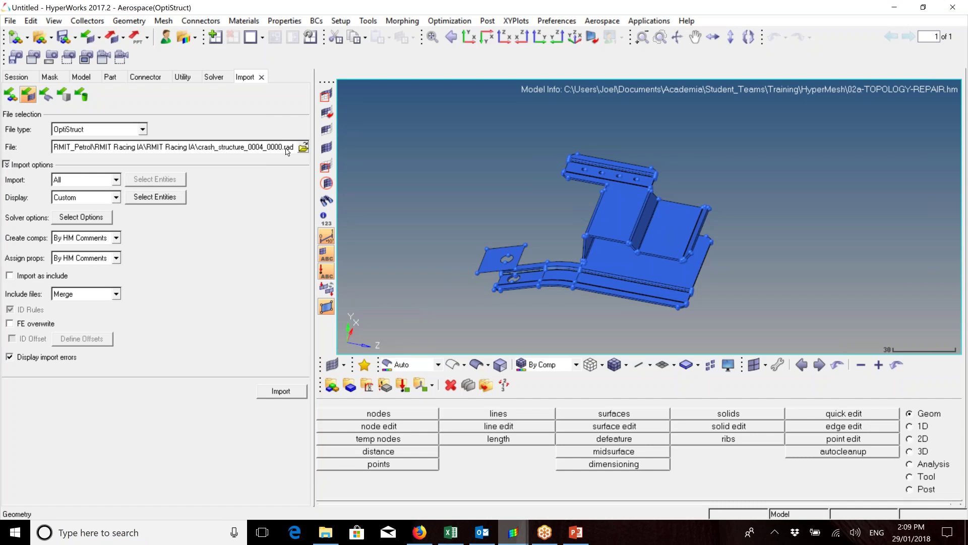
click(144, 131)
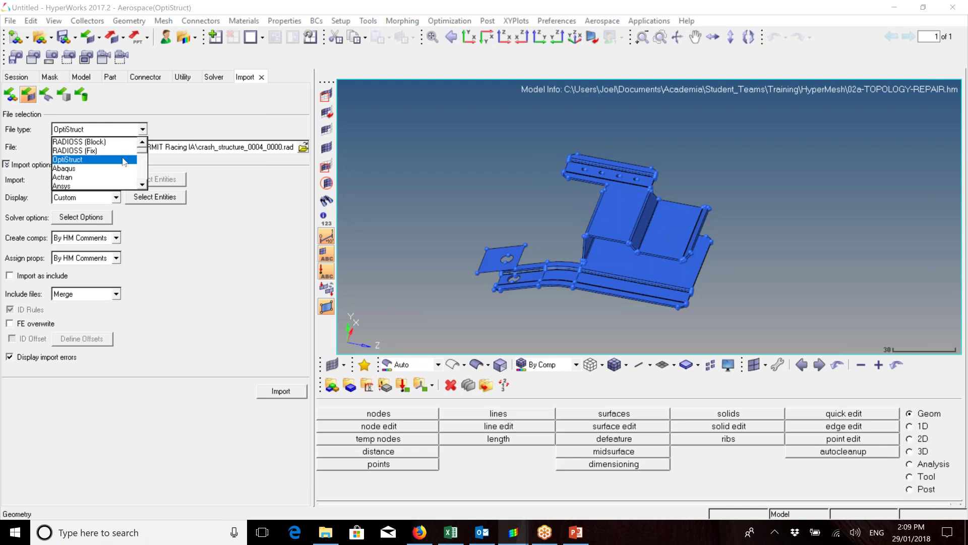
click(144, 185)
click(143, 186)
click(144, 185)
click(144, 185)
click(143, 185)
click(143, 186)
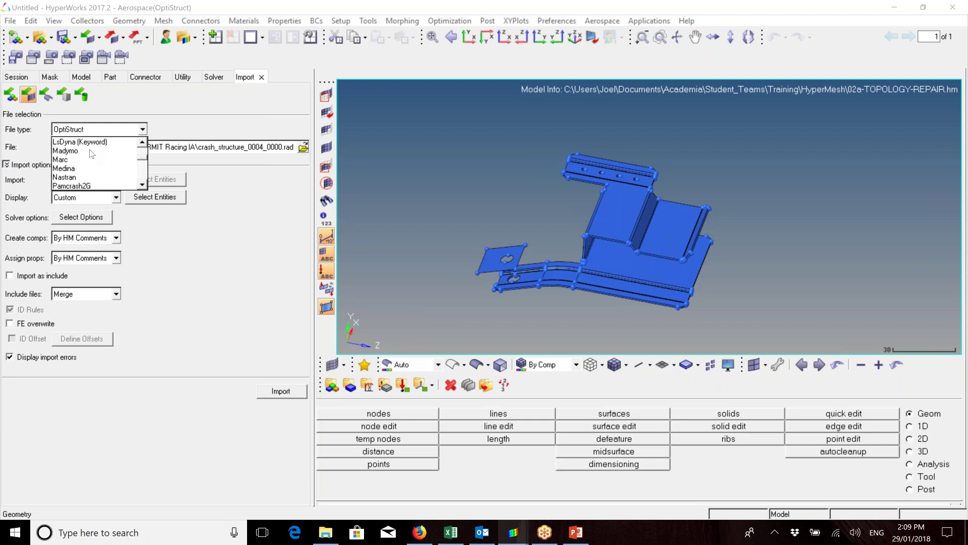
click(144, 186)
click(143, 186)
click(143, 186)
click(143, 186)
click(143, 186)
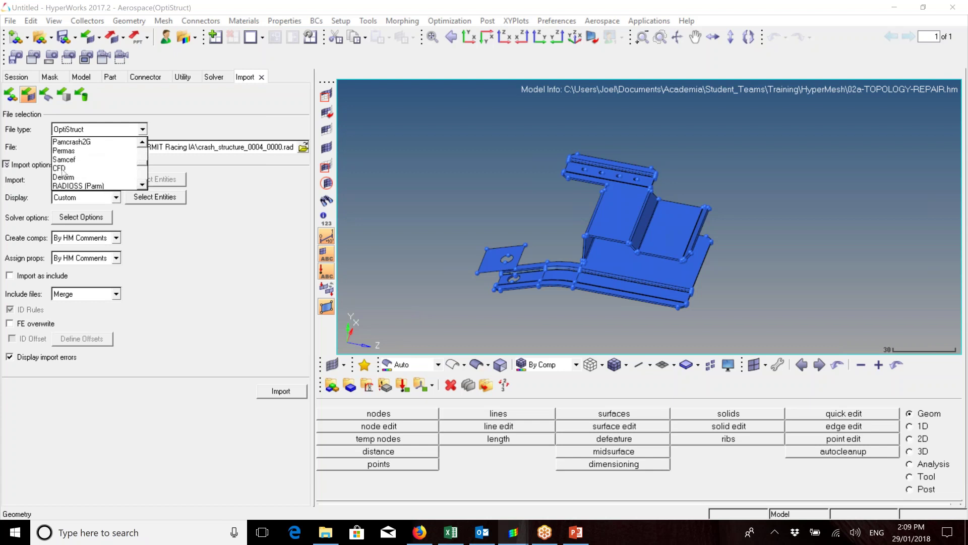
click(143, 142)
click(143, 143)
click(143, 142)
click(143, 143)
click(143, 142)
click(143, 143)
click(143, 143)
click(143, 143)
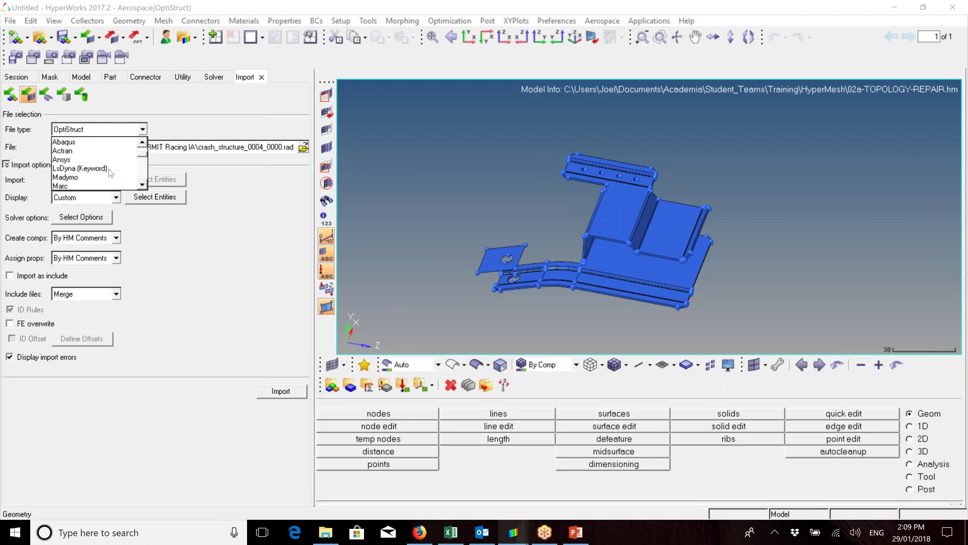
drag(142, 153, 141, 179)
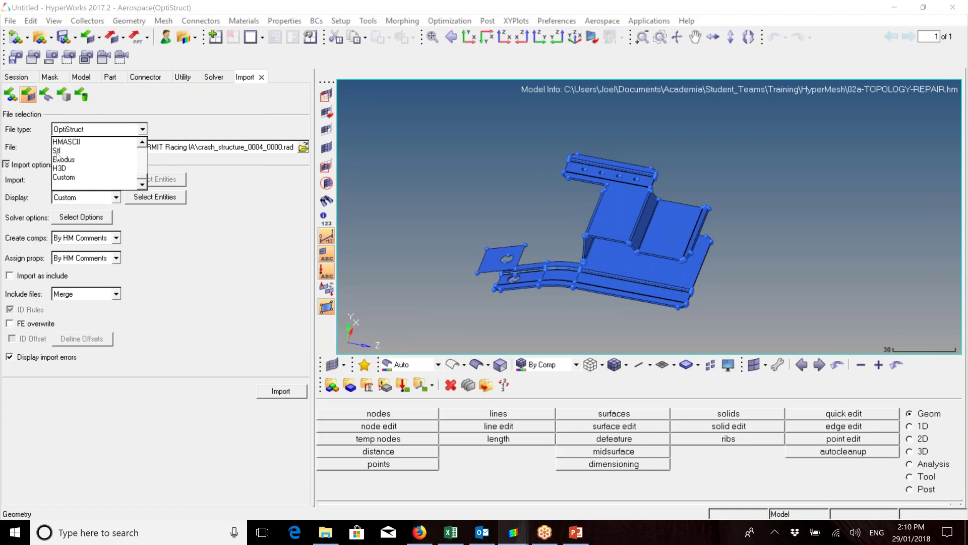
click(142, 144)
click(143, 145)
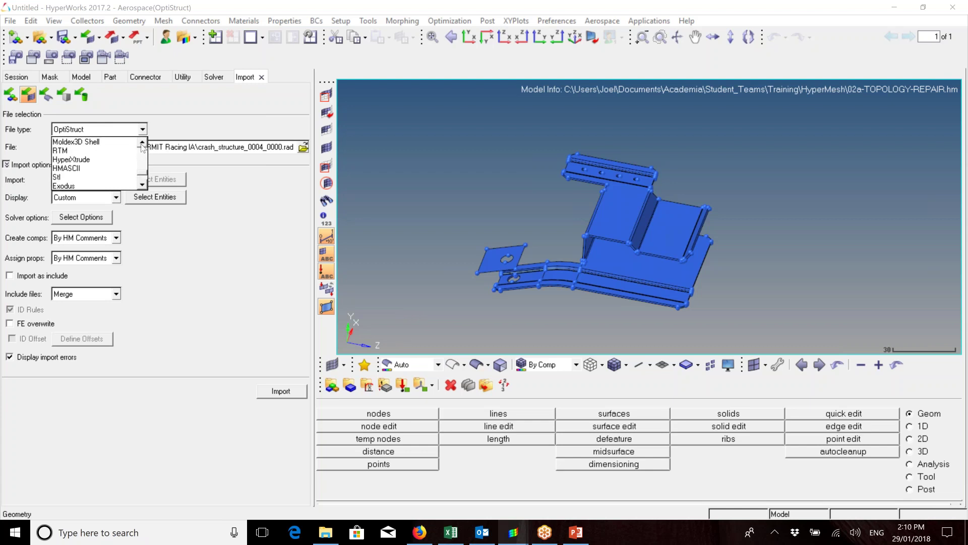
click(173, 128)
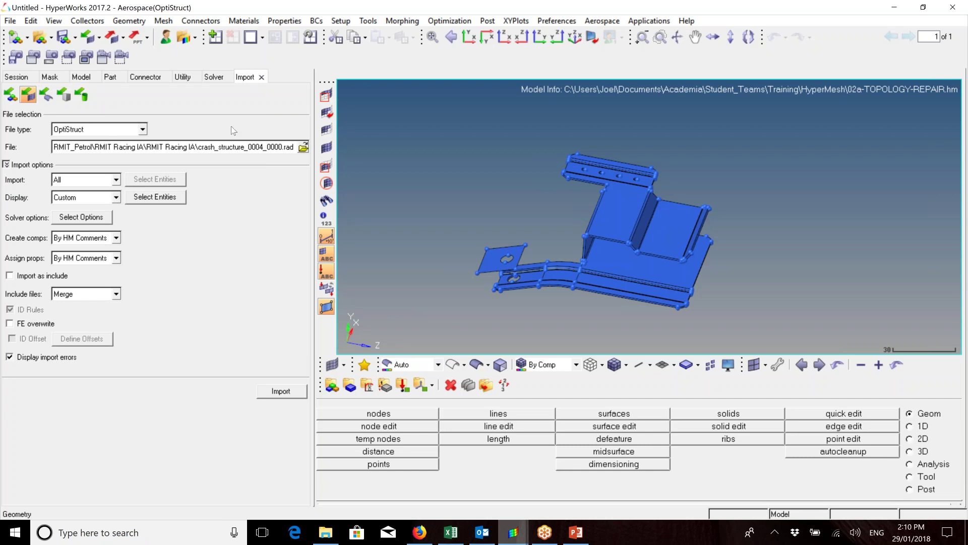
click(262, 77)
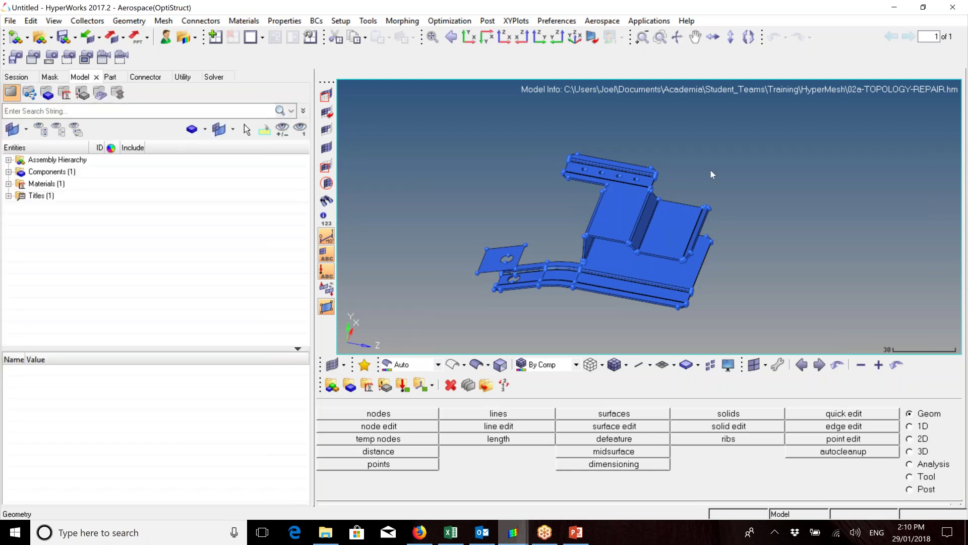
Expand the Assembly Hierarchy and Components folders of the model tree.
mouse_move(679, 268)
ctrl+mouse_down()
mouse_move(674, 189)
mouse_move(681, 258)
ctrl+mouse_up()
double_click(52, 172)
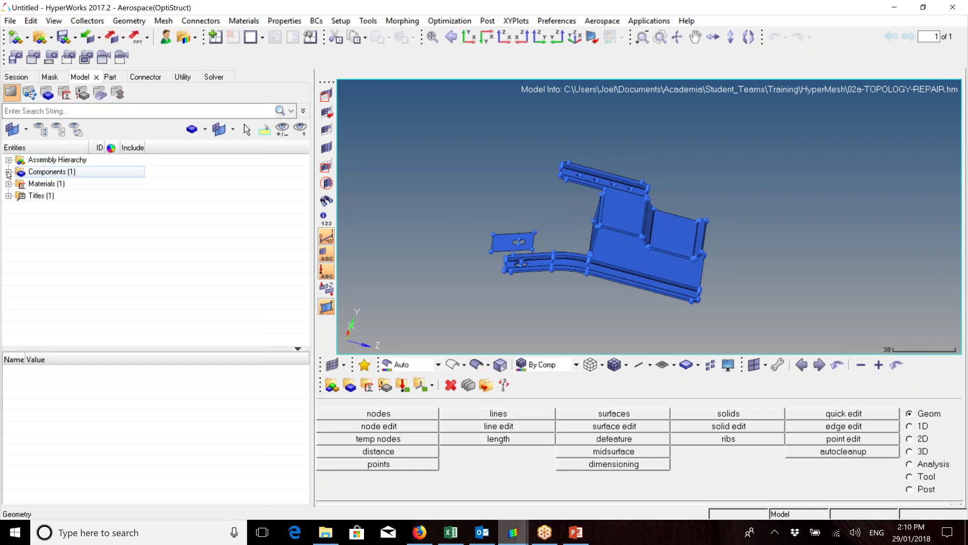
click(9, 160)
click(8, 160)
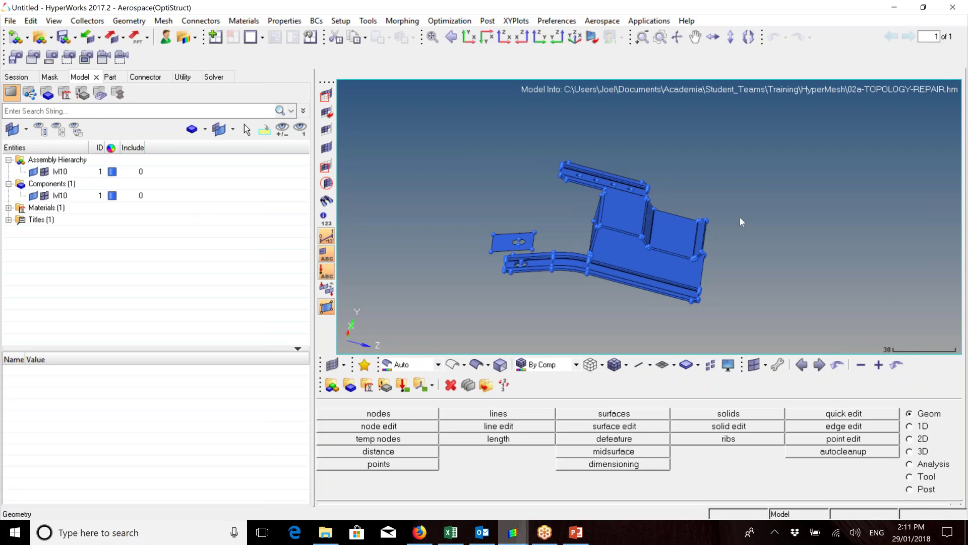
Open the topology visualization options for edges and solids and display the geometry as wireframe.
mouse_move(651, 269)
ctrl+mouse_down()
mouse_move(653, 285)
mouse_move(687, 215)
ctrl+mouse_up()
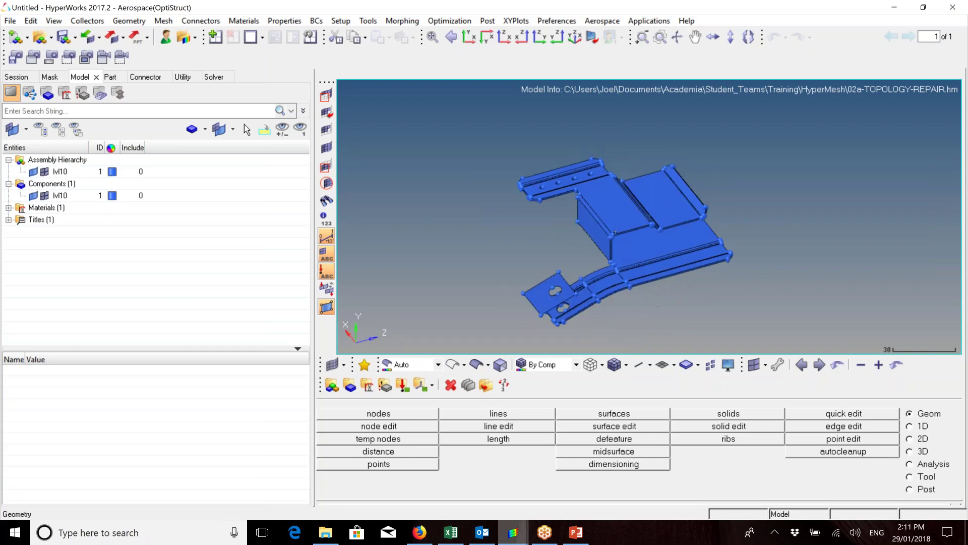
ctrl+scroll(615, 232, up, 4)
ctrl+scroll(615, 232, down, 3)
mouse_move(615, 232)
ctrl+mouse_down()
mouse_move(626, 223)
mouse_move(559, 197)
mouse_move(528, 256)
ctrl+mouse_up()
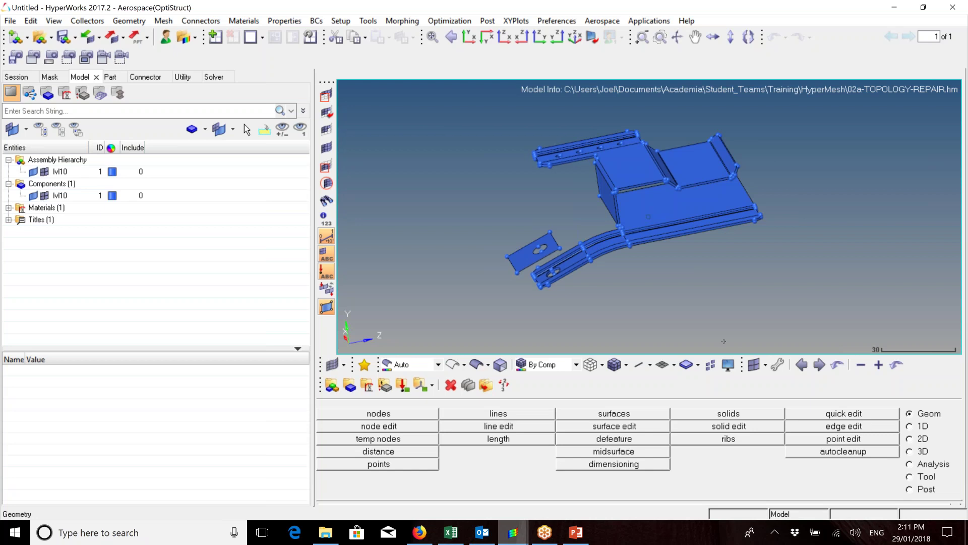
click(727, 367)
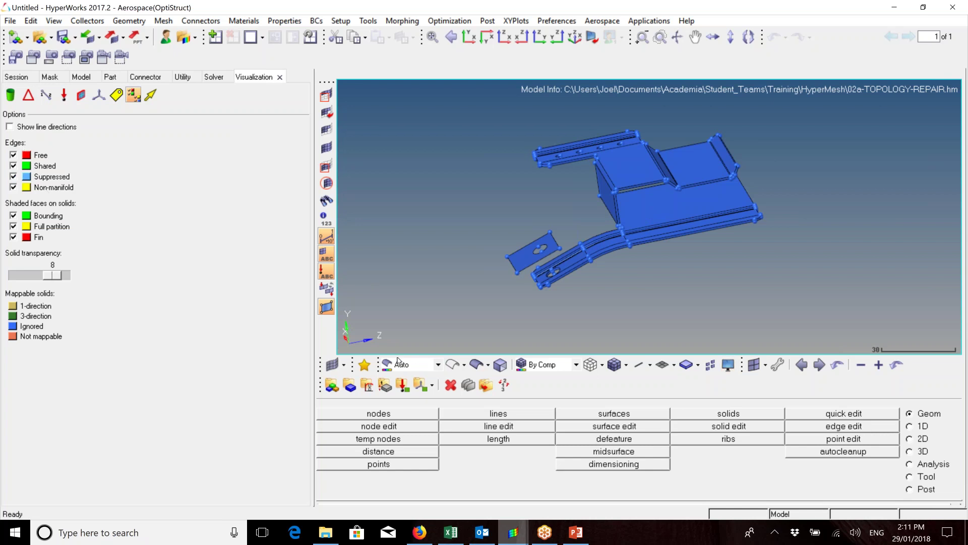
click(451, 367)
ctrl+drag(635, 217, 588, 261)
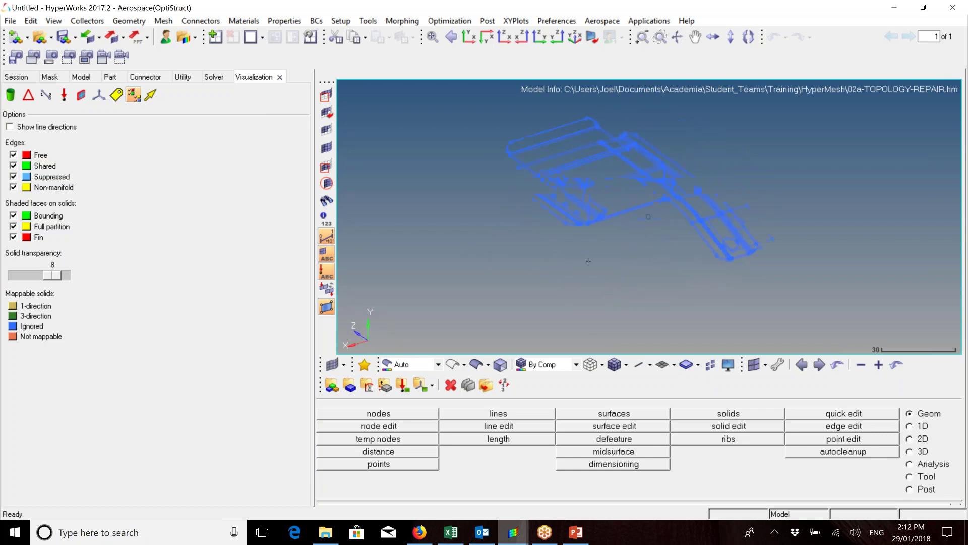
click(13, 188)
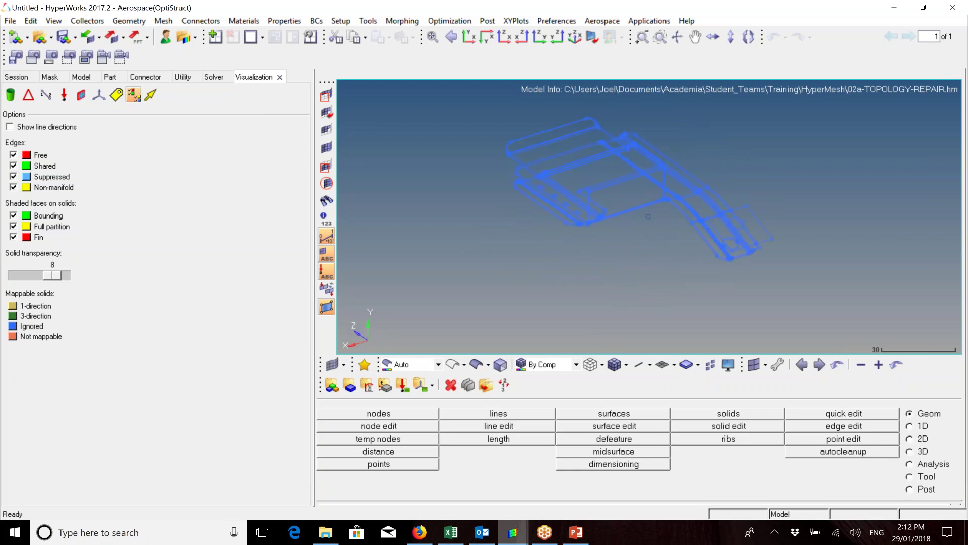
Hide the shared, suppressed and non-manifold edges so only the free edges of the geometry are displayed.
click(13, 177)
click(13, 166)
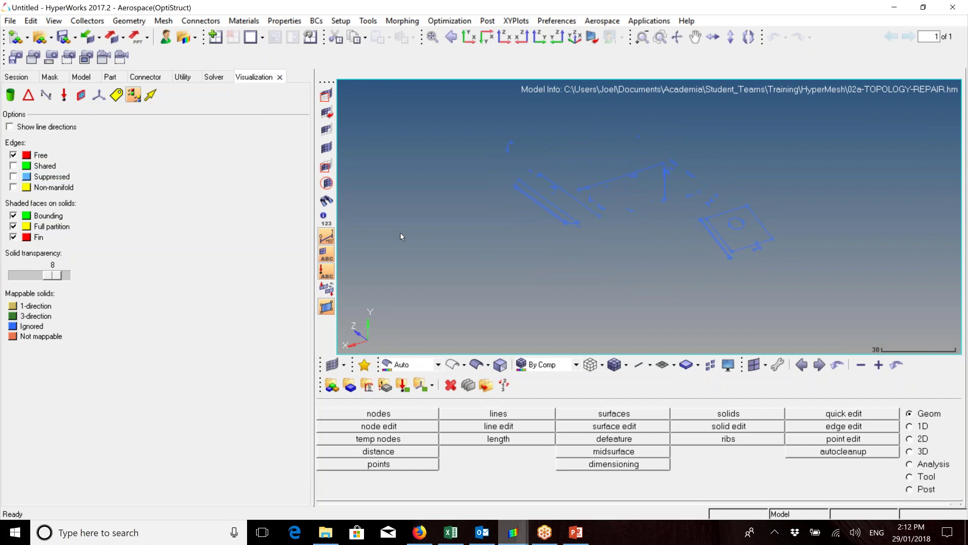
ctrl+drag(602, 268, 555, 323)
ctrl+drag(649, 216, 631, 202)
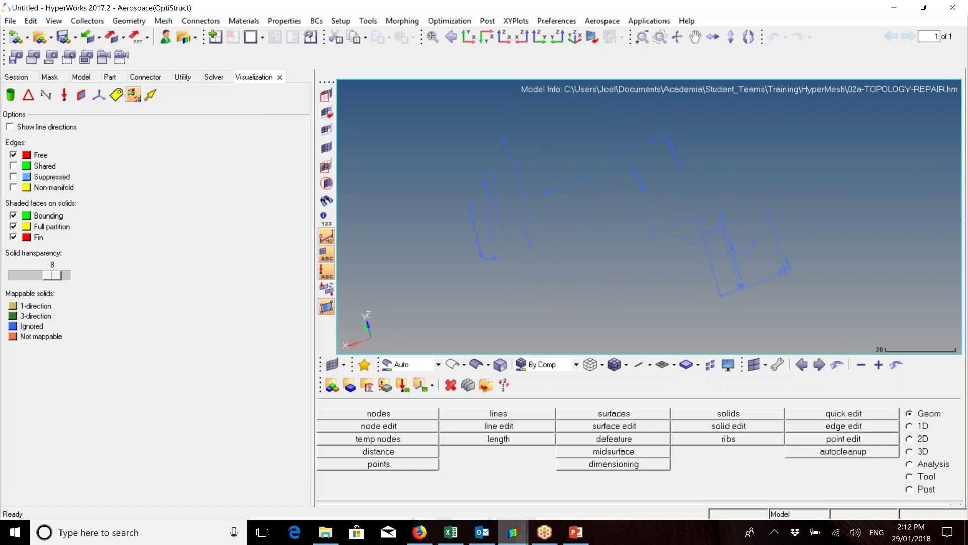
Set the colour of the lvl10 component to red and return to the topology visualization options.
click(80, 77)
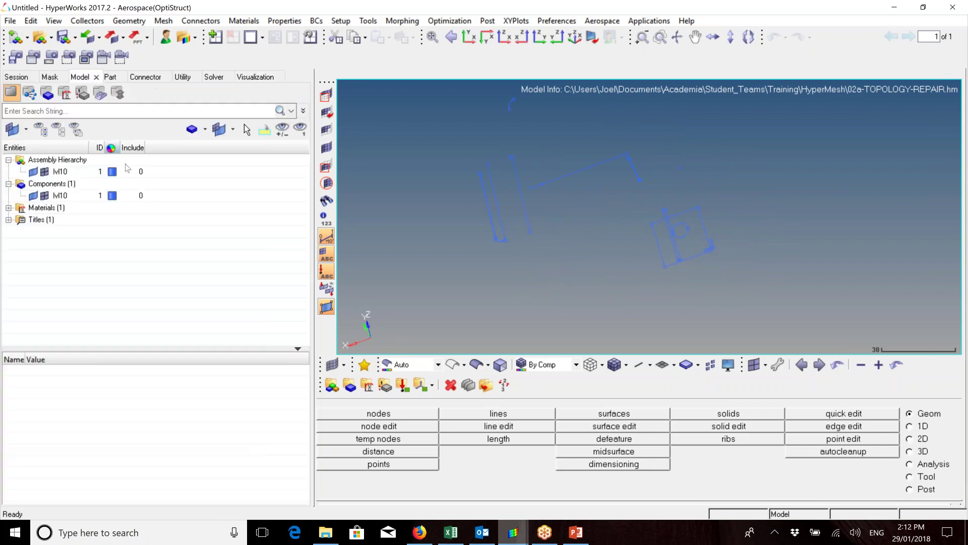
click(112, 172)
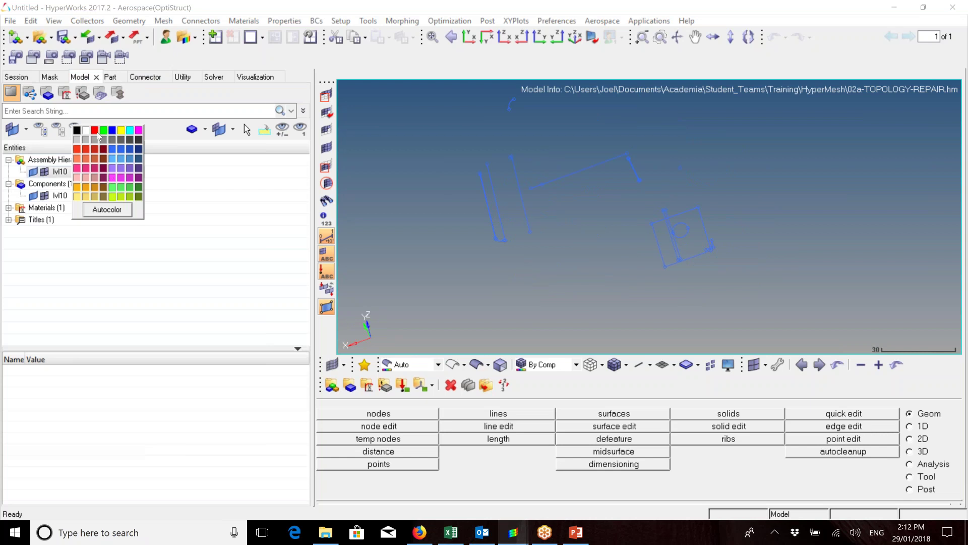
click(97, 132)
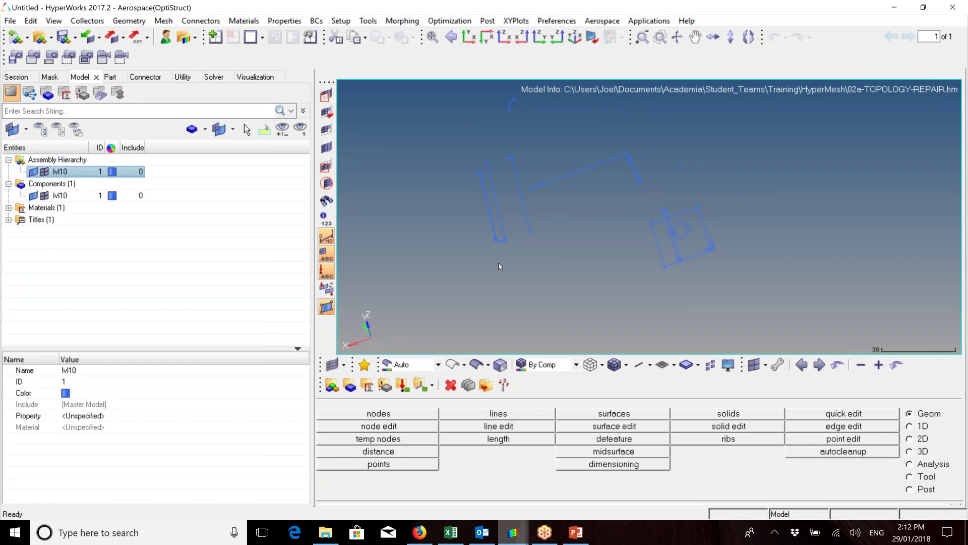
click(112, 171)
click(99, 131)
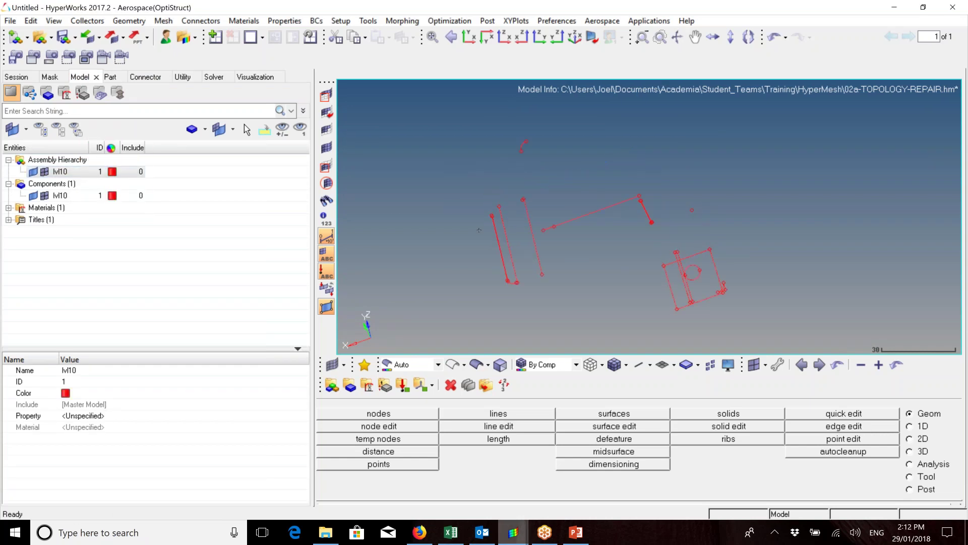
click(247, 77)
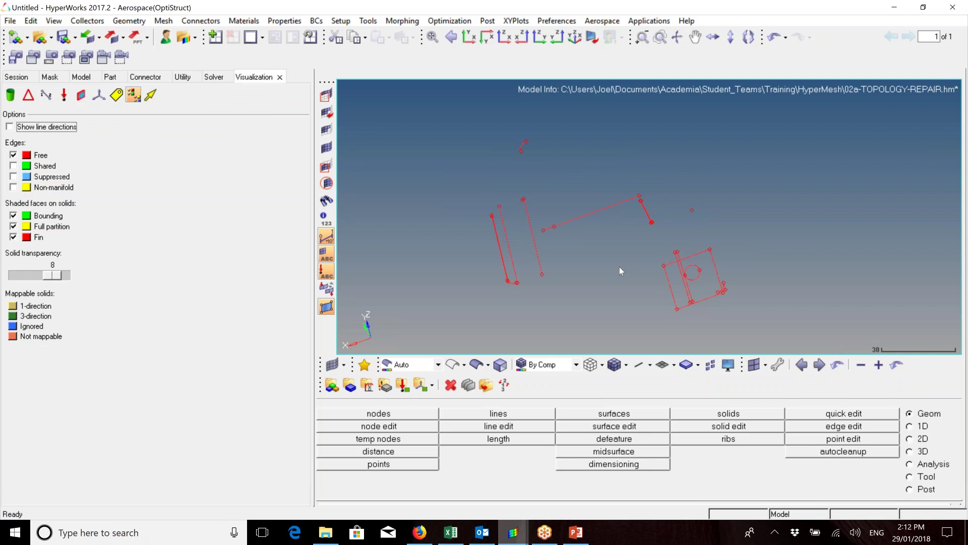
Examine the isolated free edges from several angles and close up for gaps between surfaces.
ctrl+drag(783, 271, 727, 240)
ctrl+scroll(584, 259, up, 5)
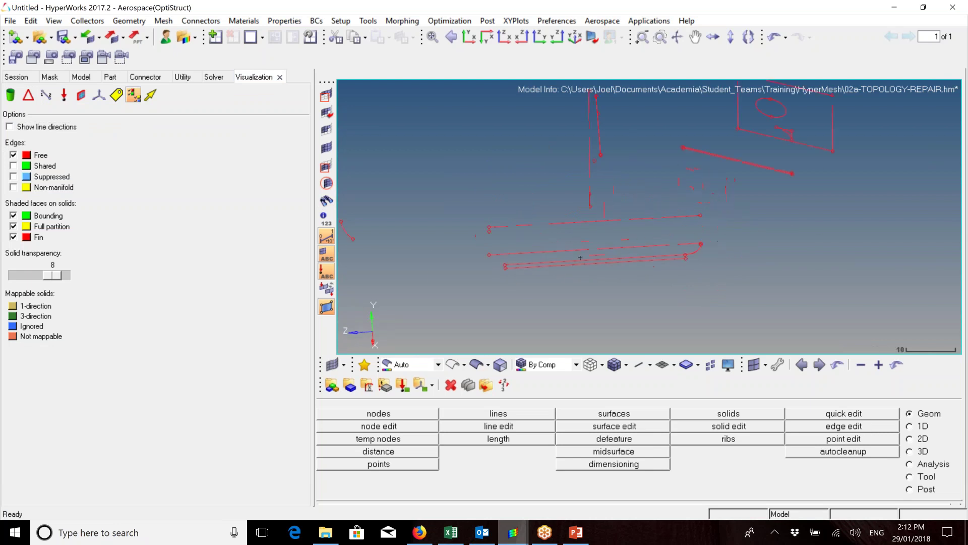
ctrl+right_drag(584, 260, 767, 243)
ctrl+scroll(592, 197, up, 2)
ctrl+scroll(592, 197, up, 1)
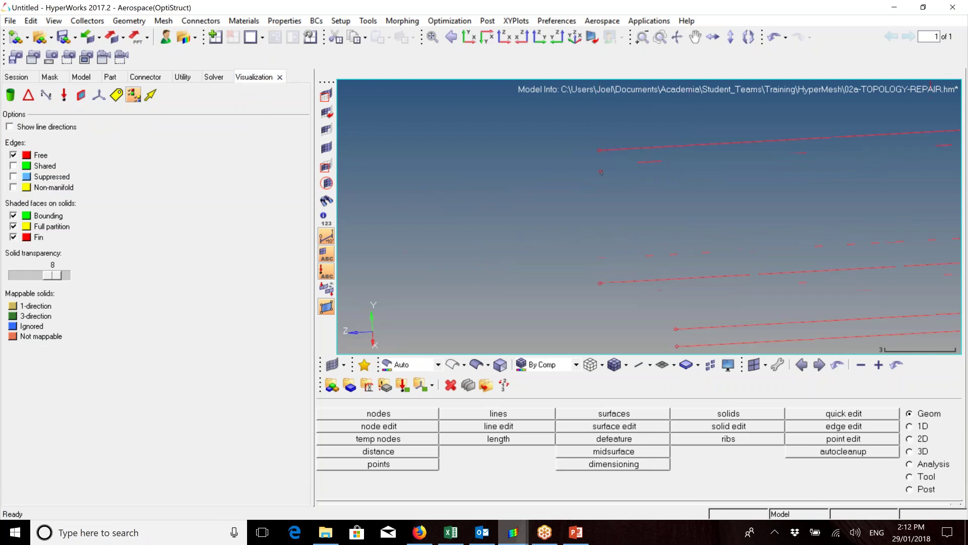
ctrl+scroll(600, 149, down, 4)
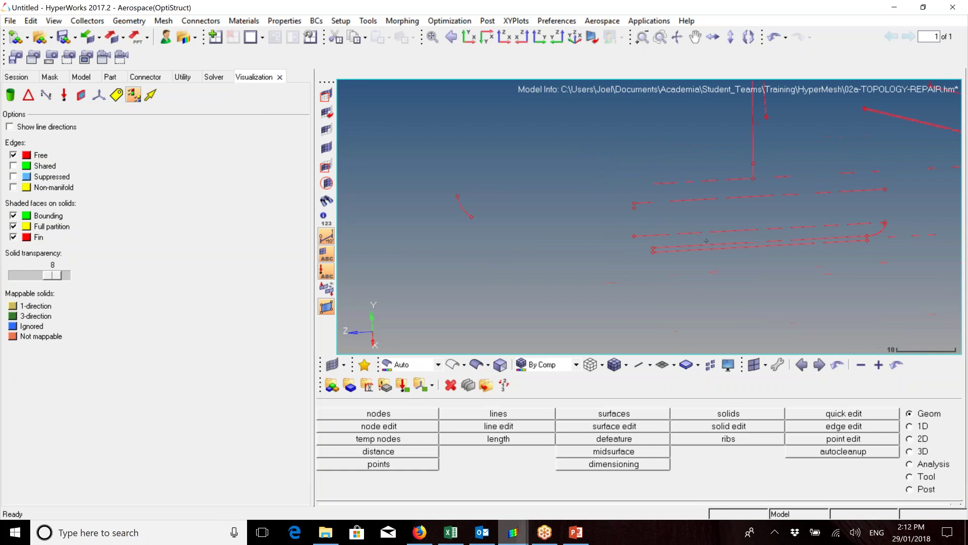
ctrl+right_drag(706, 241, 619, 291)
ctrl+scroll(619, 291, down, 3)
mouse_move(619, 291)
ctrl+mouse_down()
mouse_move(495, 303)
mouse_move(404, 295)
ctrl+mouse_up()
ctrl+scroll(709, 243, up, 5)
ctrl+scroll(709, 243, down, 5)
ctrl+drag(709, 243, 752, 247)
ctrl+scroll(706, 238, down, 1)
ctrl+right_drag(706, 237, 696, 234)
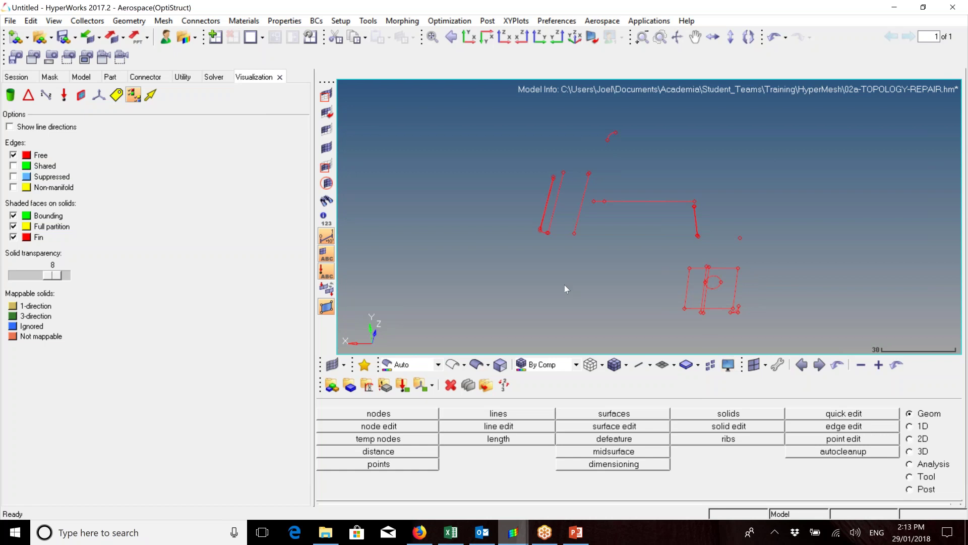
Show the shared and suppressed edges again and display the geometry as shaded surfaces with edges.
click(13, 176)
click(12, 167)
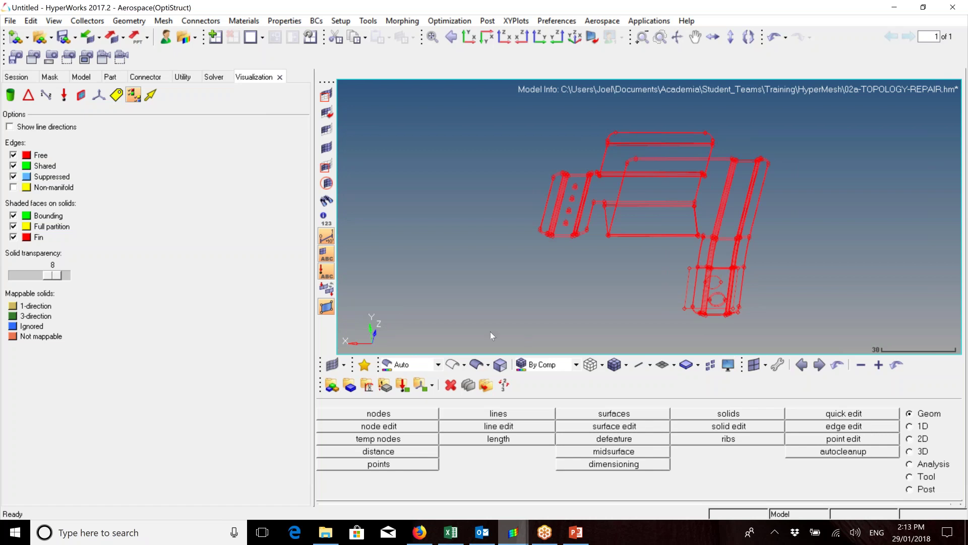
click(476, 365)
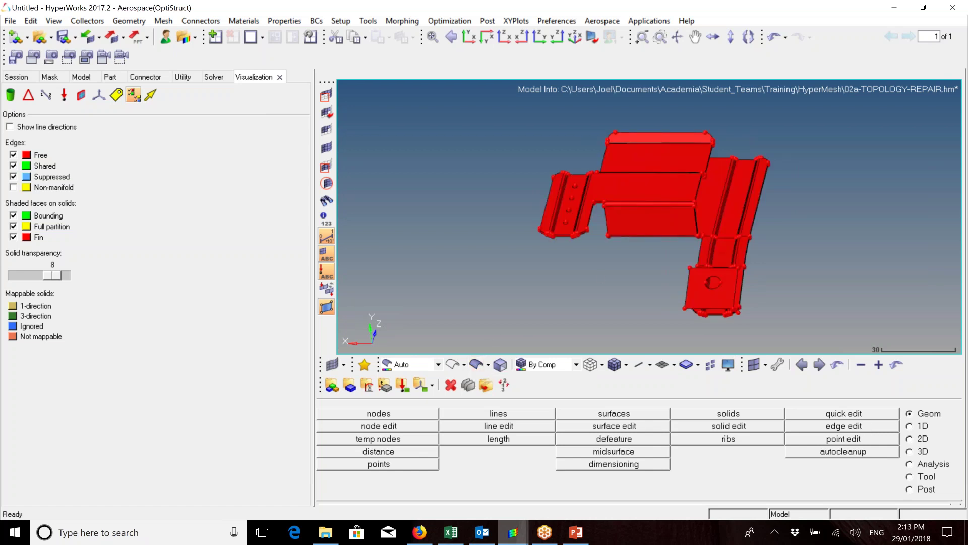
scroll(726, 182, up, 3)
Isolate the free edges in wireframe again and inspect the short double edge beside the central panel.
click(13, 176)
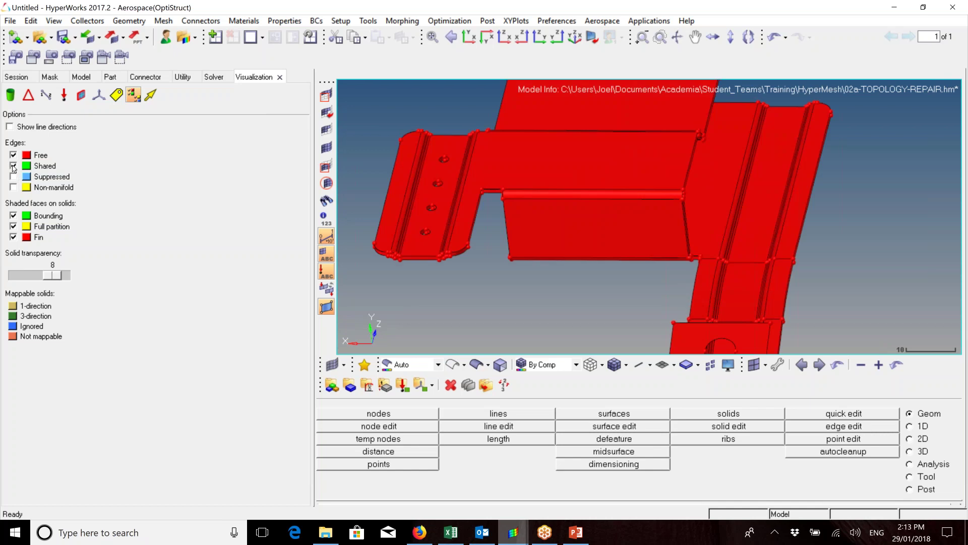
click(12, 165)
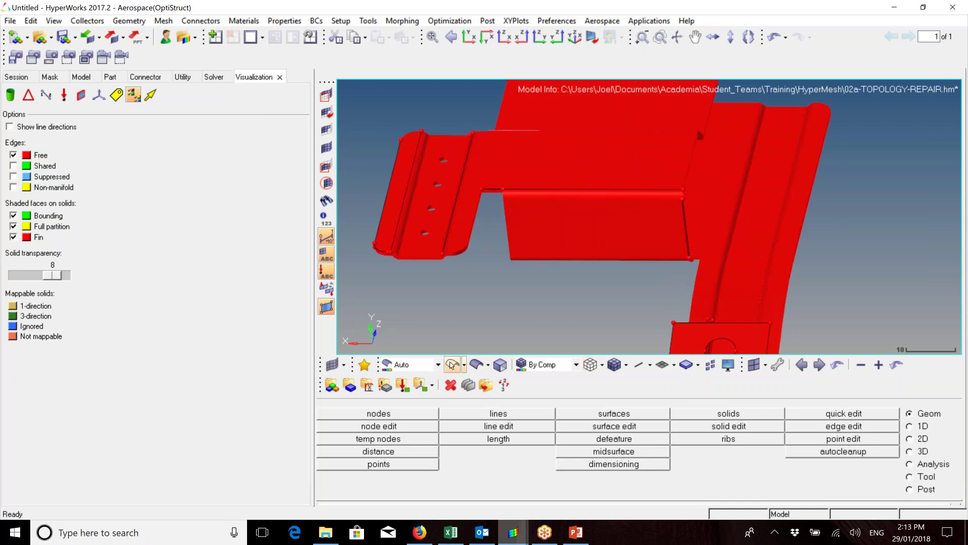
click(453, 365)
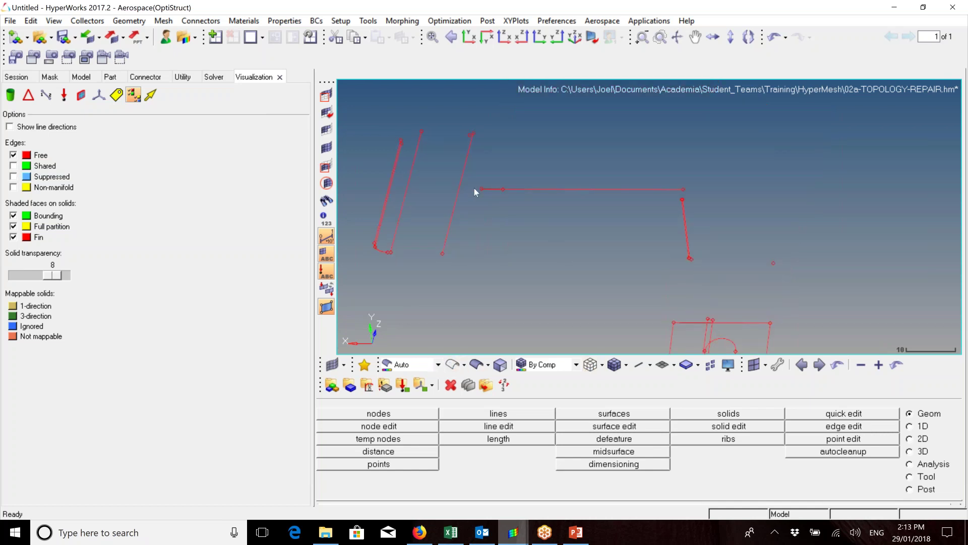
scroll(499, 199, up, 10)
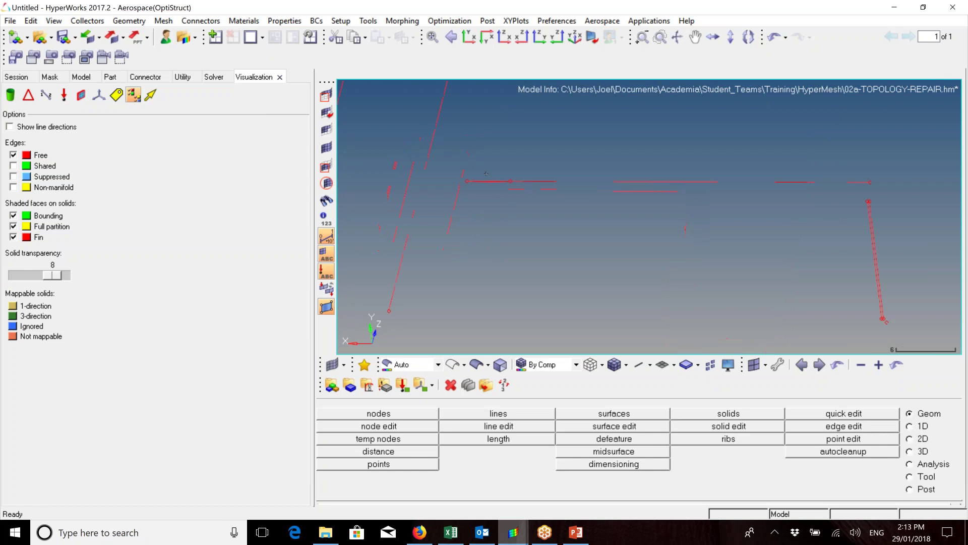
ctrl+right_drag(646, 205, 628, 201)
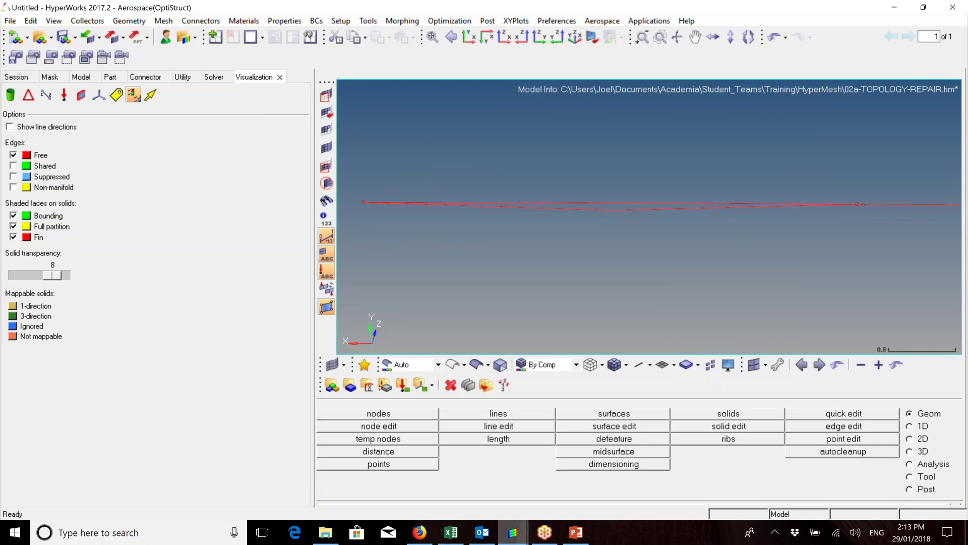
Restore the shared and suppressed edges with shaded surfaces and examine the gap along the short notch edge.
click(13, 176)
click(13, 166)
click(476, 364)
ctrl+right_drag(640, 221, 643, 218)
ctrl+drag(642, 218, 592, 226)
scroll(592, 226, up, 5)
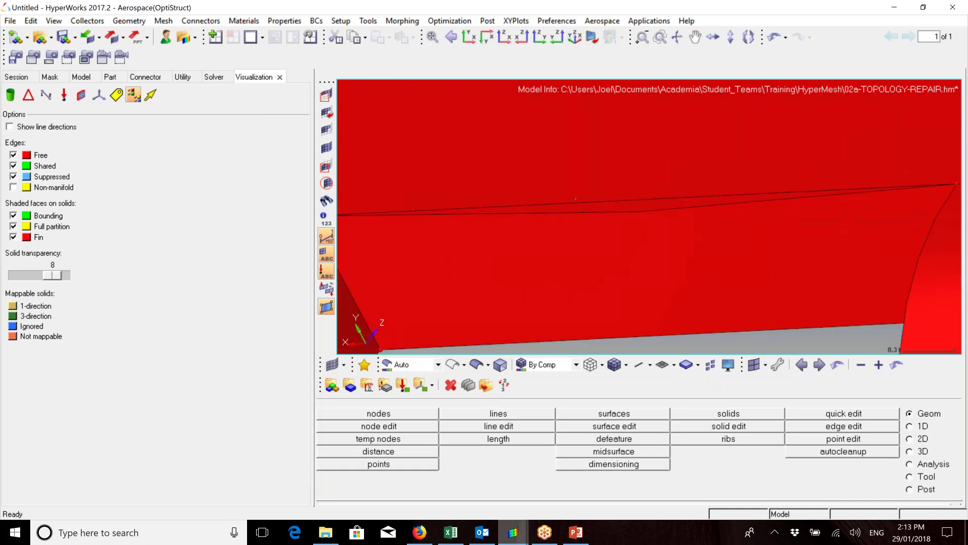
scroll(643, 240, down, 5)
ctrl+drag(639, 241, 696, 212)
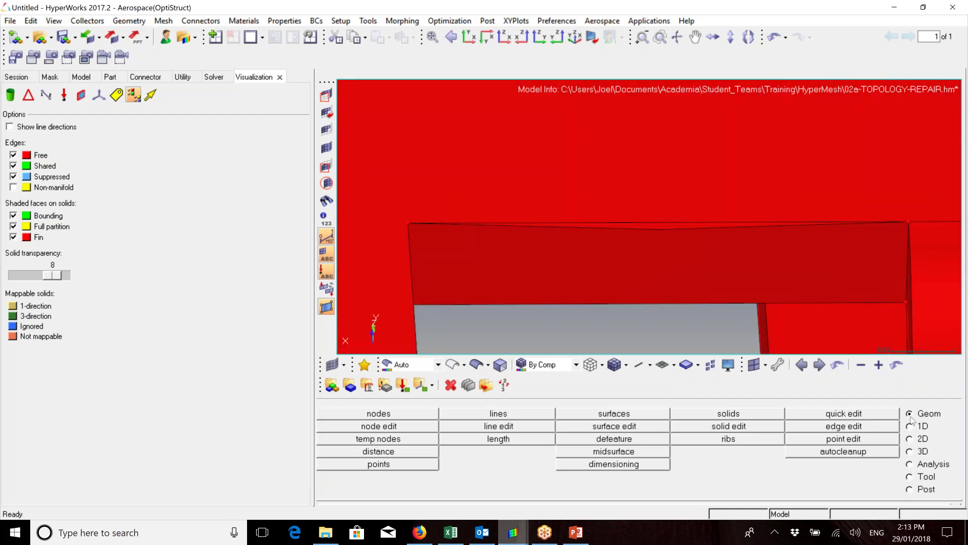
Open the edge edit toggle function and set the cleanup tolerance to 0.1.
click(888, 427)
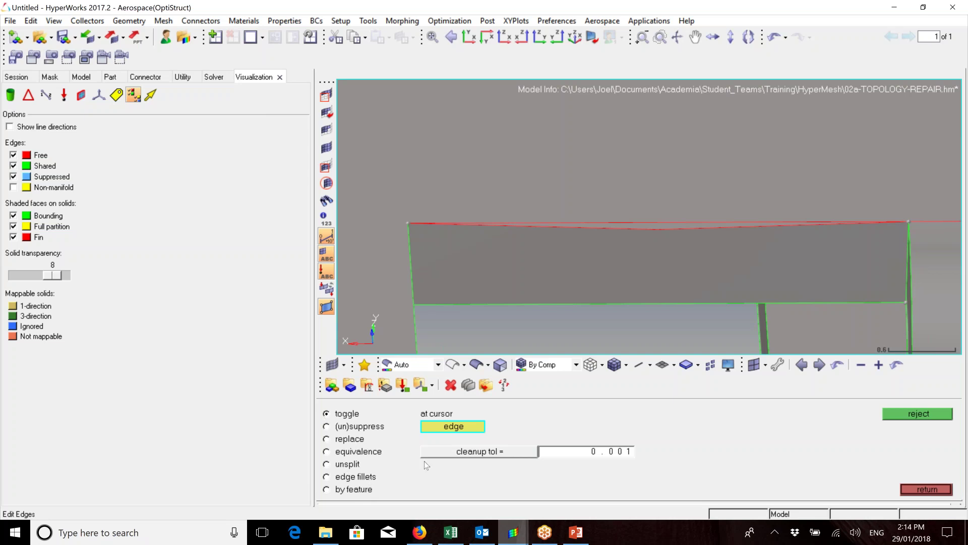
click(581, 455)
text(0.1)
Try toggling the straight upper free edge of the notch gap, and undo the toggle.
click(652, 222)
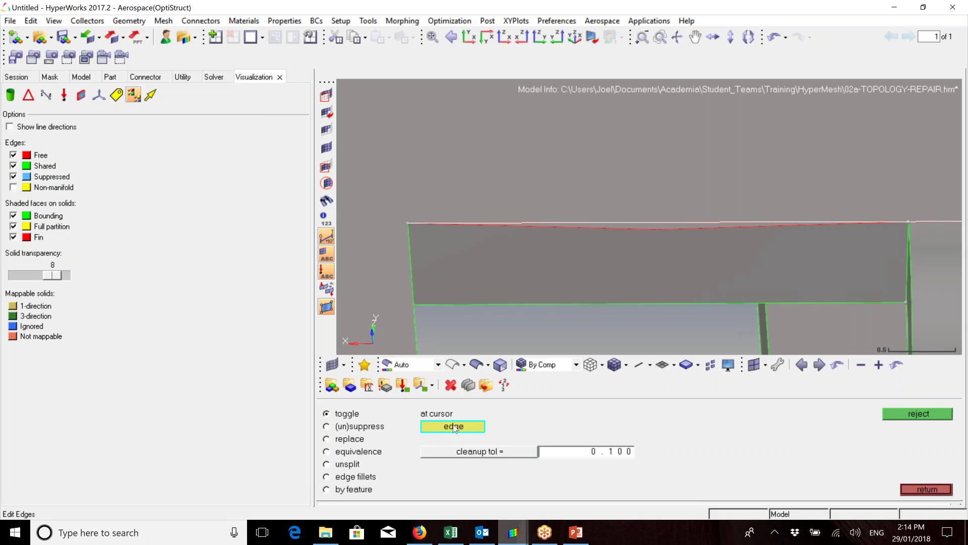
click(624, 223)
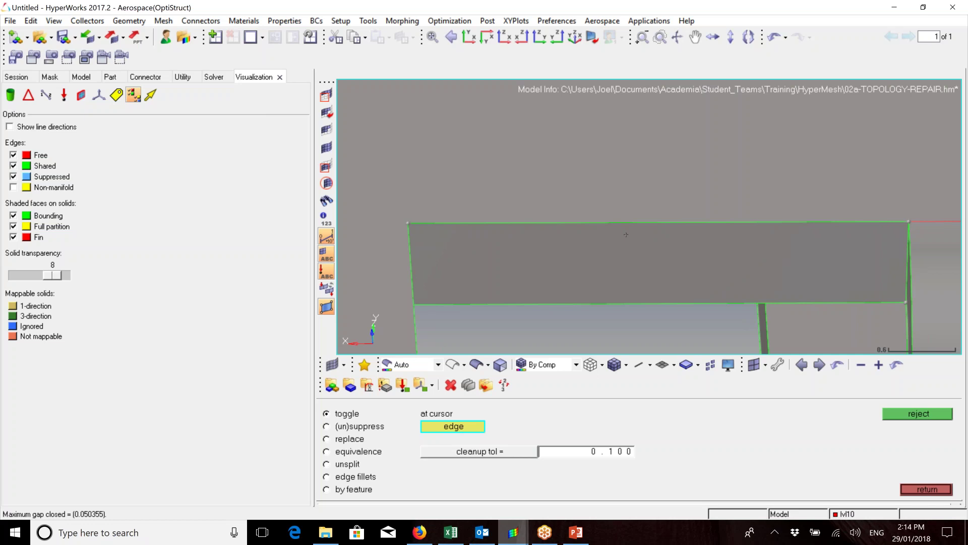
key(ctrl+z)
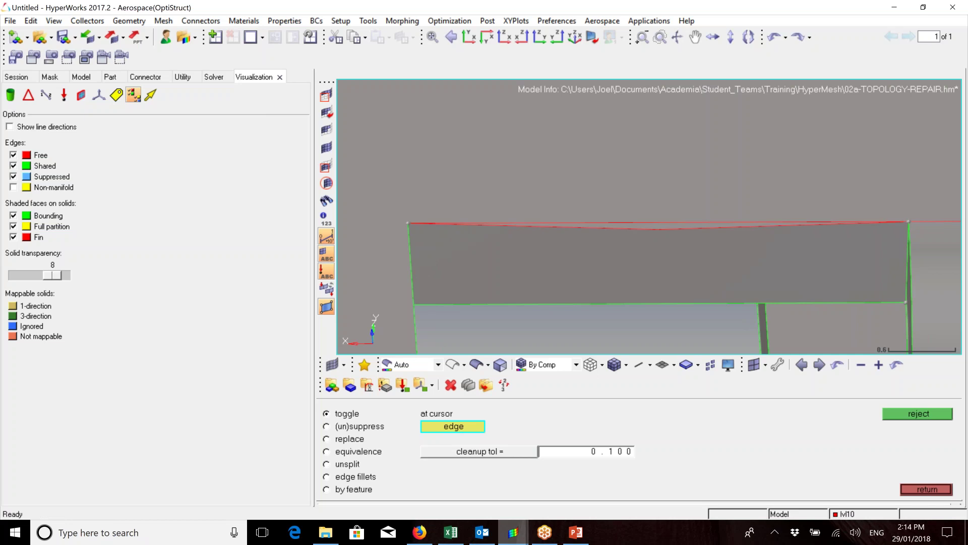
Try toggling the sagging lower free edge of the notch gap, inspect the merged edge and undo the toggle.
scroll(626, 228, up, 2)
scroll(667, 246, down, 1)
click(677, 247)
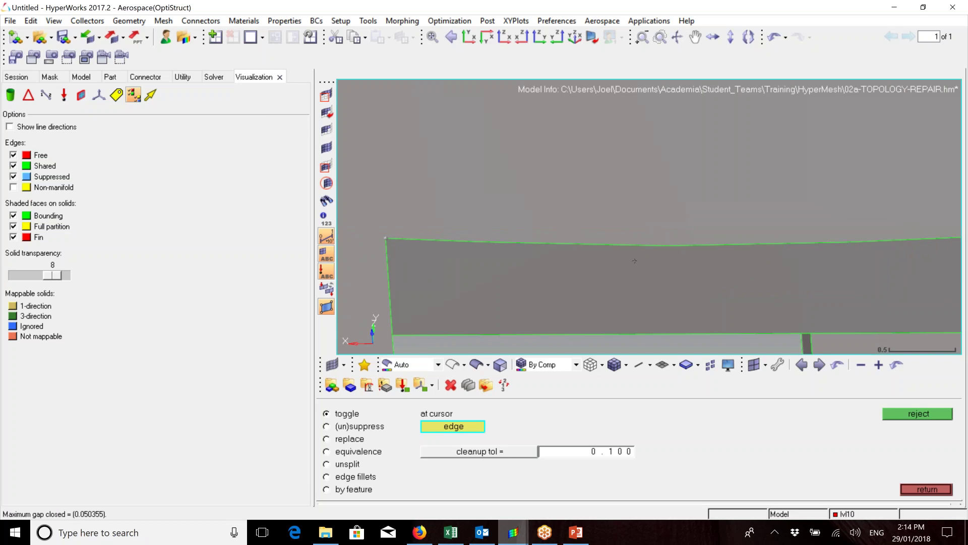
scroll(636, 252, down, 2)
ctrl+drag(635, 253, 739, 272)
scroll(675, 237, up, 3)
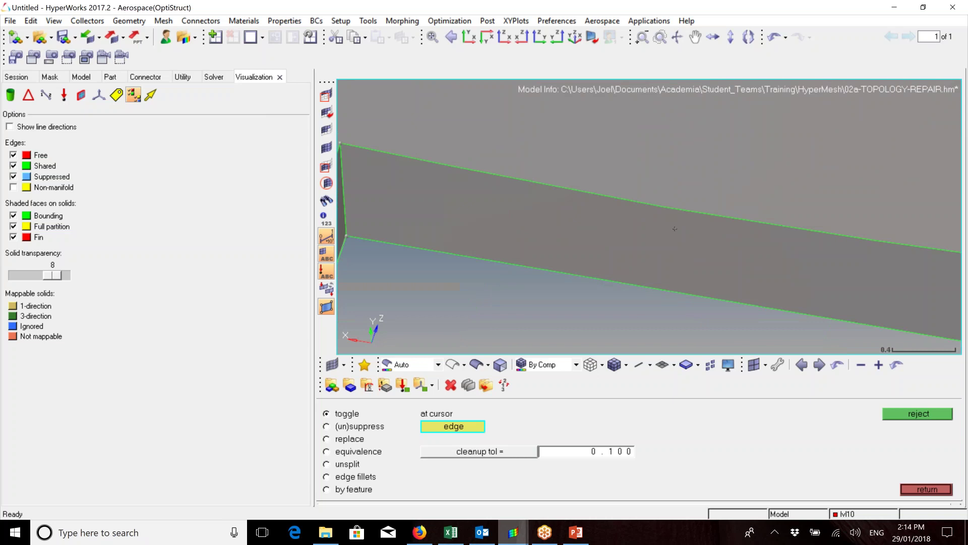
scroll(675, 228, down, 1)
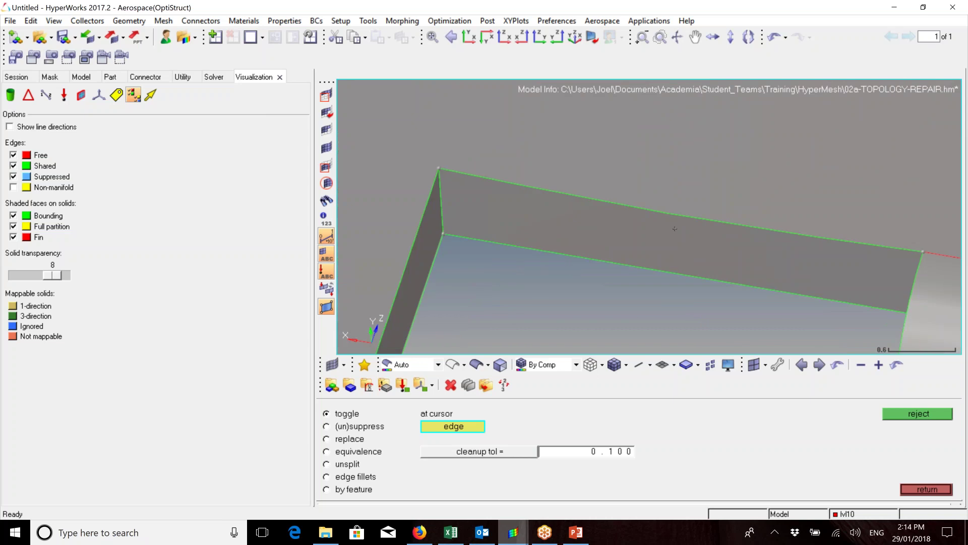
click(674, 228)
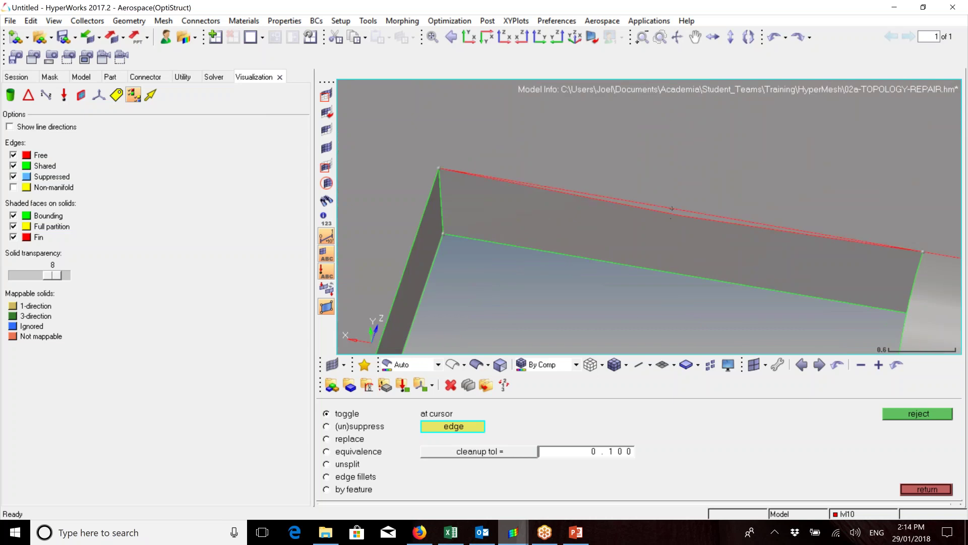
Toggle the straight upper free edge of the notch to close the gap as a straight shared edge.
click(672, 209)
scroll(684, 245, down, 1)
ctrl+drag(685, 245, 666, 221)
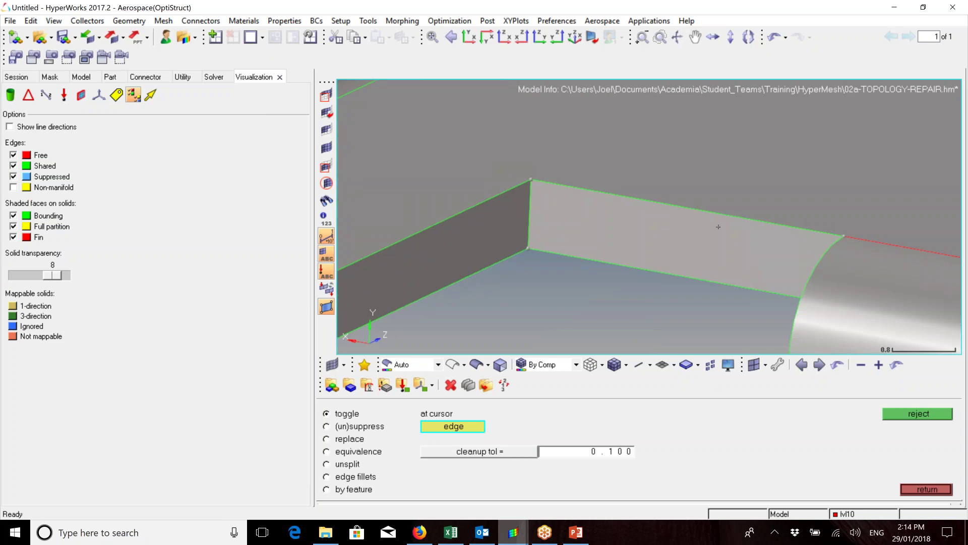
Toggle the curved free edge at the rounded corner of the perforated flange to close its gap.
scroll(707, 247, down, 8)
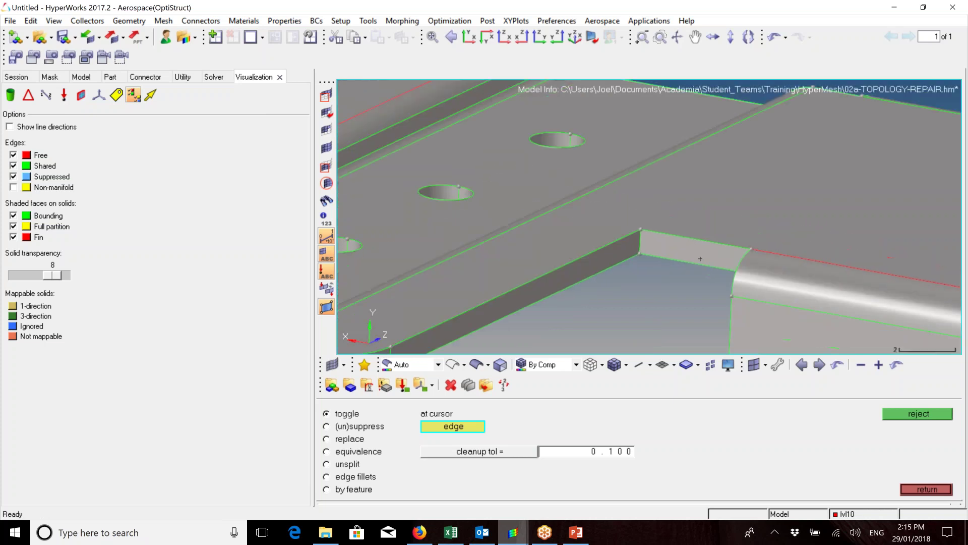
ctrl+drag(666, 218, 764, 235)
ctrl+right_drag(655, 303, 623, 241)
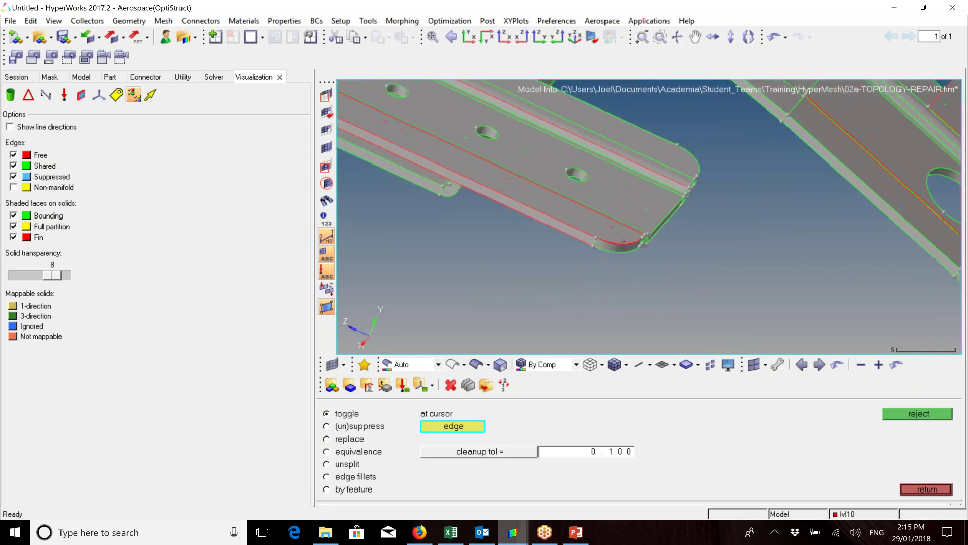
scroll(624, 241, up, 6)
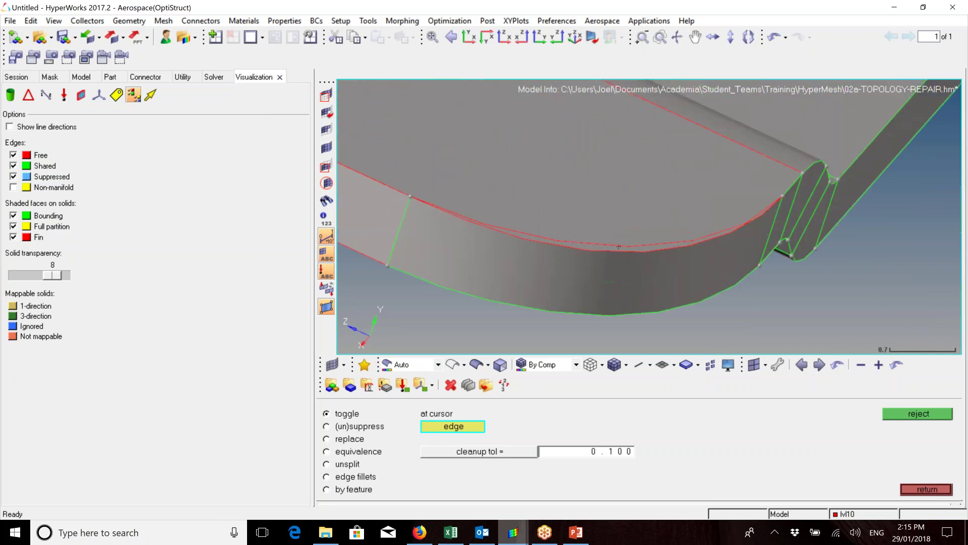
scroll(610, 248, up, 2)
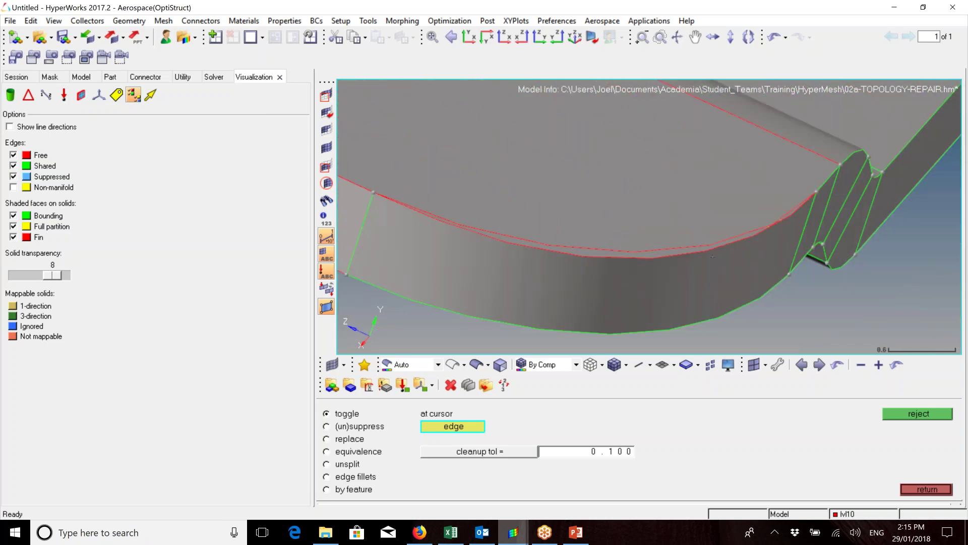
click(614, 256)
scroll(660, 266, down, 5)
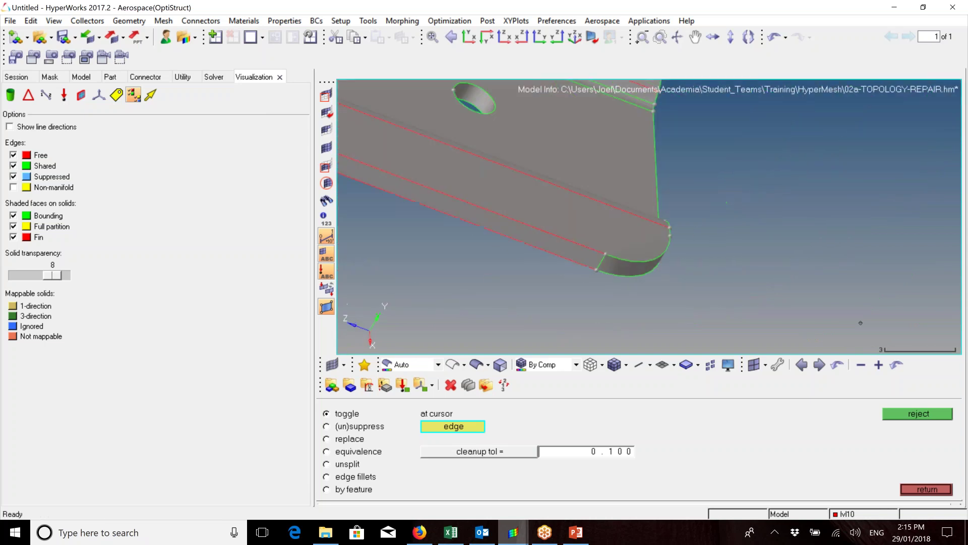
Measure the distance between the two corner points at the end of the free-edge gap beside the bend.
scroll(501, 185, down, 5)
scroll(501, 185, down, 4)
ctrl+drag(500, 185, 555, 207)
ctrl+right_drag(555, 207, 827, 348)
scroll(646, 218, down, 1)
ctrl+drag(655, 237, 692, 158)
scroll(687, 141, up, 6)
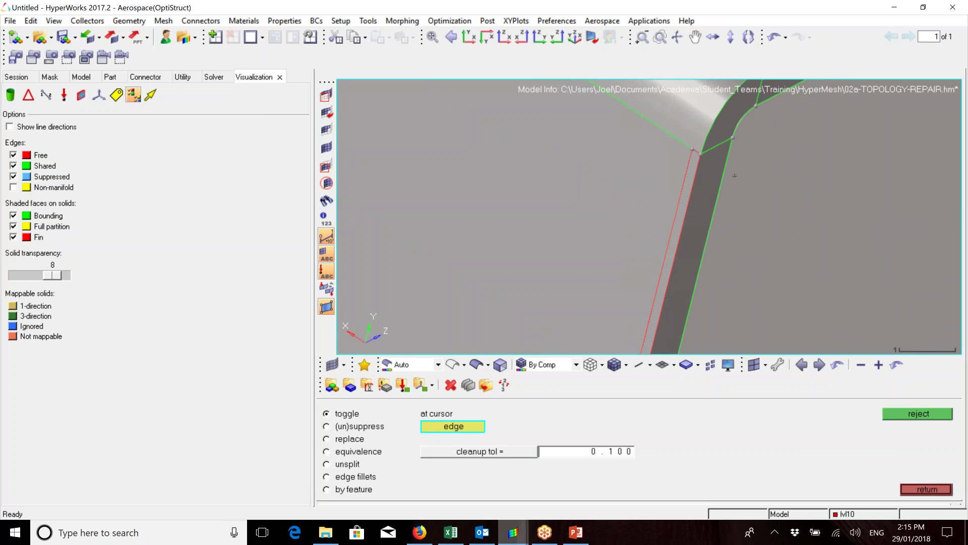
click(926, 490)
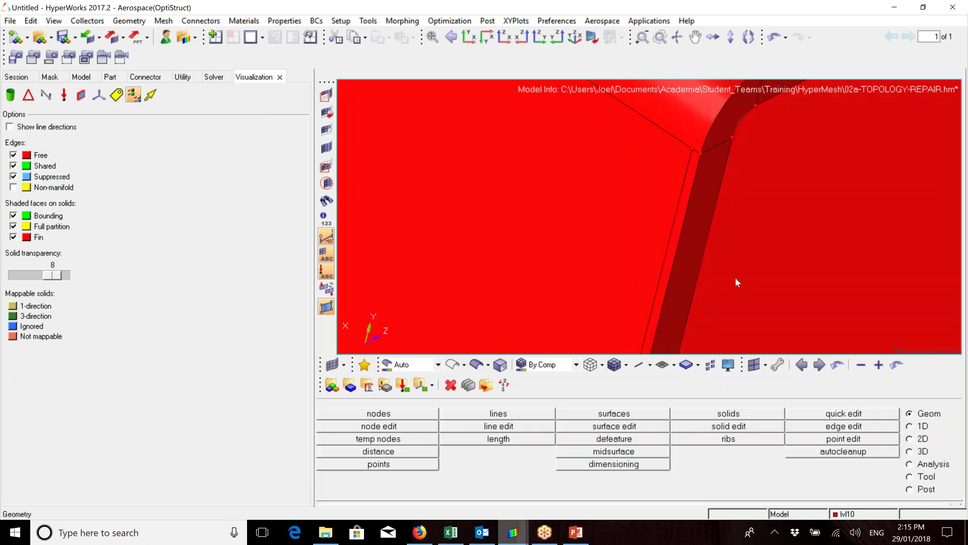
key(F4)
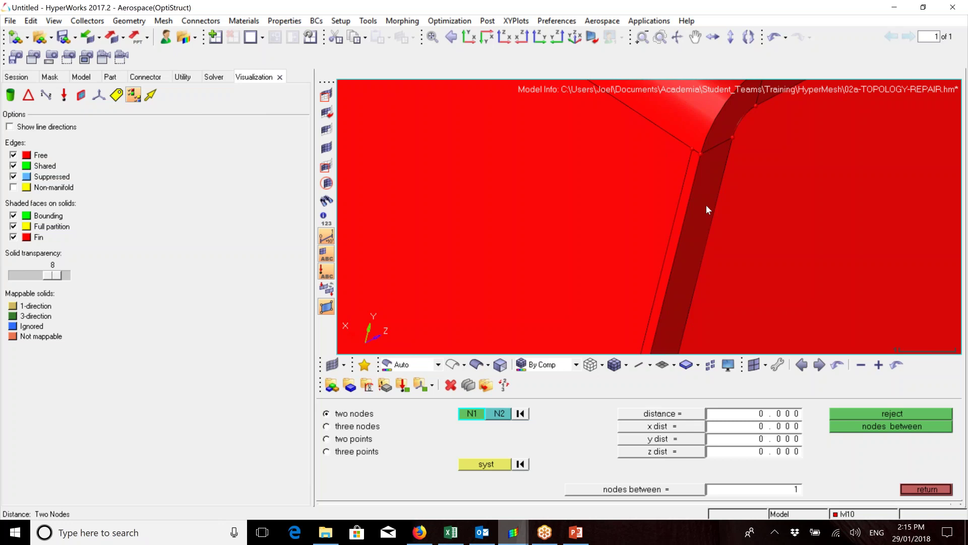
click(326, 439)
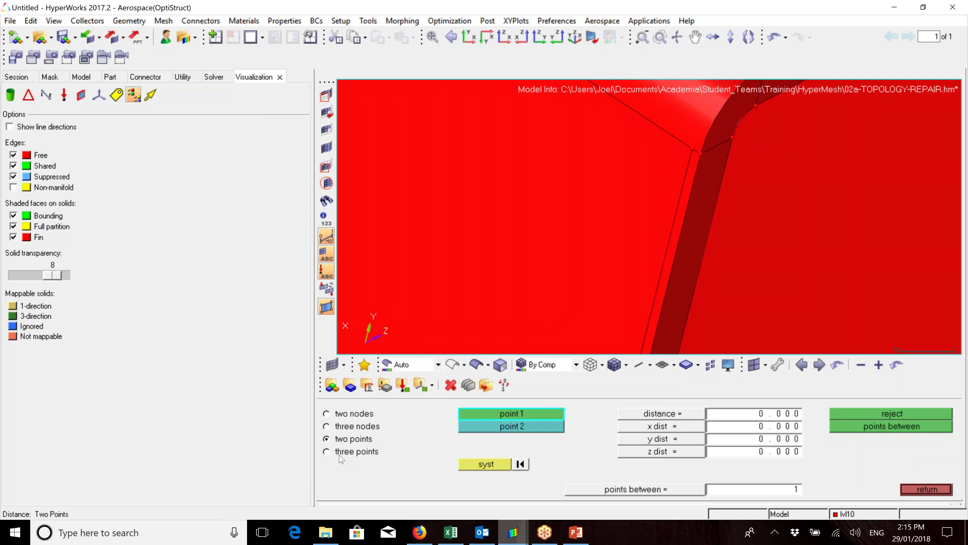
click(692, 149)
click(701, 153)
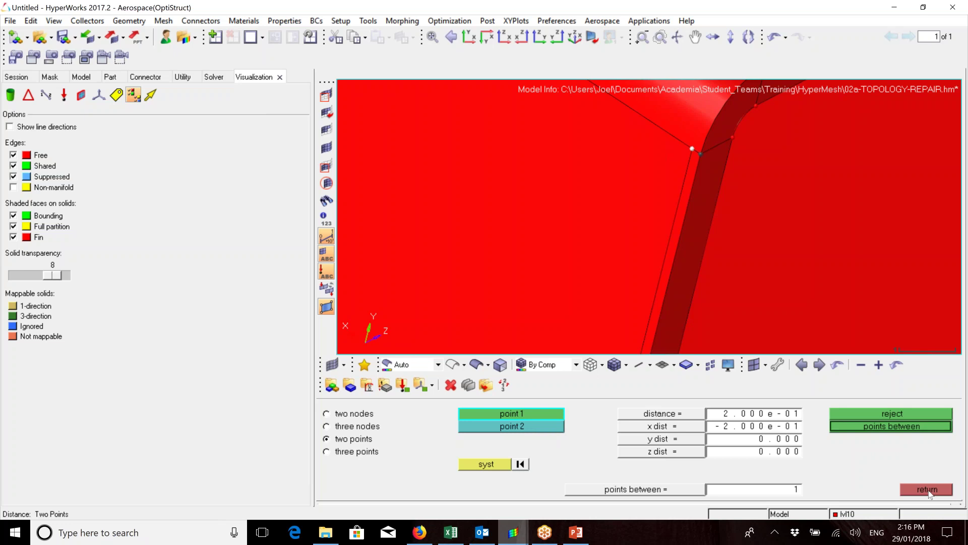
click(927, 489)
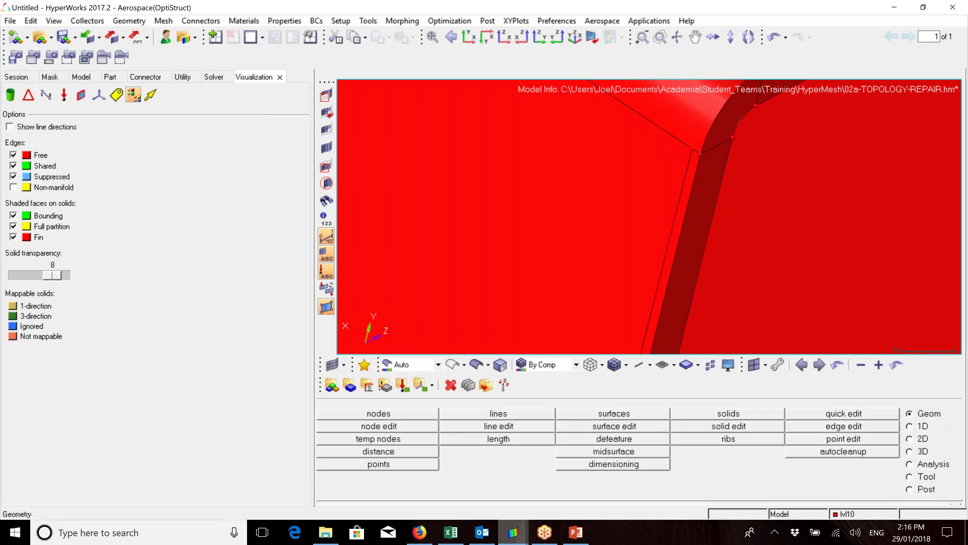
key(F3)
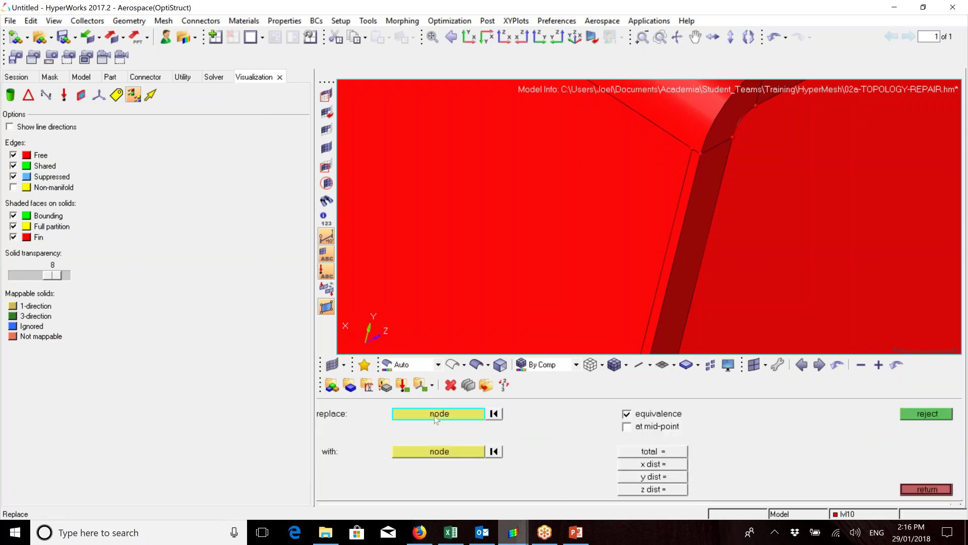
scroll(695, 154, up, 3)
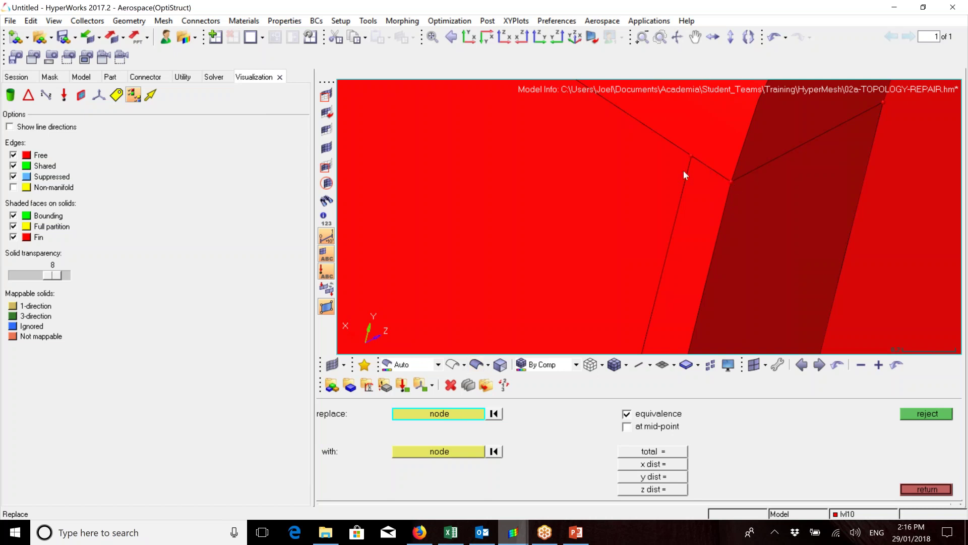
scroll(691, 181, down, 6)
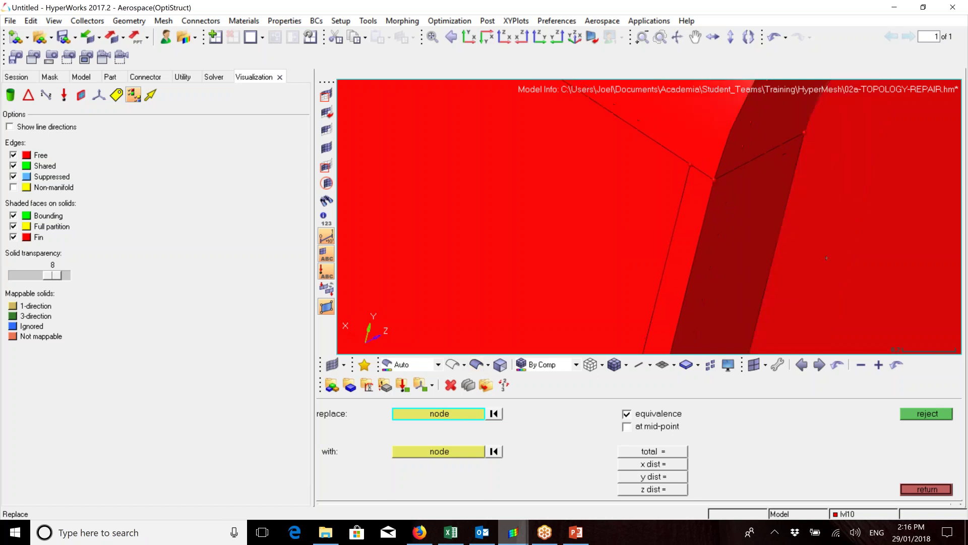
click(926, 493)
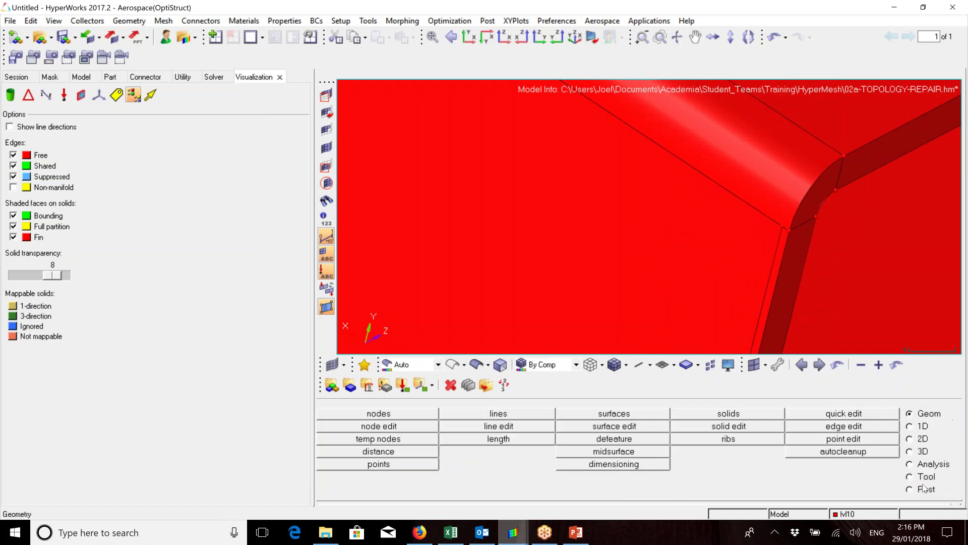
Examine the remaining free edges along the perforated flange and the neighbouring notch.
click(819, 426)
scroll(649, 217, down, 8)
ctrl+right_drag(644, 328, 662, 277)
ctrl+drag(662, 277, 776, 318)
ctrl+drag(673, 184, 724, 220)
ctrl+right_drag(724, 220, 792, 237)
ctrl+scroll(618, 196, up, 8)
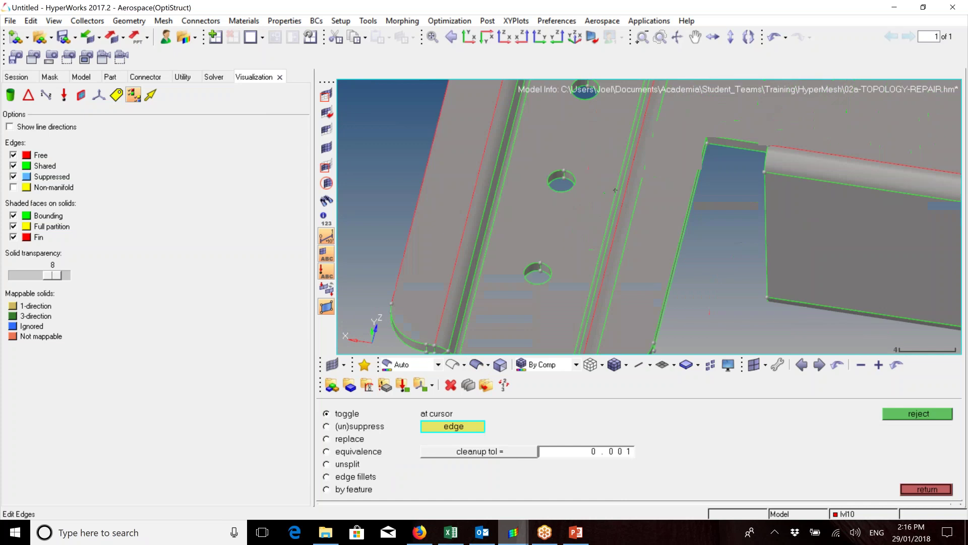
ctrl+scroll(636, 152, down, 4)
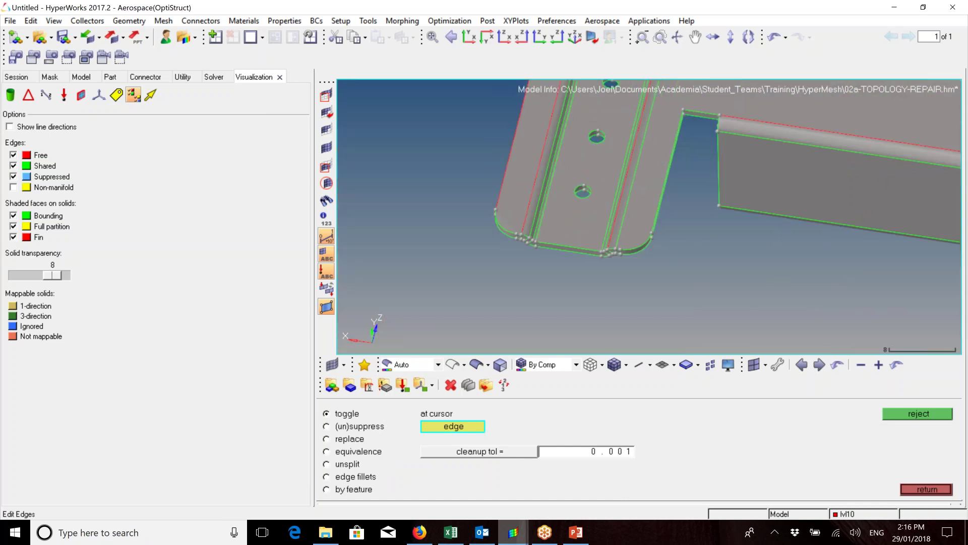
click(920, 490)
Open the Spline/Filler surface tool and inspect the perforated flange from several angles for missing or faulty faces.
click(646, 417)
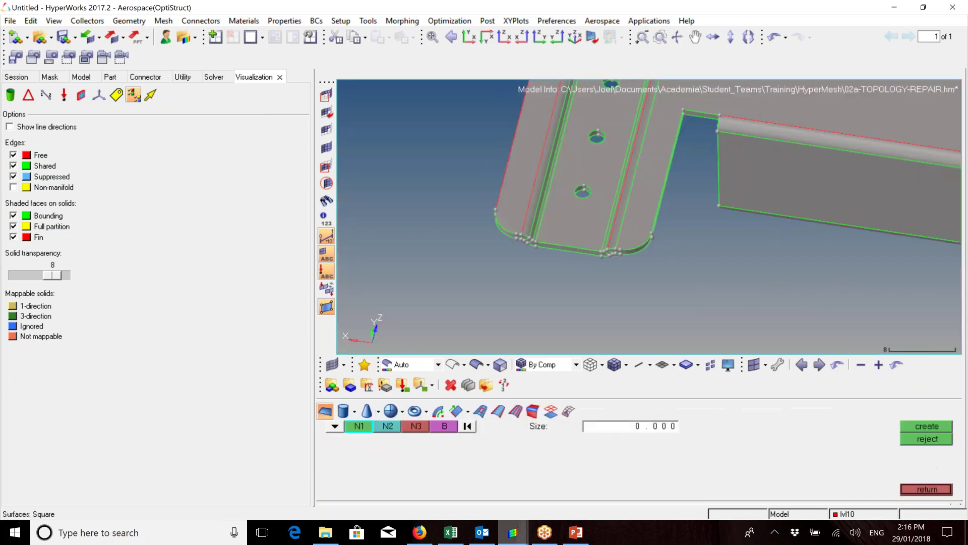
ctrl+scroll(661, 283, down, 4)
ctrl+drag(650, 283, 766, 194)
ctrl+scroll(878, 201, up, 5)
ctrl+scroll(877, 202, down, 3)
ctrl+click(834, 218)
ctrl+drag(834, 218, 624, 178)
ctrl+scroll(612, 161, up, 5)
ctrl+scroll(598, 142, down, 4)
ctrl+right_drag(599, 143, 594, 186)
ctrl+drag(593, 186, 726, 187)
ctrl+scroll(726, 187, down, 3)
ctrl+right_drag(726, 186, 793, 262)
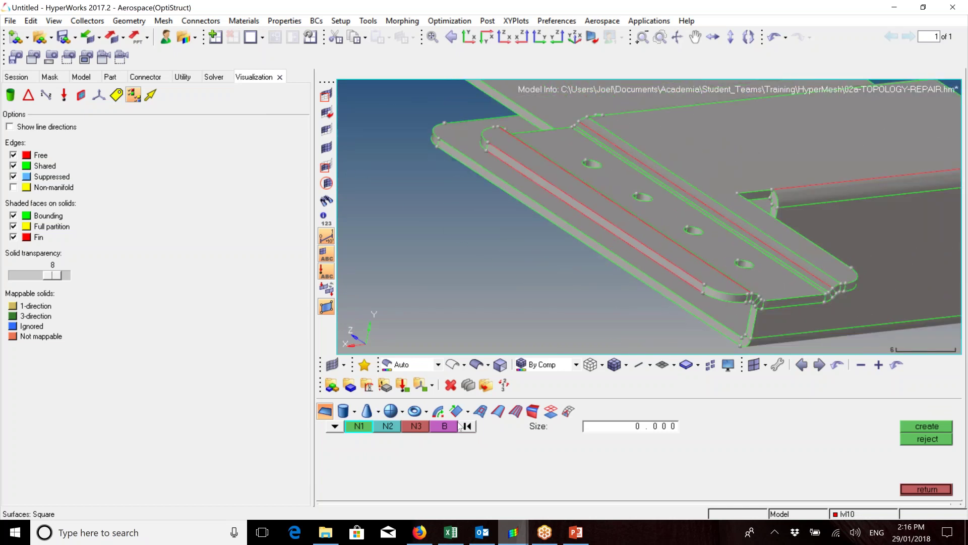
click(480, 411)
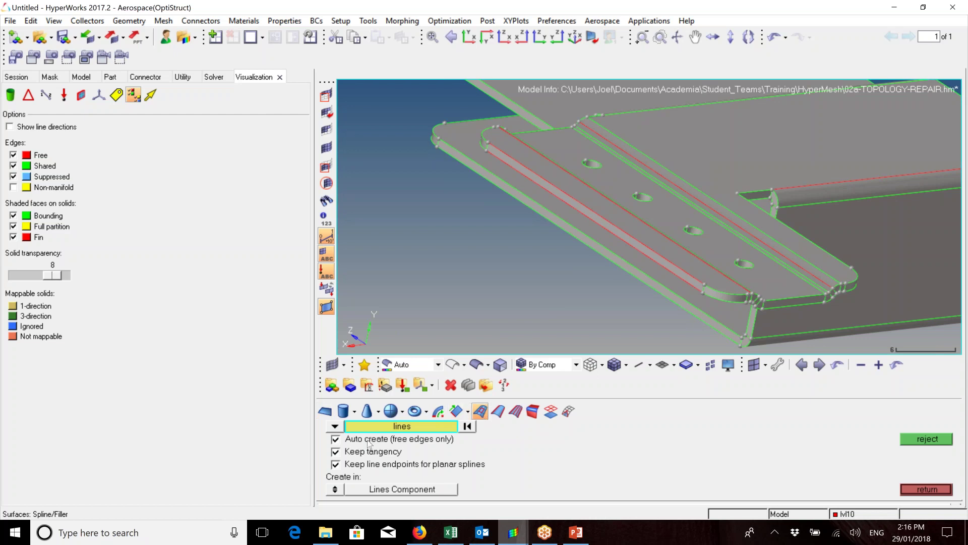
scroll(689, 266, up, 2)
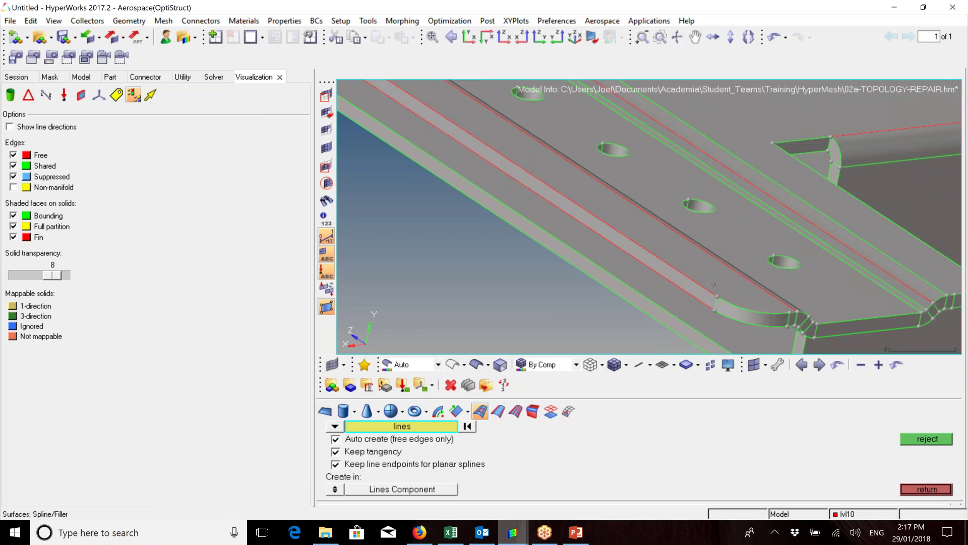
ctrl+drag(732, 289, 679, 270)
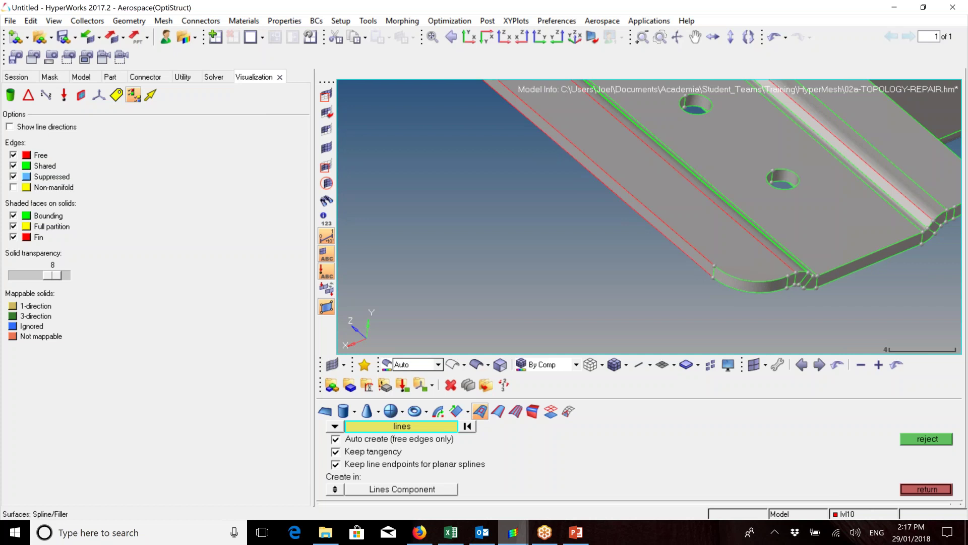
Delete the surface forming the outer strip of the perforated flange, between its rounded outer edge and the bead.
click(450, 385)
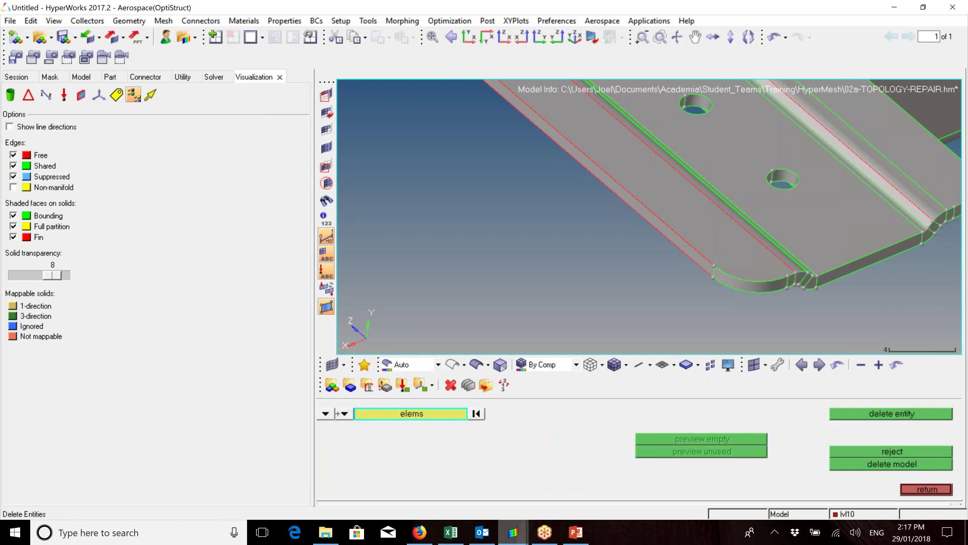
click(345, 414)
click(365, 473)
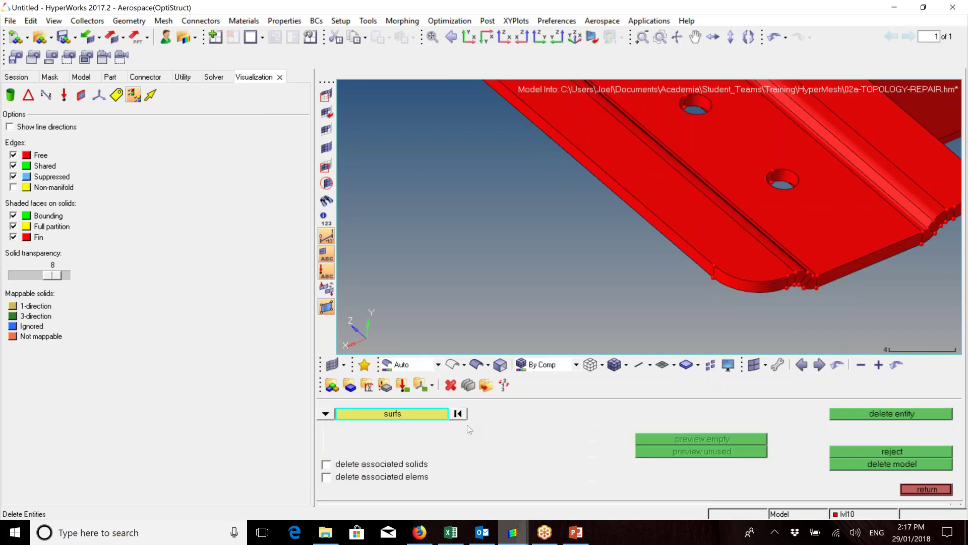
click(719, 237)
middle_click(680, 296)
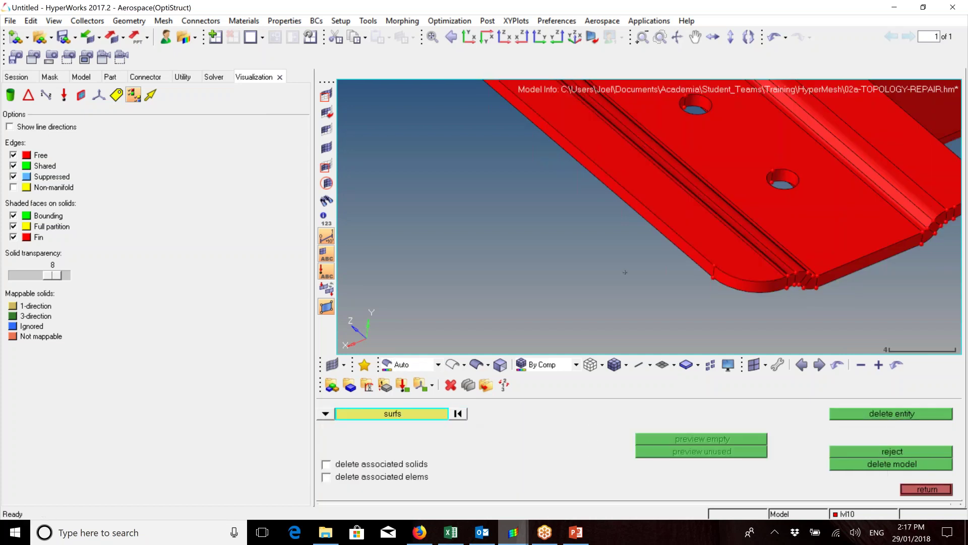
ctrl+scroll(625, 272, down, 3)
ctrl+click(679, 261)
ctrl+drag(636, 275, 626, 244)
click(945, 491)
Try to fill the deleted outer strip with a Spline/Filler surface, with line endpoints for planar splines not kept.
ctrl+right_drag(676, 207, 682, 239)
scroll(621, 326, up, 5)
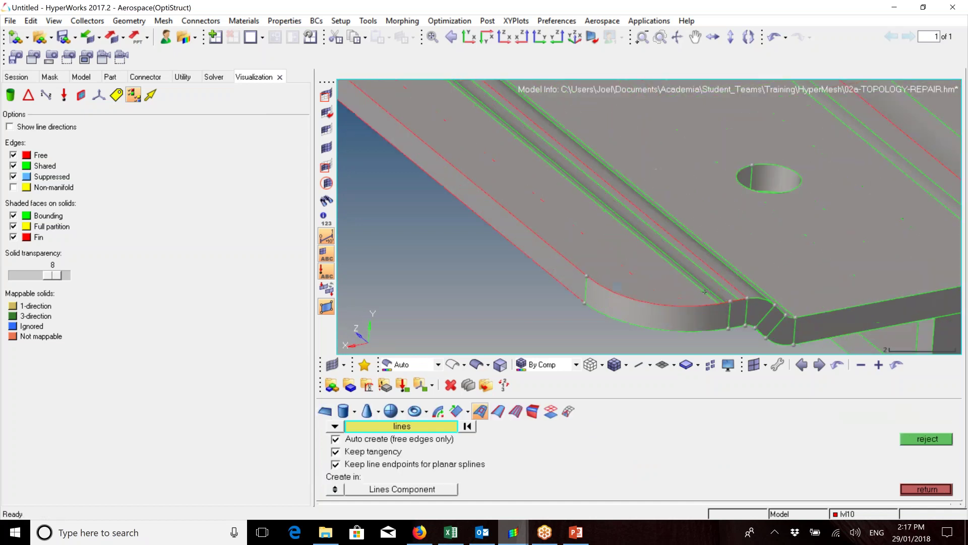
scroll(535, 258, down, 5)
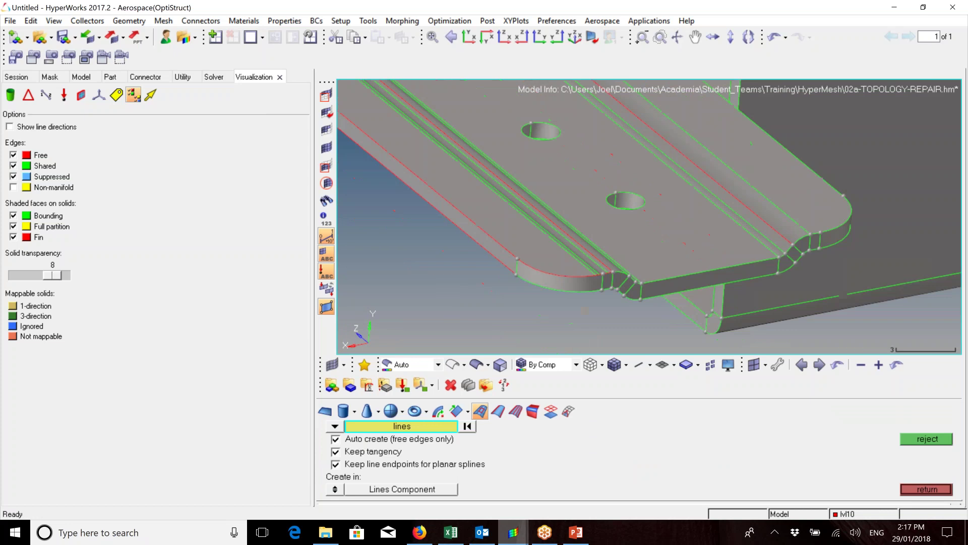
ctrl+right_drag(535, 258, 689, 324)
scroll(685, 310, down, 3)
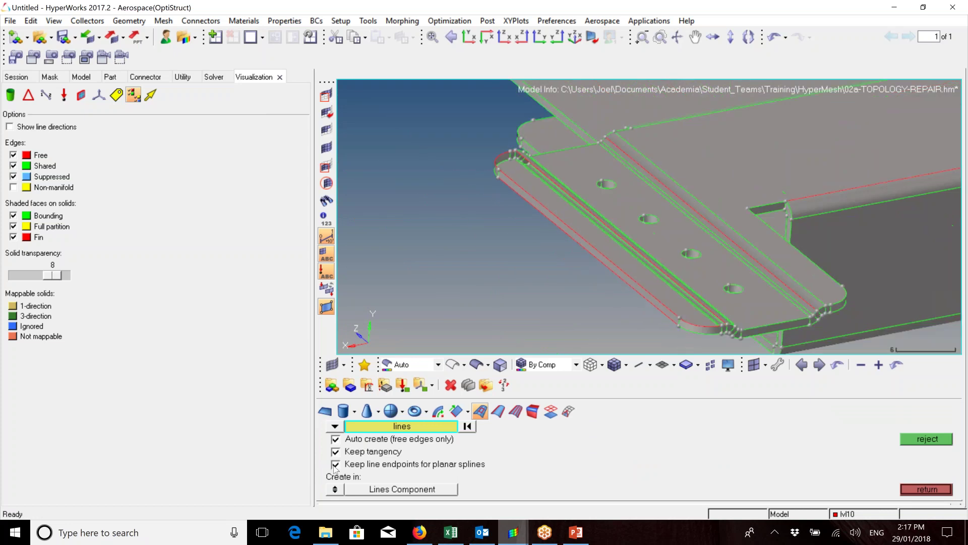
click(334, 465)
click(669, 309)
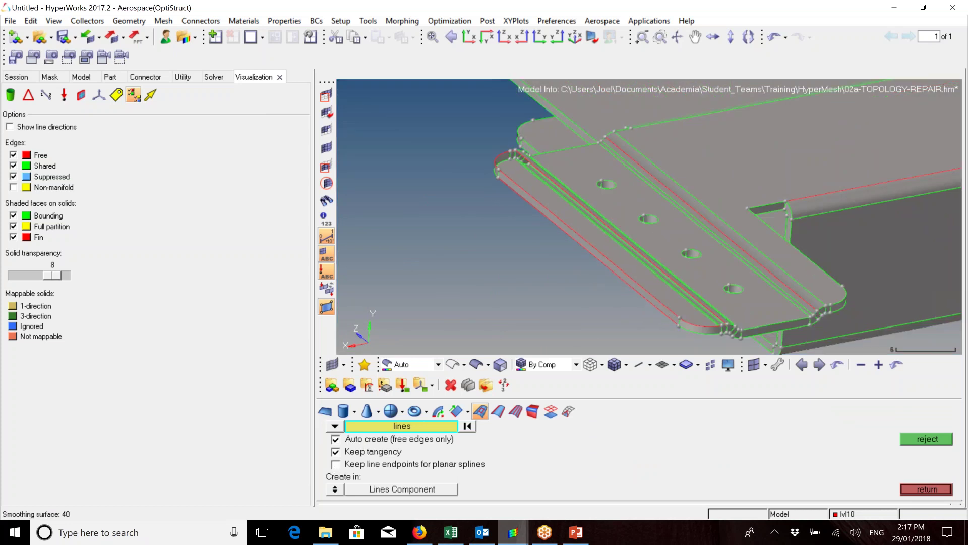
Inspect the new filler surface on the flange's outer strip and undo its creation.
scroll(573, 197, up, 6)
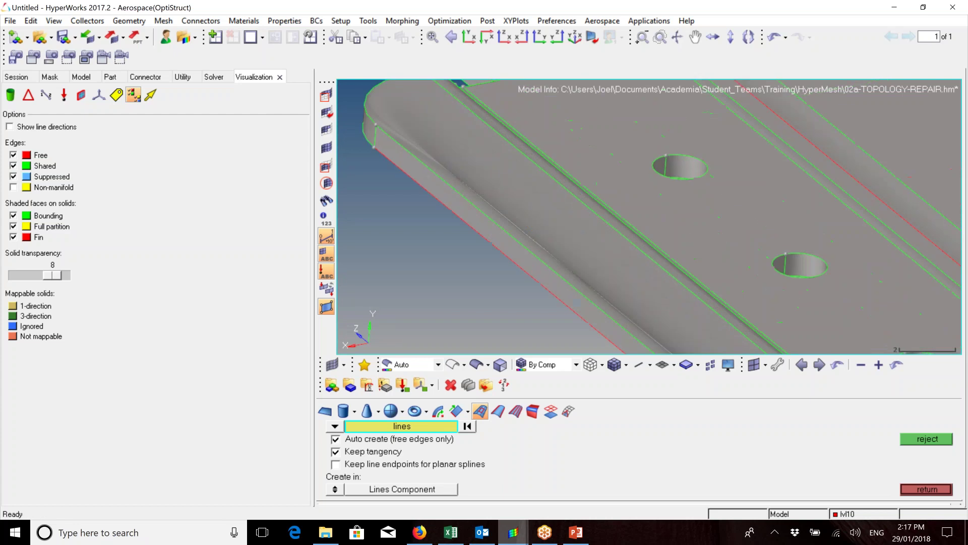
ctrl+scroll(522, 237, down, 4)
ctrl+drag(523, 237, 630, 248)
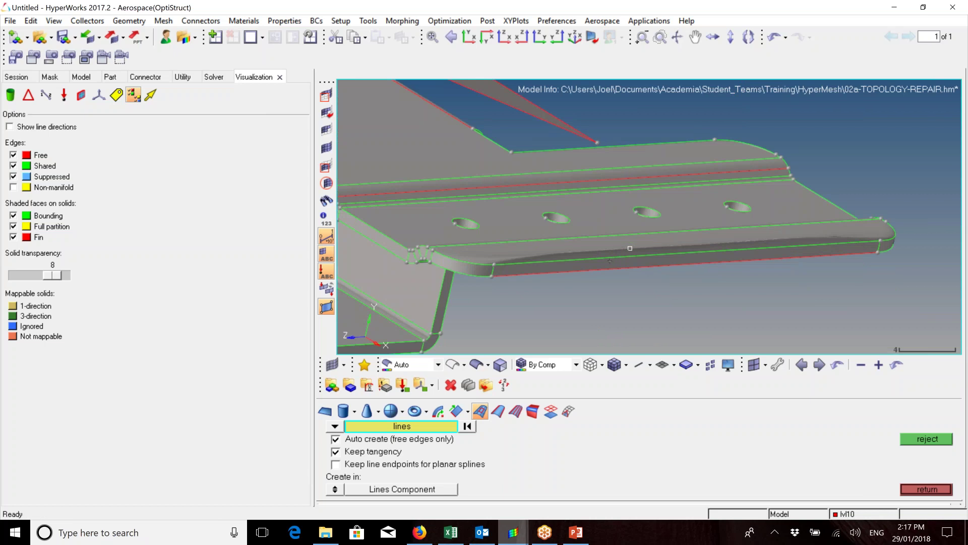
click(934, 440)
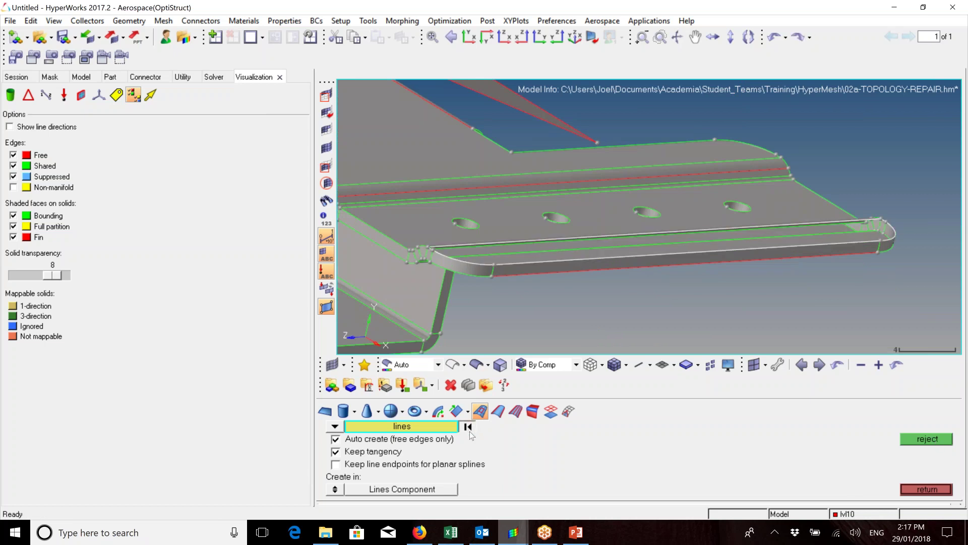
ctrl+drag(630, 248, 630, 249)
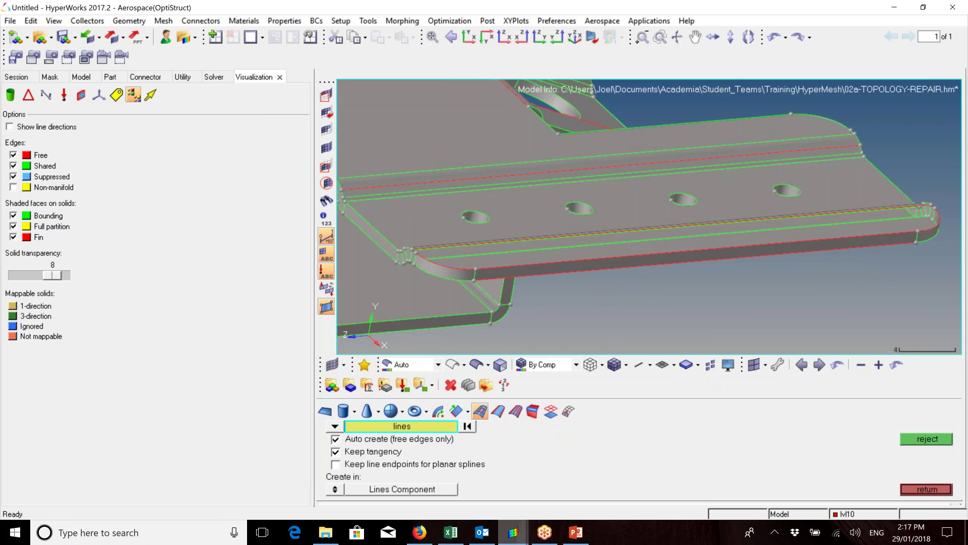
Start a Ruled surface and select the free edges along the flange's outer side and both rounded corners as the first line list.
click(498, 412)
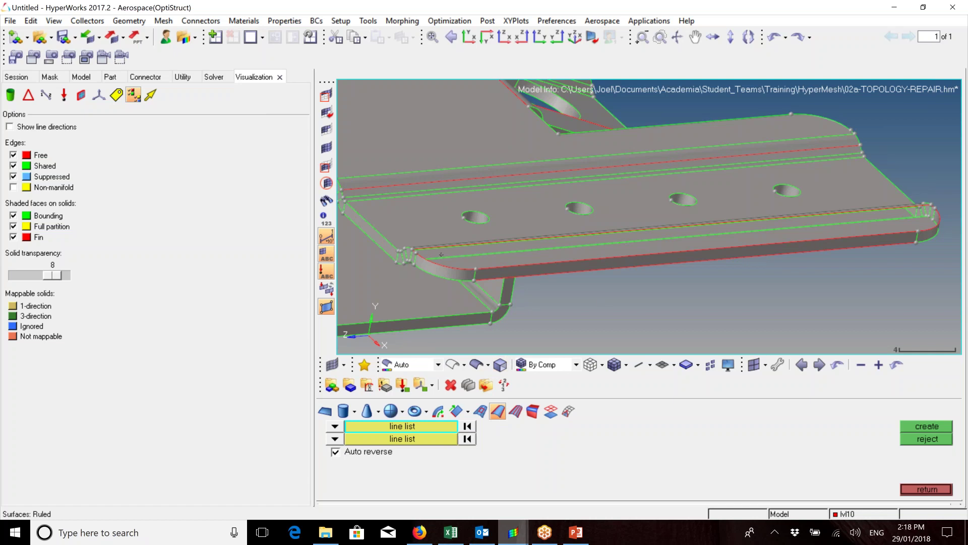
scroll(600, 301, up, 3)
ctrl+right_drag(446, 256, 496, 228)
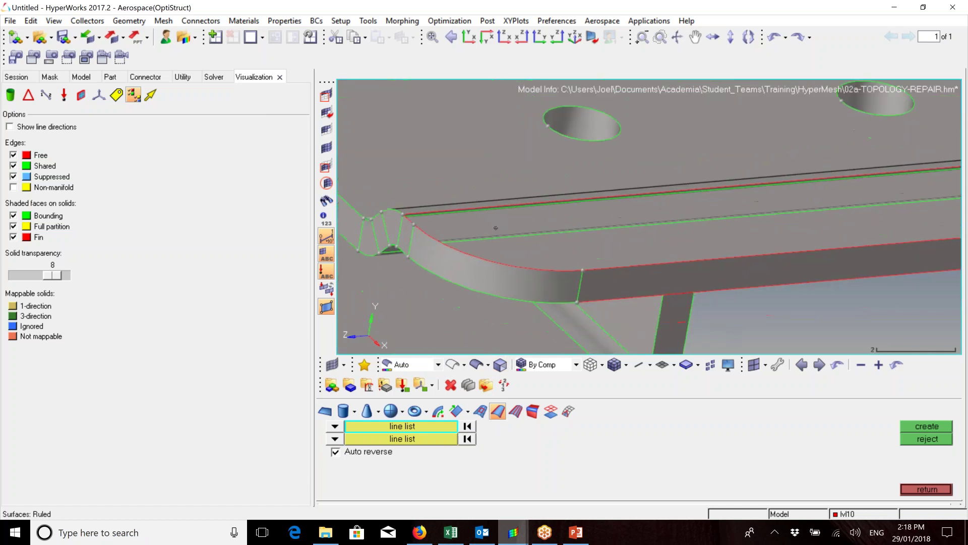
click(408, 218)
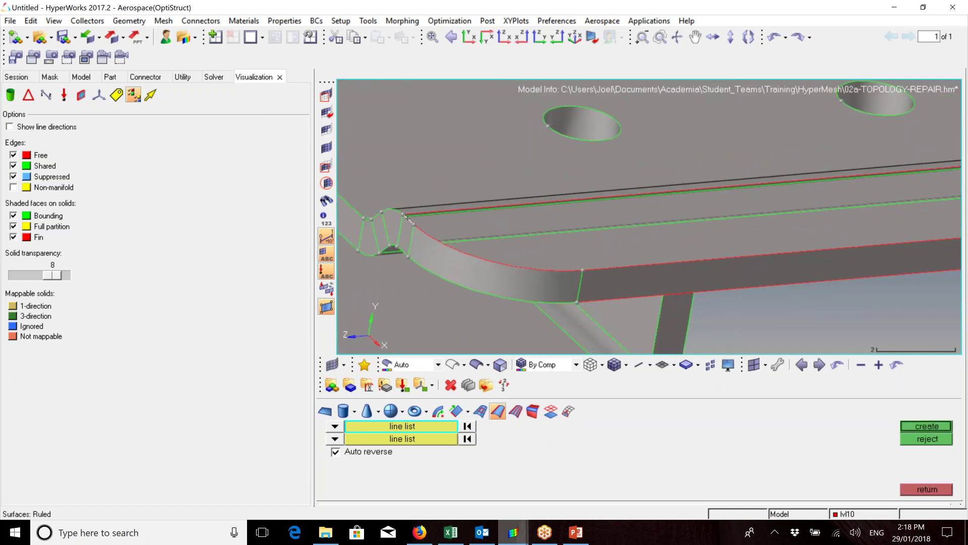
click(450, 247)
scroll(504, 254, down, 4)
ctrl+right_drag(696, 250, 504, 260)
click(559, 258)
scroll(559, 258, down, 4)
ctrl+right_drag(772, 232, 701, 237)
scroll(702, 237, up, 5)
click(713, 246)
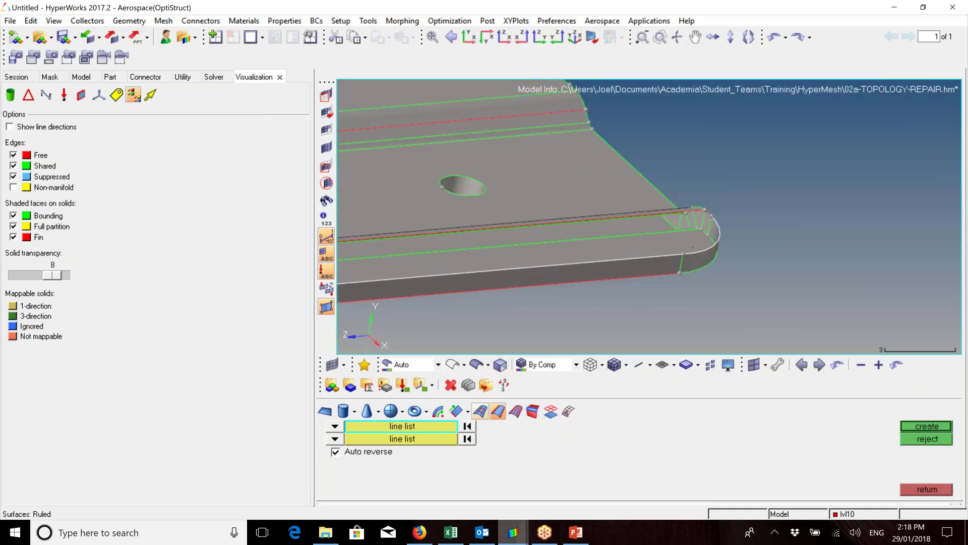
Select the free edge along the bead and the short corner edge as the second line list and create the ruled surface.
click(442, 444)
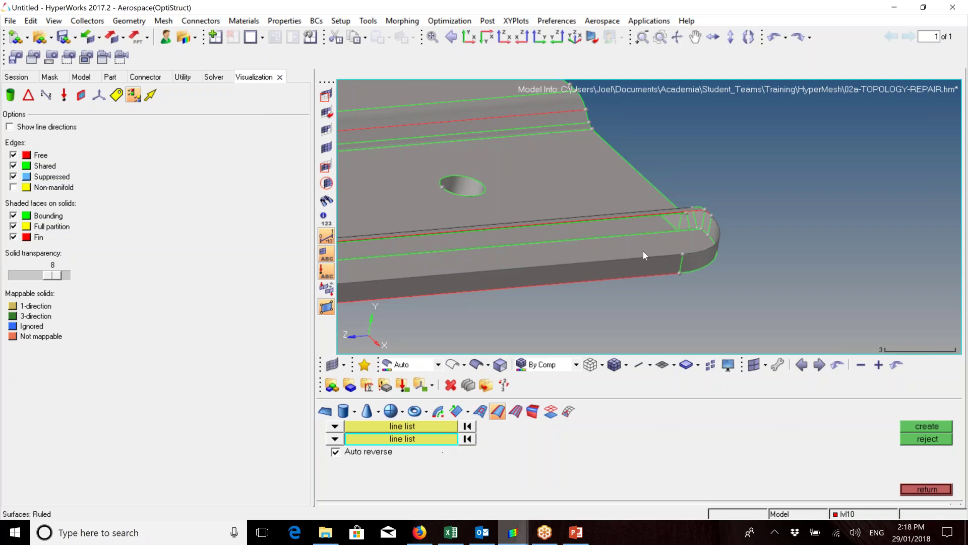
scroll(643, 250, up, 3)
scroll(721, 177, up, 2)
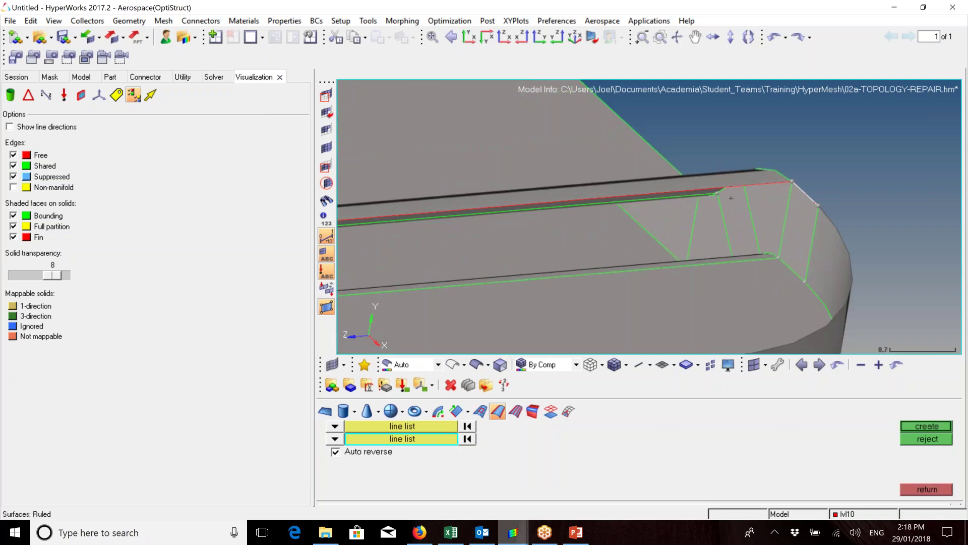
scroll(579, 208, down, 5)
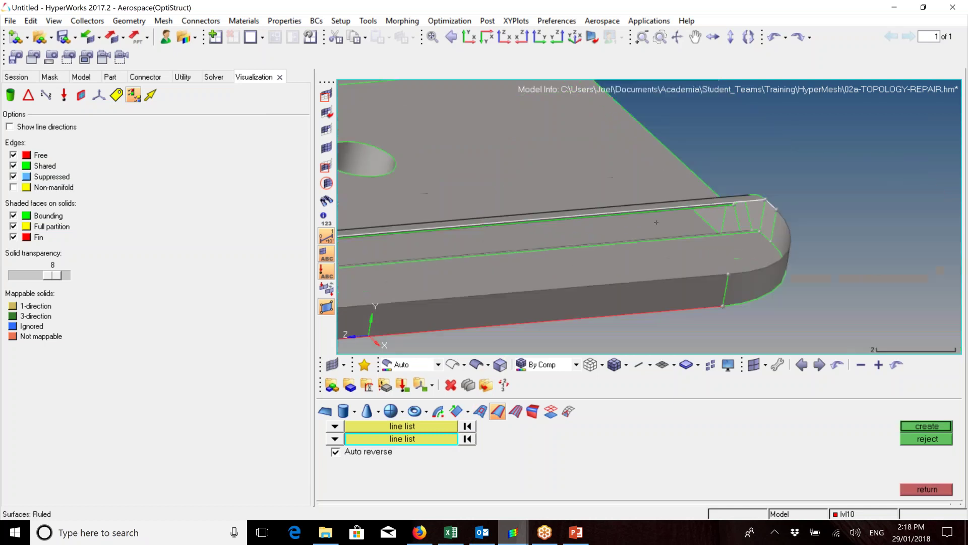
ctrl+right_drag(633, 231, 752, 222)
click(945, 427)
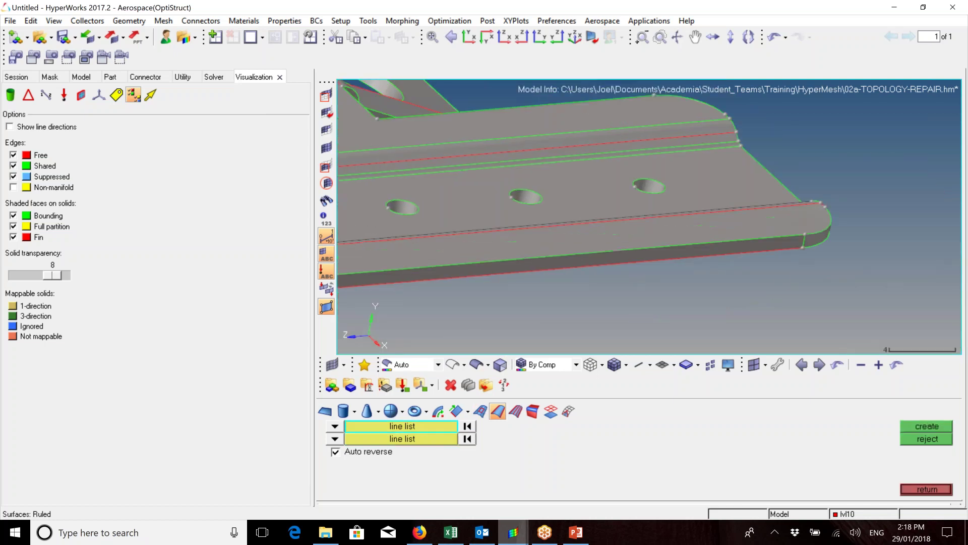
Examine the new ruled surface's connections along the bead and at both ends of the perforated flange, checking for free edges.
scroll(532, 202, up, 5)
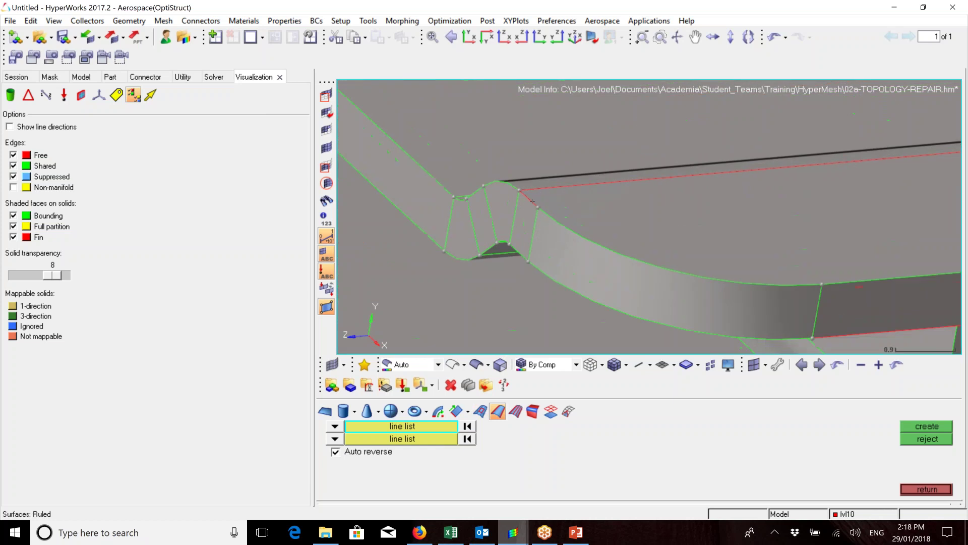
scroll(553, 212, down, 4)
ctrl+drag(553, 218, 634, 239)
scroll(634, 239, down, 1)
scroll(634, 239, up, 5)
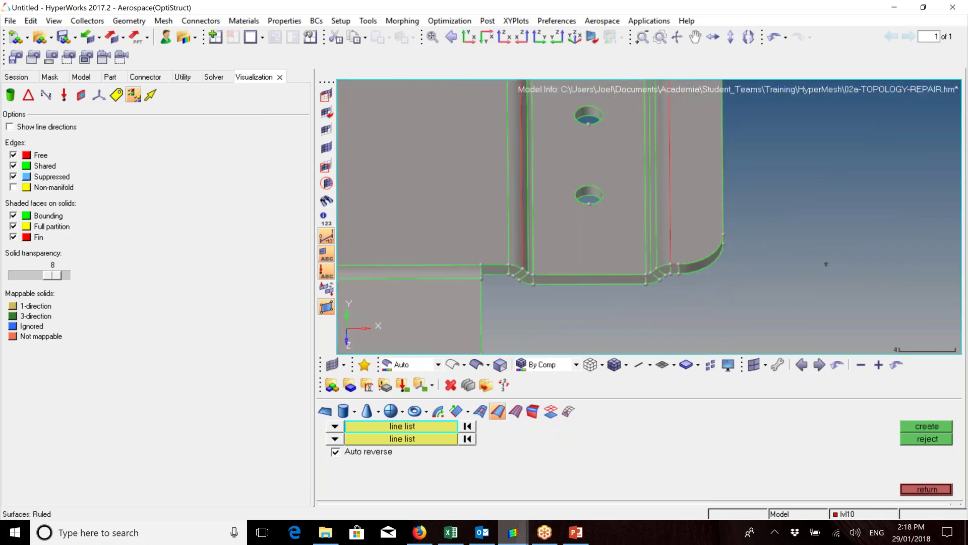
scroll(635, 238, down, 5)
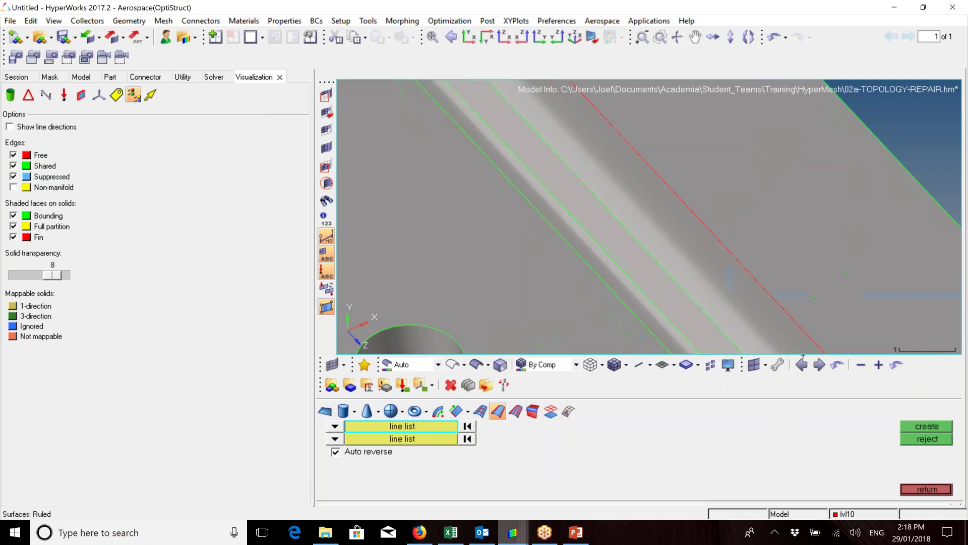
scroll(590, 206, up, 8)
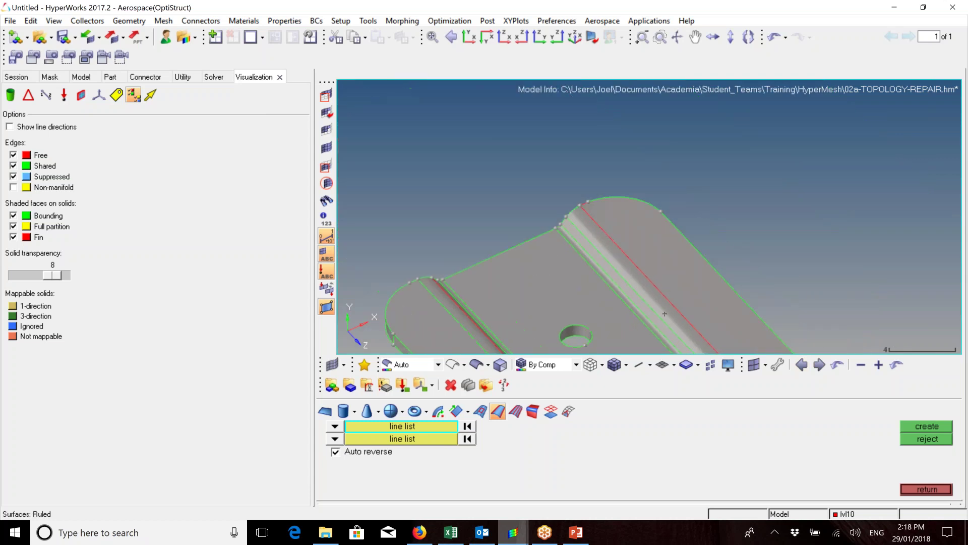
ctrl+scroll(589, 207, up, 1)
mouse_move(589, 207)
ctrl+mouse_down()
mouse_move(622, 257)
mouse_move(679, 219)
mouse_move(686, 199)
ctrl+mouse_up()
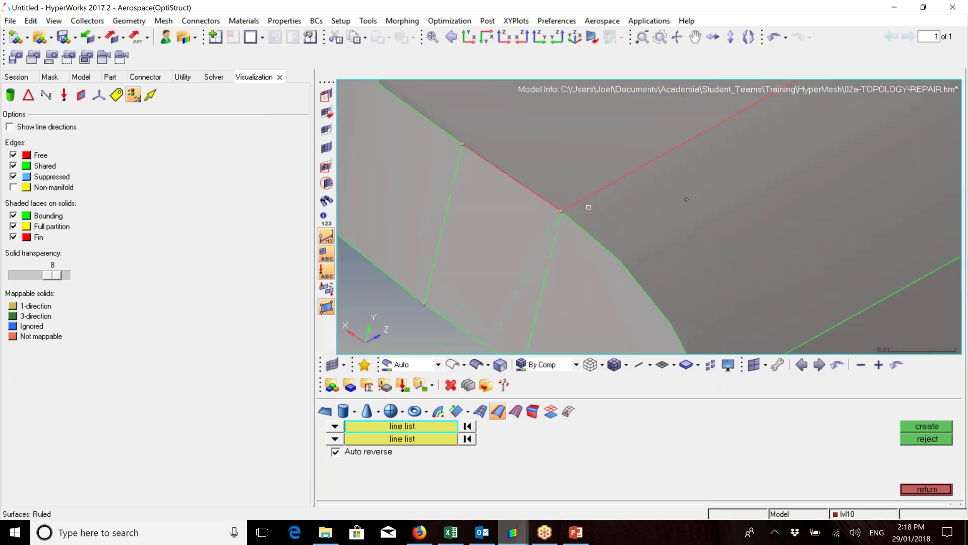
scroll(687, 199, down, 4)
scroll(701, 201, down, 5)
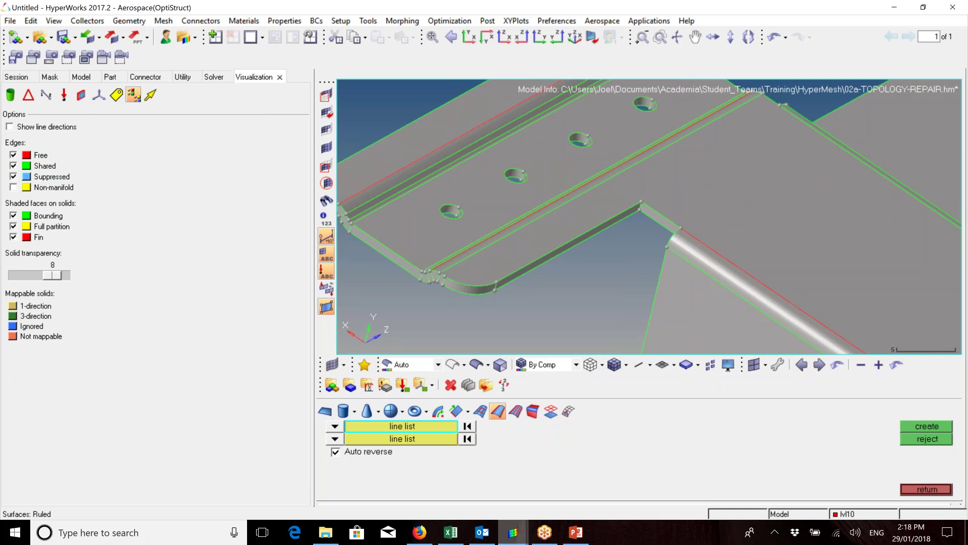
scroll(735, 338, down, 6)
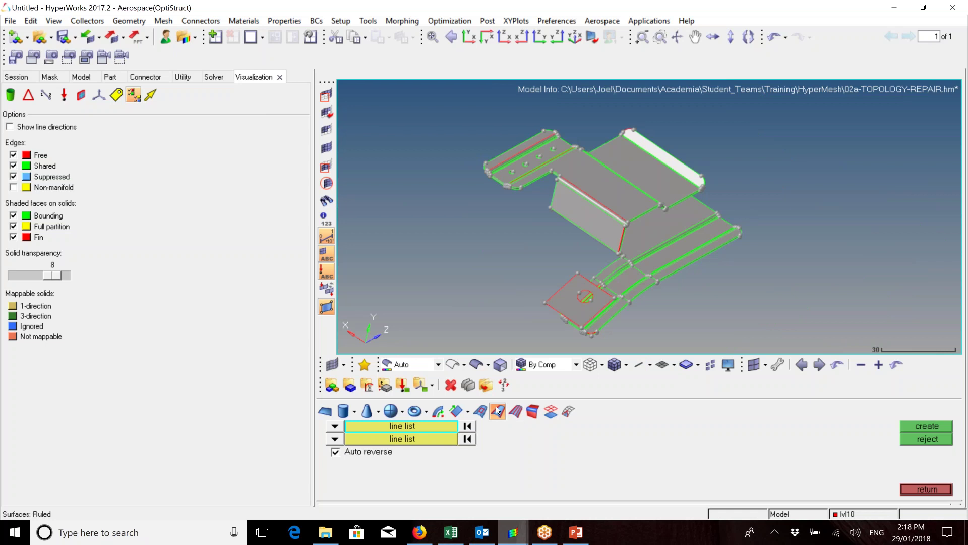
Create a square surface of size 5 normal to the y-axis, based at one end of the raised strip's curved free edge.
click(326, 410)
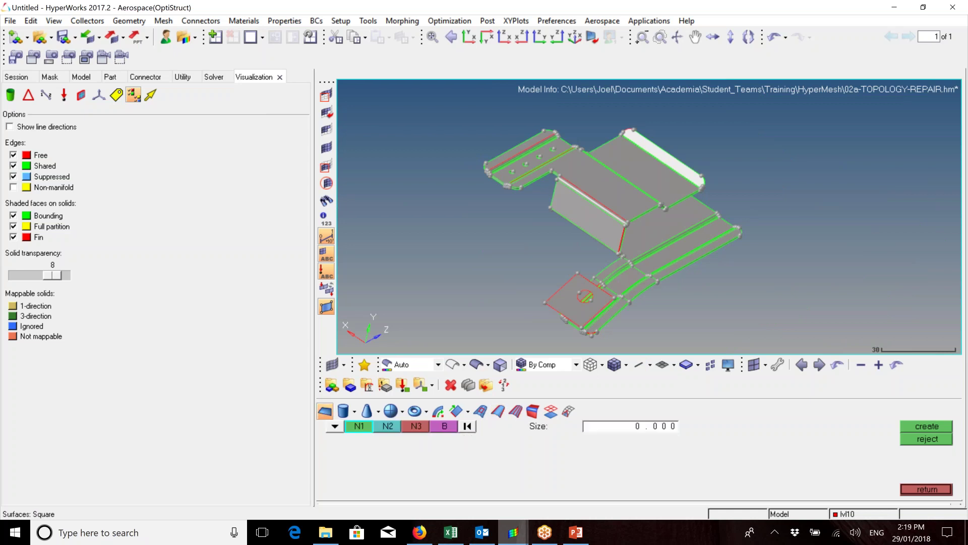
ctrl+drag(726, 293, 600, 302)
click(335, 426)
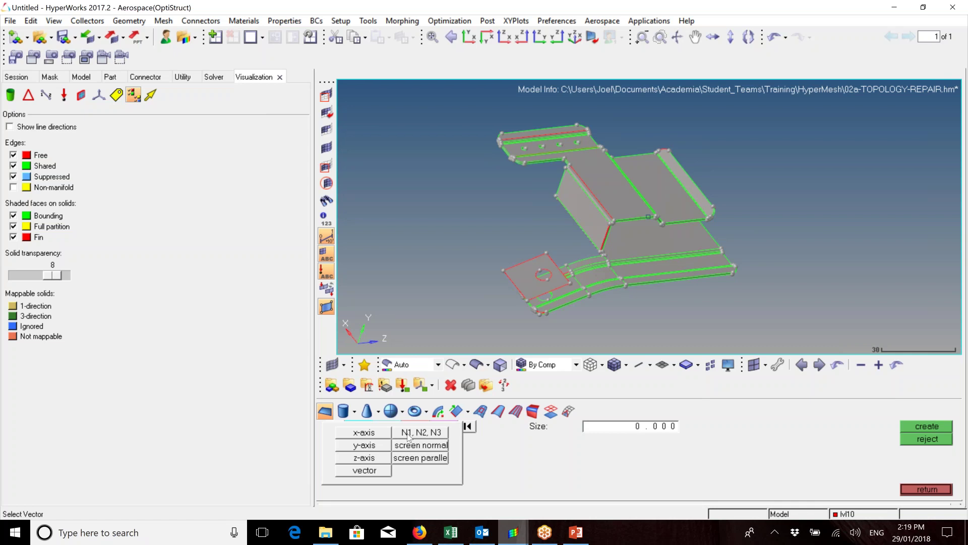
click(381, 445)
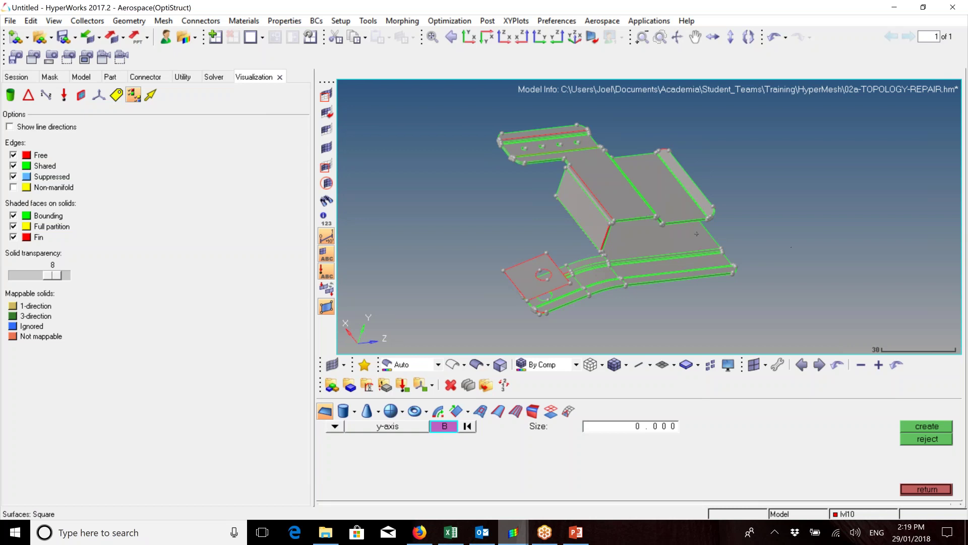
scroll(669, 159, up, 5)
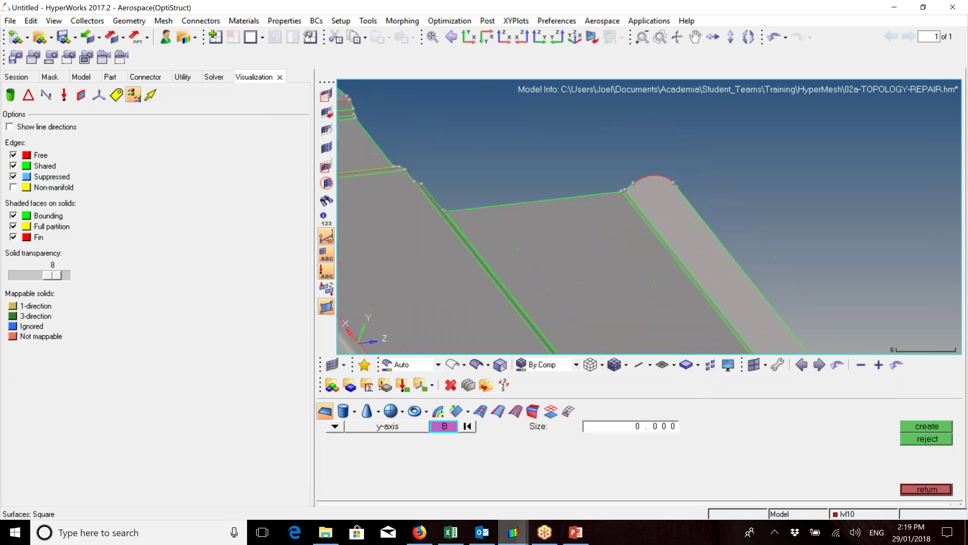
click(607, 209)
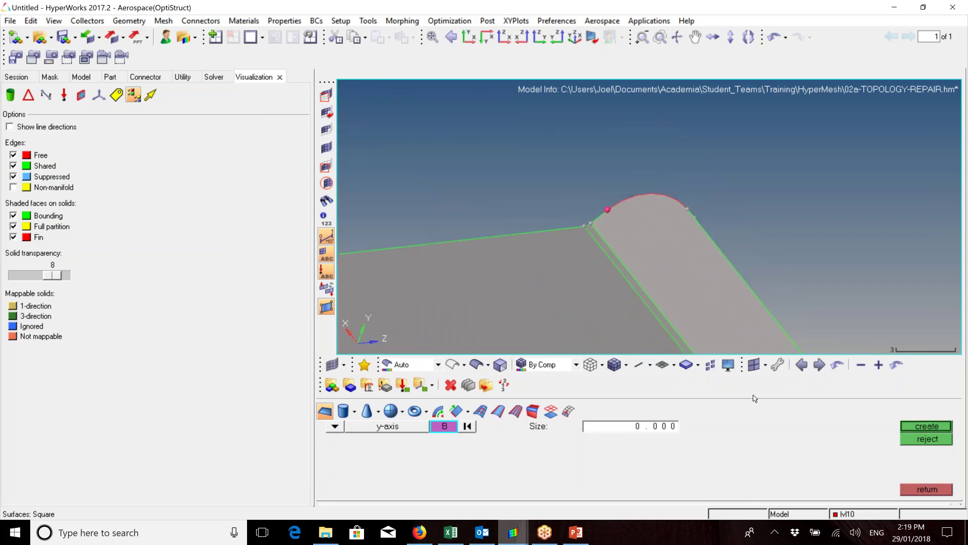
click(637, 425)
text(5)
click(908, 424)
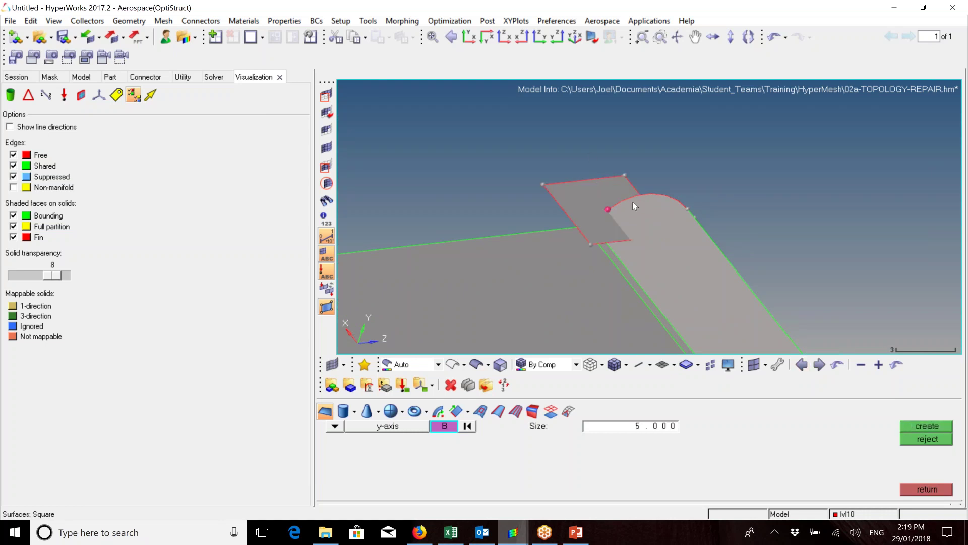
scroll(645, 231, down, 2)
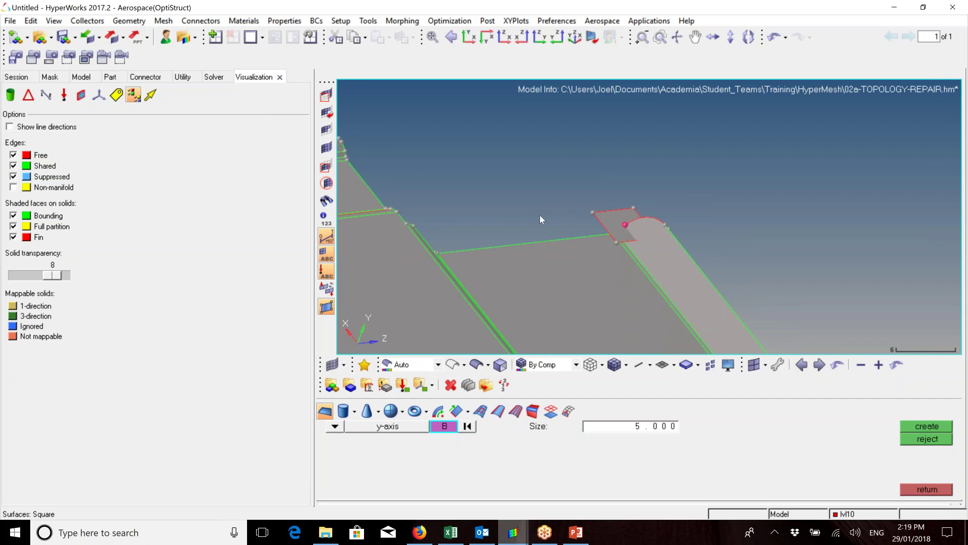
click(913, 487)
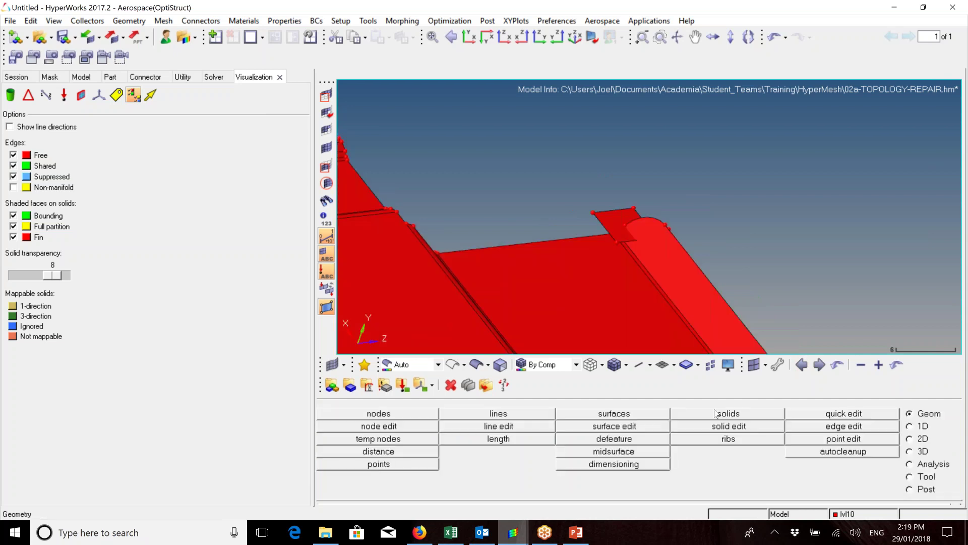
Create a solid by dragging the square surface 5 units along the positive y-axis, keeping connectivity.
click(129, 21)
mouse_move(132, 34)
mouse_move(184, 101)
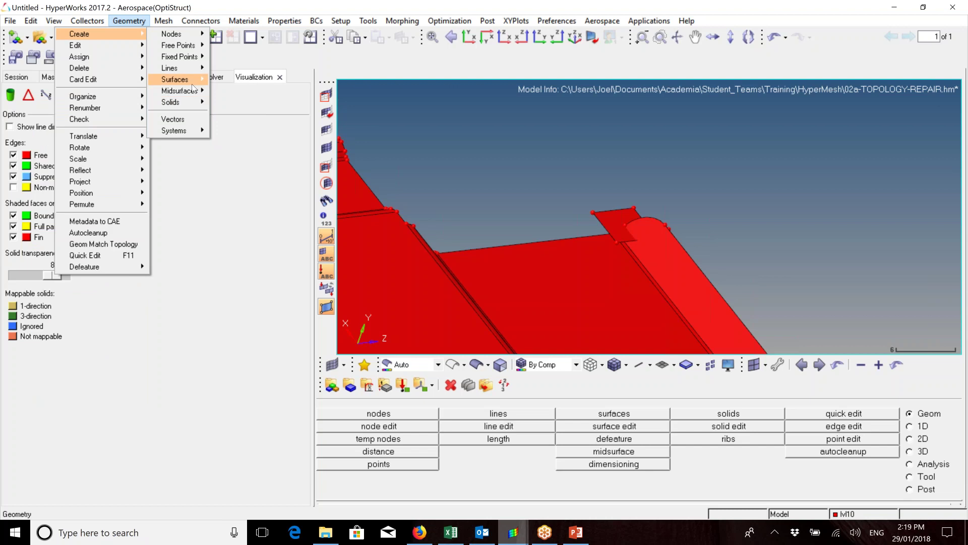
mouse_move(192, 83)
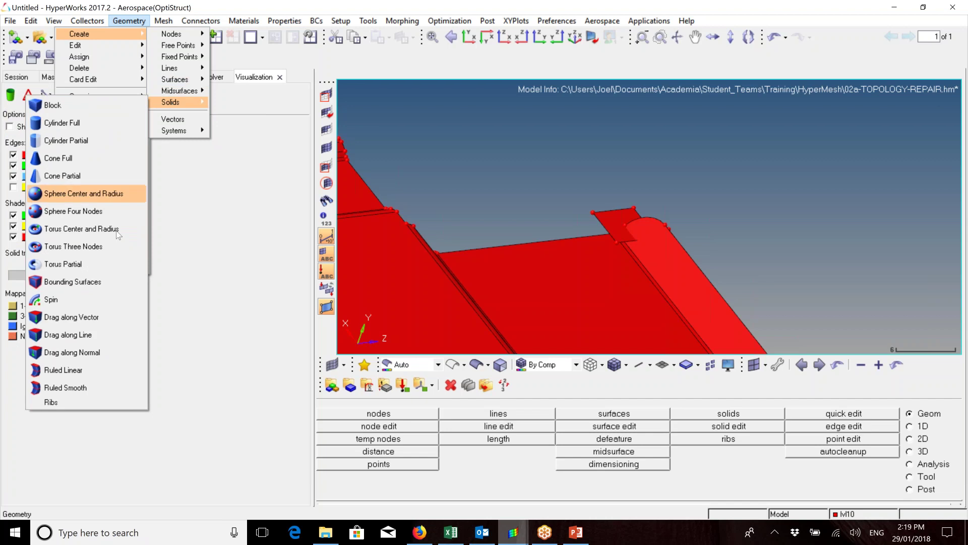
click(113, 316)
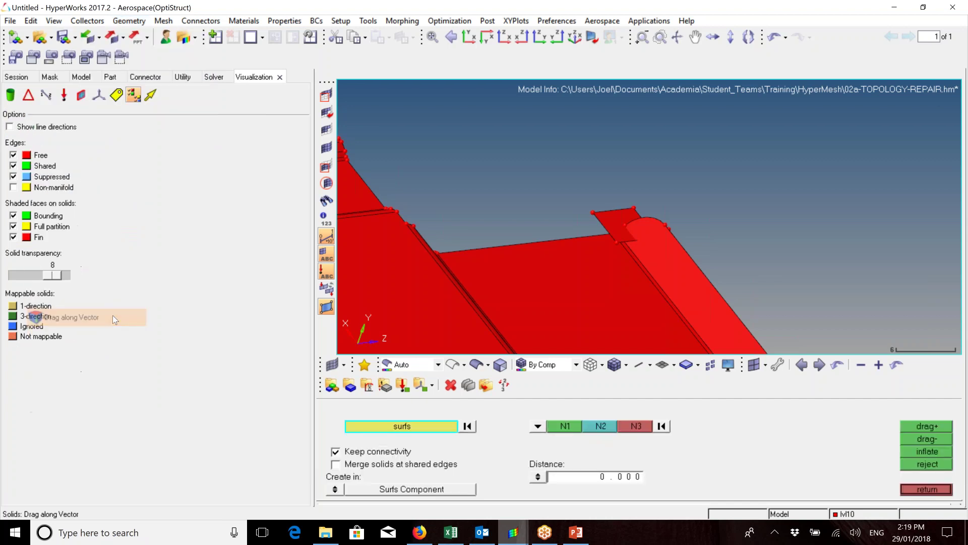
click(619, 220)
ctrl+drag(619, 221, 641, 250)
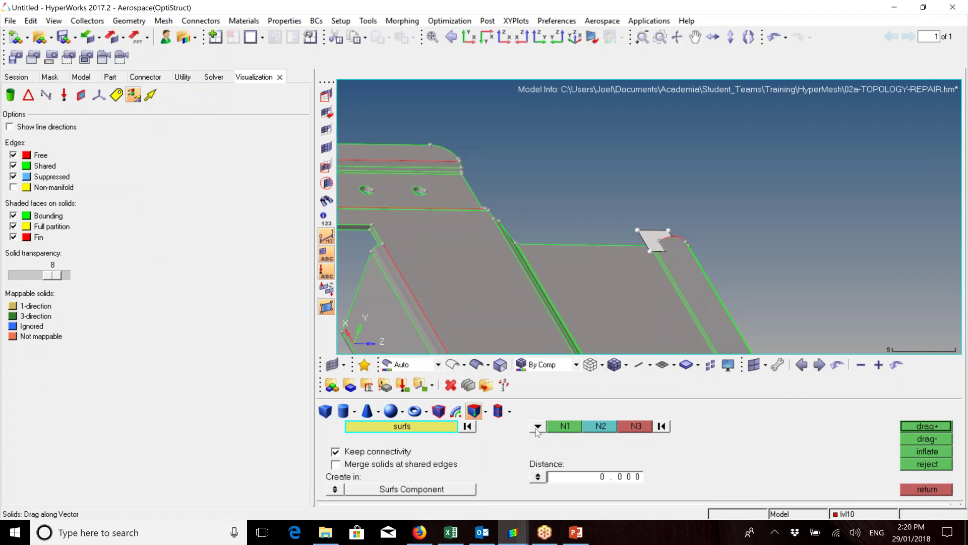
click(538, 426)
click(504, 444)
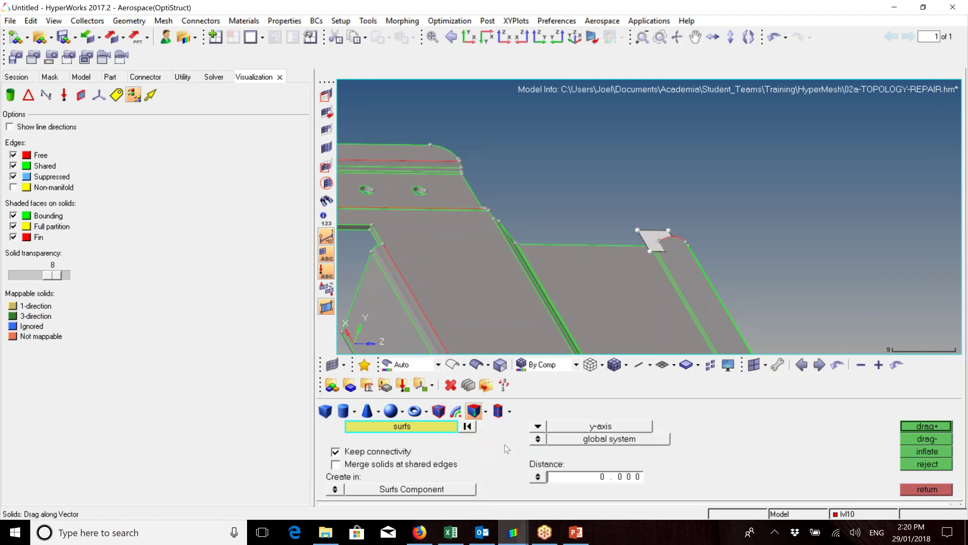
click(587, 477)
text(5)
click(943, 426)
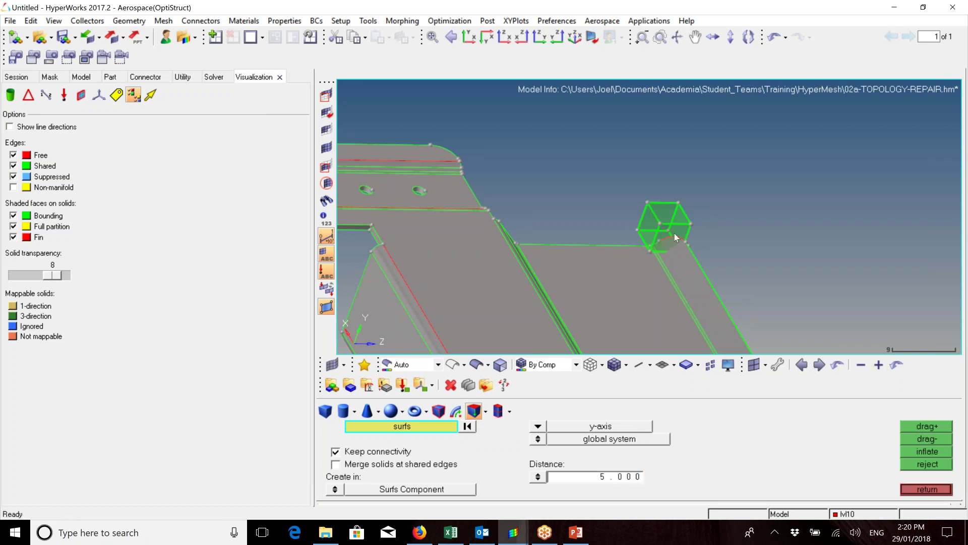
Colour the geometry By 3D Topo and examine the new solid cube against the surrounding surfaces.
ctrl+right_drag(735, 265, 720, 236)
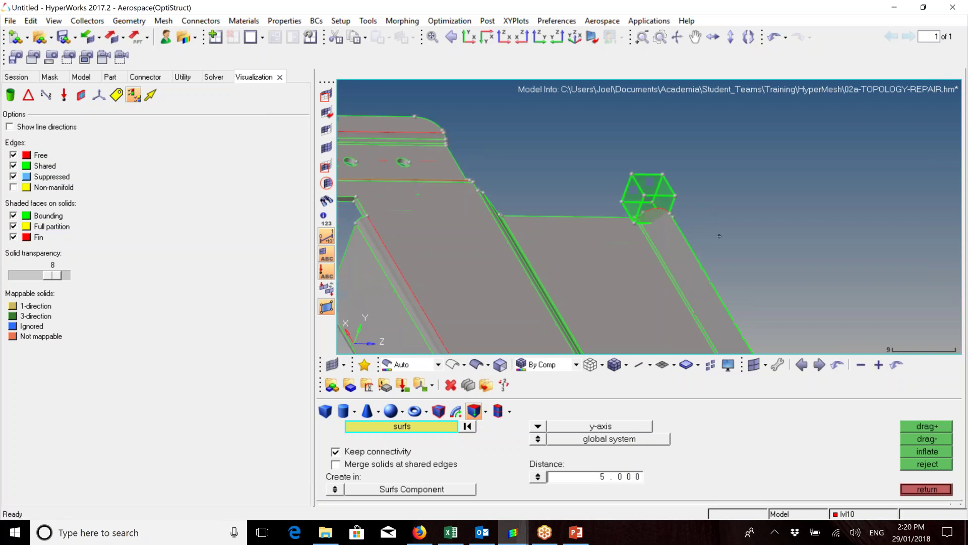
ctrl+drag(687, 273, 464, 290)
ctrl+scroll(436, 218, down, 2)
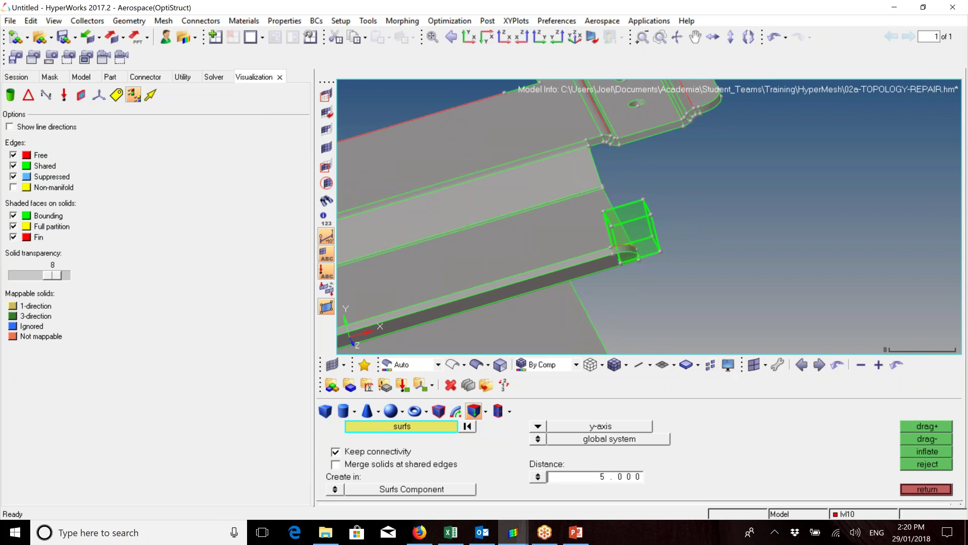
click(438, 365)
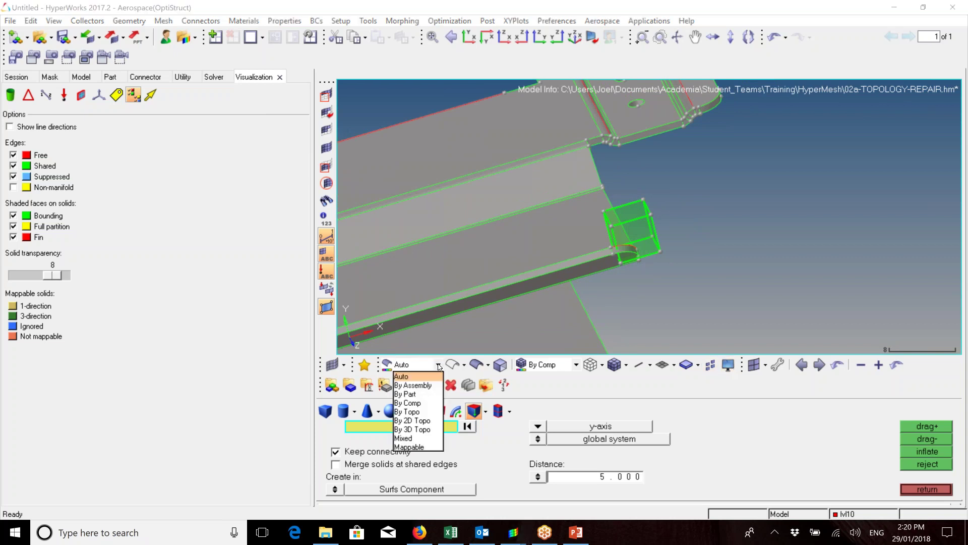
click(414, 430)
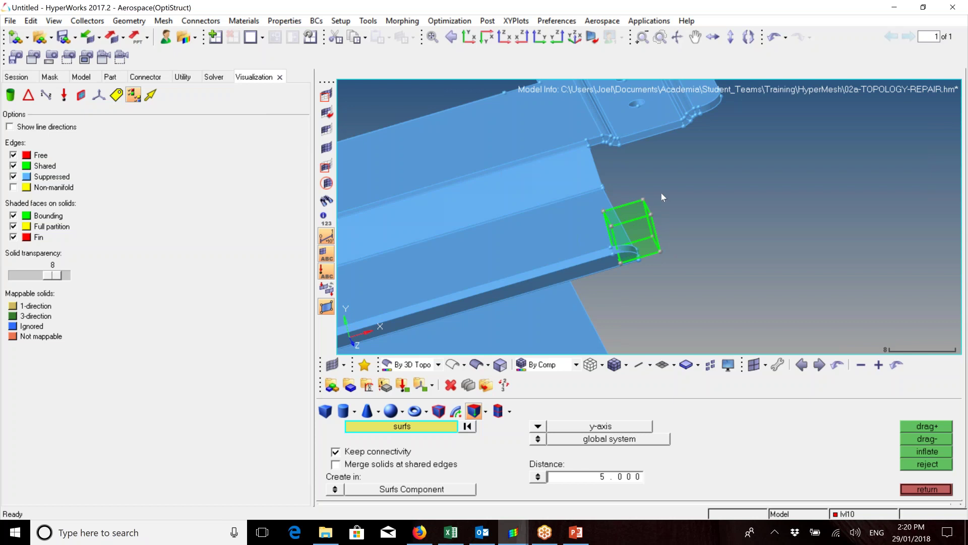
scroll(748, 214, down, 5)
scroll(655, 233, up, 4)
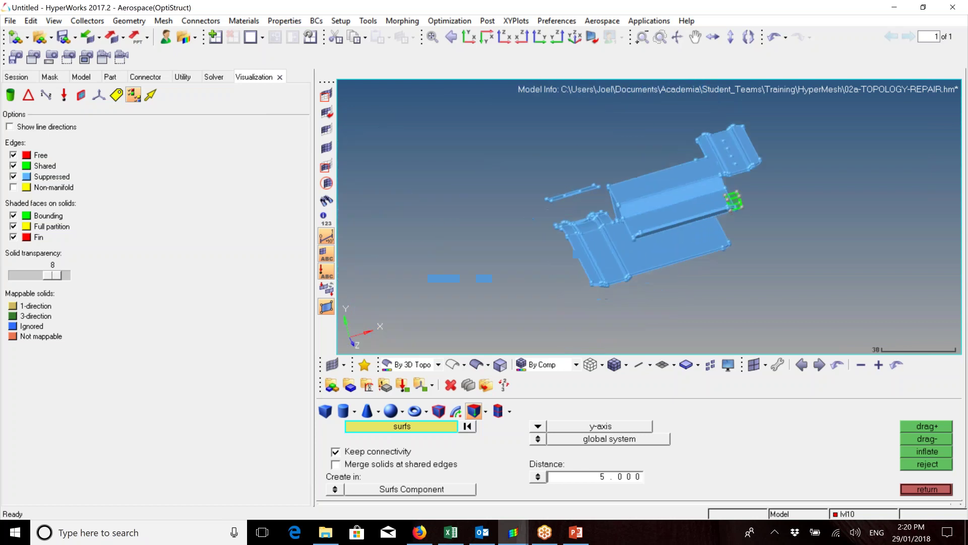
scroll(655, 234, up, 3)
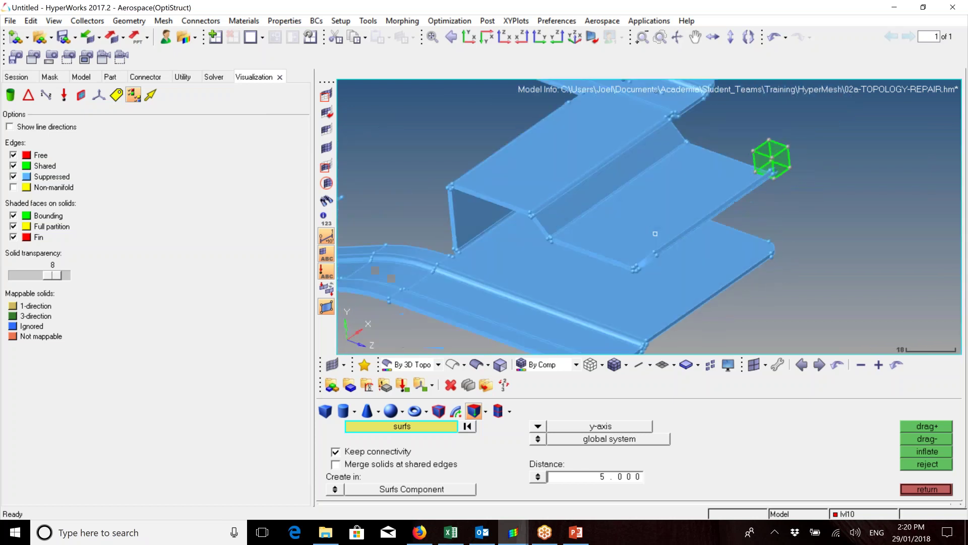
View the geometry coloured By 2D Topo and return the geometry colour mode to Auto, leaving element colouring By Comp.
click(439, 366)
click(413, 421)
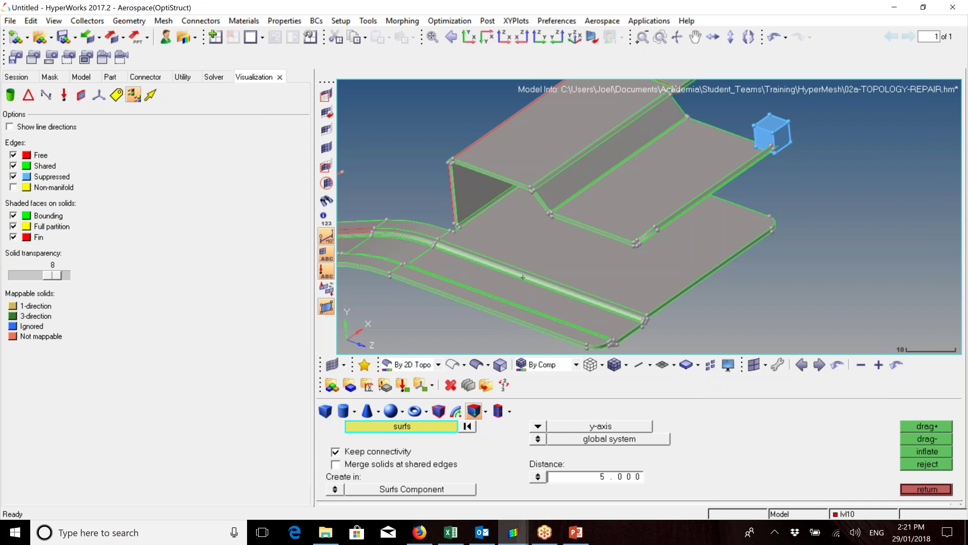
click(433, 367)
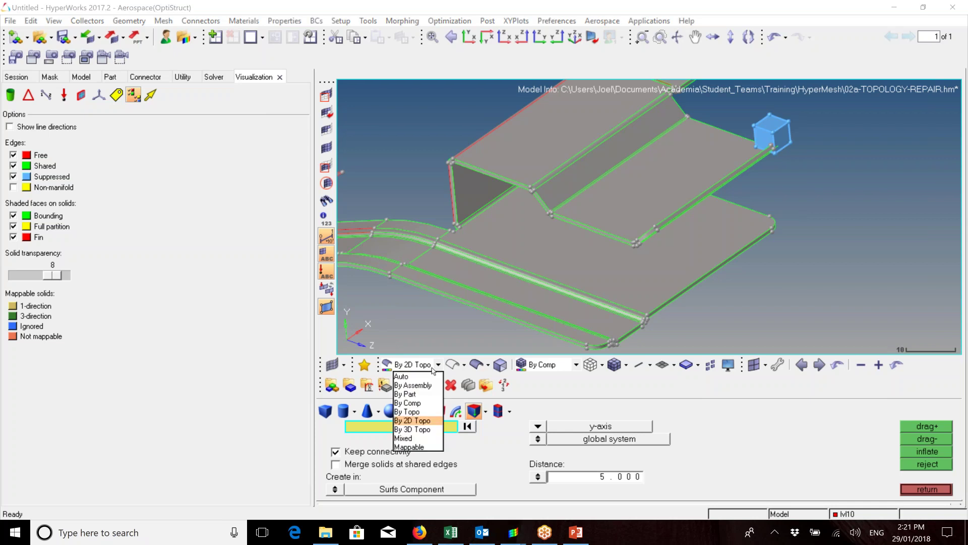
click(407, 376)
click(576, 365)
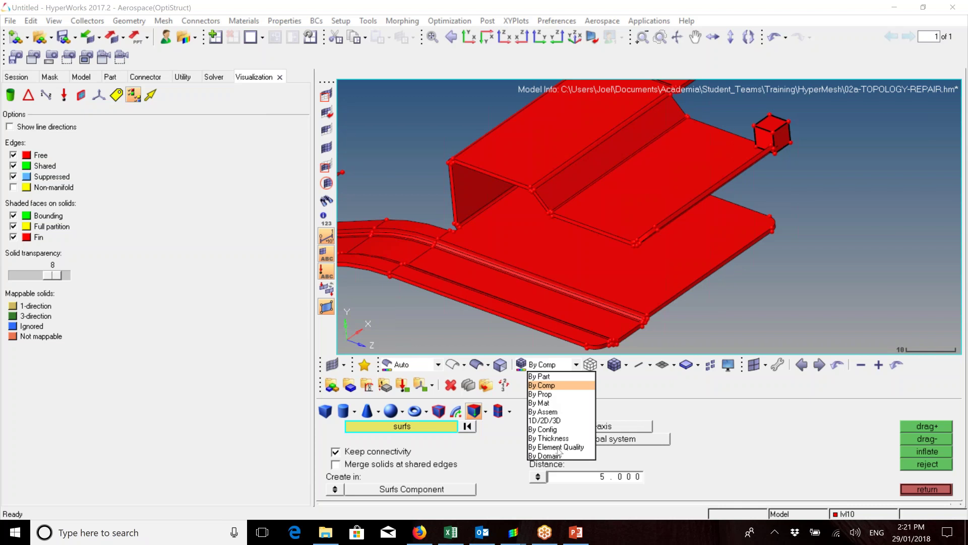
click(724, 430)
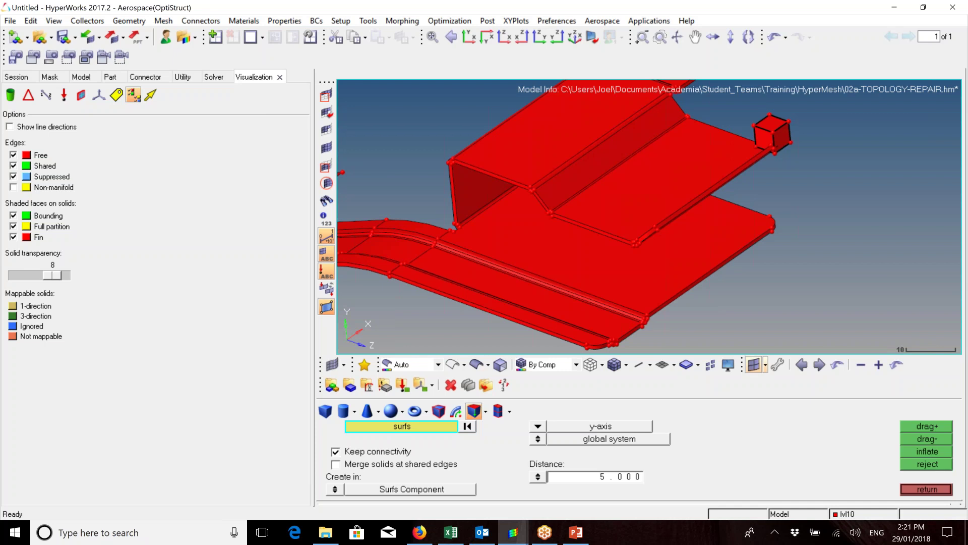
Delete the solid cube at the end of the raised strip together with its bounding surfaces.
scroll(800, 277, down, 3)
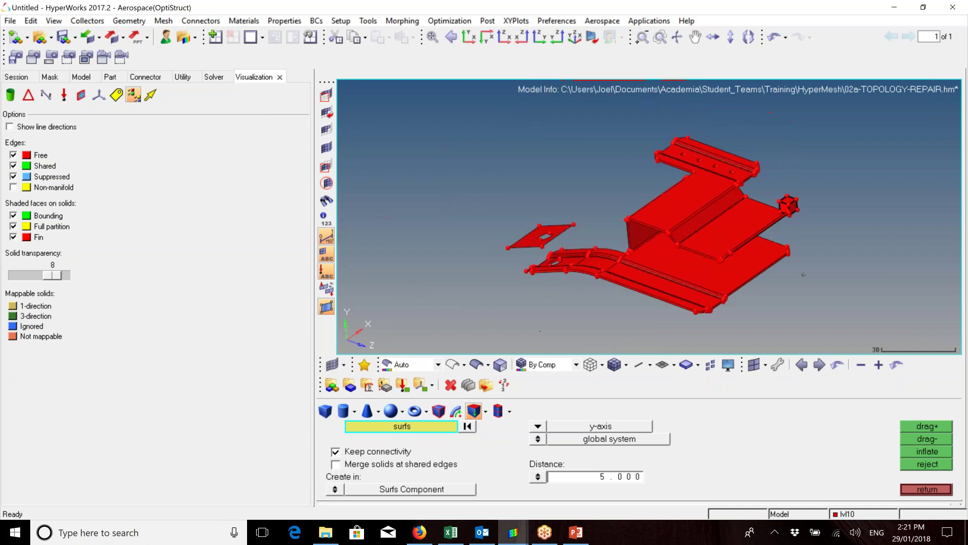
click(927, 489)
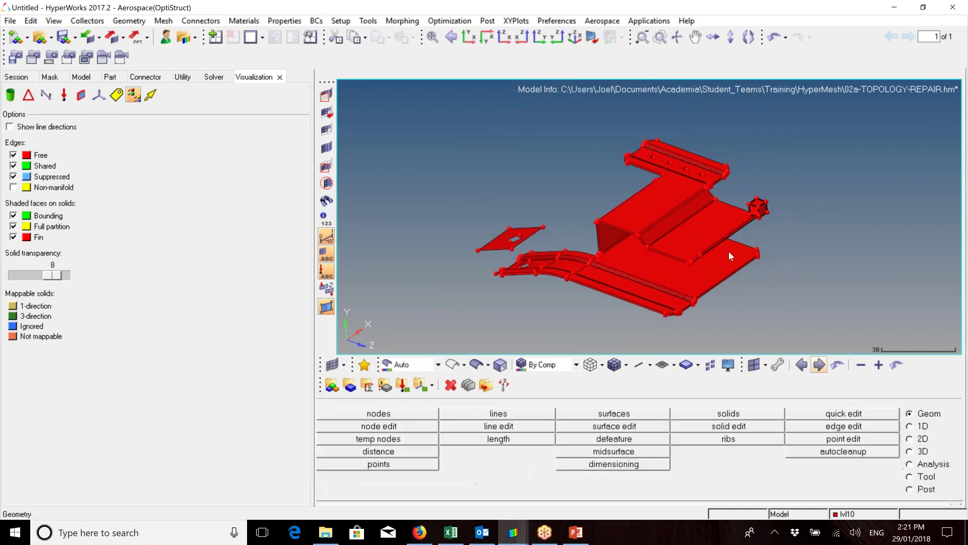
ctrl+drag(728, 251, 656, 257)
scroll(687, 252, up, 4)
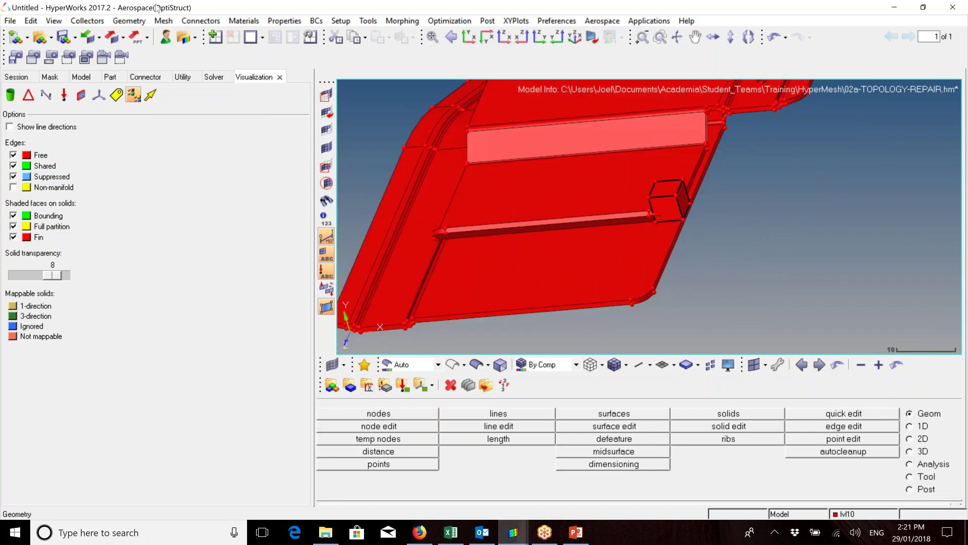
click(86, 77)
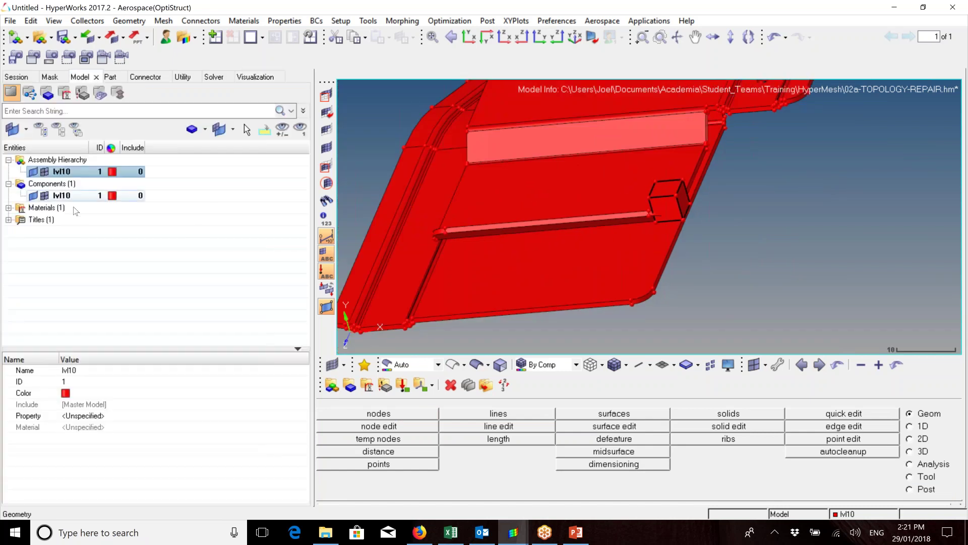
click(128, 21)
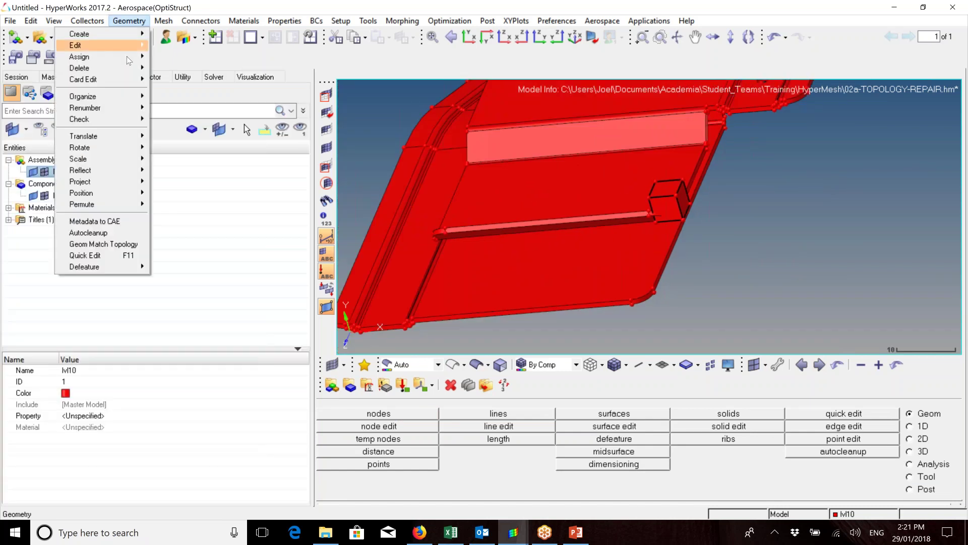
mouse_move(128, 68)
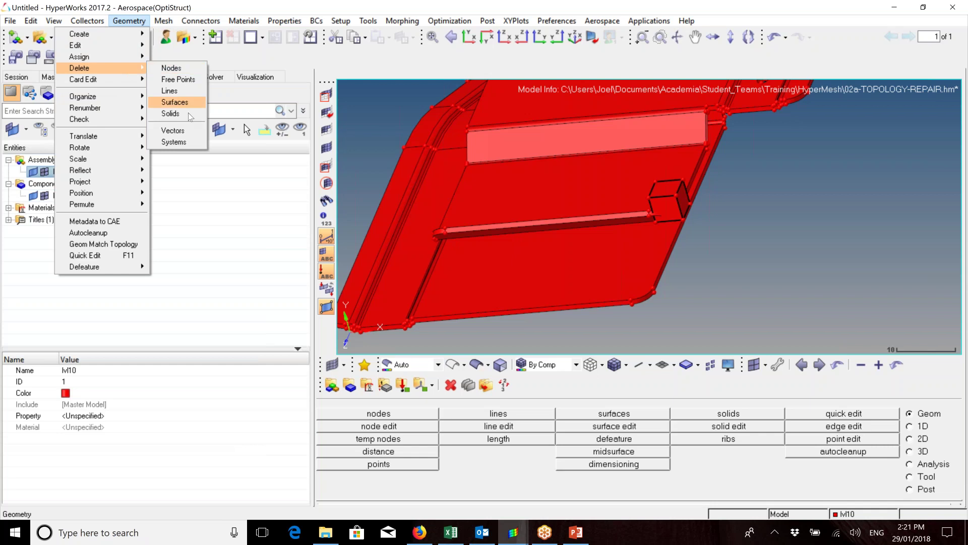
click(171, 113)
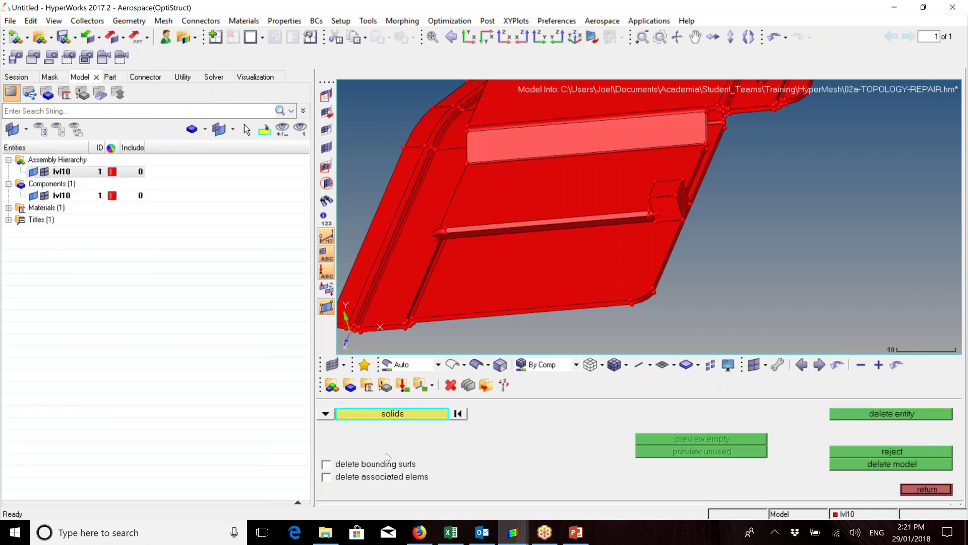
click(388, 416)
key(ctrl+z)
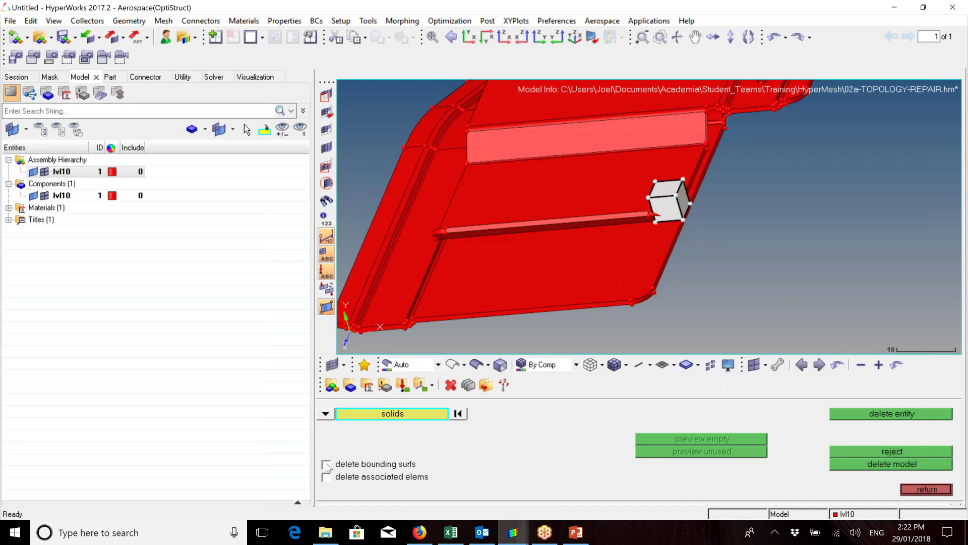
click(327, 465)
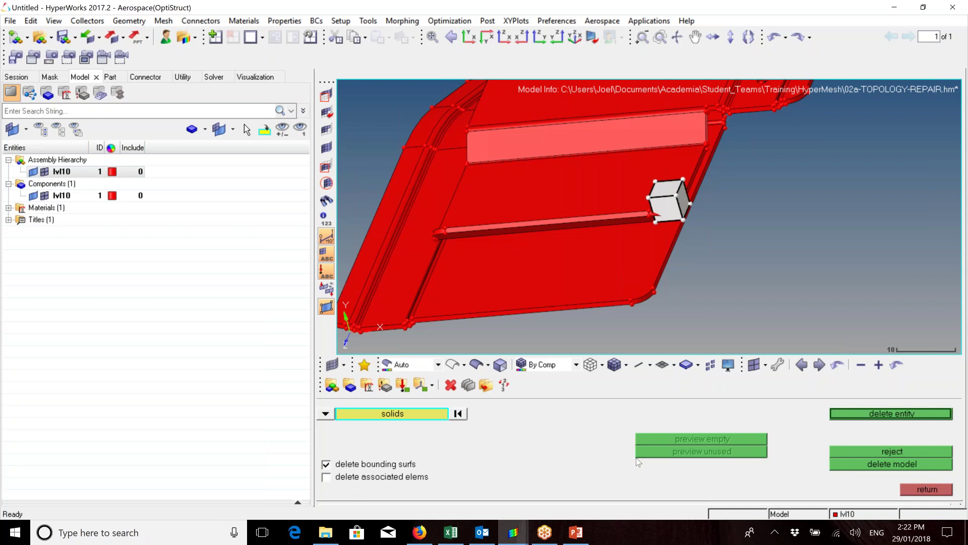
click(861, 413)
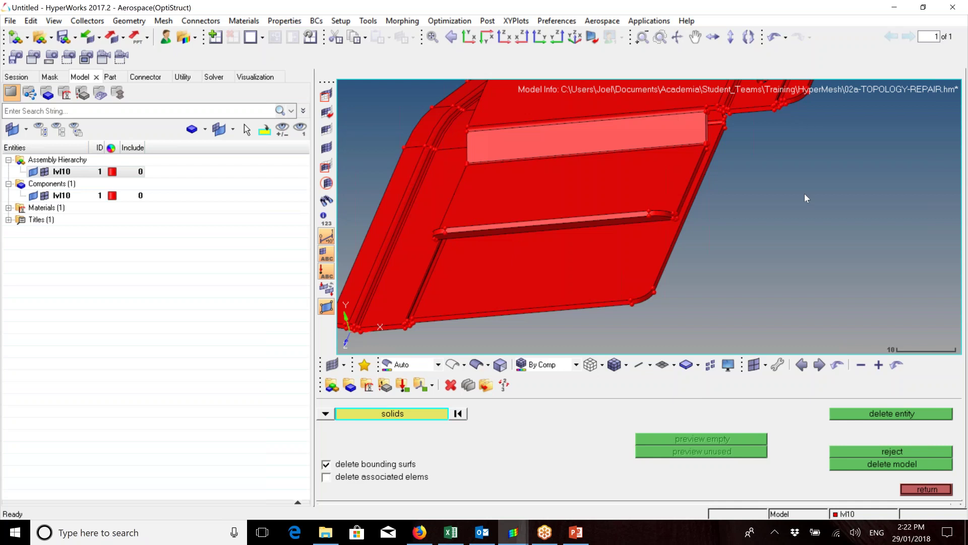
click(919, 490)
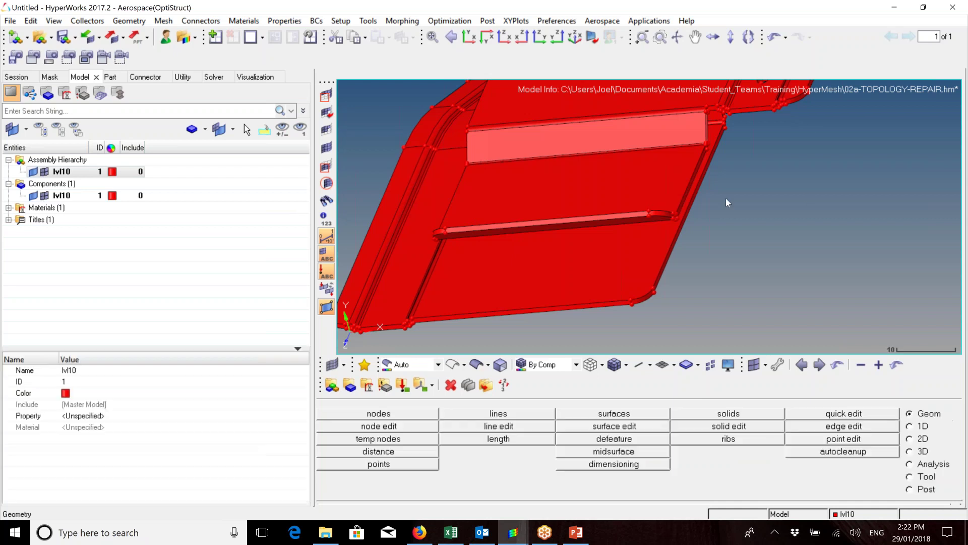
Set up automatic midsurface extraction with surfs as the entity type and closed solid as the geometry type.
scroll(722, 231, down, 3)
ctrl+drag(695, 236, 668, 226)
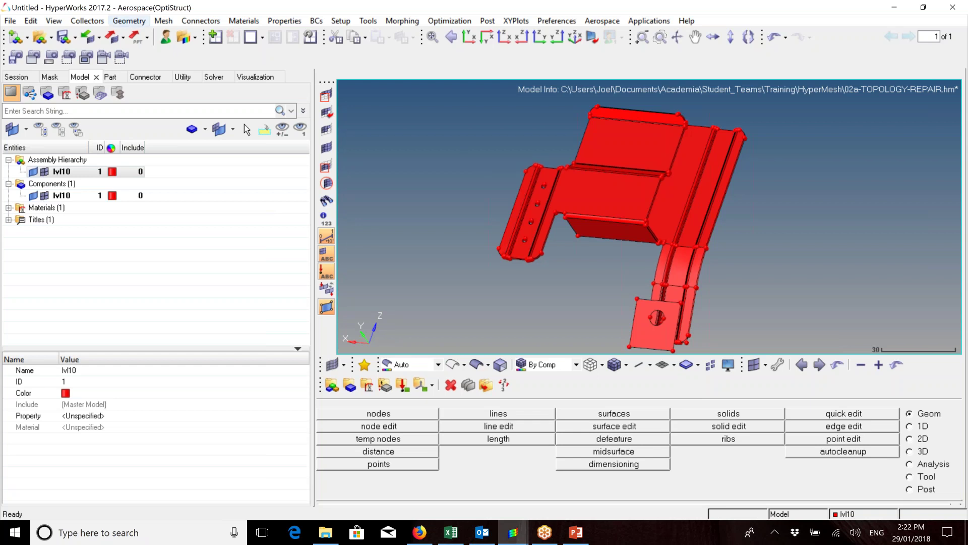
click(129, 23)
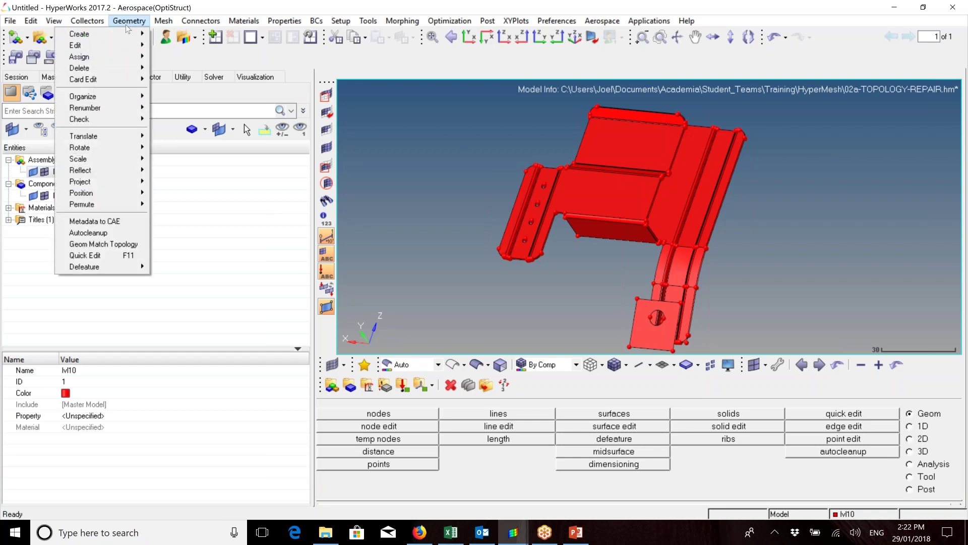
mouse_move(125, 34)
mouse_move(162, 91)
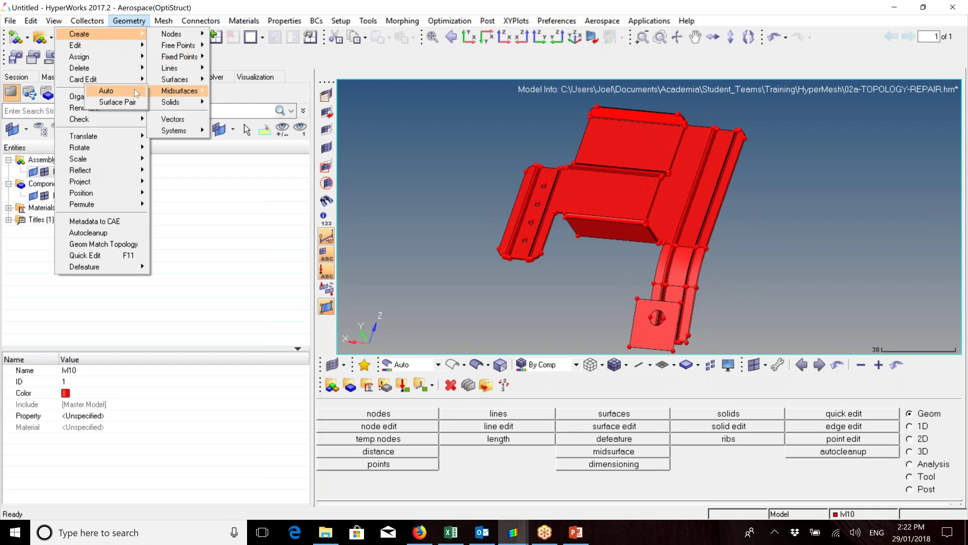
click(137, 93)
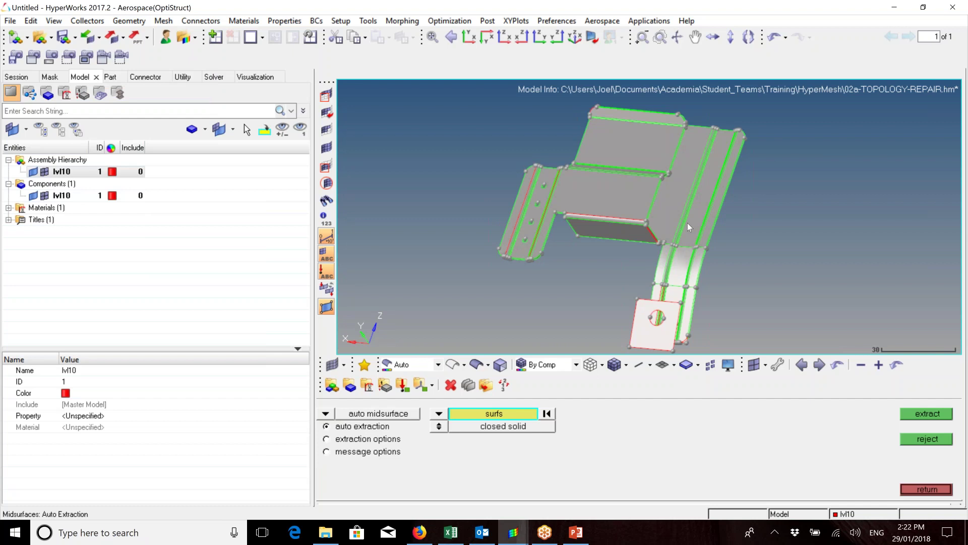
ctrl+drag(726, 280, 670, 116)
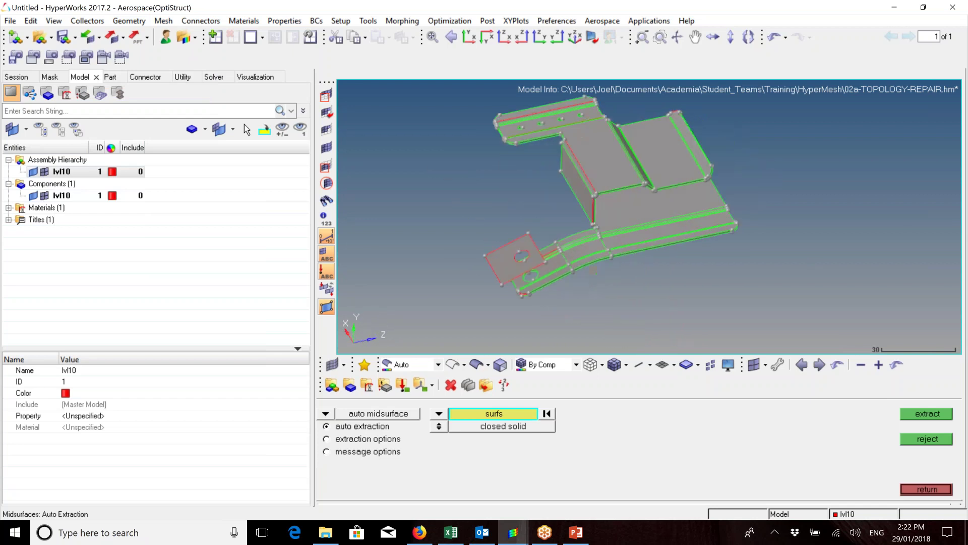
ctrl+drag(673, 205, 620, 242)
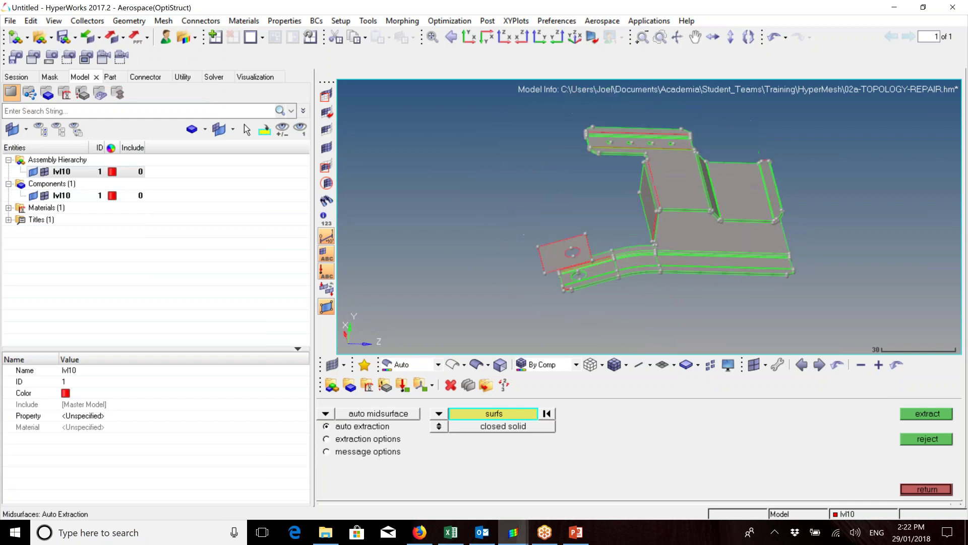
click(439, 413)
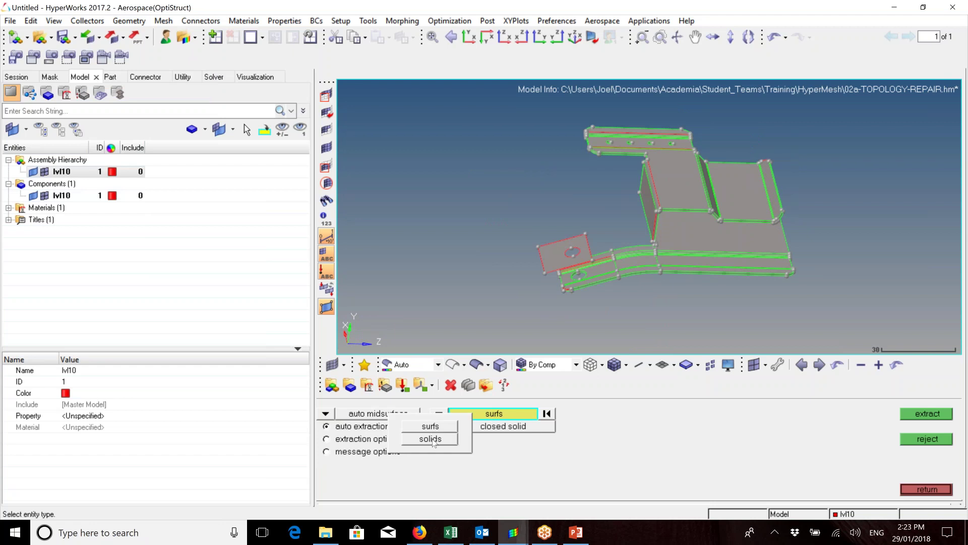
click(431, 426)
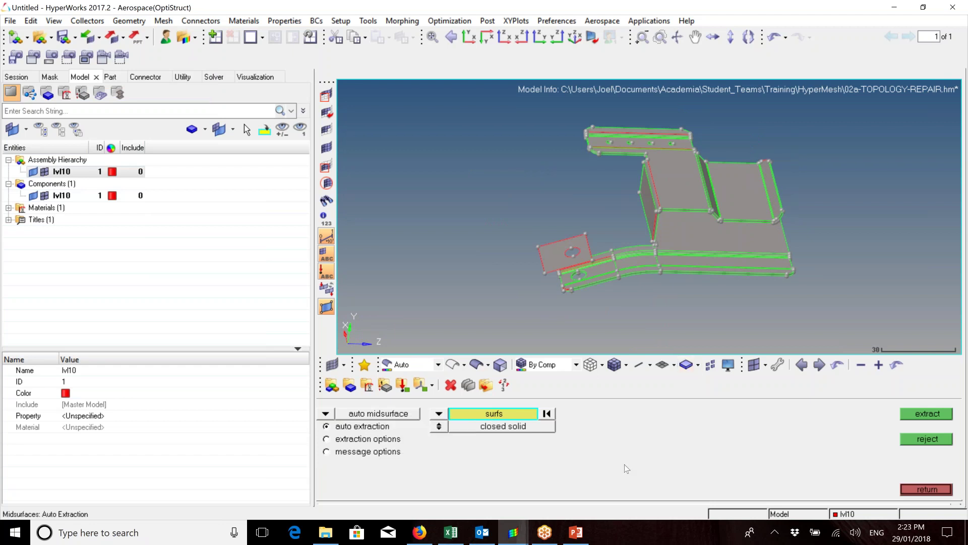
click(440, 426)
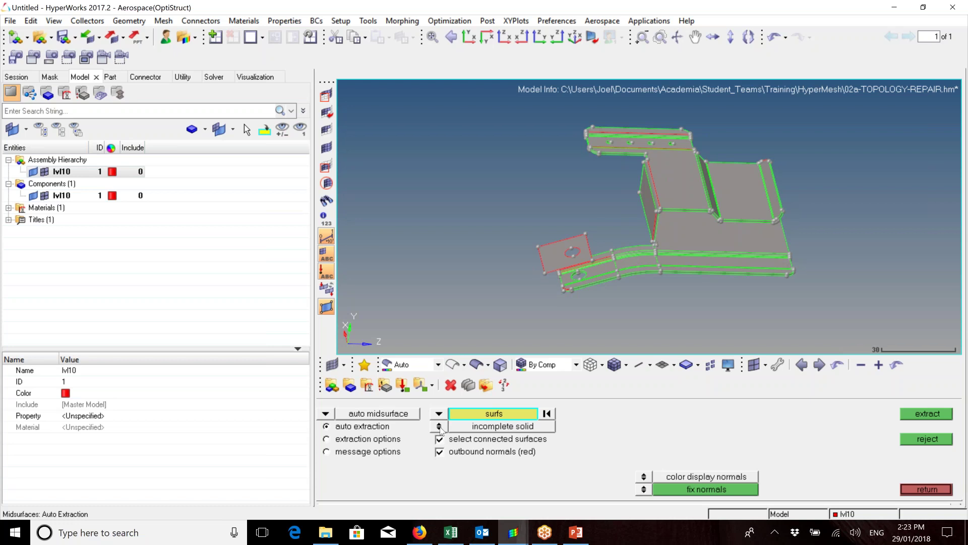
click(439, 427)
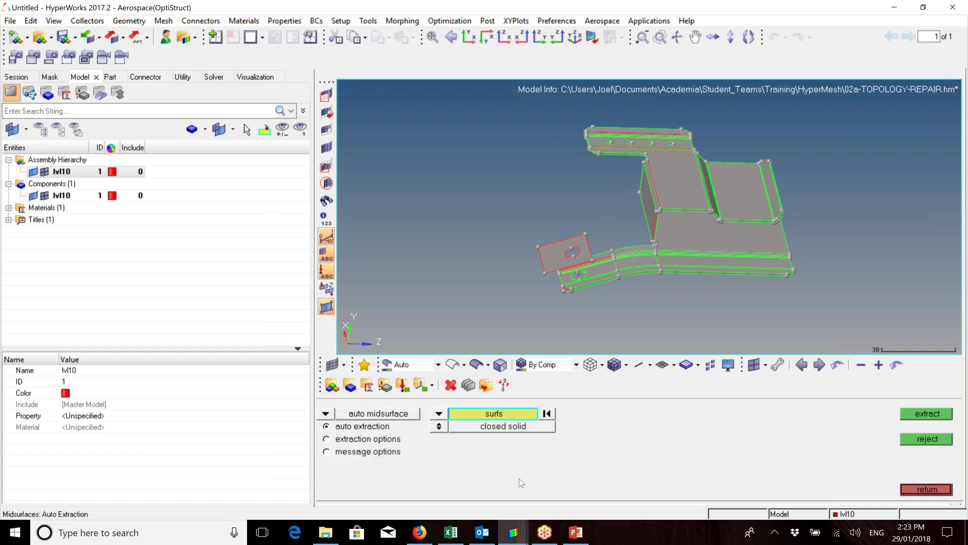
Extract the midsurface from all connected surfaces of the bracket, leaving out the detached plate with the hole.
ctrl+drag(643, 271, 640, 308)
ctrl+drag(725, 275, 737, 281)
shift+drag(648, 183, 896, 329)
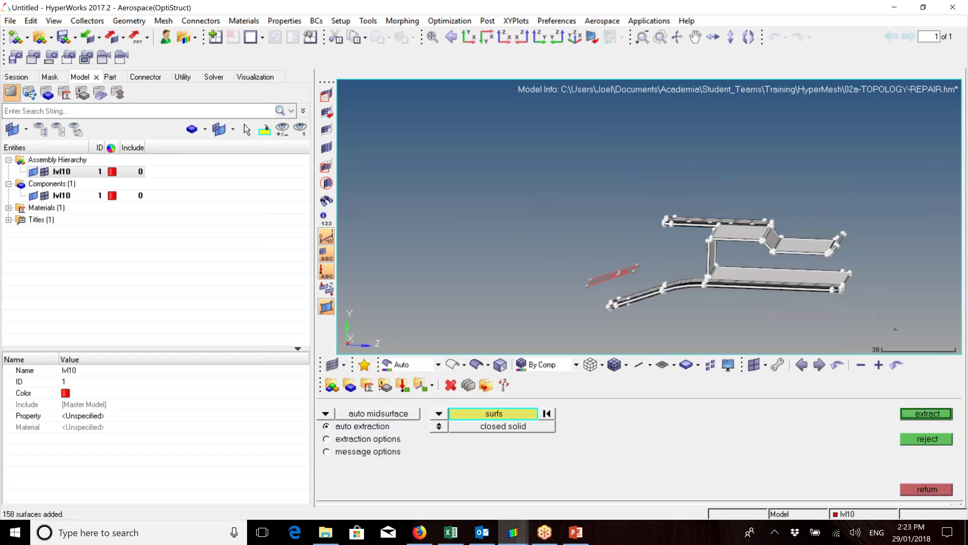
scroll(614, 274, up, 6)
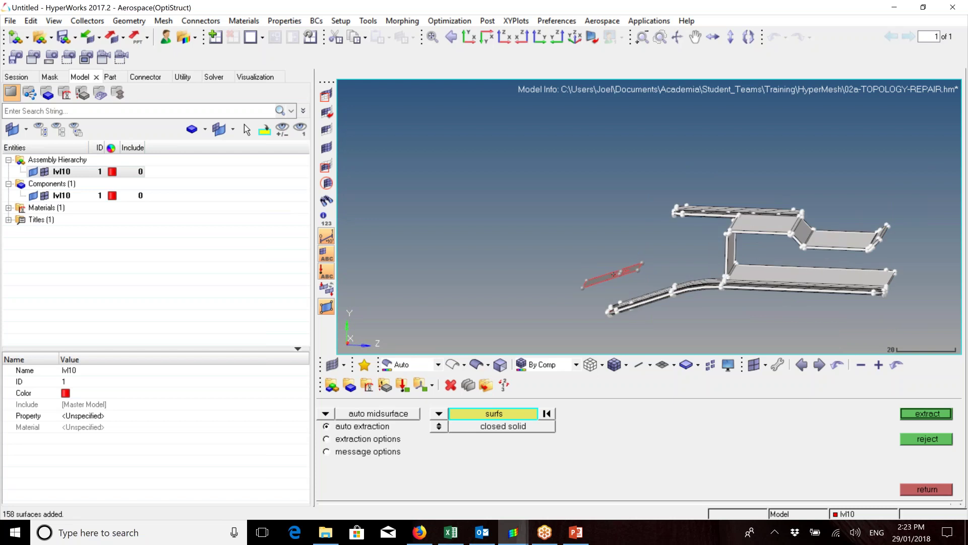
scroll(764, 231, down, 6)
ctrl+drag(722, 254, 683, 195)
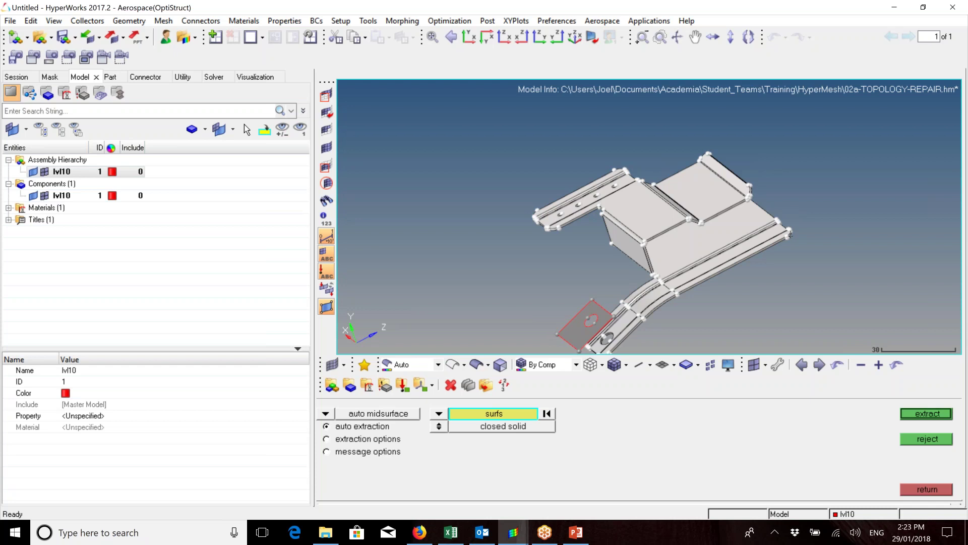
click(941, 419)
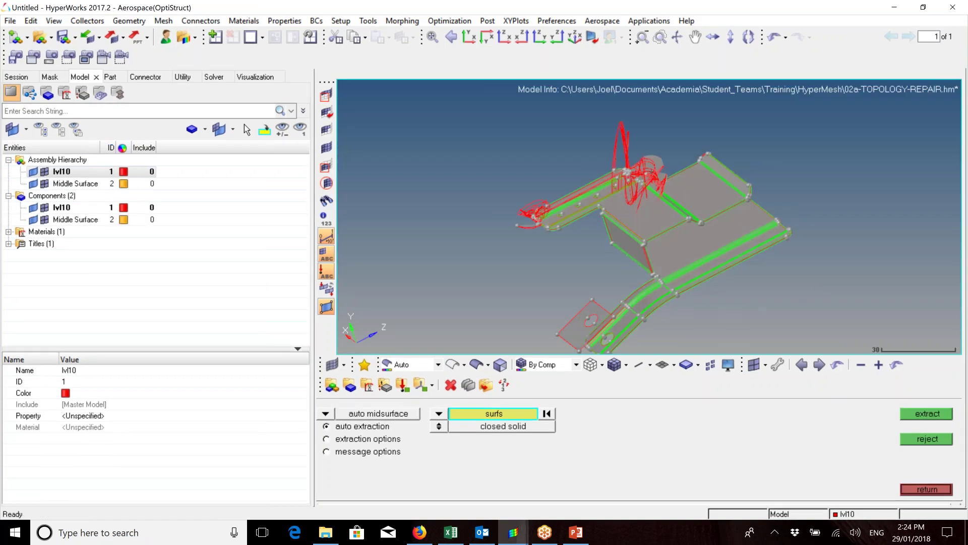
Hide the lvl10 geometry and examine the extracted Middle Surface along the holed flange and at the folded corner.
scroll(639, 184, up, 5)
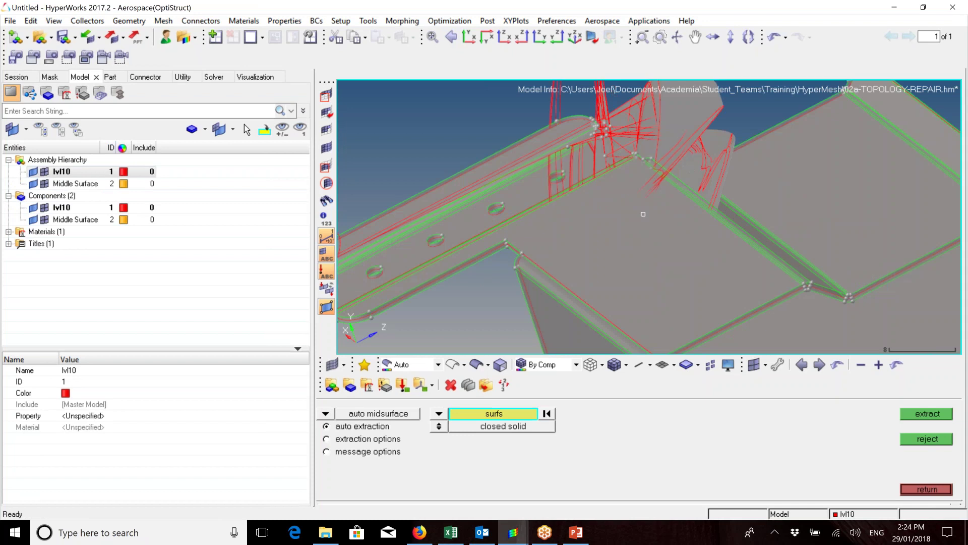
ctrl+drag(620, 234, 633, 260)
ctrl+scroll(684, 223, down, 4)
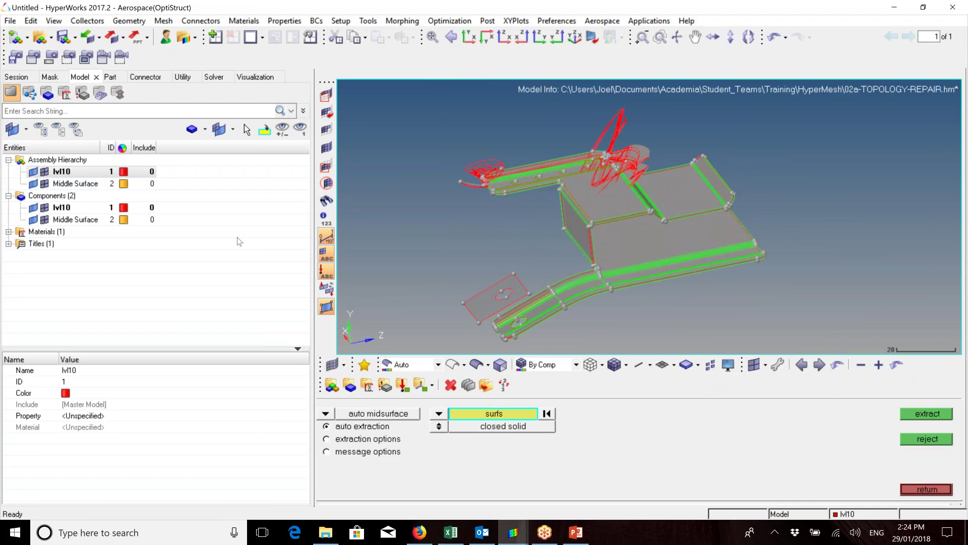
click(33, 172)
click(32, 173)
click(33, 172)
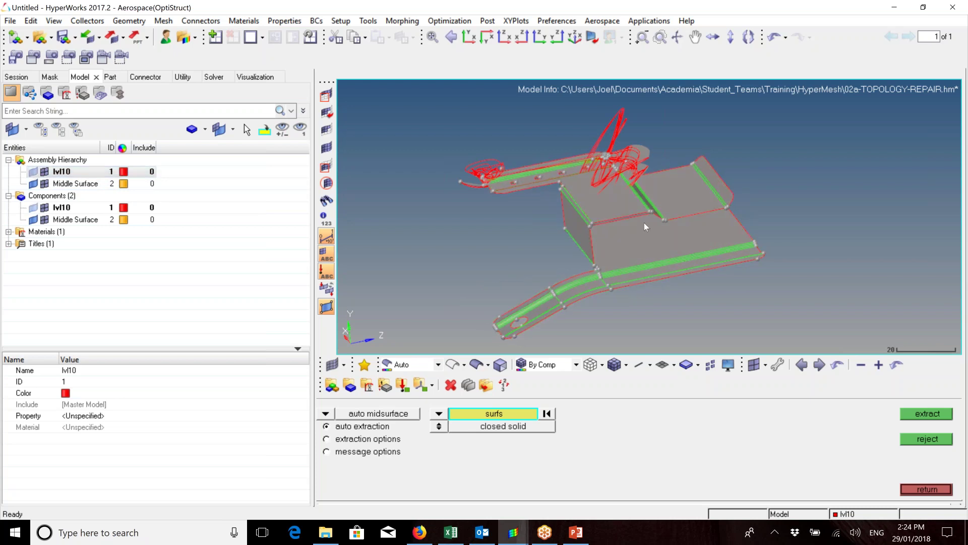
ctrl+scroll(643, 223, up, 4)
ctrl+scroll(643, 223, down, 4)
mouse_move(595, 232)
ctrl+mouse_down()
mouse_move(599, 214)
mouse_move(609, 236)
ctrl+mouse_up()
ctrl+scroll(616, 225, up, 7)
ctrl+drag(555, 221, 542, 212)
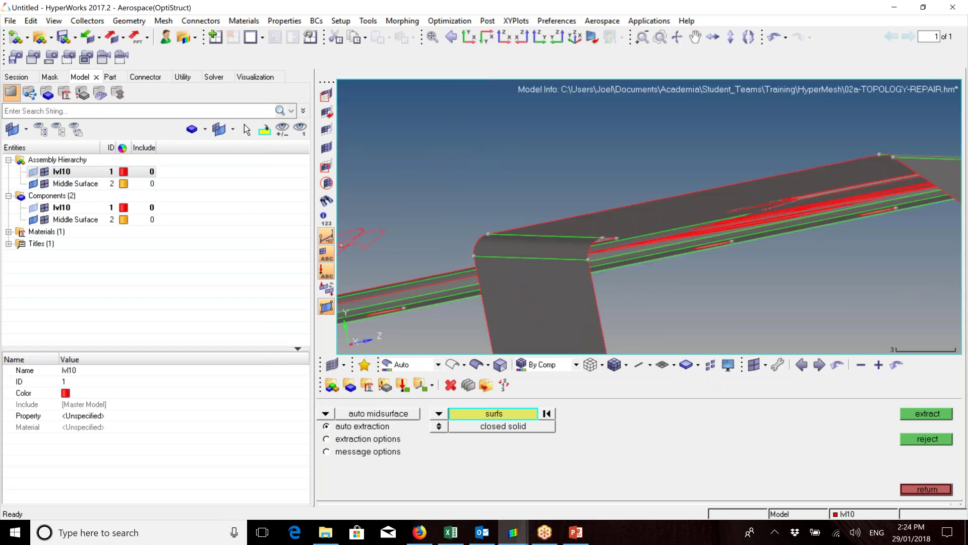
Show the lvl10 geometry again, leave midsurface extraction and examine how the Middle Surface lies within the bracket's thickness.
click(32, 174)
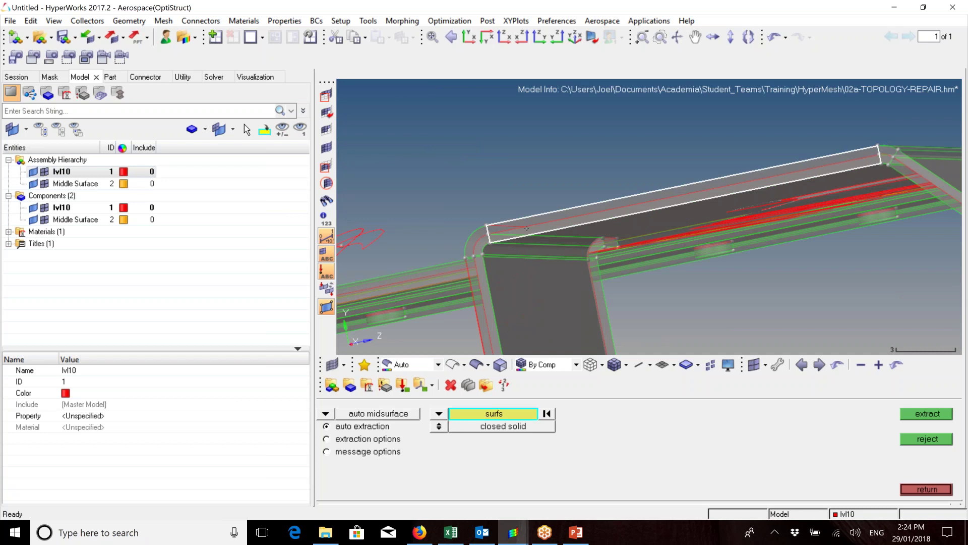
click(510, 194)
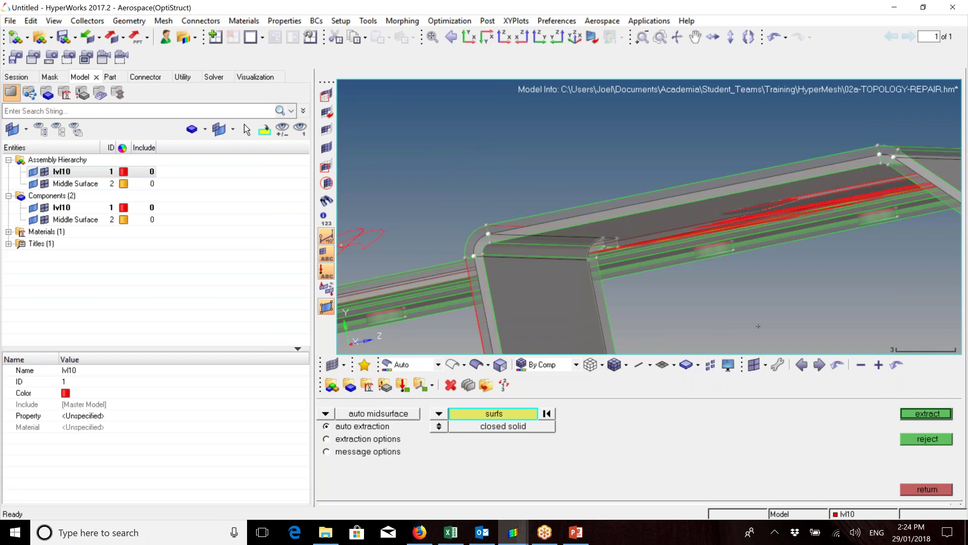
click(919, 493)
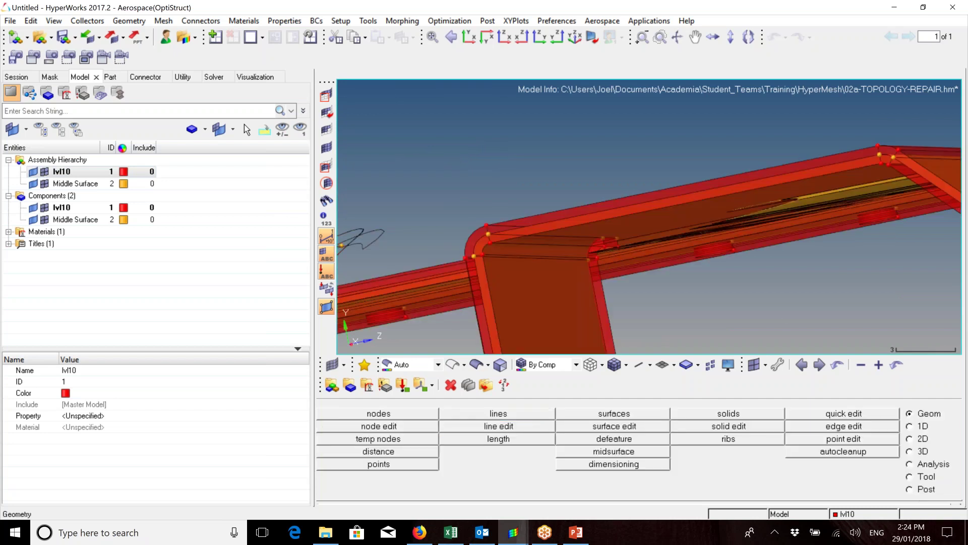
scroll(554, 222, up, 5)
scroll(553, 224, down, 2)
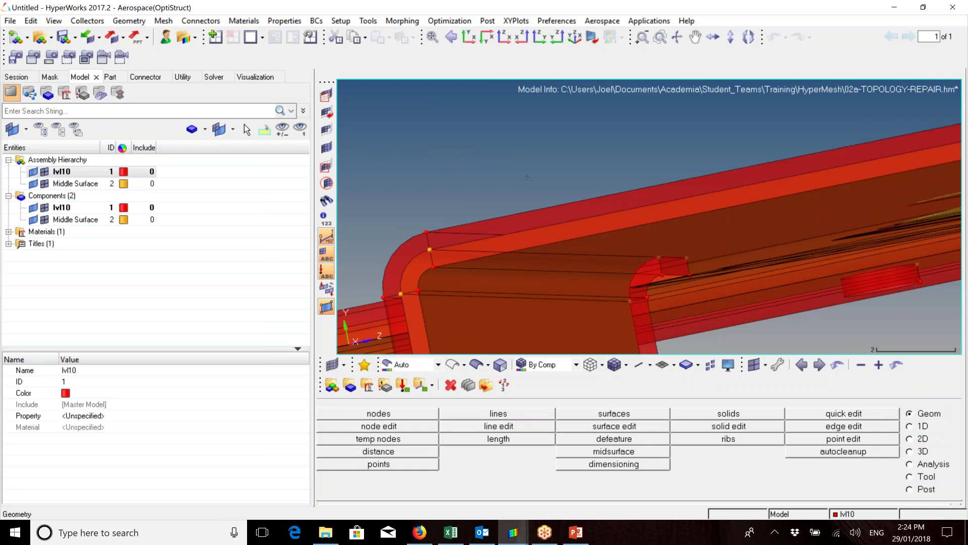
ctrl+drag(527, 178, 520, 202)
scroll(500, 156, down, 2)
scroll(519, 202, down, 3)
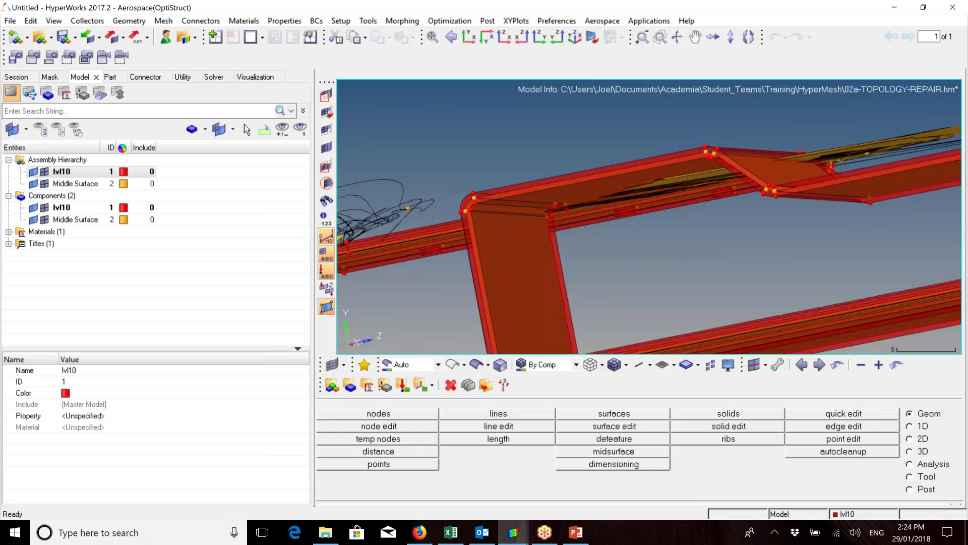
scroll(649, 216, down, 3)
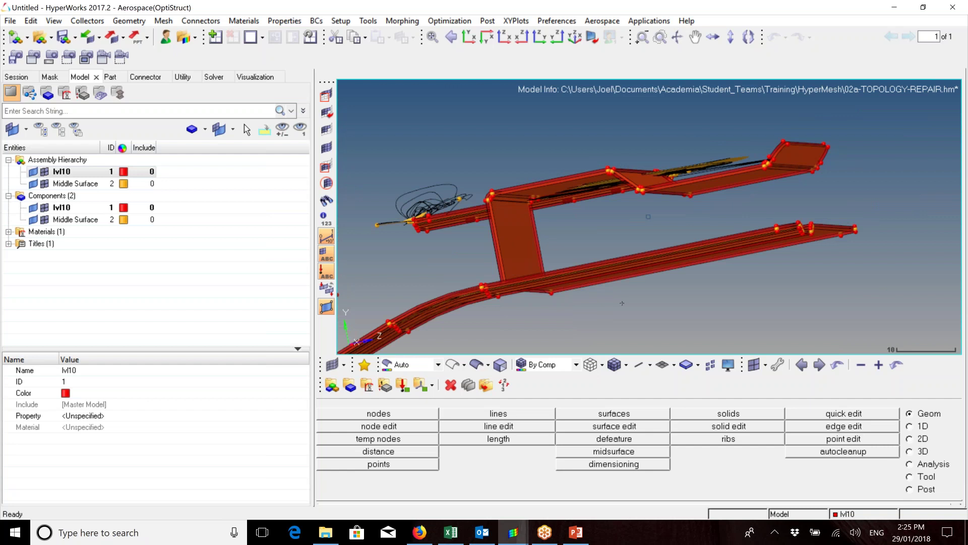
Examine the bracket and the detached plate with the hole, hiding lvl10 and showing it again to compare it with the Middle Surface.
scroll(571, 231, up, 6)
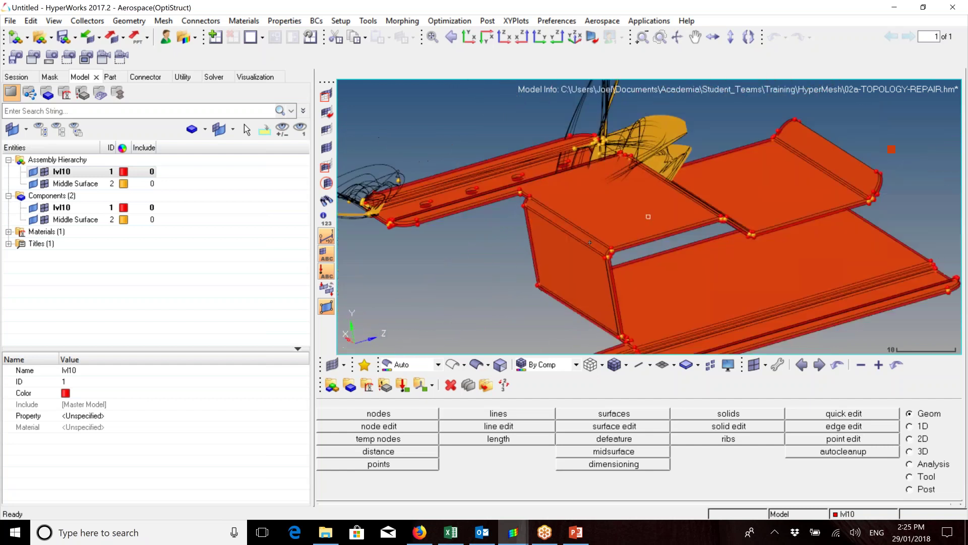
ctrl+drag(589, 242, 553, 227)
ctrl+right_drag(553, 226, 657, 193)
ctrl+scroll(657, 194, down, 6)
ctrl+drag(656, 193, 669, 253)
ctrl+right_drag(669, 252, 600, 241)
ctrl+drag(648, 216, 616, 188)
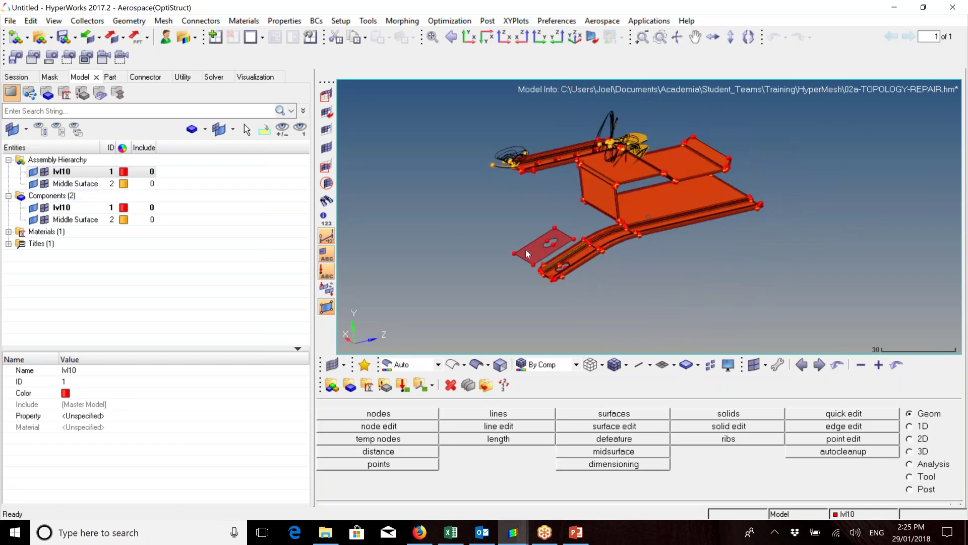
click(33, 172)
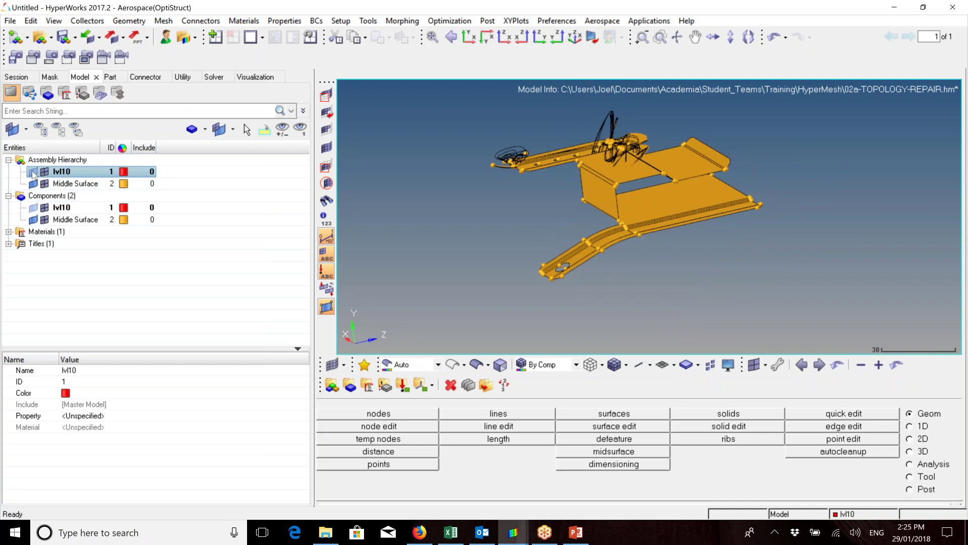
click(33, 172)
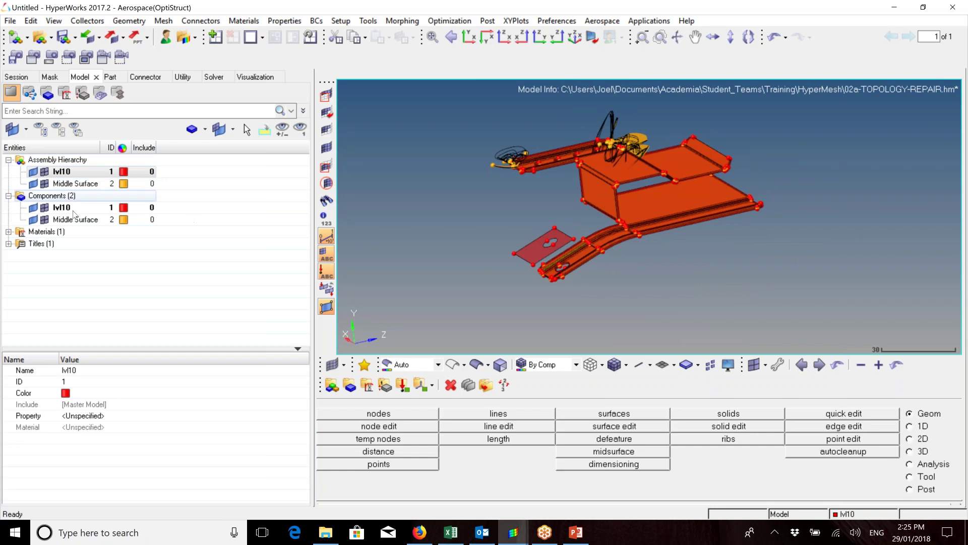
Create a new component named Bolt_hole.
right_click(187, 214)
mouse_move(195, 216)
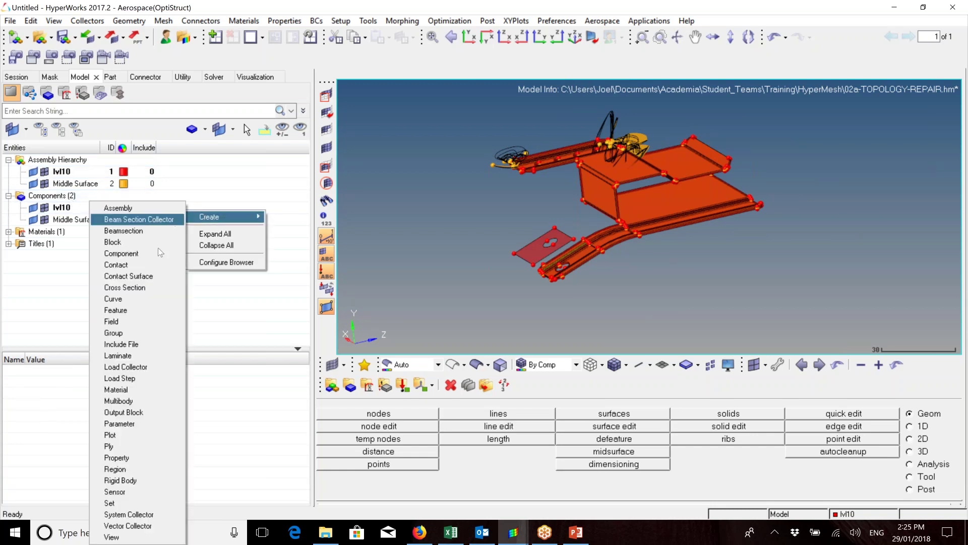
click(121, 253)
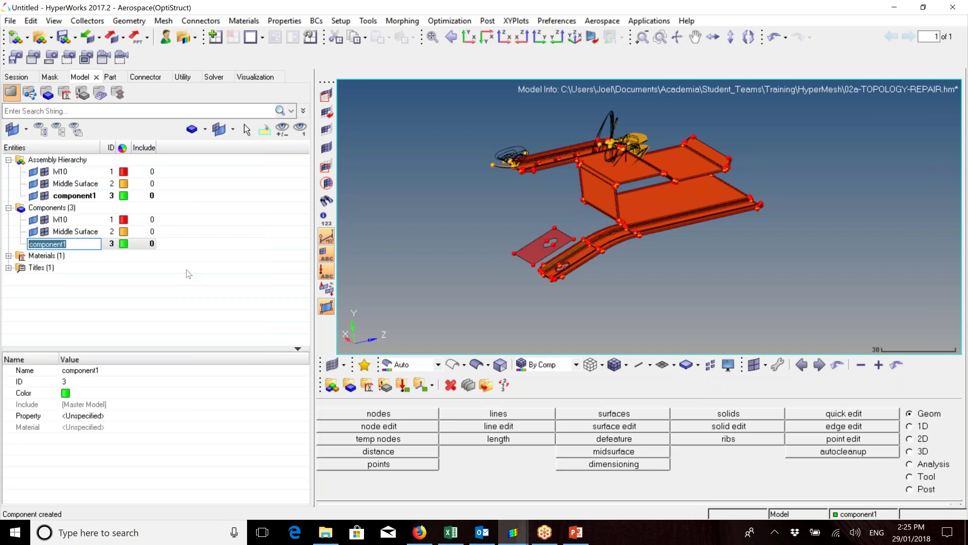
text(Bot)
text(t)
text(_hole)
key(Return)
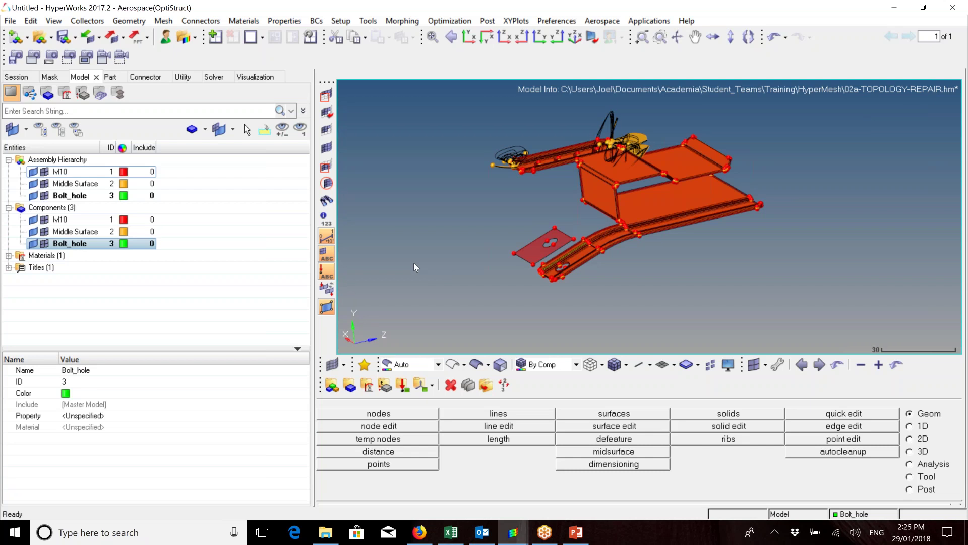
Organize the detached plate surface with the hole by moving it into the Bolt_hole component.
click(129, 21)
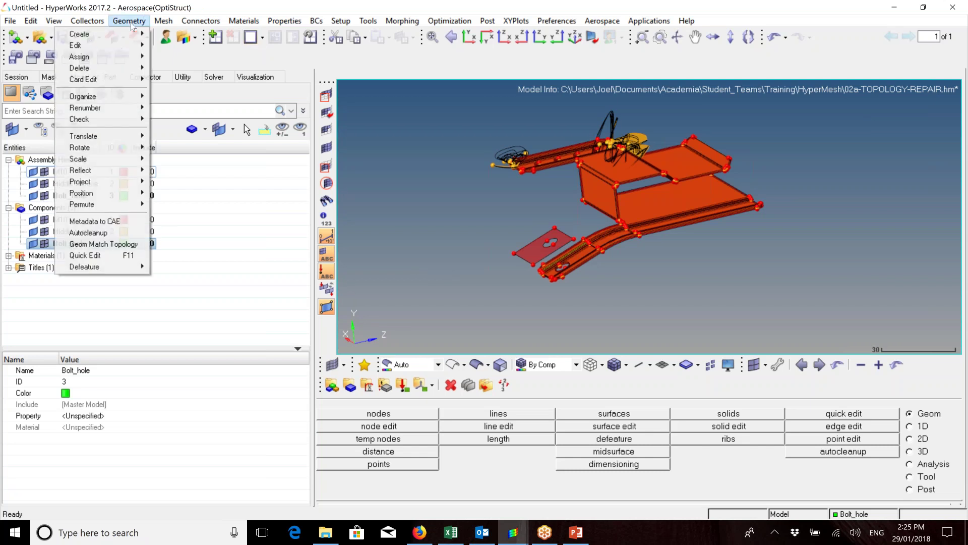
mouse_move(130, 96)
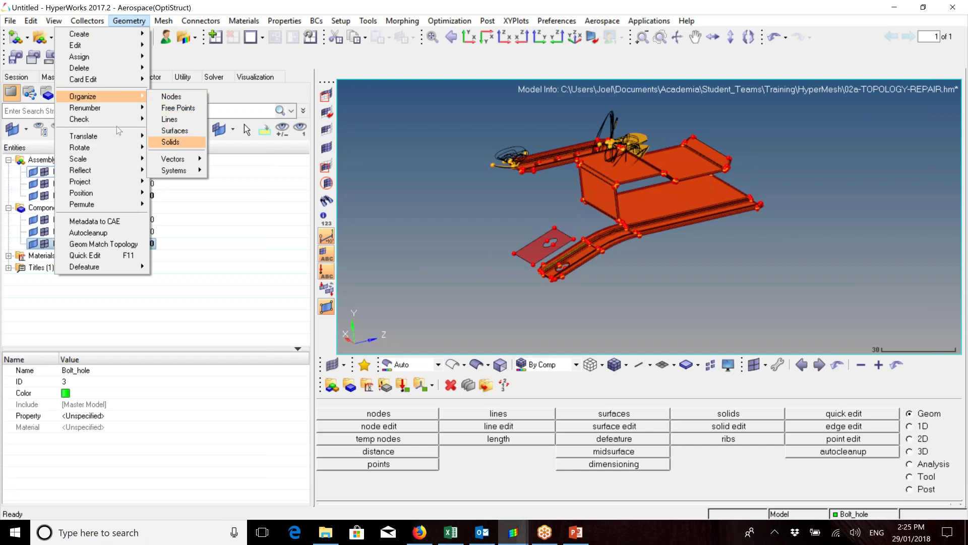
mouse_move(165, 23)
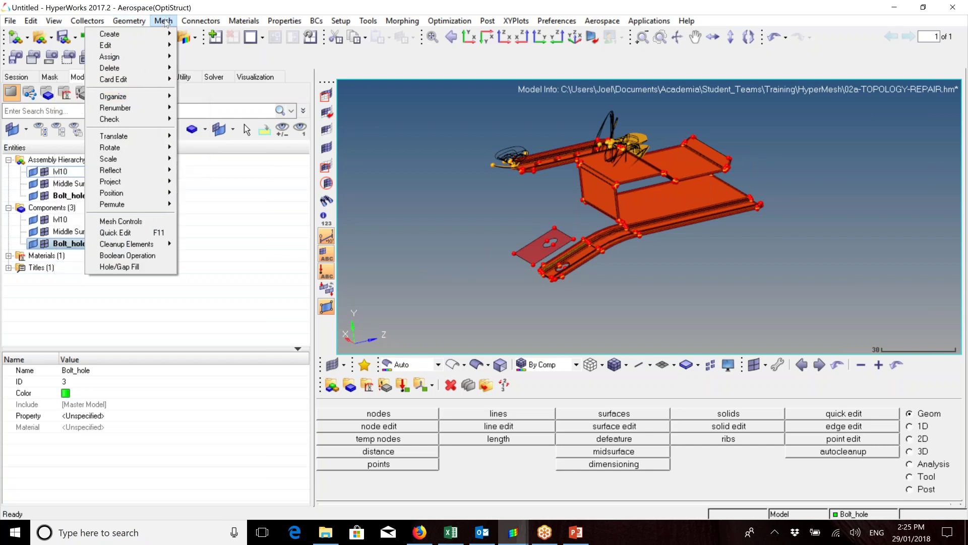
mouse_move(147, 94)
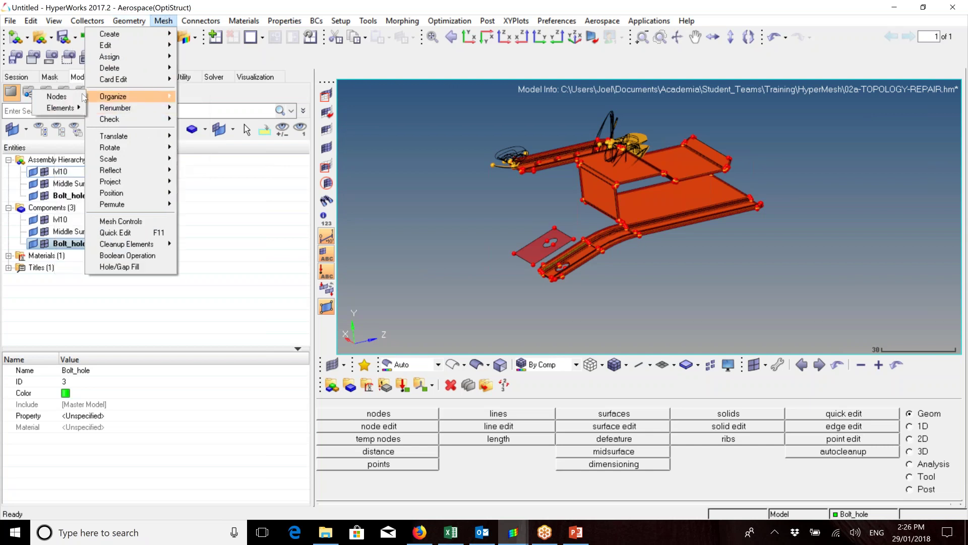
mouse_move(68, 109)
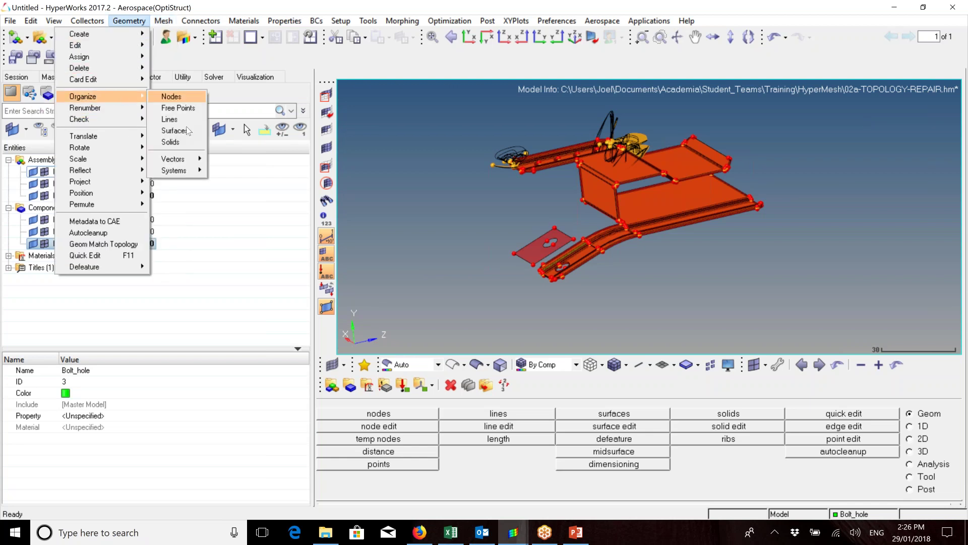
click(187, 130)
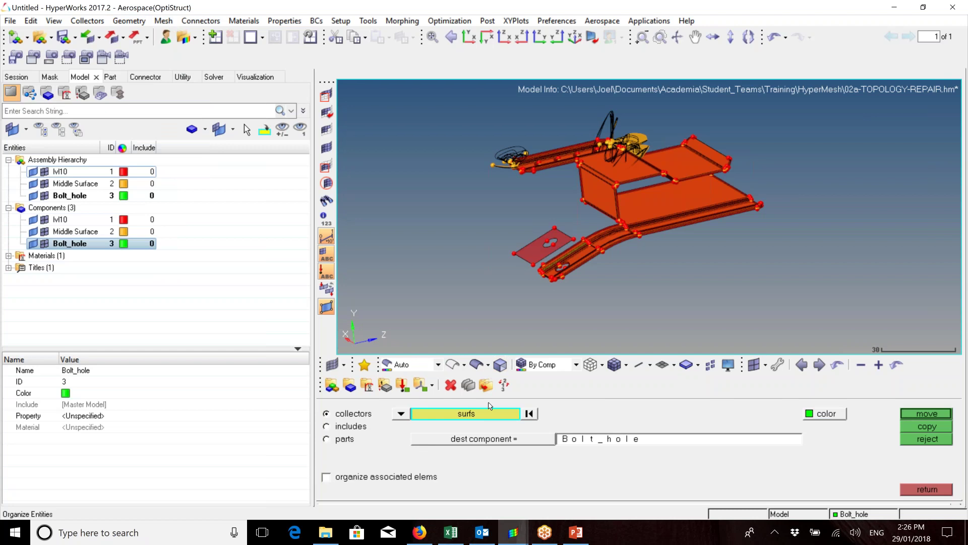
click(408, 414)
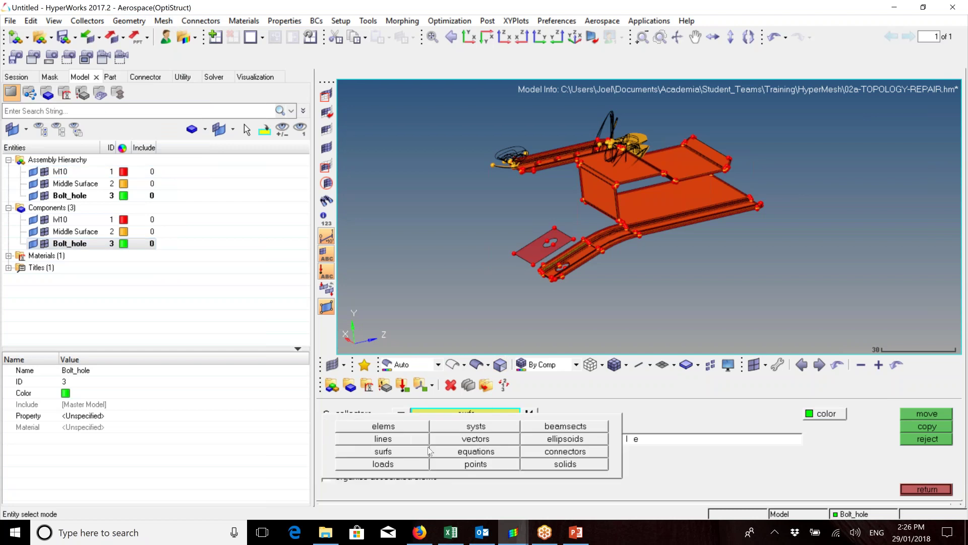
click(428, 448)
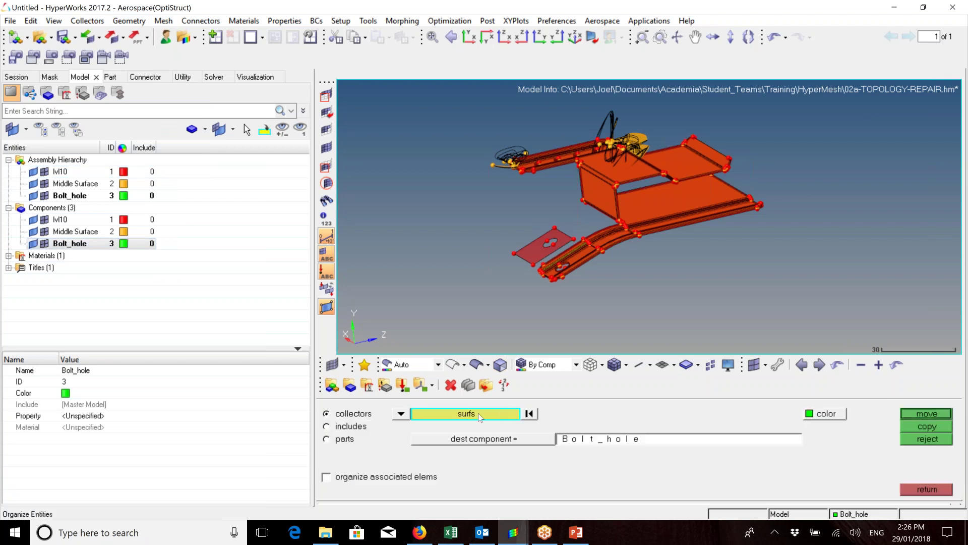
click(531, 257)
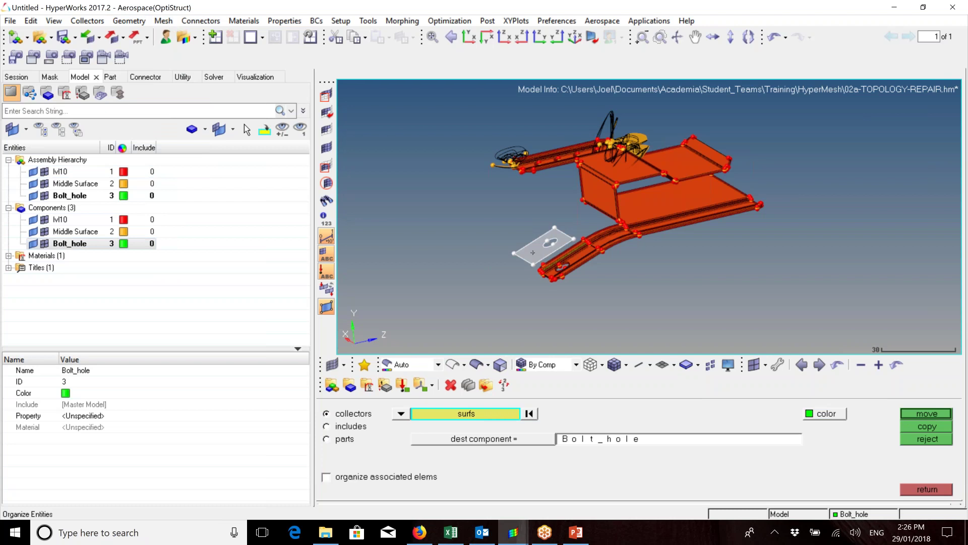
middle_click(718, 293)
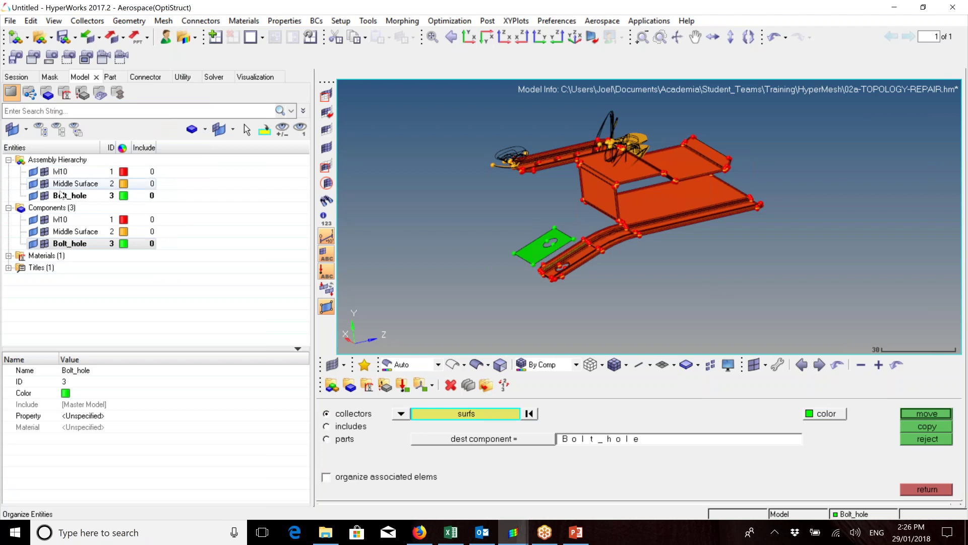
click(117, 249)
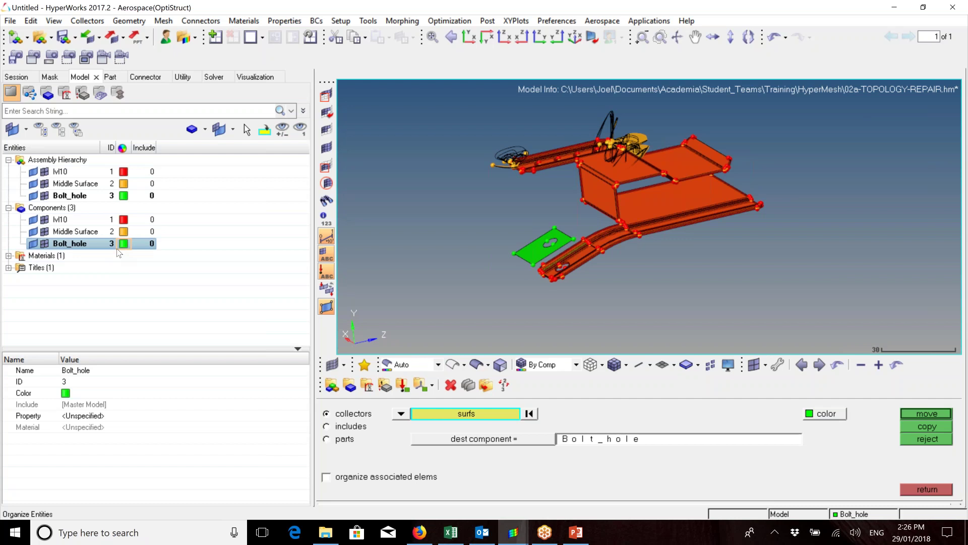
Hide the lvl10 geometry, examine the Middle Surface alongside the Bolt_hole plate, and leave surface organizing.
click(33, 220)
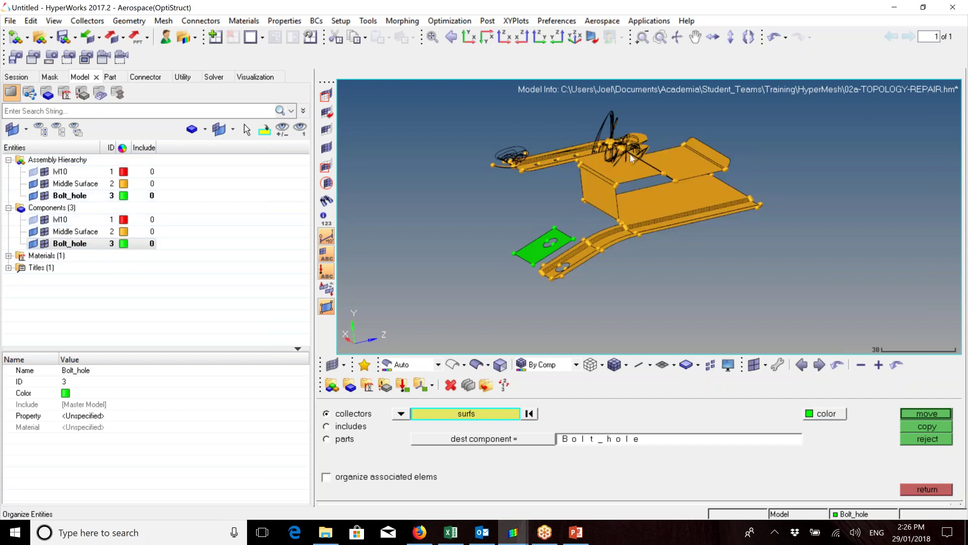
scroll(616, 149, up, 5)
scroll(656, 177, down, 4)
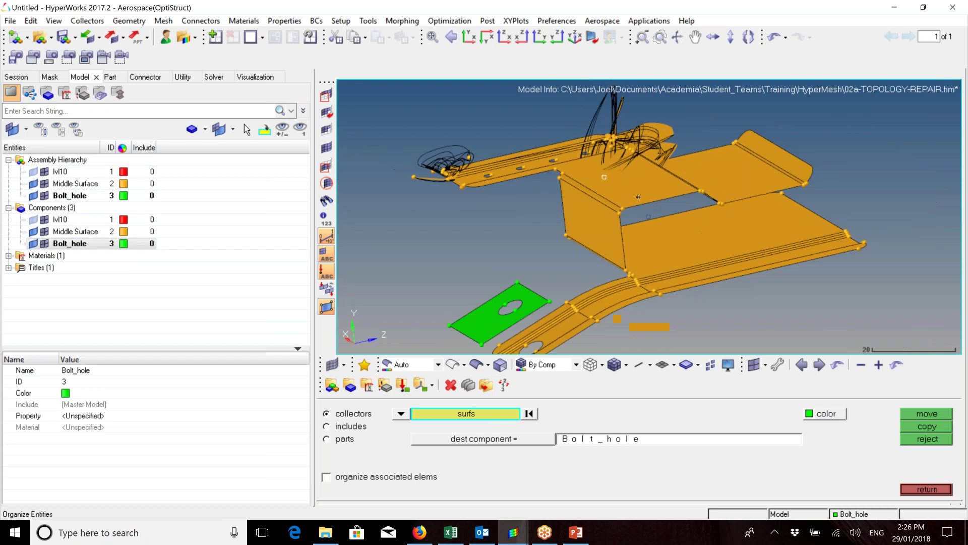
scroll(691, 201, up, 5)
ctrl+drag(691, 201, 604, 177)
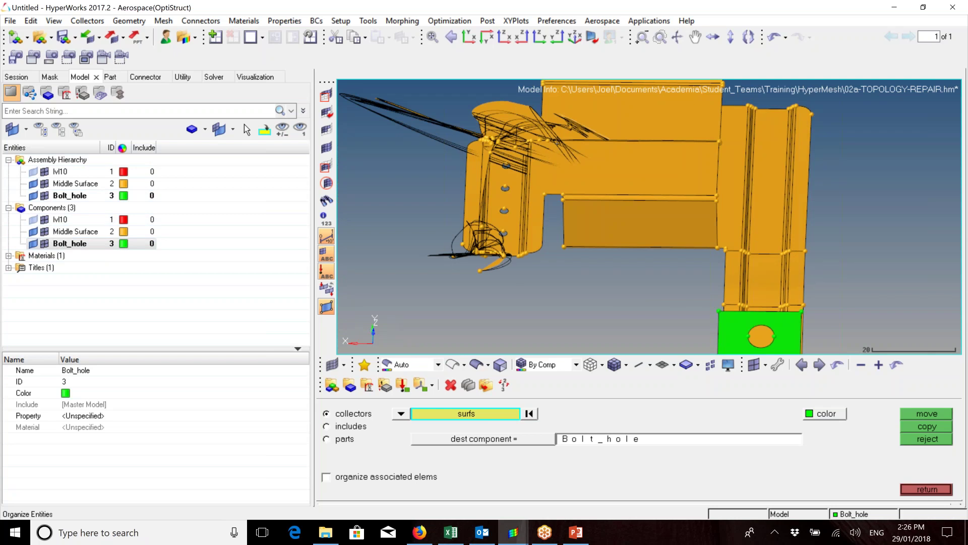
ctrl+scroll(838, 243, down, 3)
ctrl+right_drag(625, 222, 603, 203)
ctrl+drag(603, 204, 631, 138)
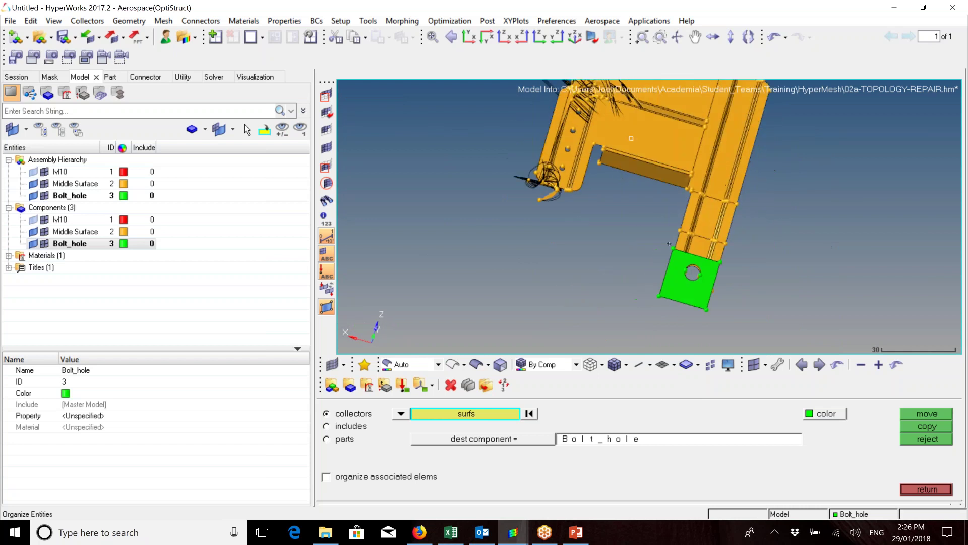
ctrl+scroll(739, 299, up, 4)
ctrl+scroll(668, 237, down, 3)
ctrl+drag(662, 237, 601, 210)
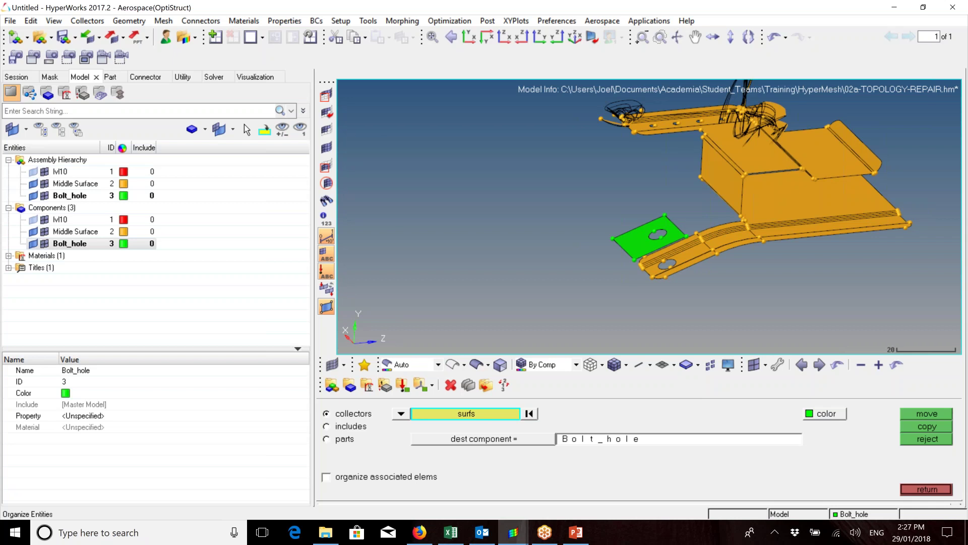
click(577, 18)
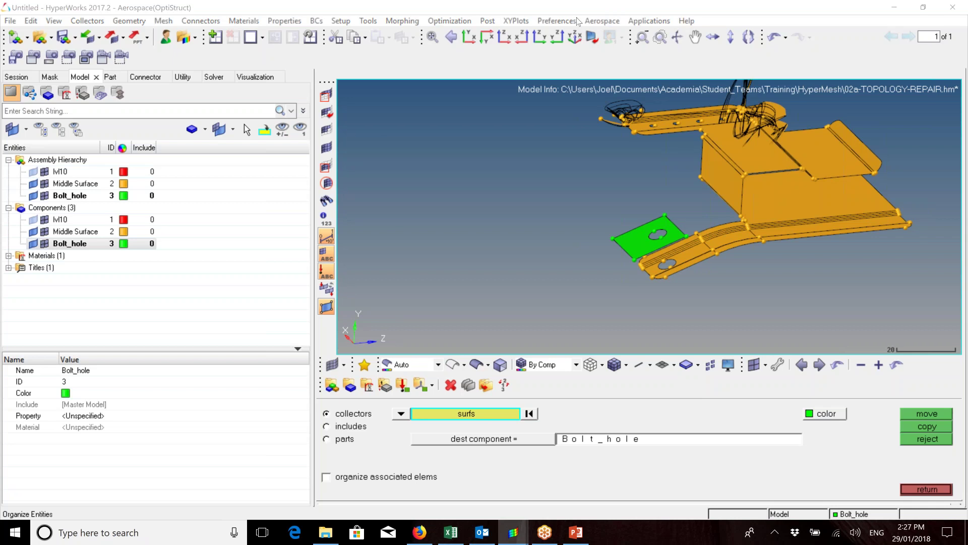
click(469, 240)
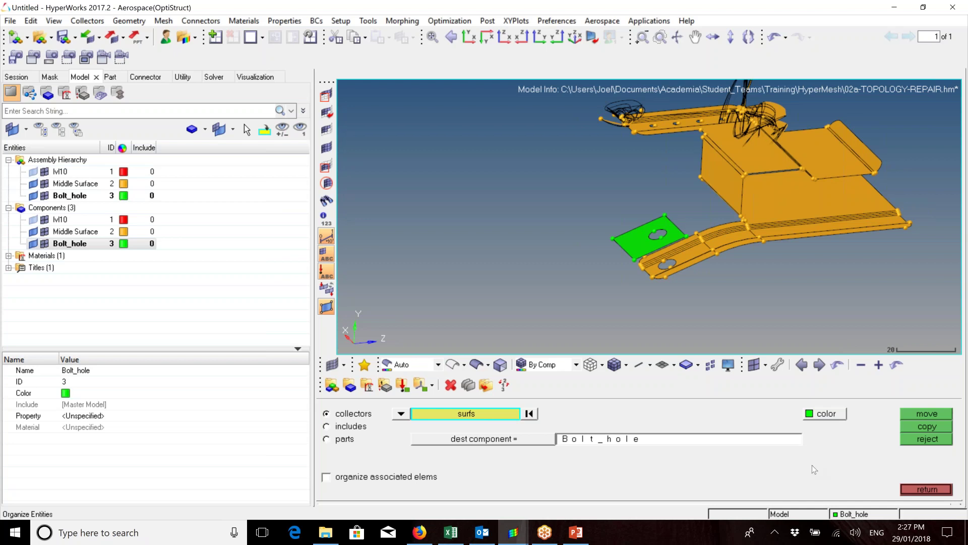
click(927, 488)
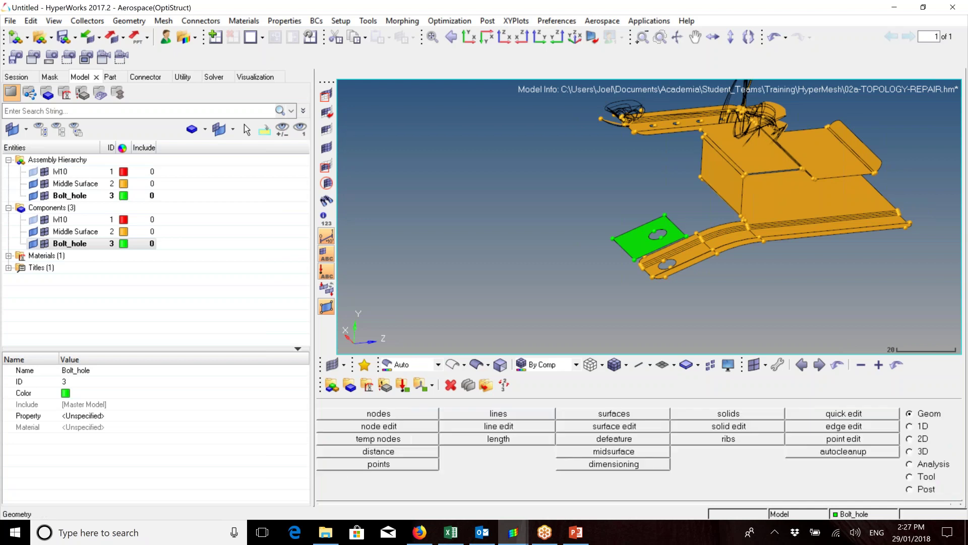
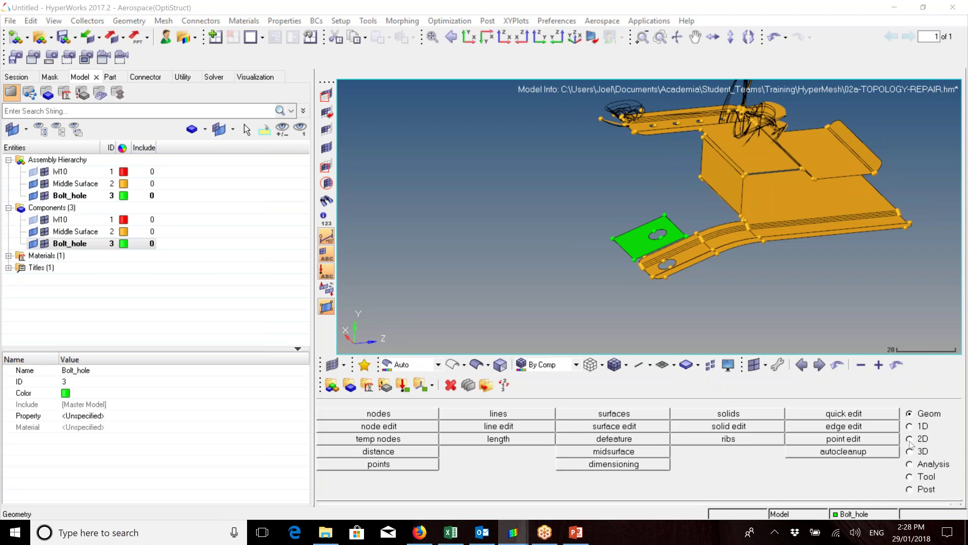
Start automeshing and review the edge deviation, surface deviation and rigid body mesh settings before returning to size and bias.
key(F12)
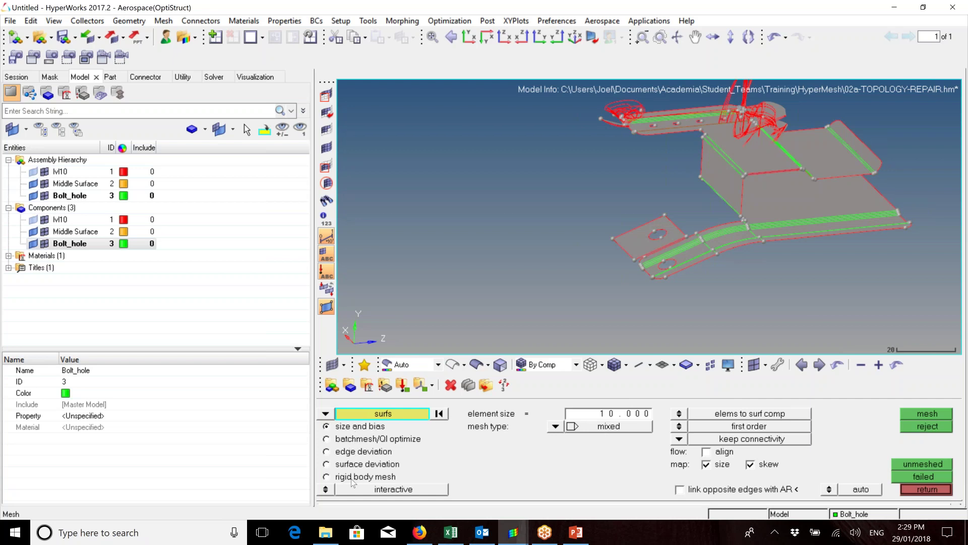
click(327, 452)
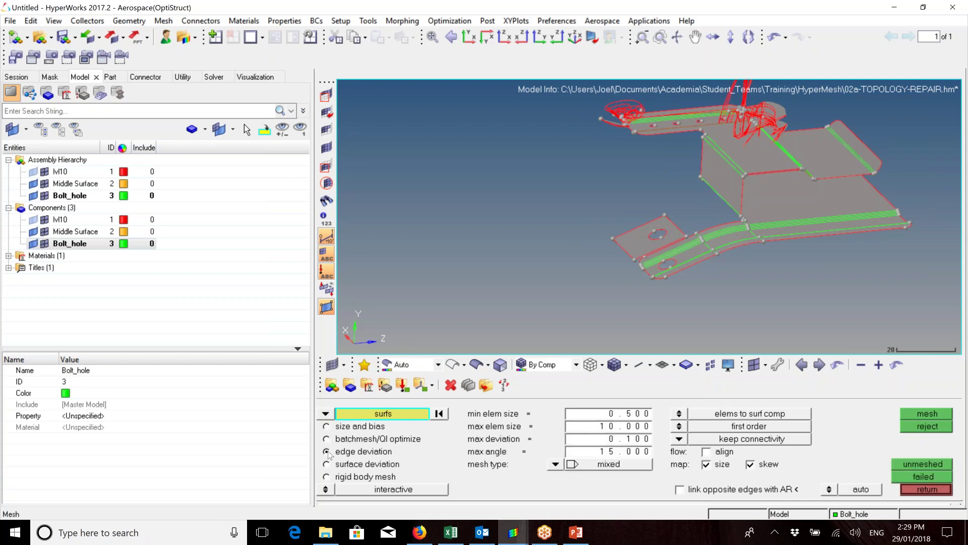
click(327, 464)
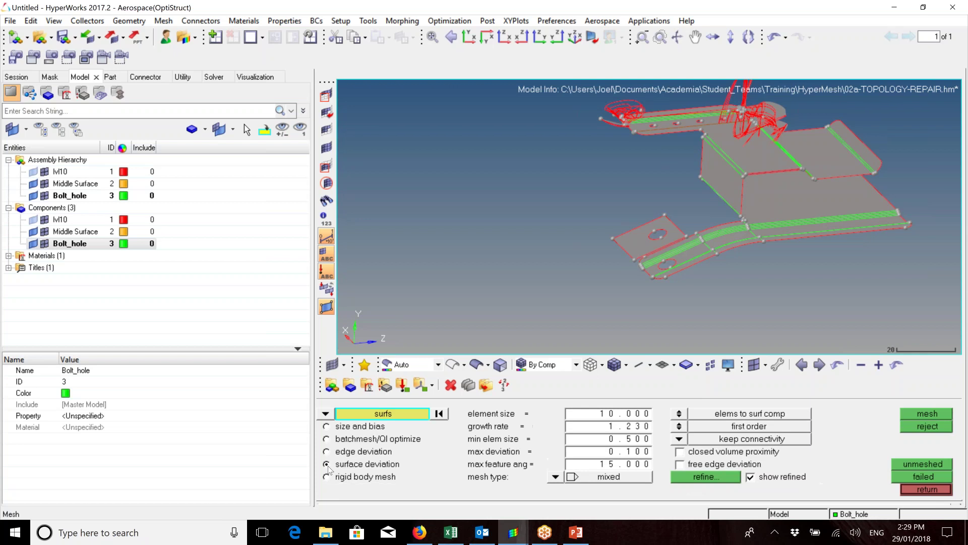
click(327, 477)
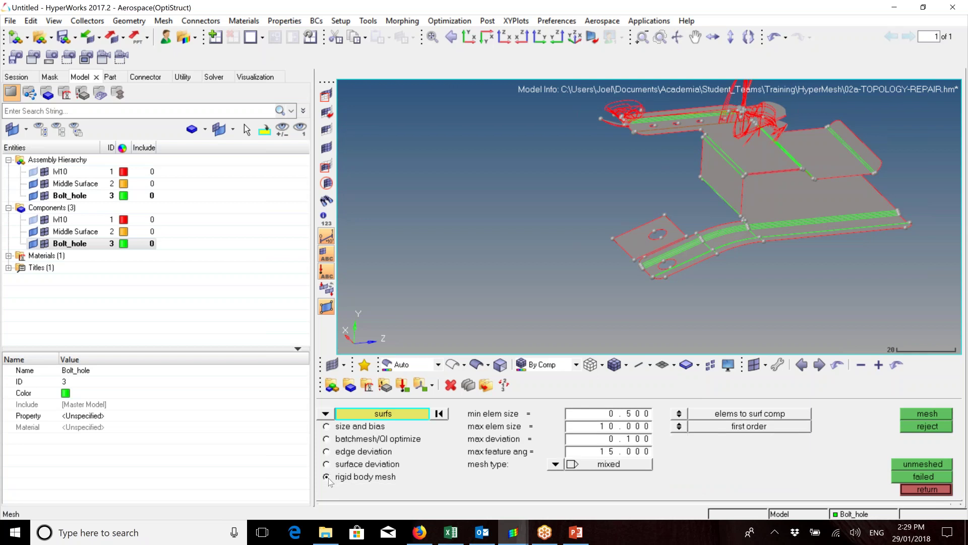
click(327, 426)
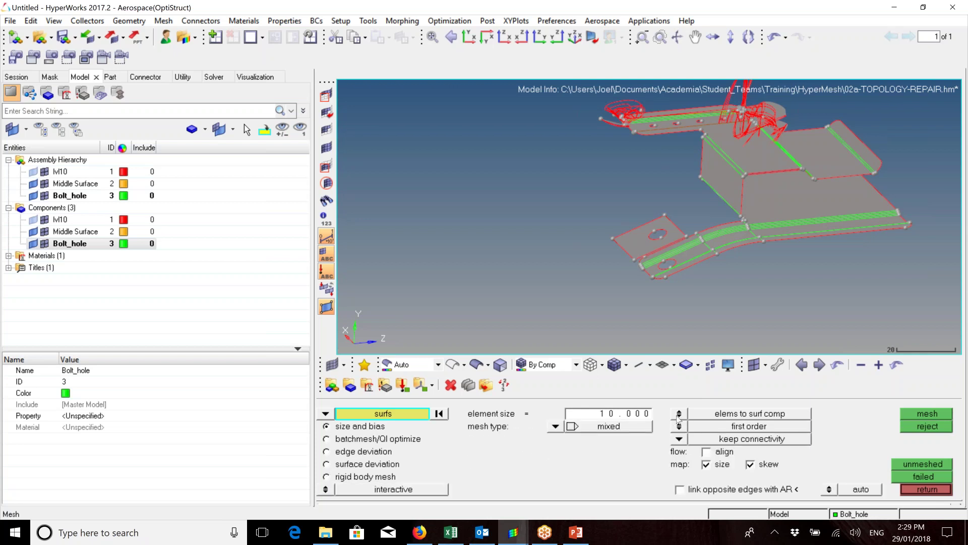
Set the automesh destination to elems to current comp and make Middle Surface the current component.
click(679, 418)
click(90, 246)
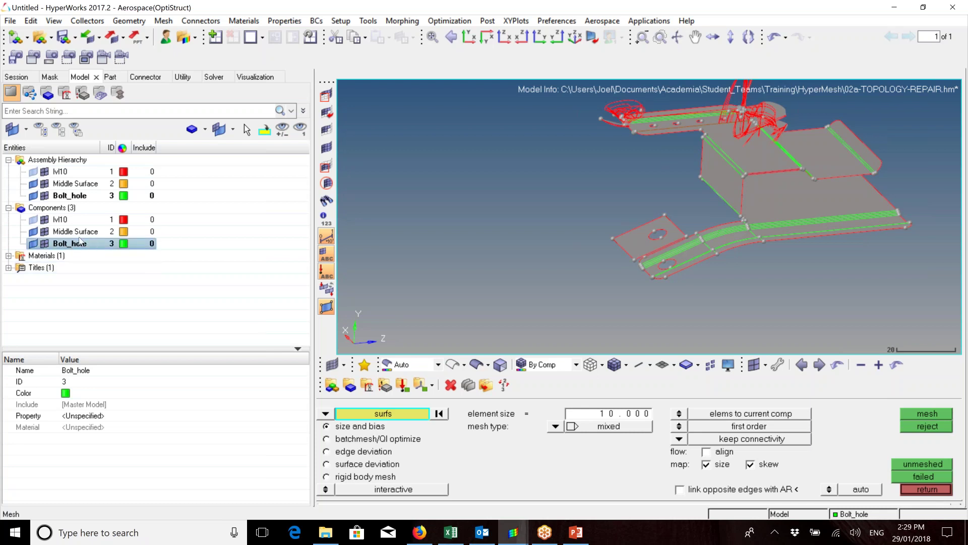
right_click(80, 235)
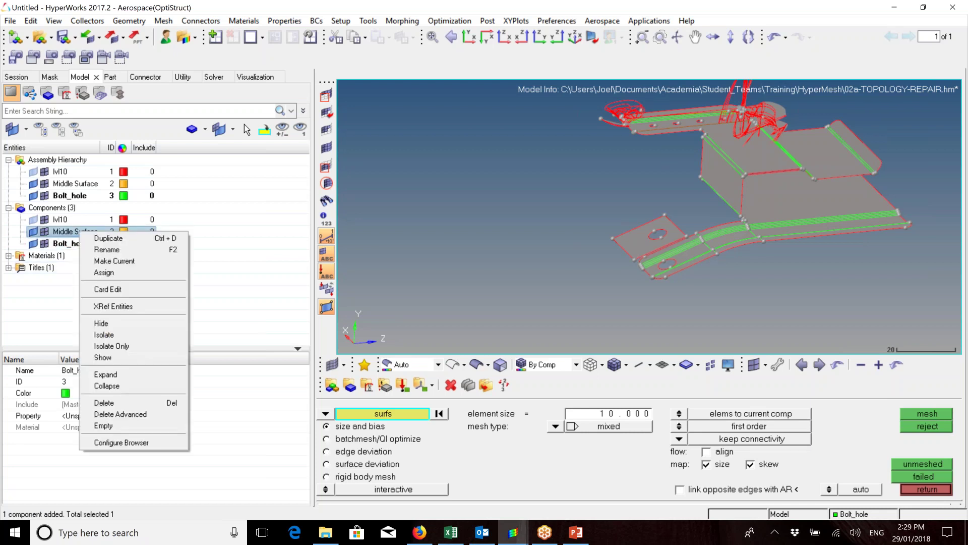
click(114, 261)
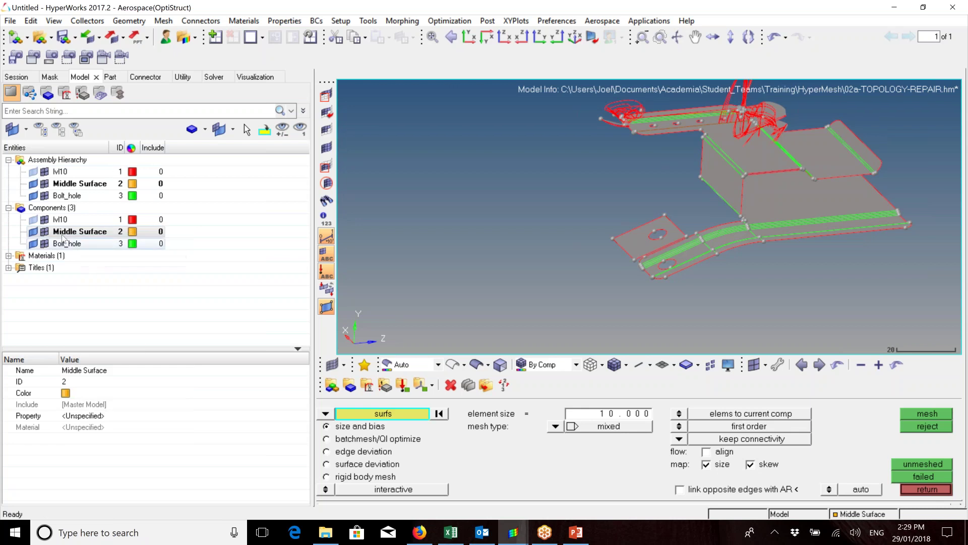
Make the Bolt_hole component the current component.
click(65, 244)
right_click(66, 244)
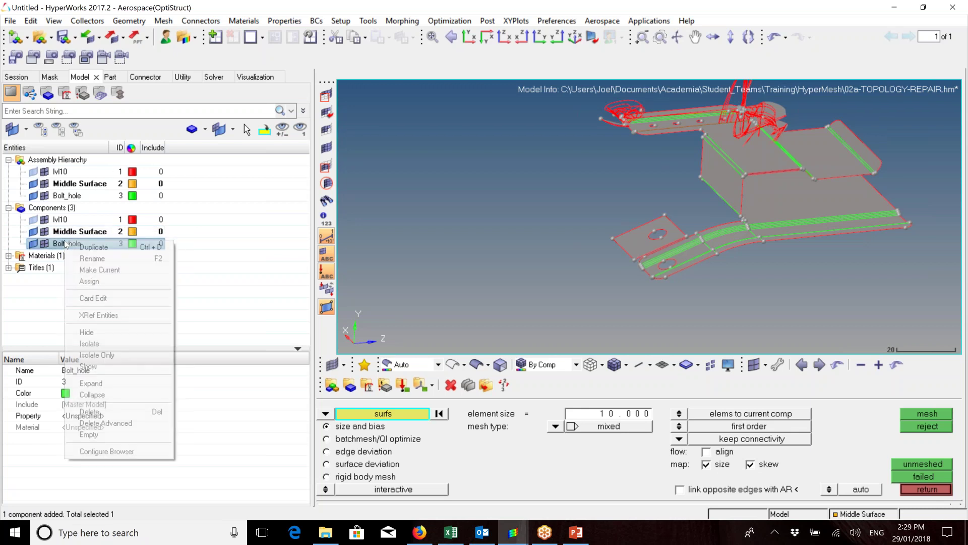
click(101, 268)
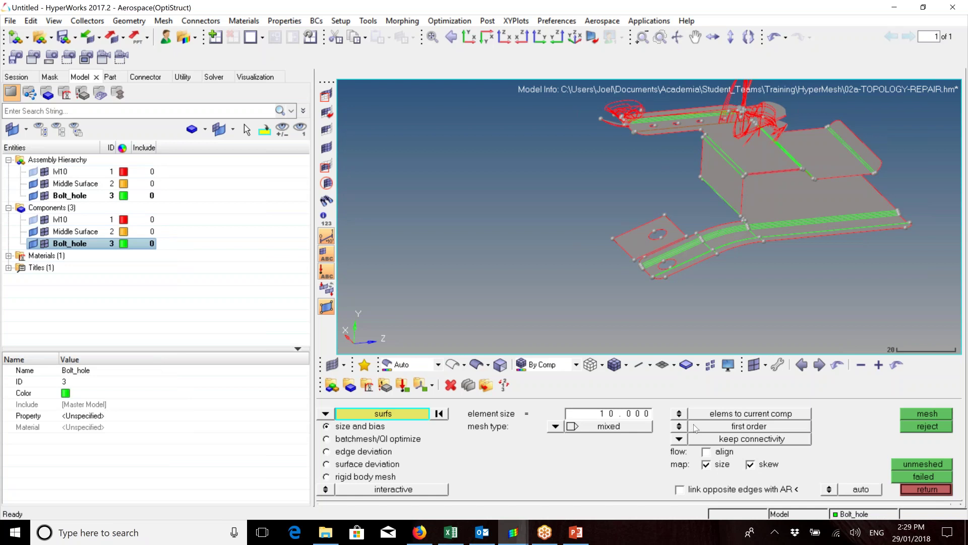
Switch the element order between first order and second order, ending on first order.
click(680, 427)
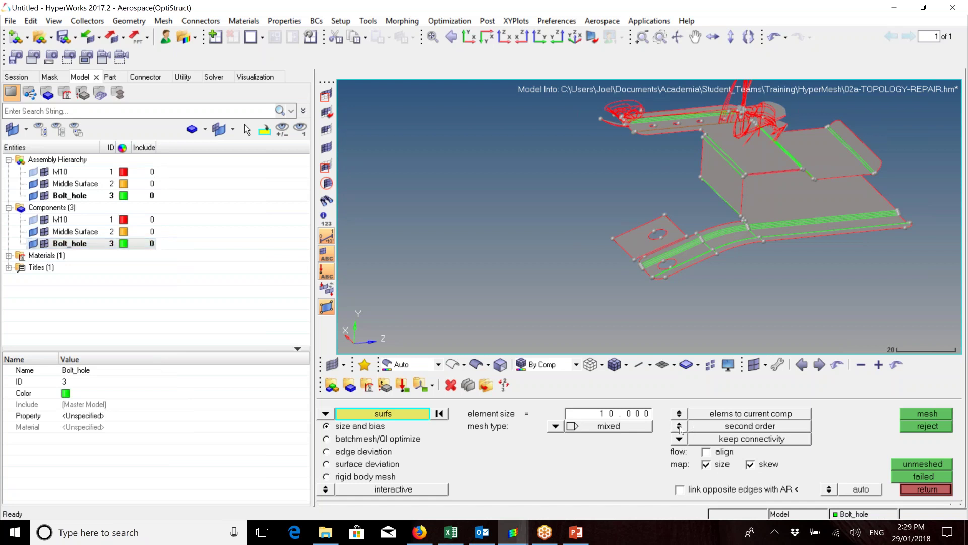
click(679, 428)
click(679, 429)
click(680, 427)
Set the automesh element size to 1 and the mesh type to quads for the Bolt_hole plate.
scroll(657, 247, up, 5)
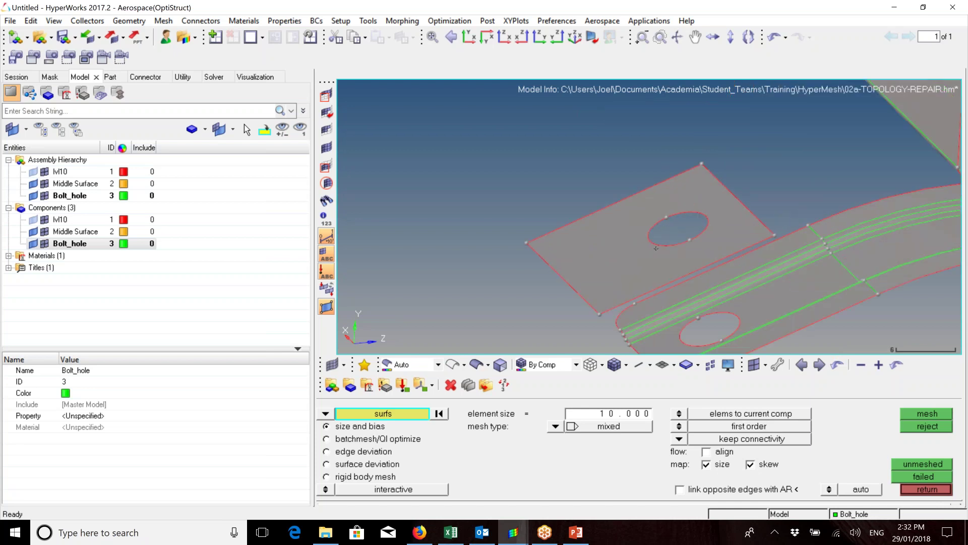
scroll(656, 249, down, 3)
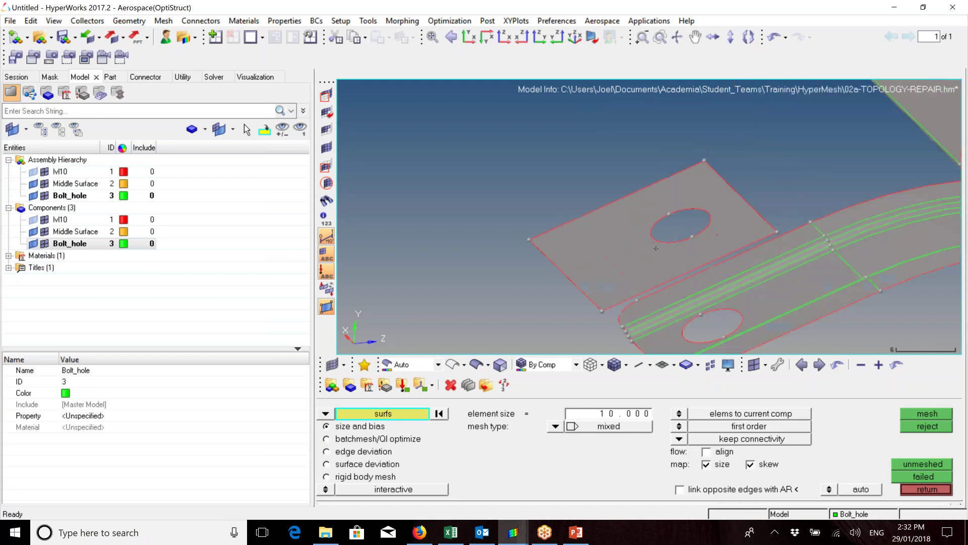
ctrl+right_drag(654, 231, 663, 212)
ctrl+drag(663, 213, 693, 228)
ctrl+right_drag(703, 239, 686, 264)
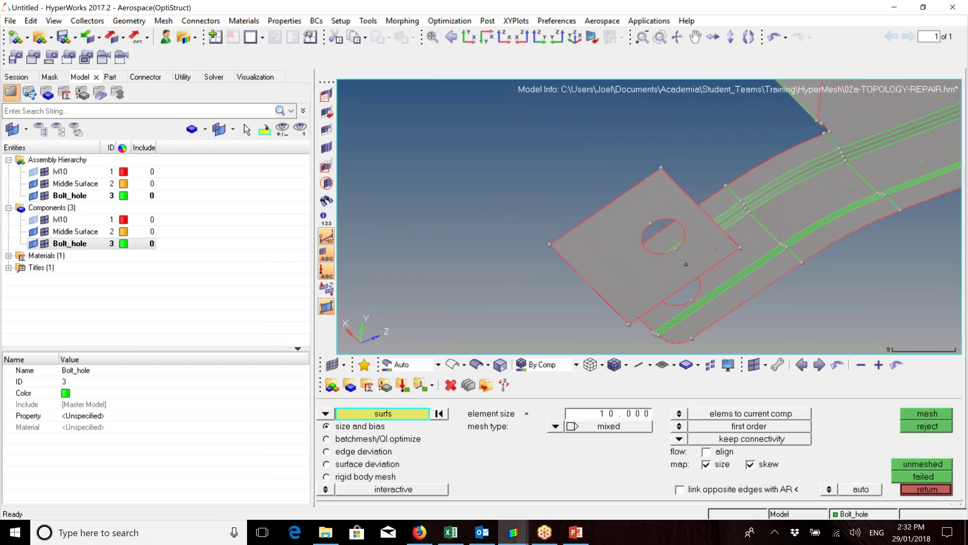
scroll(686, 264, up, 3)
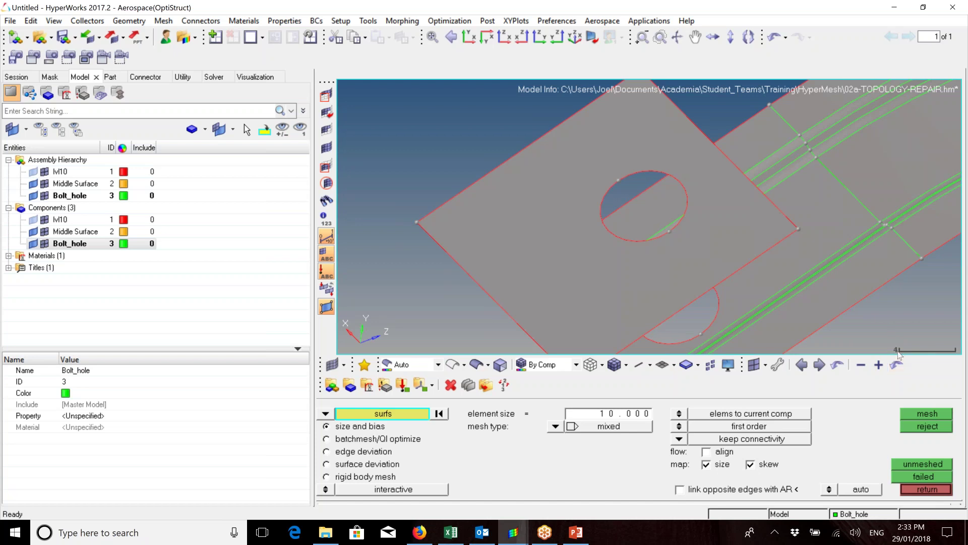
click(592, 418)
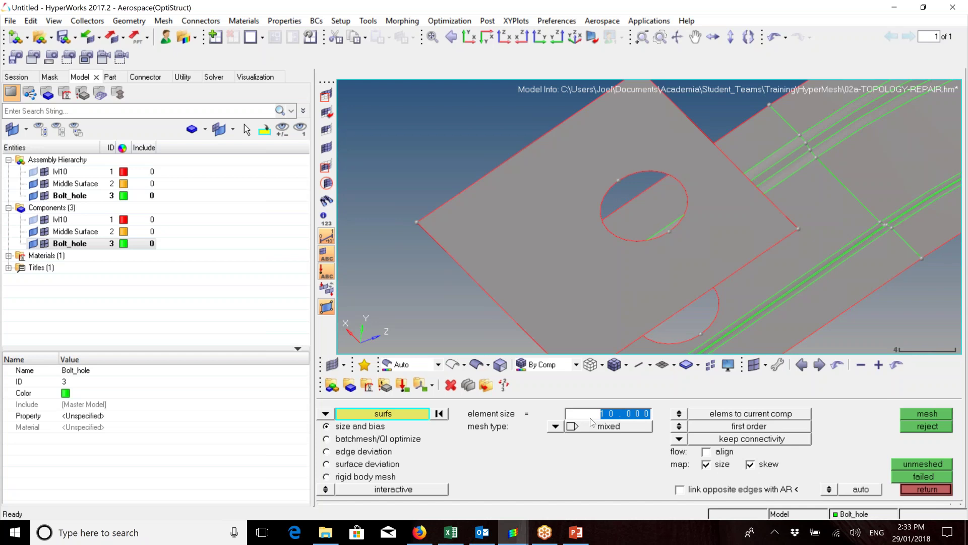
text(1)
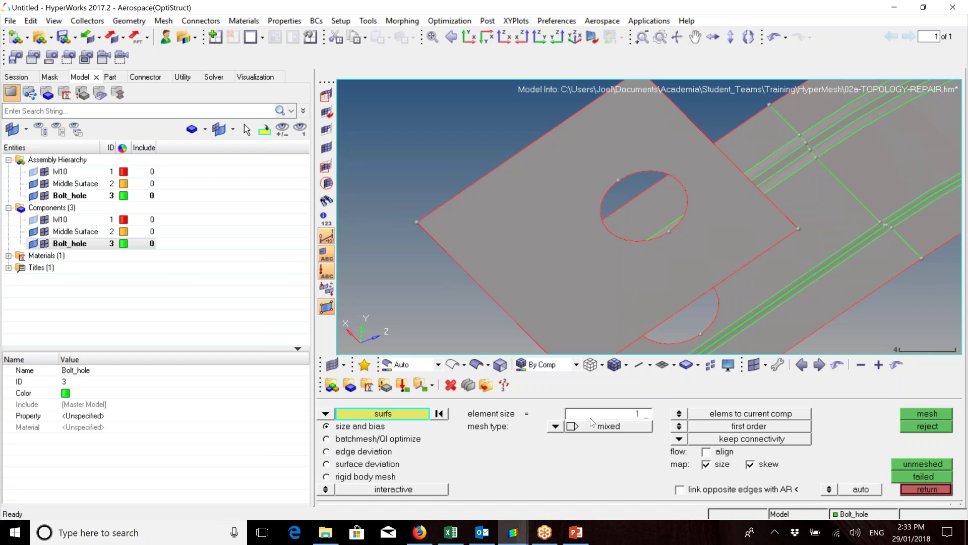
click(555, 427)
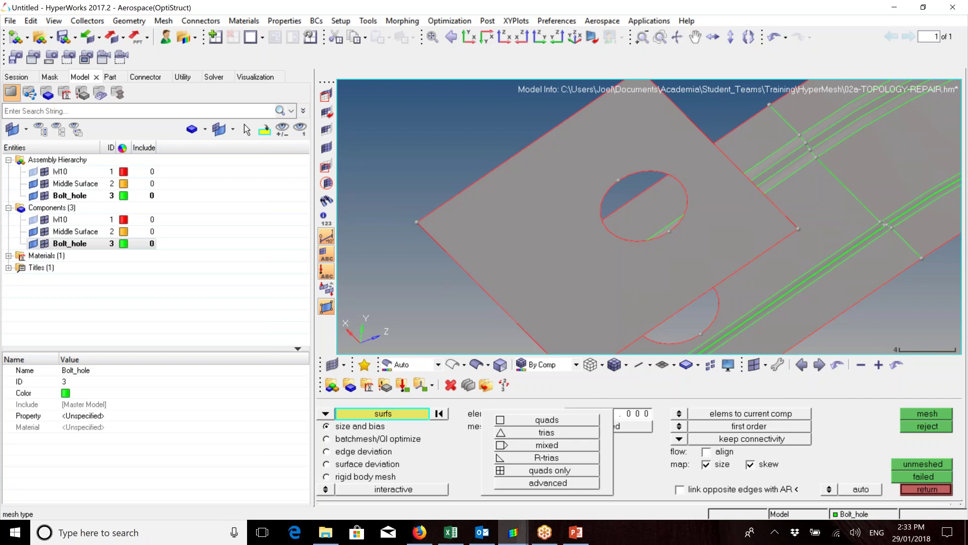
click(555, 425)
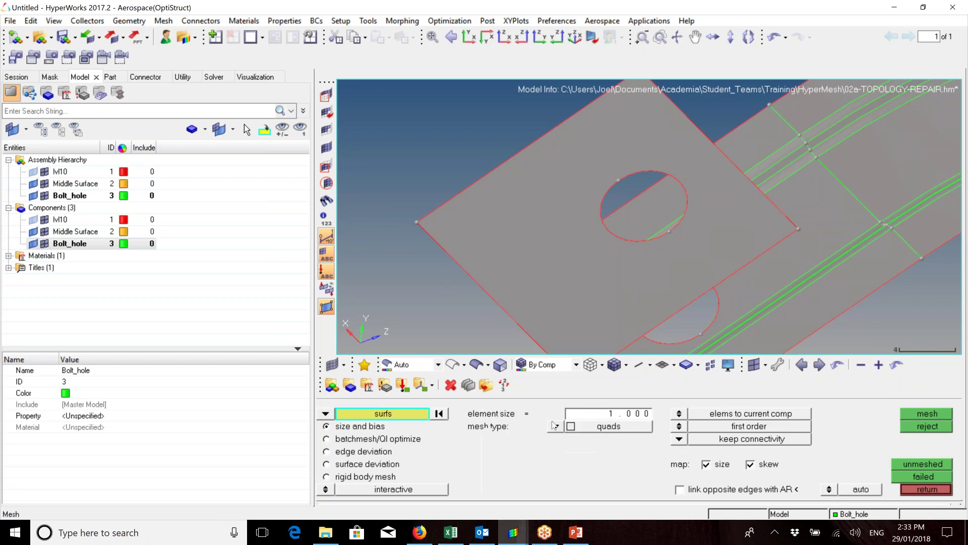
Select the Bolt_hole plate surface, turn on linking of opposite edges with AR, and mesh it.
click(540, 274)
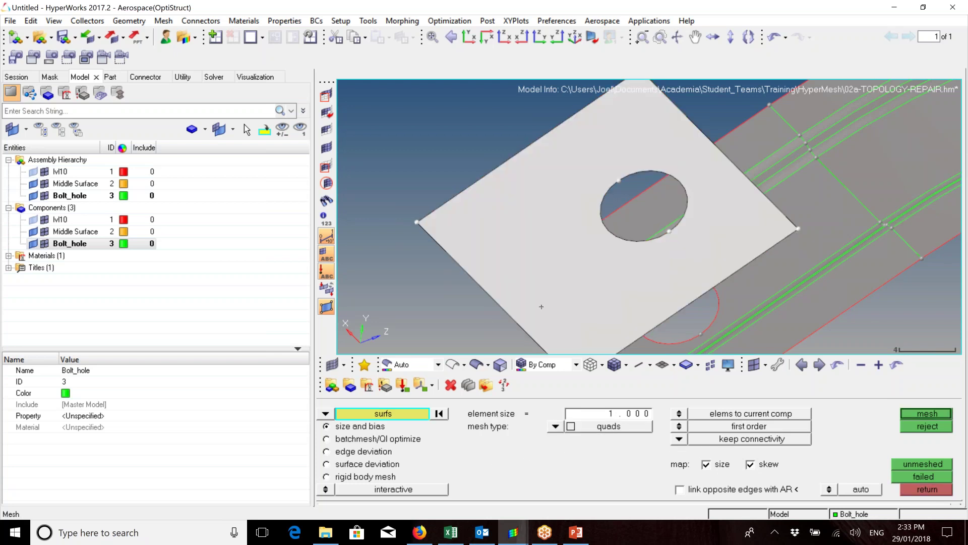
click(680, 489)
click(925, 415)
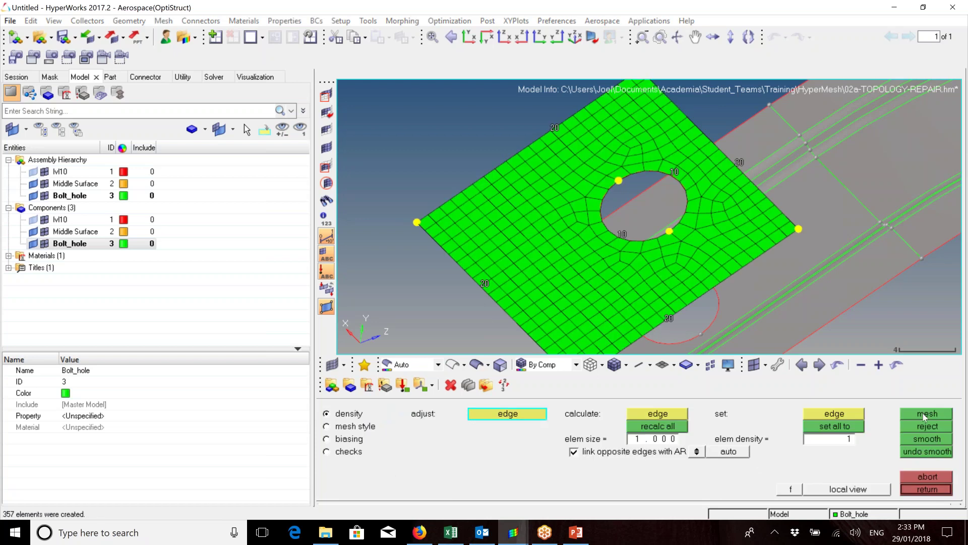
Try a density of 11 on both hole edges, and raise one plate side's density before returning it to 20.
ctrl+right_drag(611, 298, 593, 271)
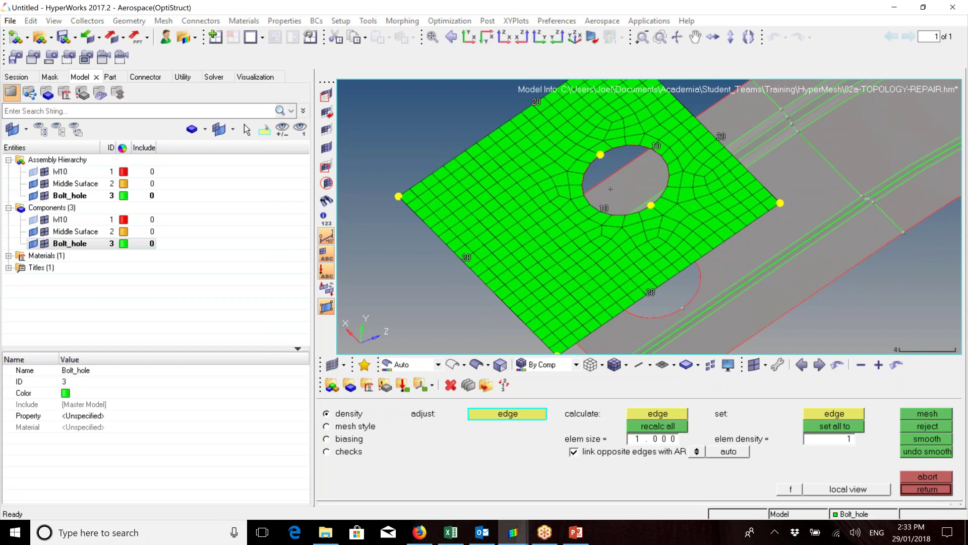
click(605, 208)
click(656, 146)
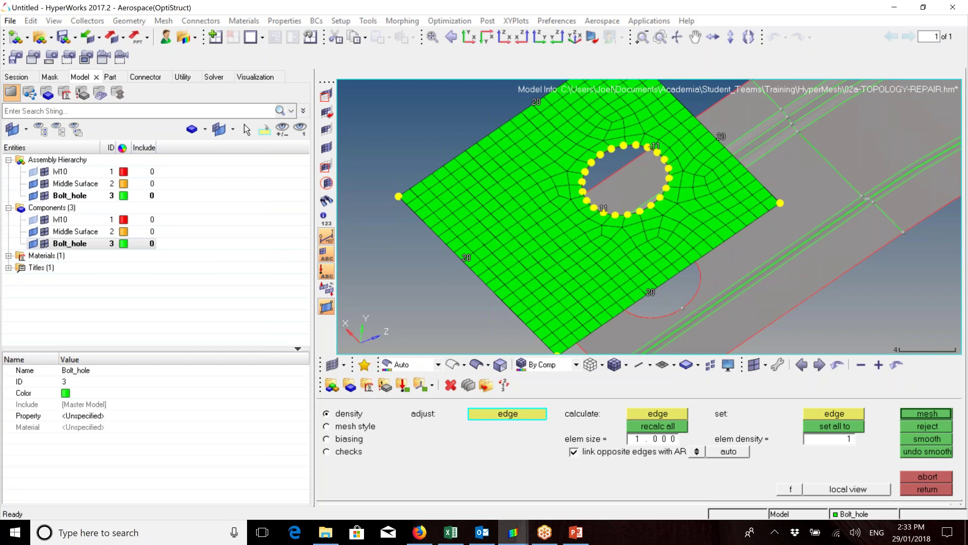
click(466, 257)
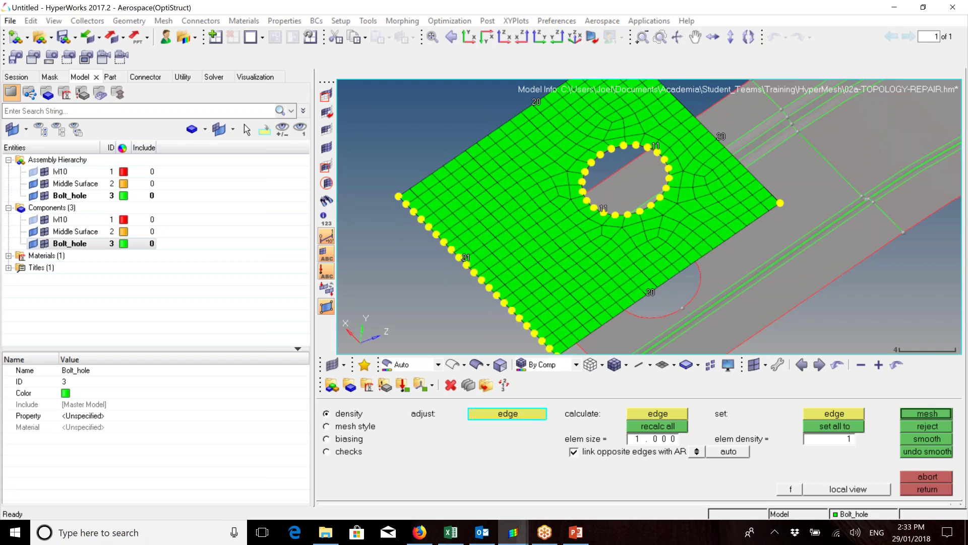
right_click(466, 258)
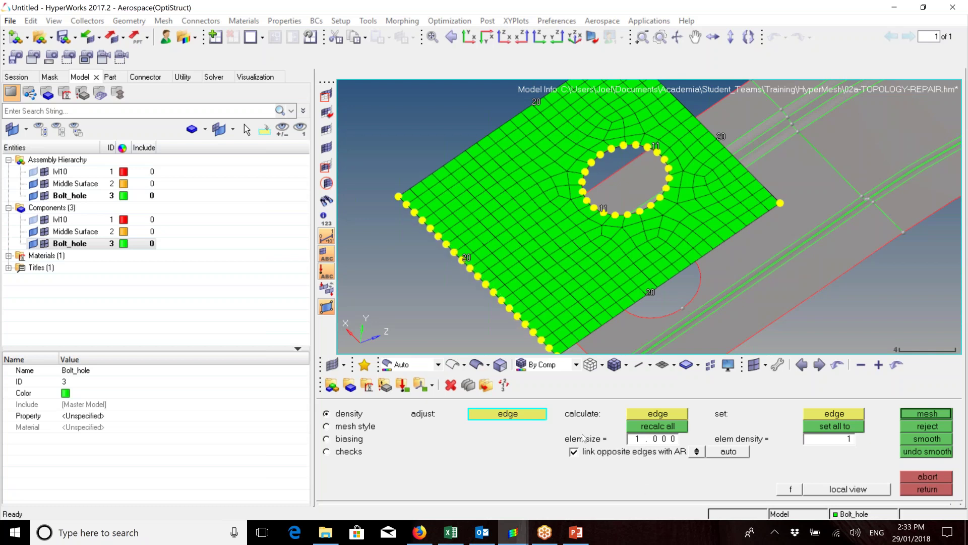
Try a density of 12 on both hole edges, and recalculate all edge densities from the element size.
click(605, 212)
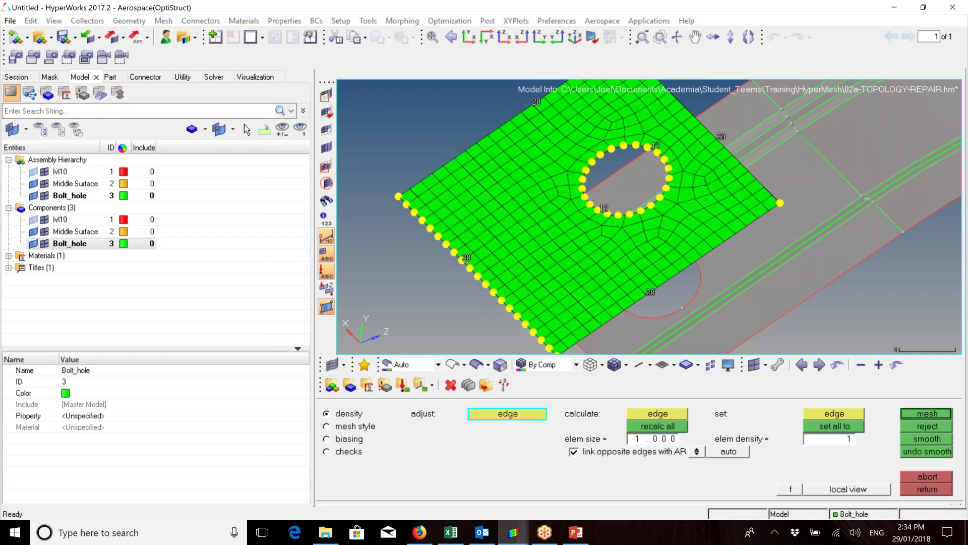
click(656, 146)
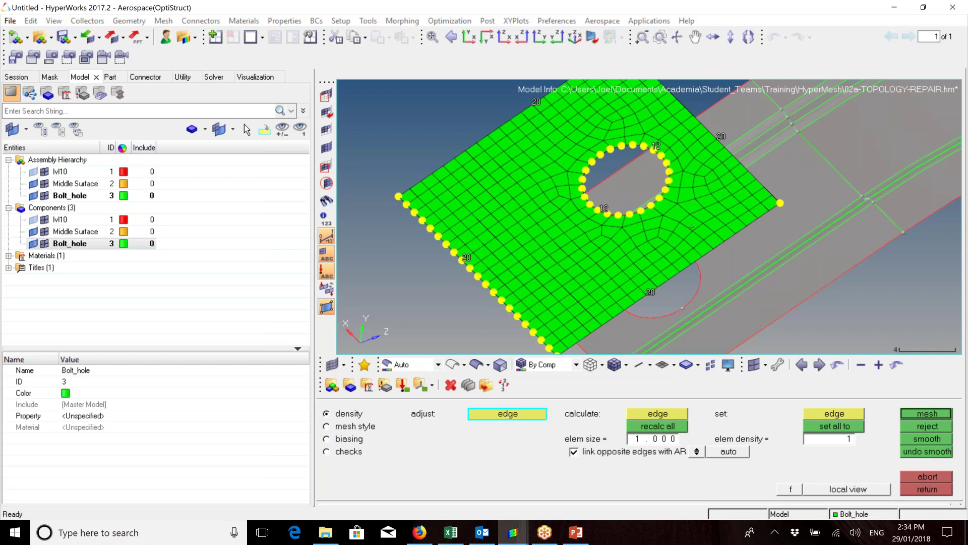
click(675, 428)
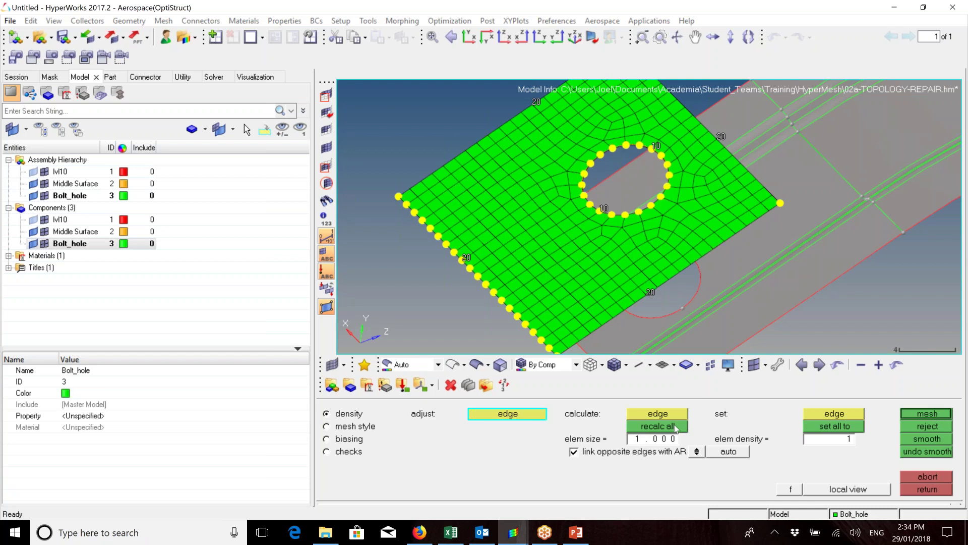
Set the density of both hole edges to 12 and remesh the plate.
click(604, 209)
click(603, 209)
click(656, 146)
click(657, 146)
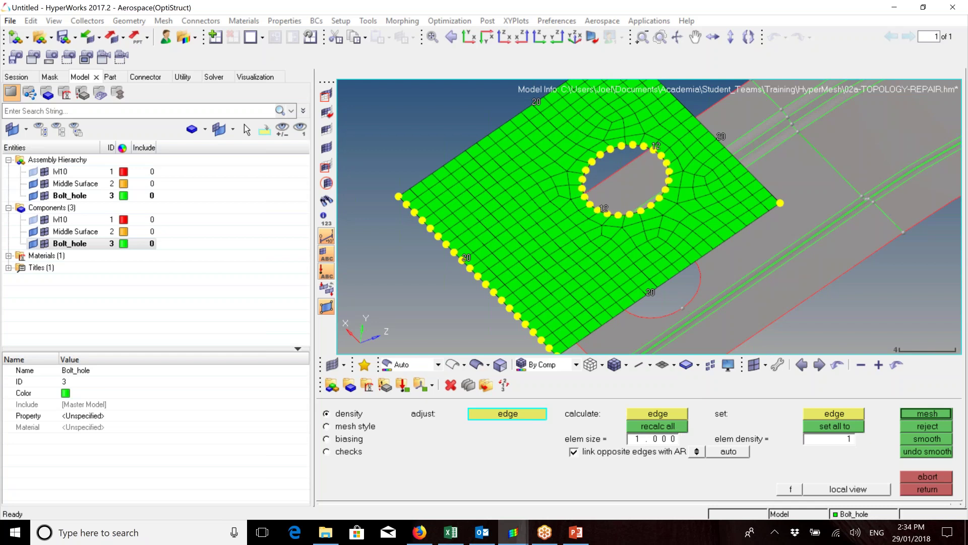
middle_click(717, 165)
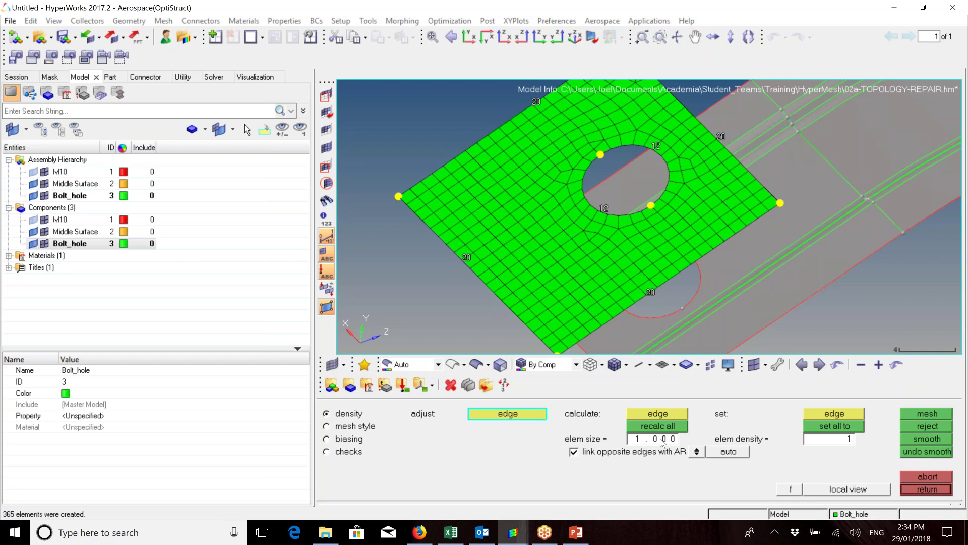
Accept the plate mesh, leave density editing, and set the automesh destination to elems to surf comp.
click(887, 308)
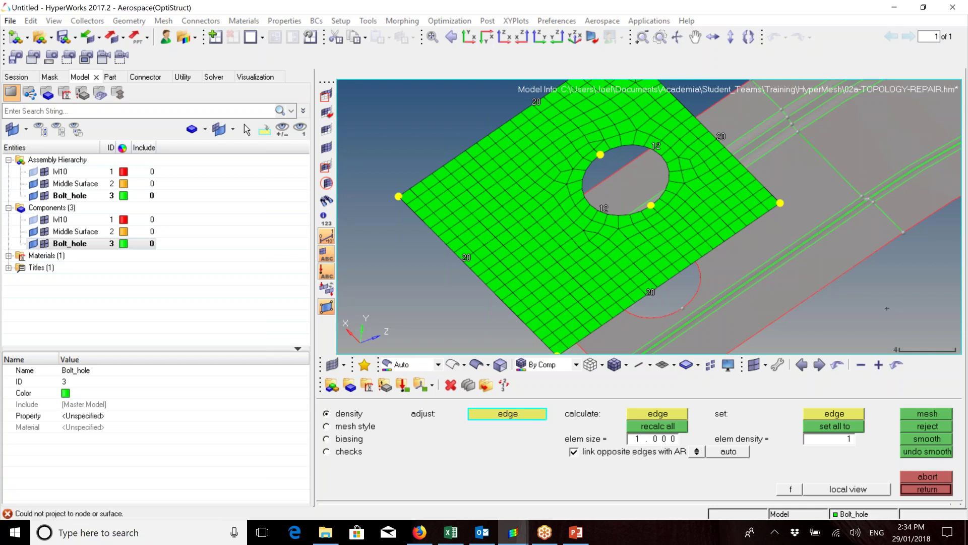
ctrl+scroll(868, 274, down, 5)
ctrl+right_drag(869, 274, 787, 230)
ctrl+drag(787, 229, 676, 243)
ctrl+drag(666, 205, 648, 224)
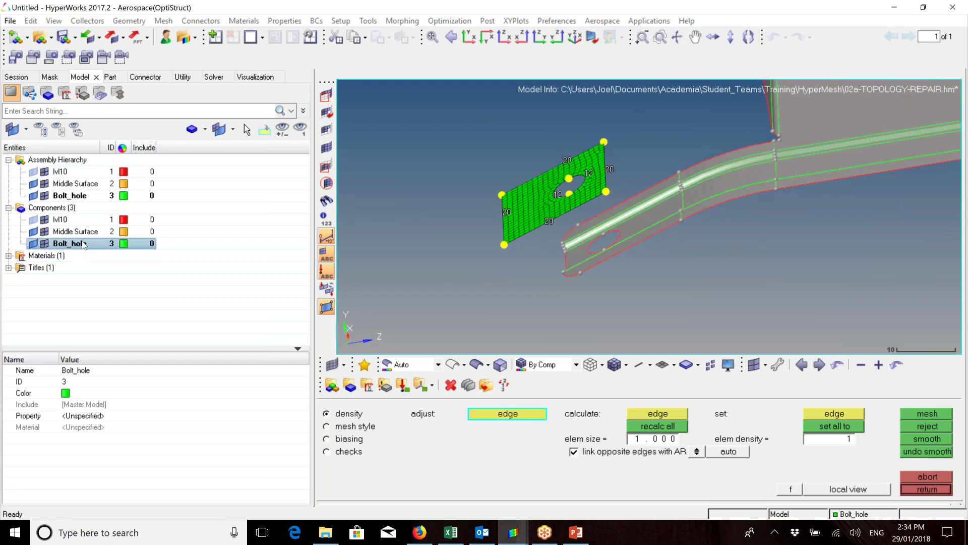
click(926, 489)
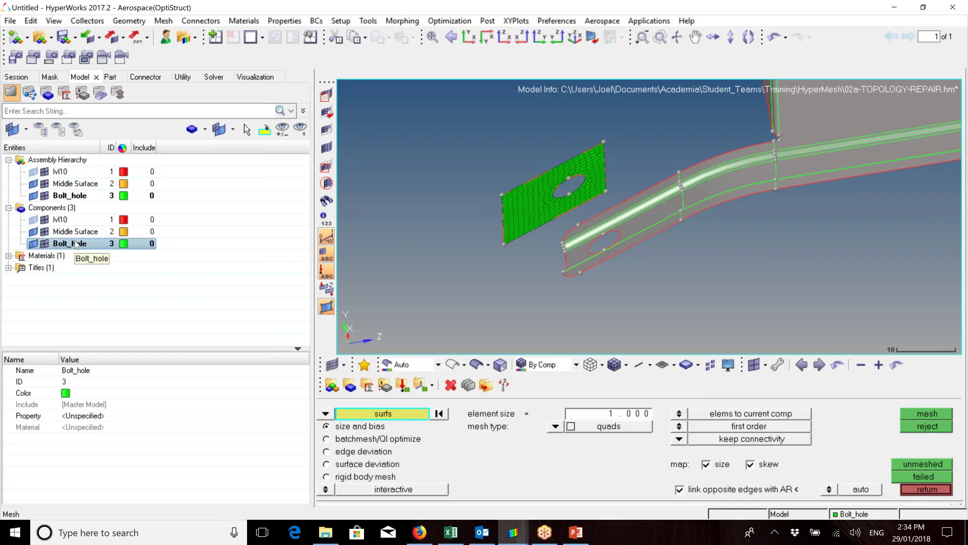
click(680, 414)
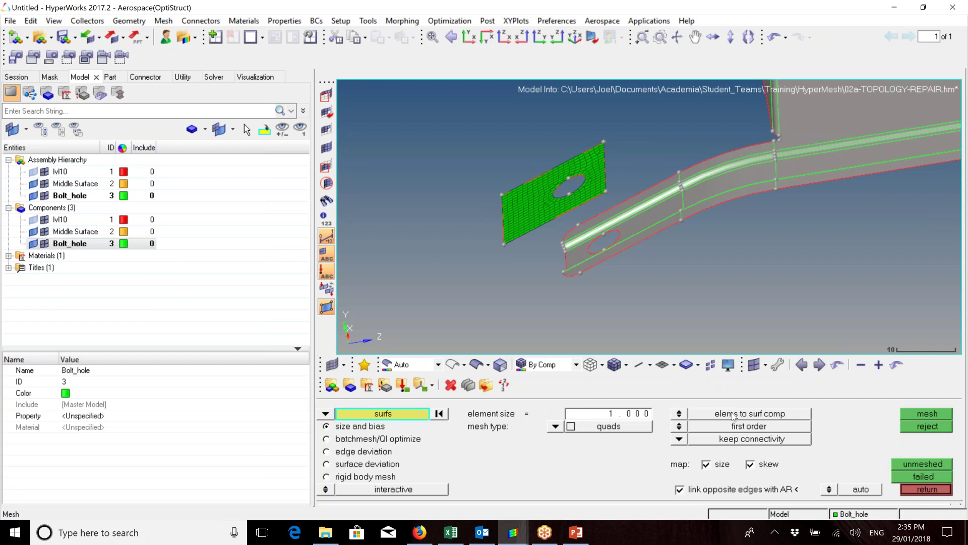
Mesh the surfaces at the bolt-hole end of the bracket with quads of element size 1.000, assigning elements to the surface component.
ctrl+drag(687, 251, 683, 249)
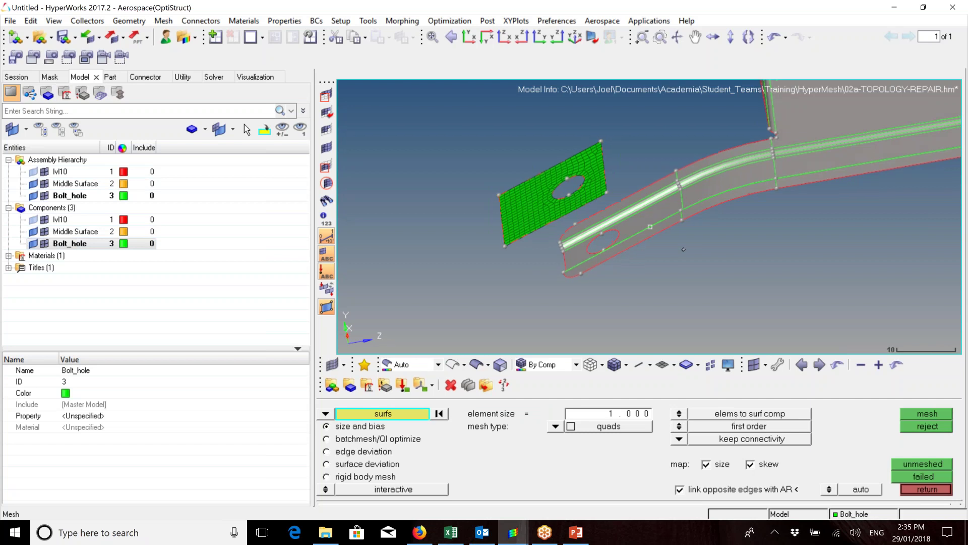
scroll(643, 219, up, 3)
click(606, 204)
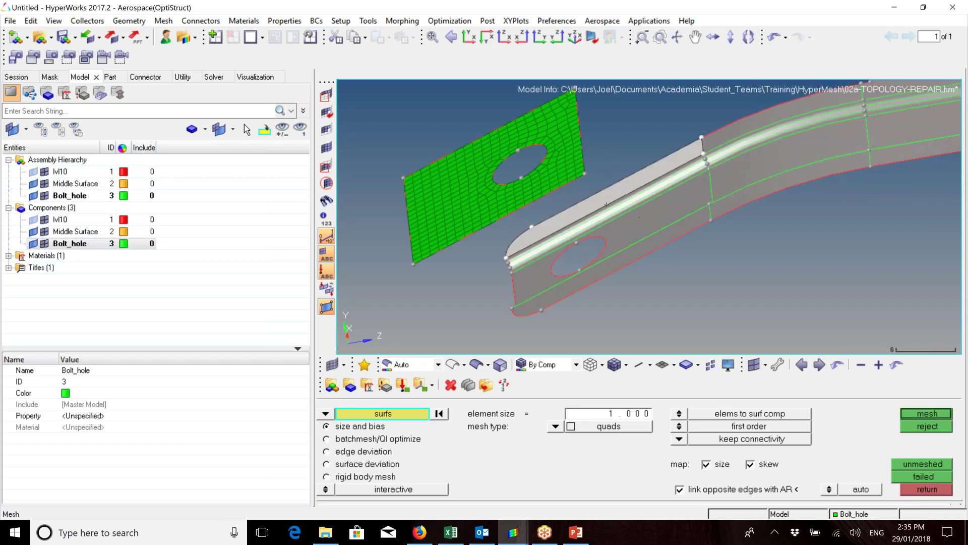
click(609, 207)
click(616, 226)
click(623, 210)
click(625, 205)
shift+drag(635, 155, 643, 289)
ctrl+drag(658, 231, 638, 238)
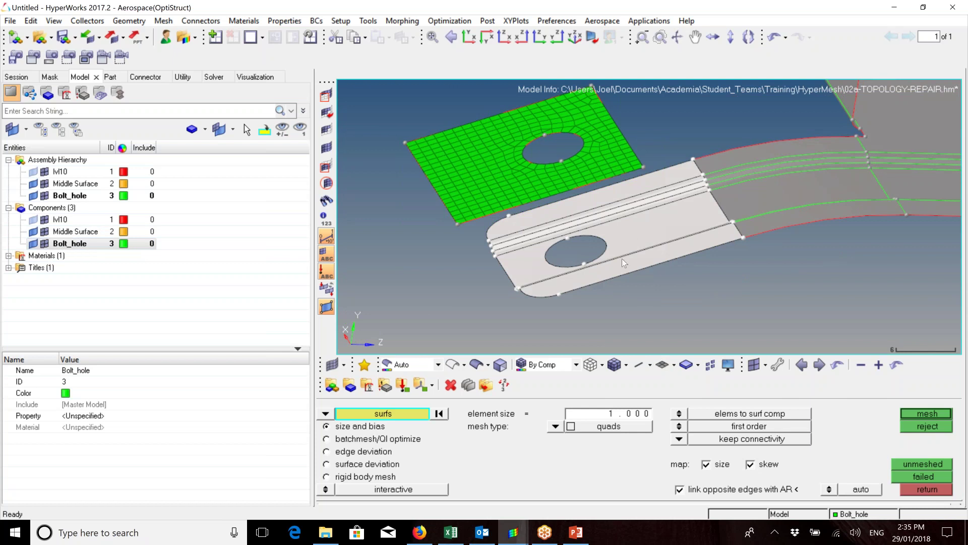
click(913, 412)
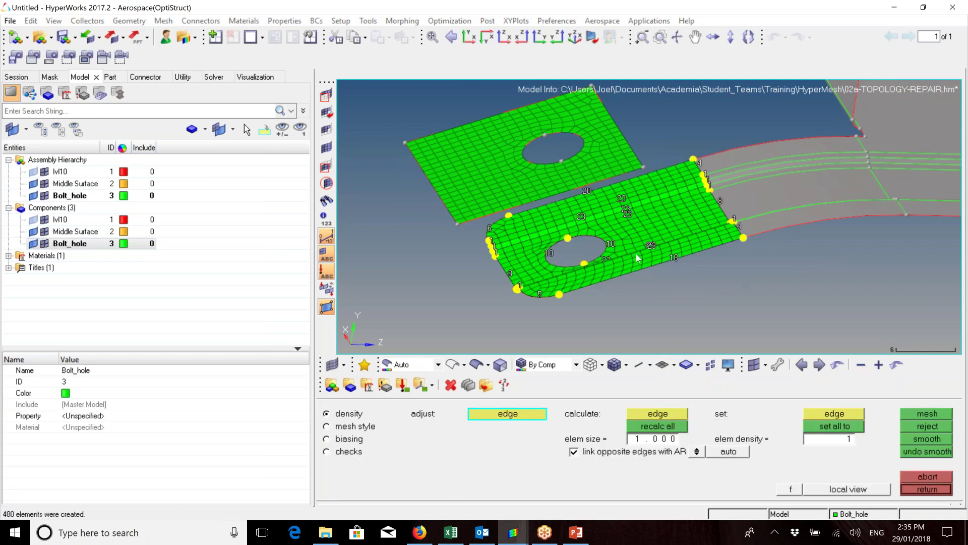
Raise the element density of the two edges around the bracket's bolt hole to 12, remesh, and accept the mesh.
scroll(637, 258, up, 5)
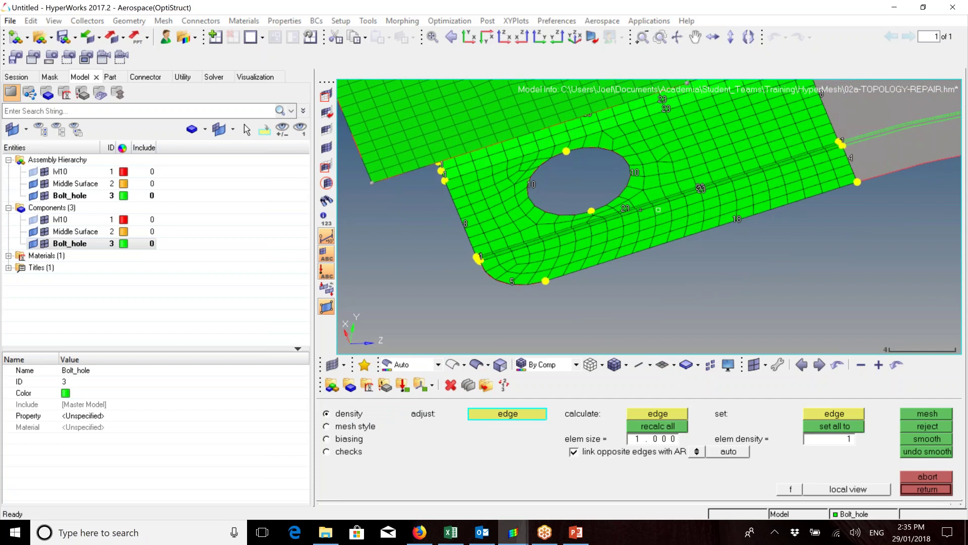
ctrl+scroll(621, 193, down, 2)
ctrl+right_drag(566, 108, 586, 184)
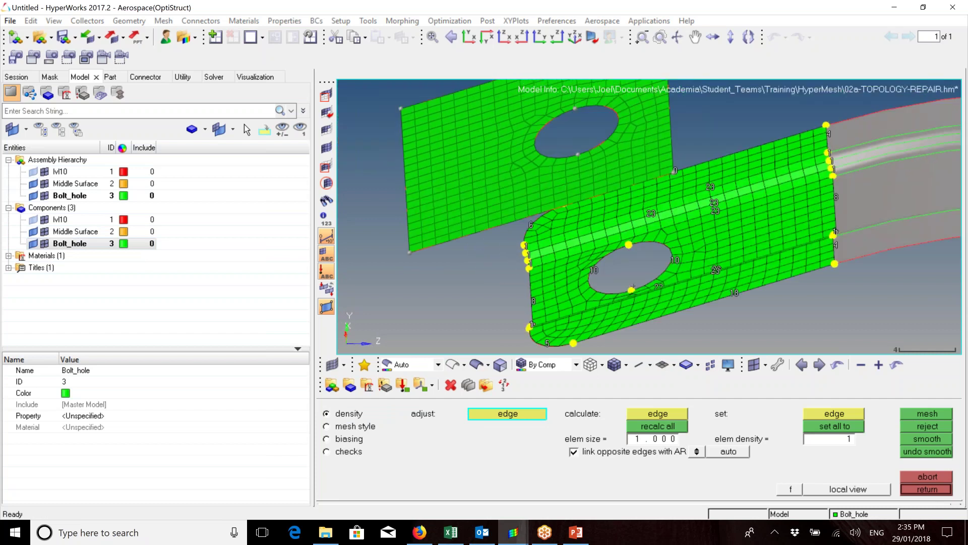
click(604, 287)
click(594, 270)
click(675, 261)
click(675, 260)
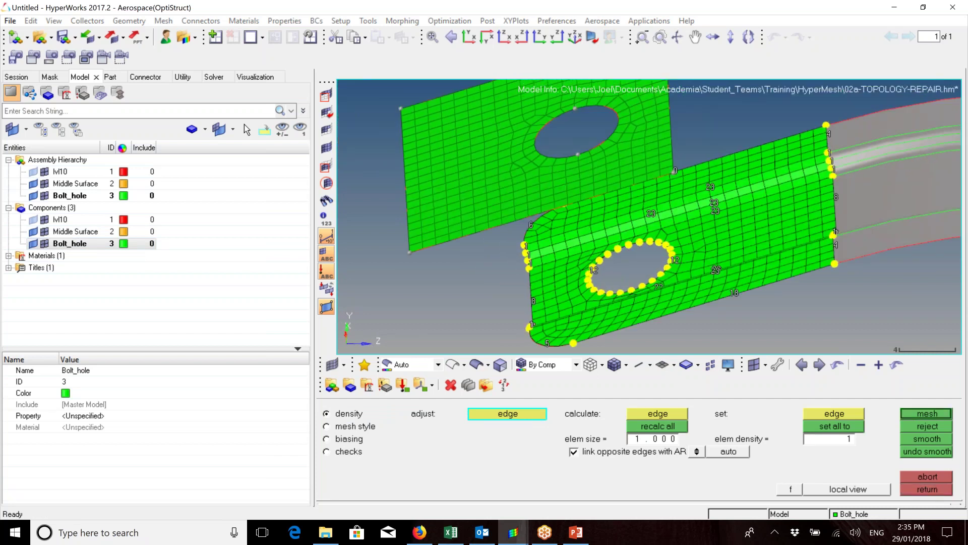
click(927, 413)
ctrl+drag(721, 181, 752, 201)
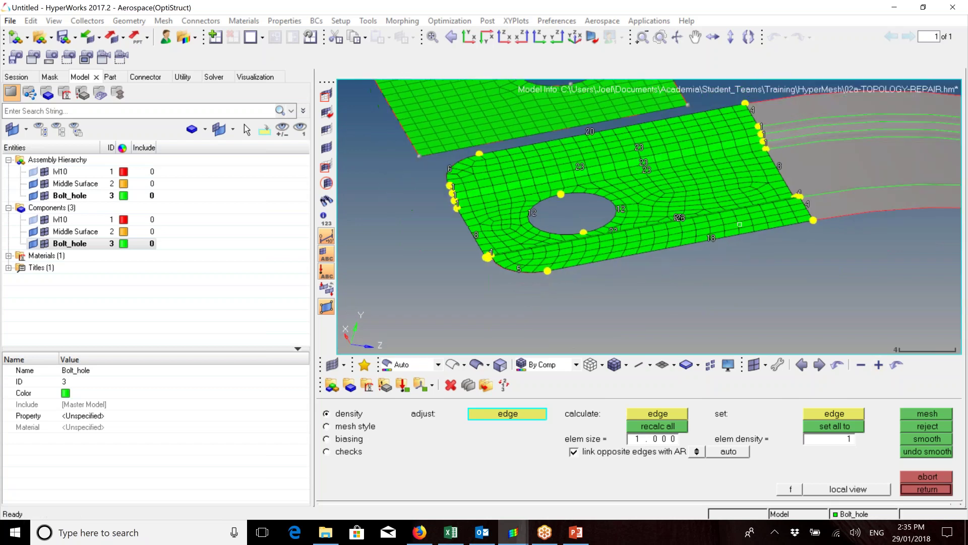
click(928, 489)
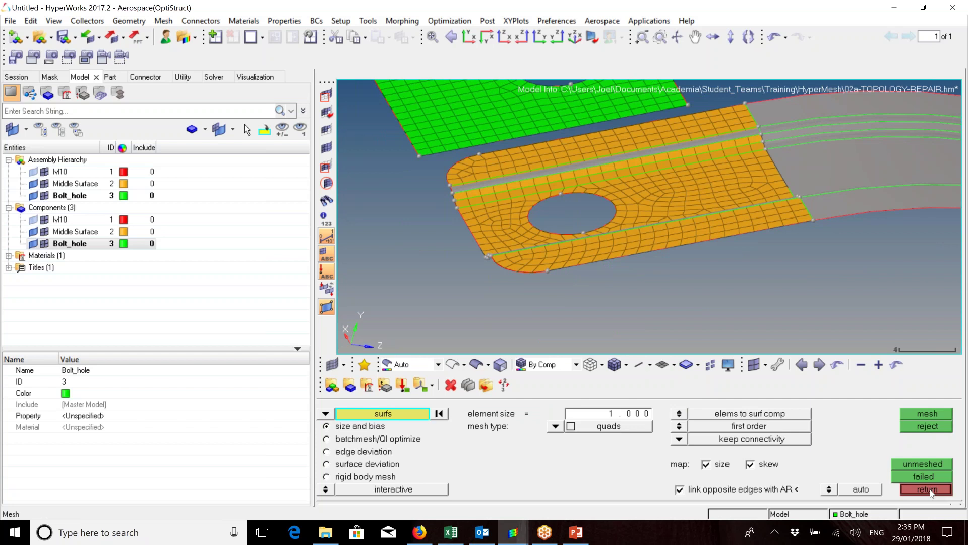
click(928, 490)
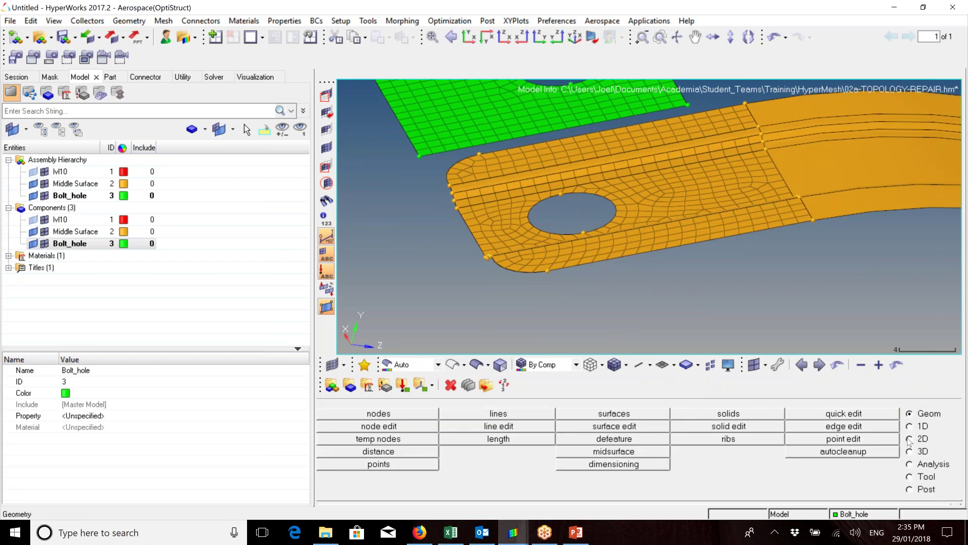
Delete a single quad element at the upper-left rim of the bracket's bolt hole.
click(910, 439)
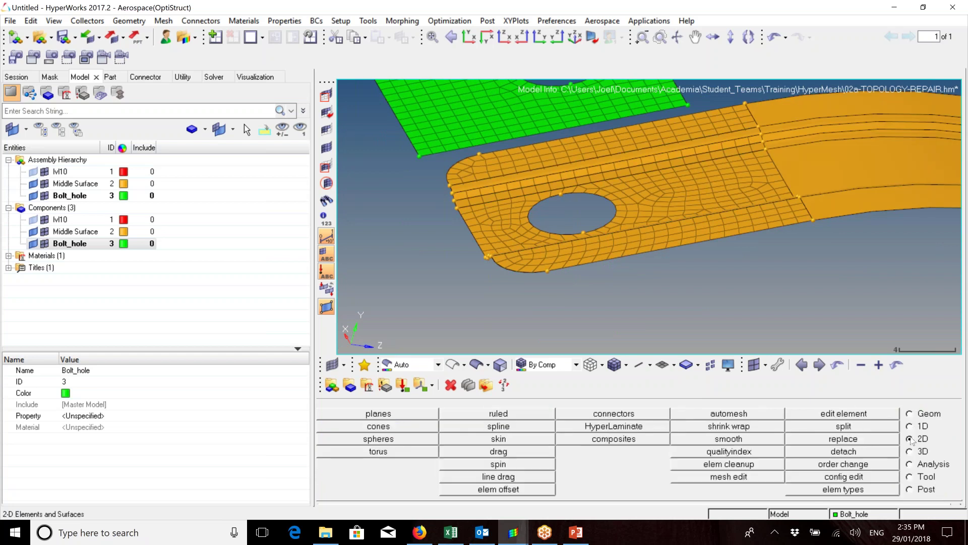
click(837, 414)
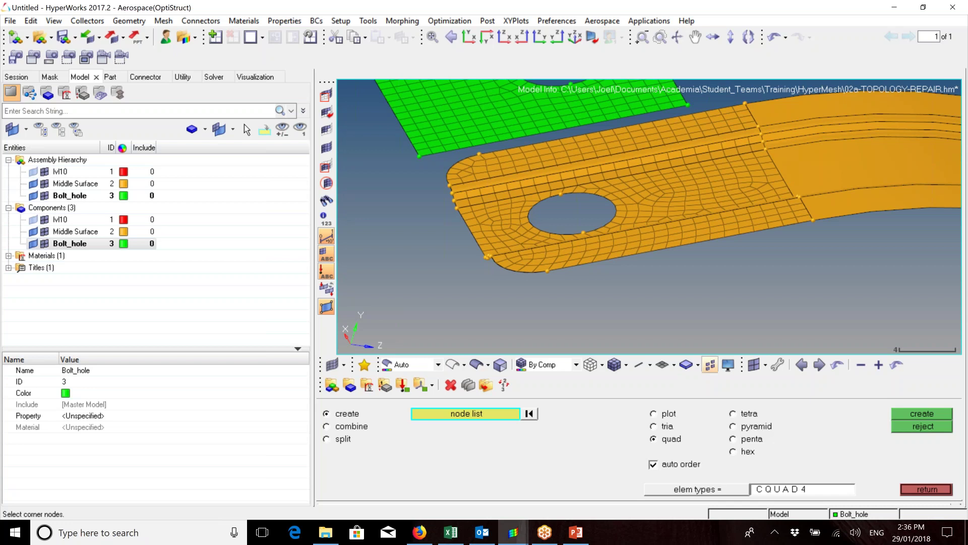
key(F2)
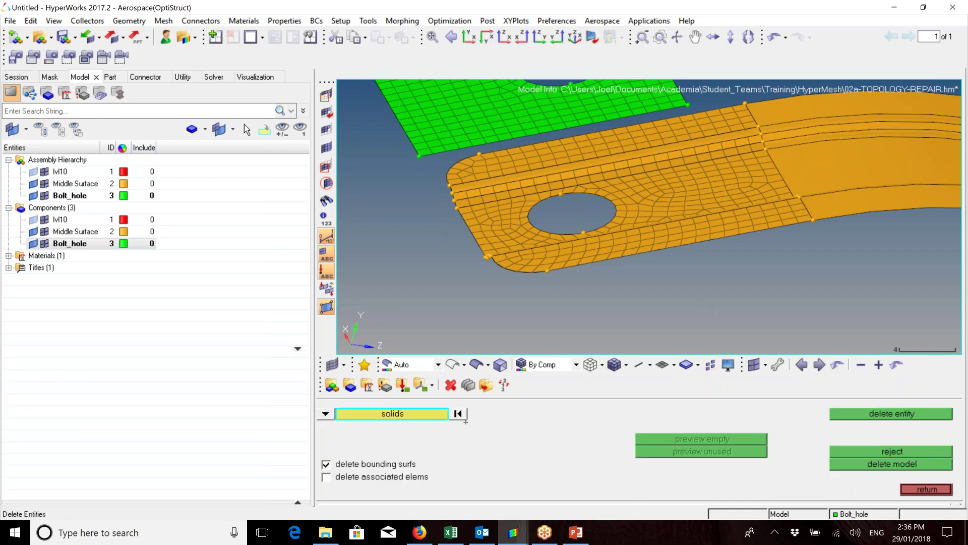
click(427, 414)
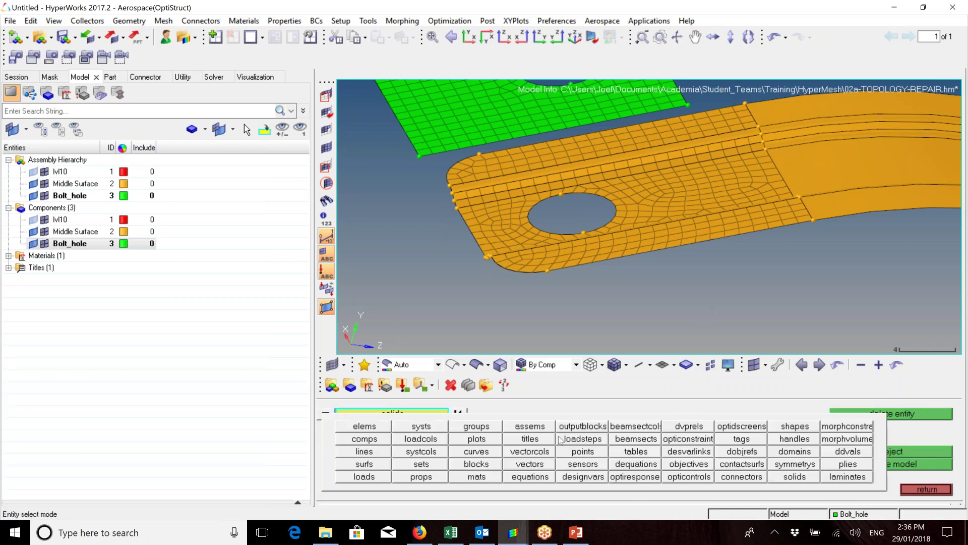
click(388, 430)
scroll(525, 217, up, 3)
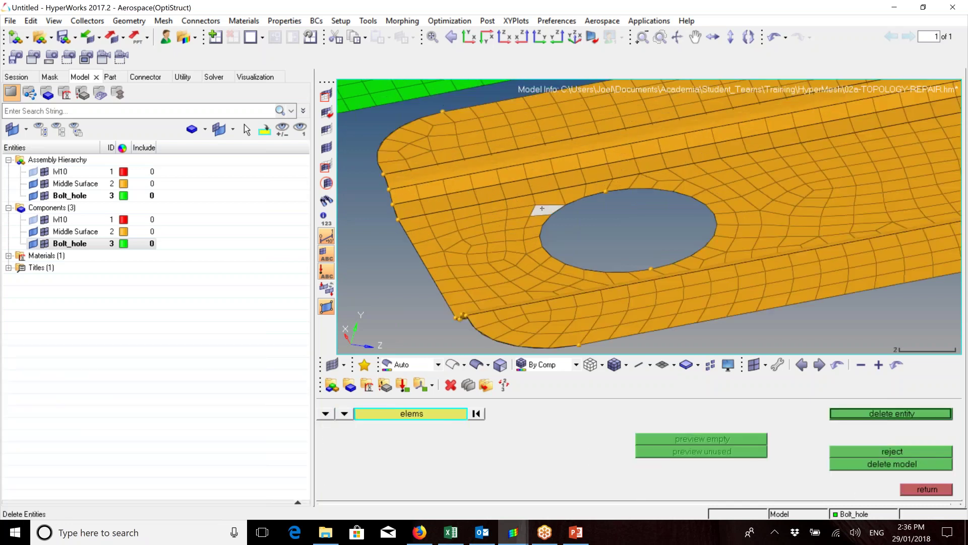
click(898, 413)
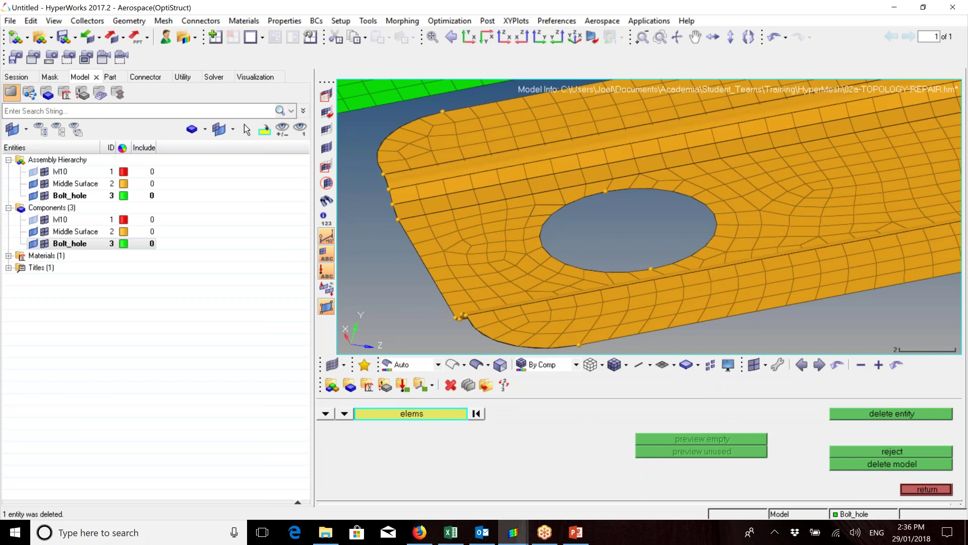
Create a replacement quad element from the four corner nodes of the gap beside the bolt hole.
key(F6)
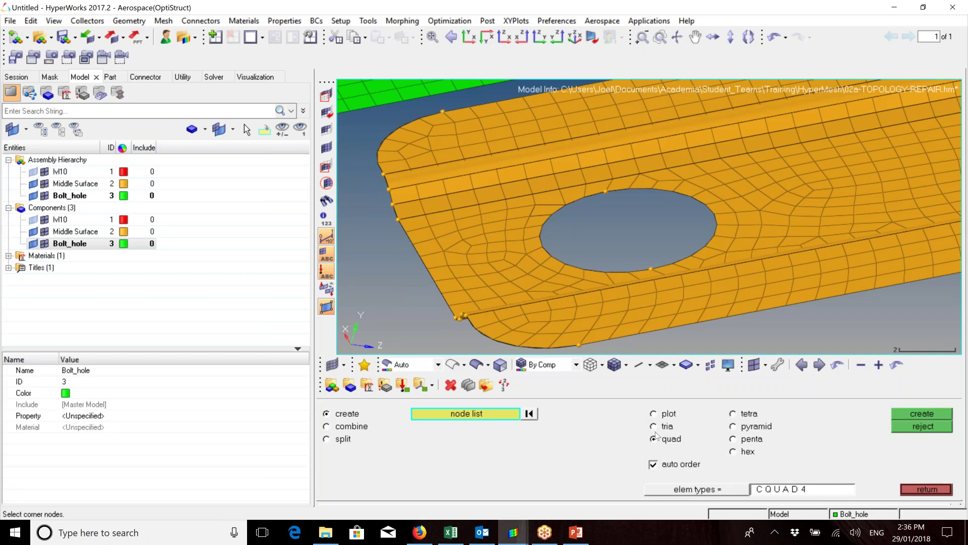
click(551, 215)
click(531, 215)
click(539, 205)
click(564, 205)
click(938, 489)
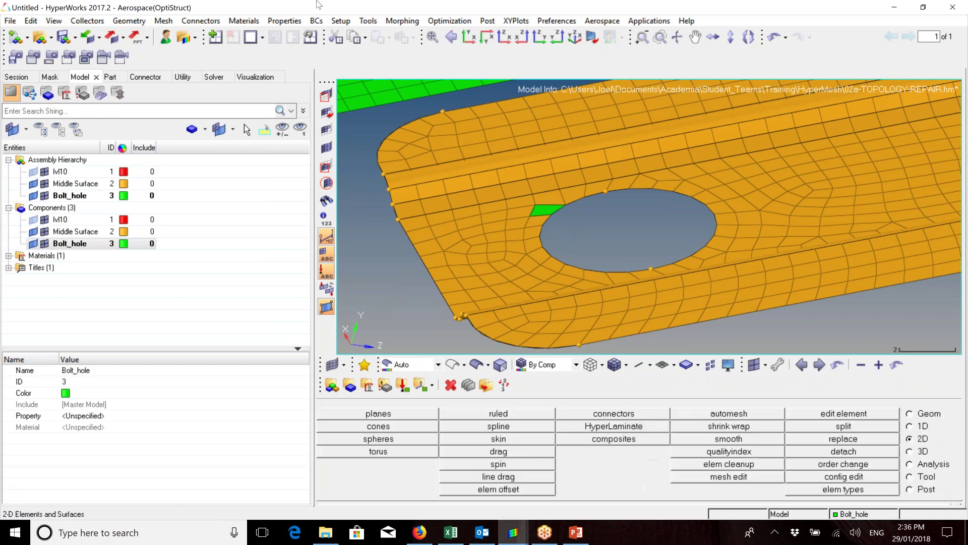
Organize the new quad element into the Middle Surface component.
click(168, 23)
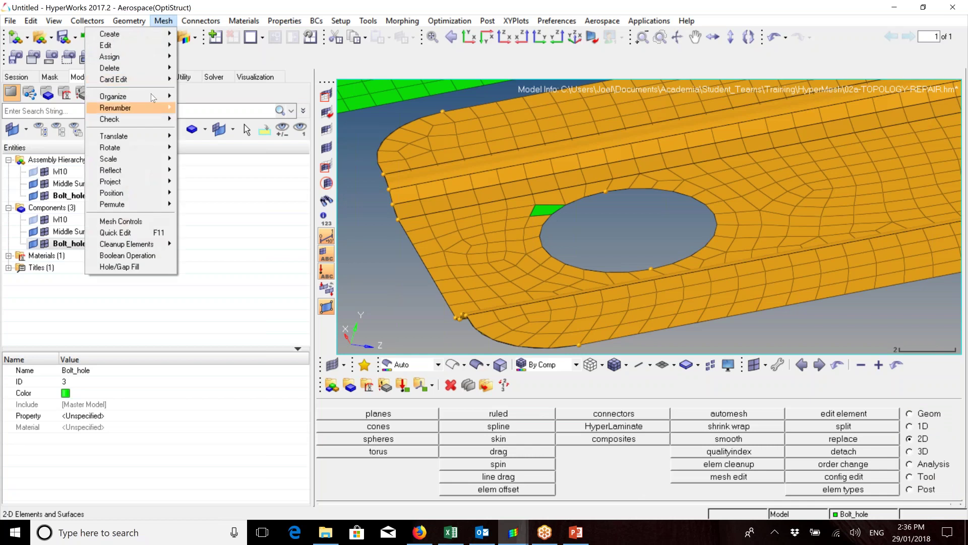
mouse_move(151, 96)
mouse_move(60, 108)
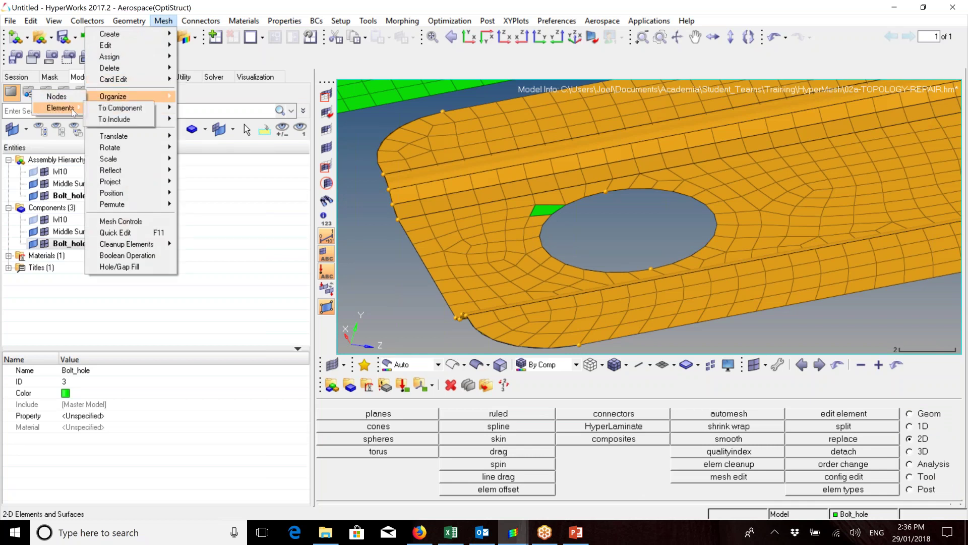
click(204, 107)
click(548, 209)
click(659, 440)
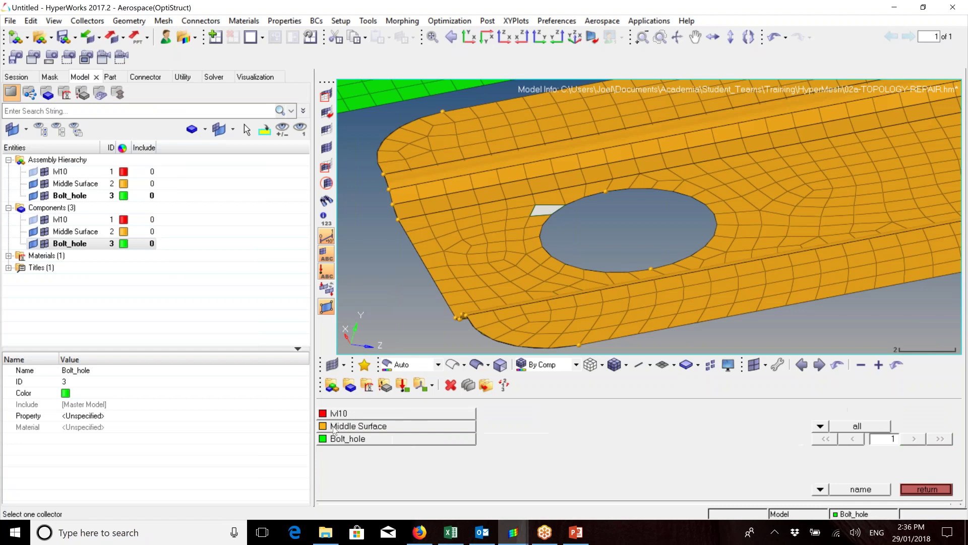
click(326, 430)
click(912, 414)
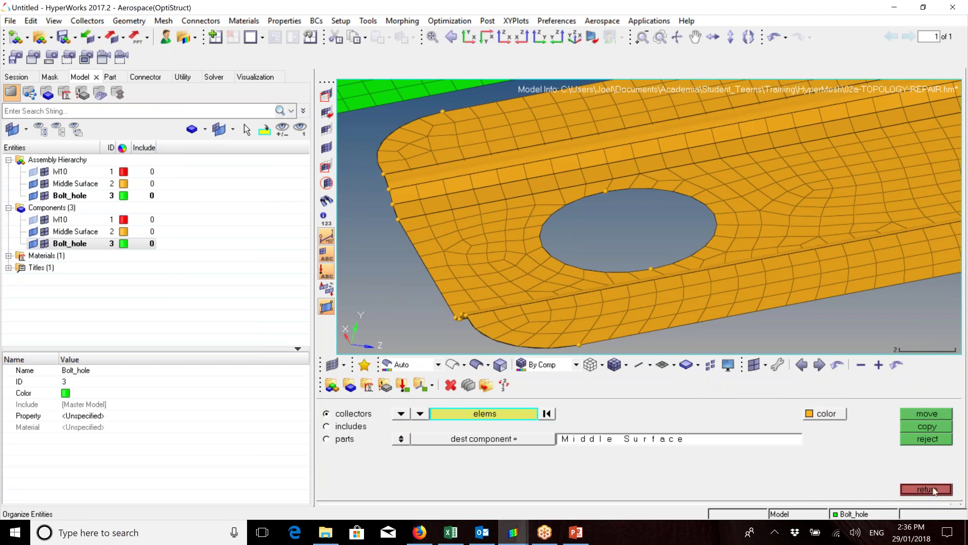
click(934, 491)
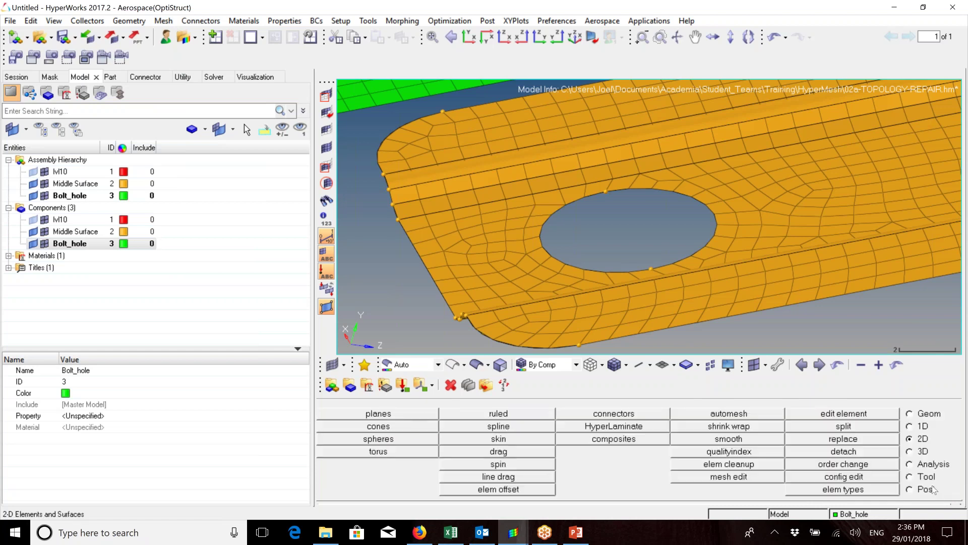
Run the quality index check on the mesh and examine the failed elements around the bolt hole.
click(730, 451)
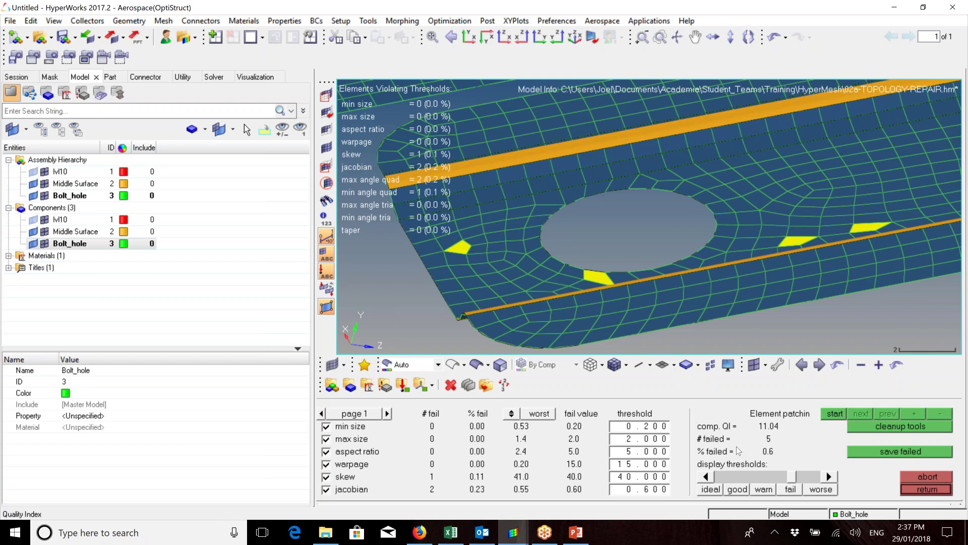
click(817, 316)
ctrl+scroll(841, 310, down, 5)
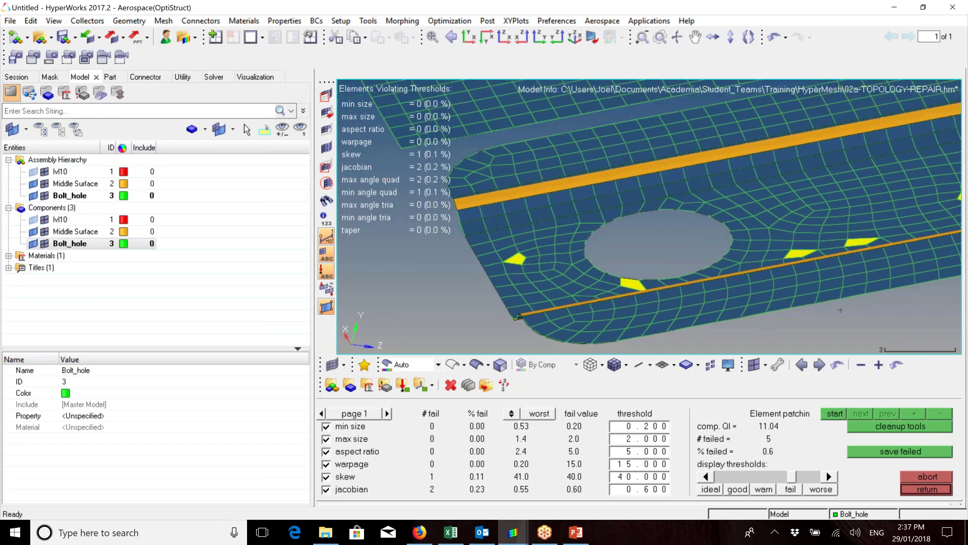
ctrl+right_drag(756, 141, 694, 132)
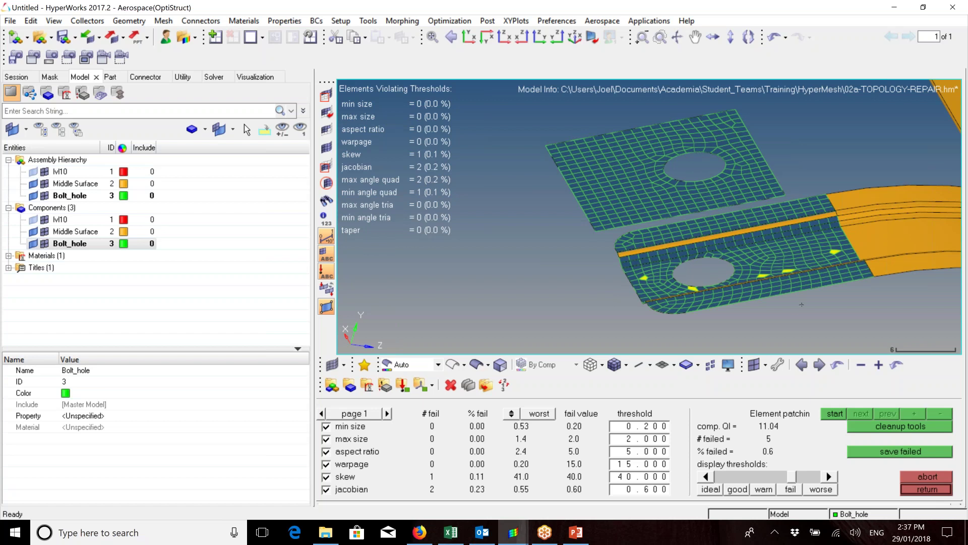
mouse_move(801, 304)
ctrl+mouse_down()
mouse_move(737, 315)
mouse_move(801, 290)
ctrl+mouse_up()
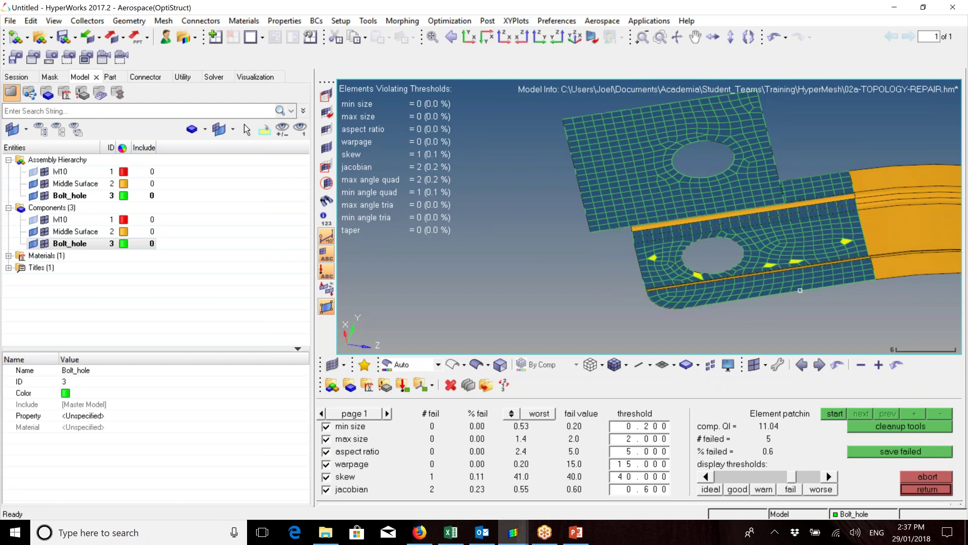
scroll(801, 290, up, 3)
scroll(707, 243, up, 3)
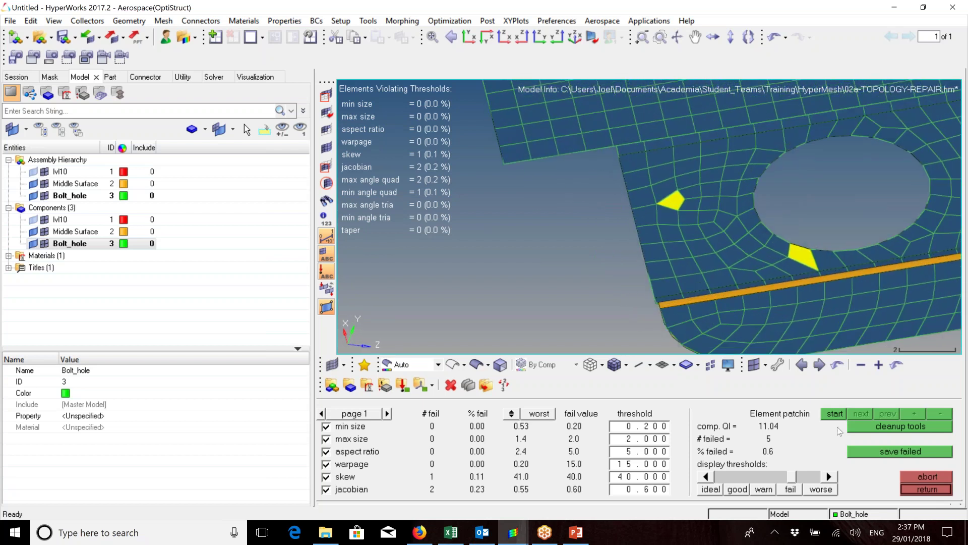
Use the place node cleanup tool along the surface to reshape the failed quad to the left of the bolt hole.
click(897, 428)
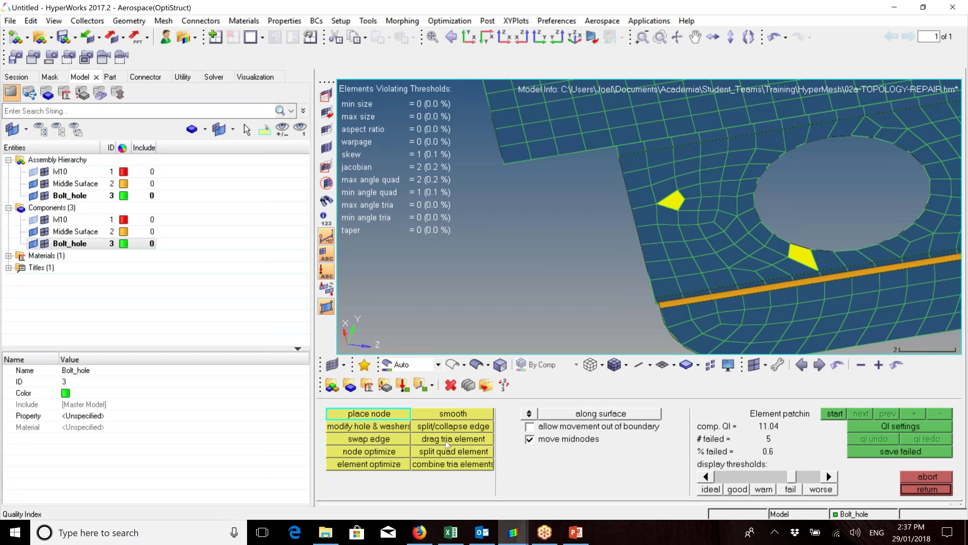
click(692, 199)
drag(692, 199, 694, 204)
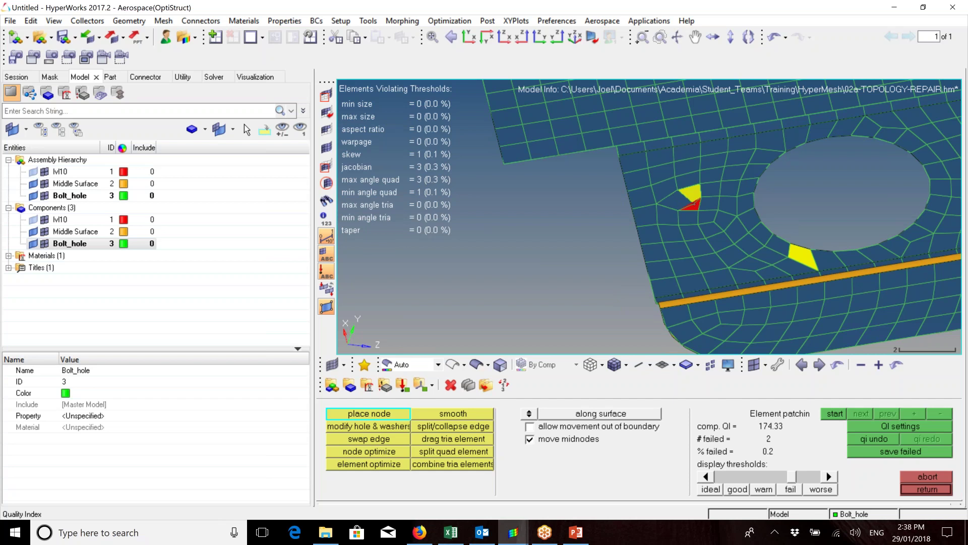
drag(695, 204, 694, 203)
drag(692, 203, 686, 215)
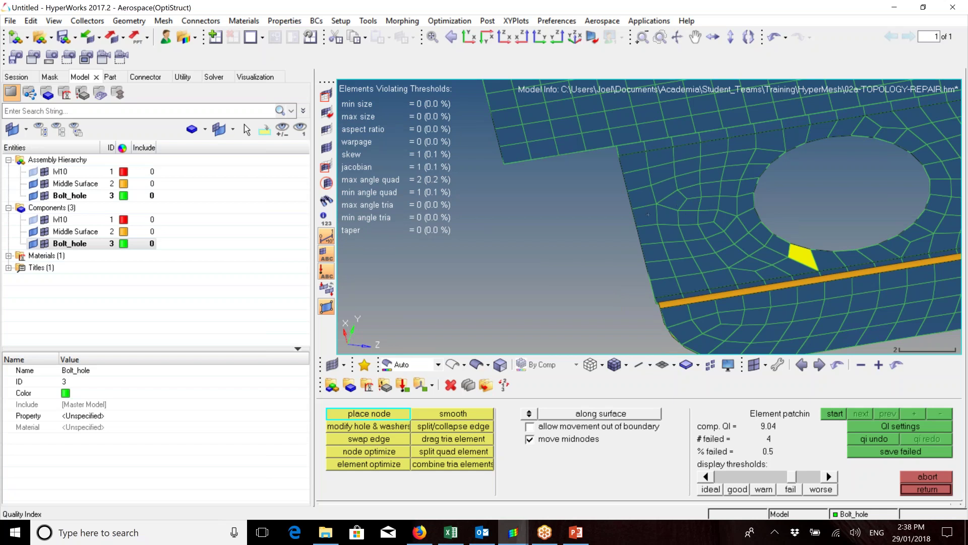
Element-optimize the failed quad below the bolt hole and node-optimize a node of the nearest failed quad to the hole's right.
click(386, 465)
click(812, 259)
ctrl+right_drag(822, 261, 721, 232)
ctrl+drag(721, 232, 725, 265)
ctrl+right_drag(726, 265, 465, 253)
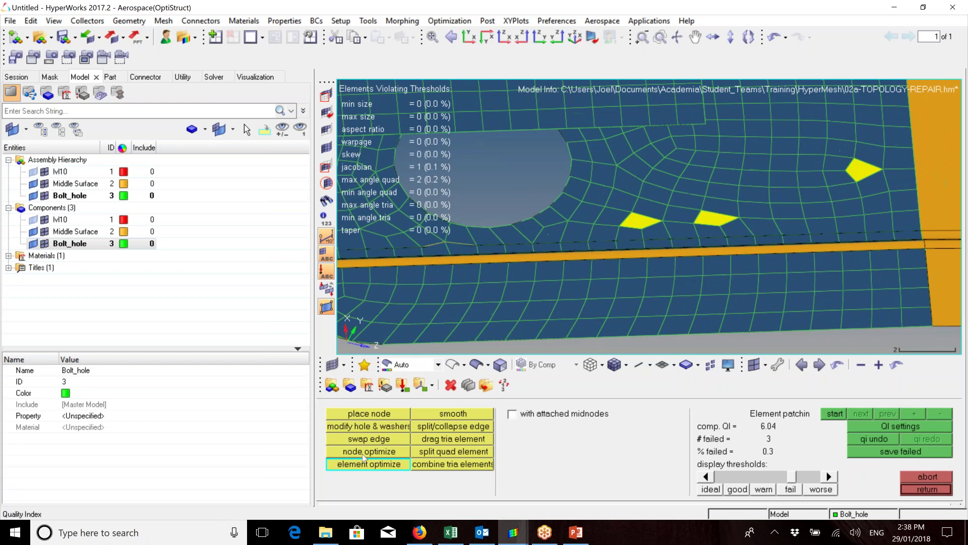
click(364, 451)
click(642, 226)
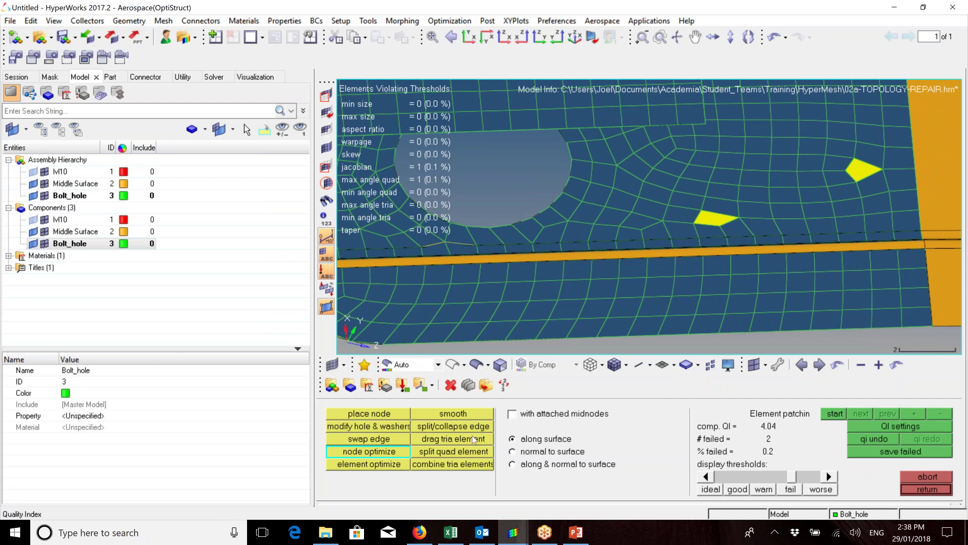
Start element patching to isolate a failed element with its neighbours, and repair it with element optimize.
click(834, 414)
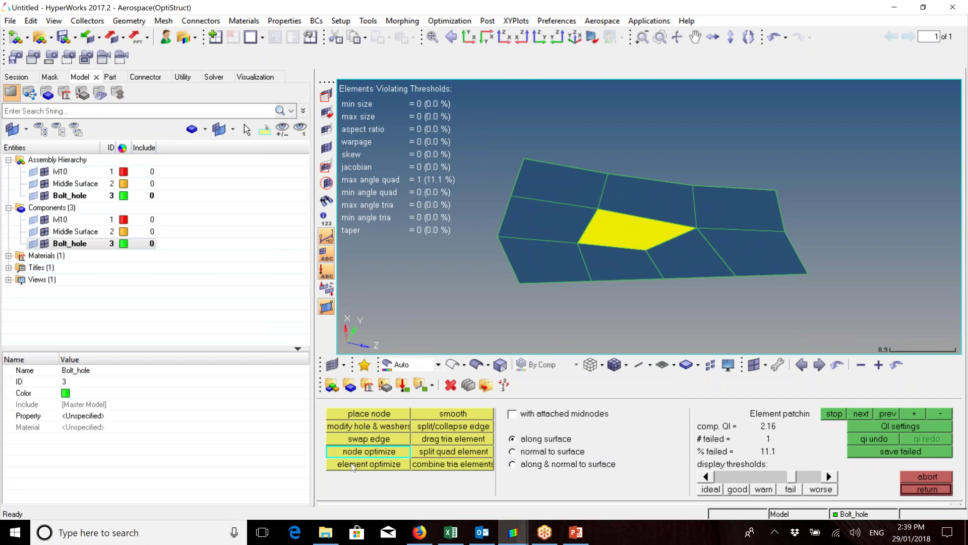
click(634, 229)
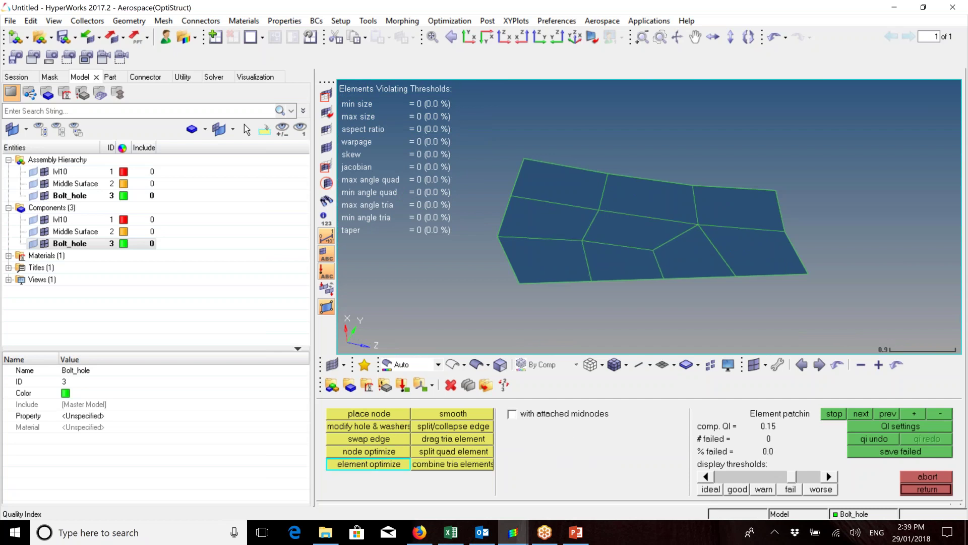
Step through the remaining failed-element patches, element-optimizing the next one, and close the quality index.
click(862, 414)
click(637, 220)
click(862, 414)
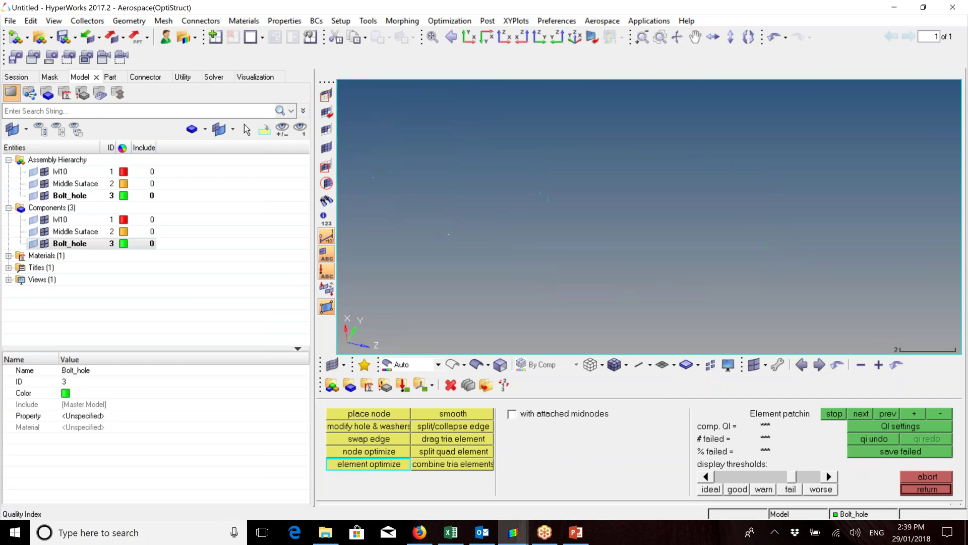
click(928, 490)
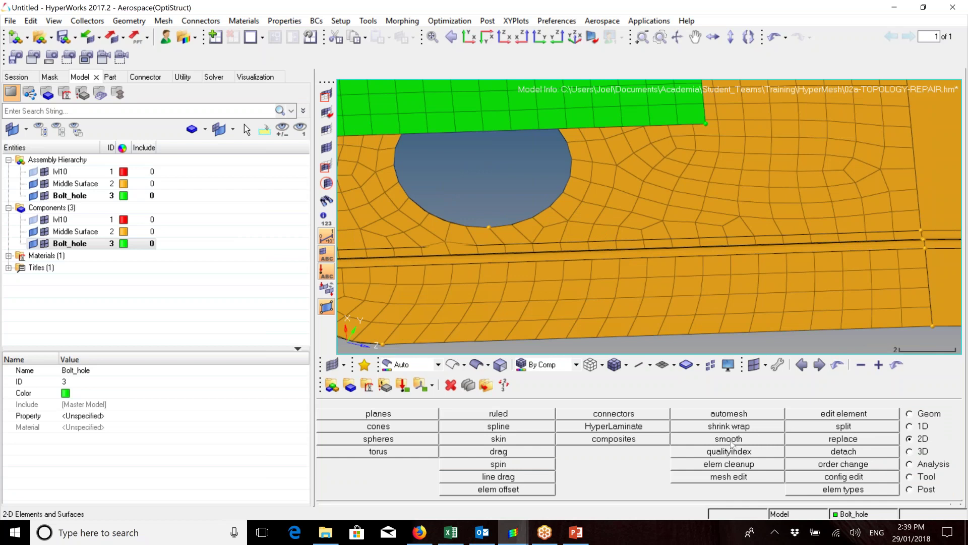
Review the automatic element cleanup settings and its criteria file without changing them, and look at the mesh imprint options.
click(718, 464)
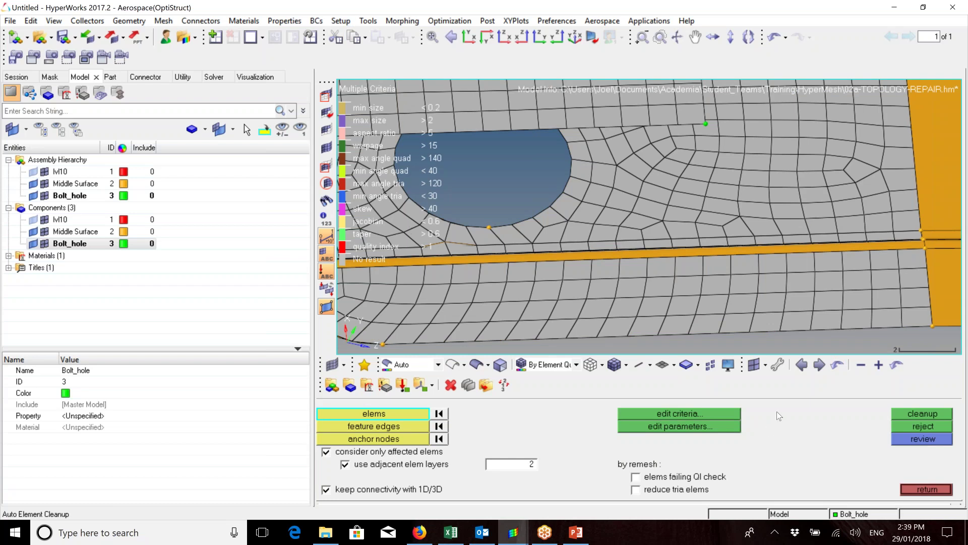
click(716, 412)
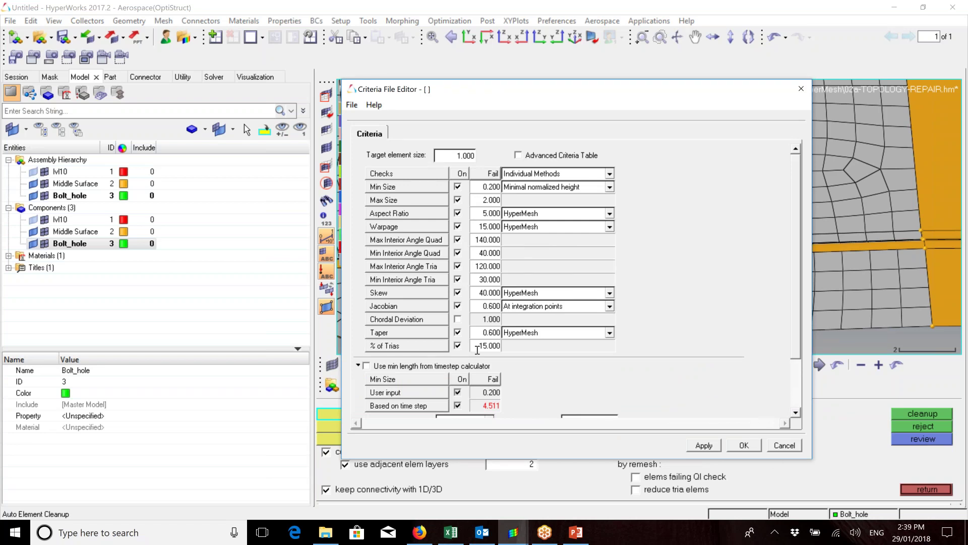
click(783, 446)
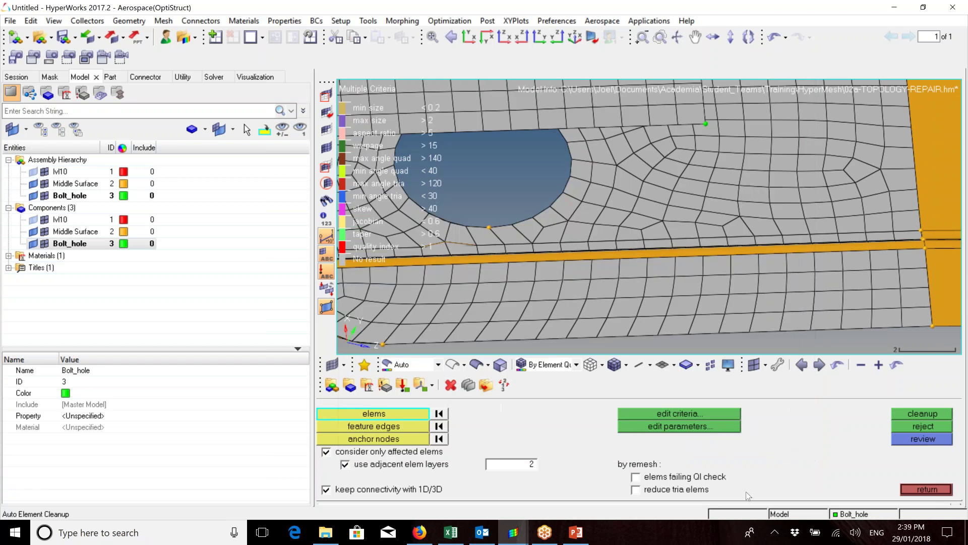
click(943, 492)
click(751, 479)
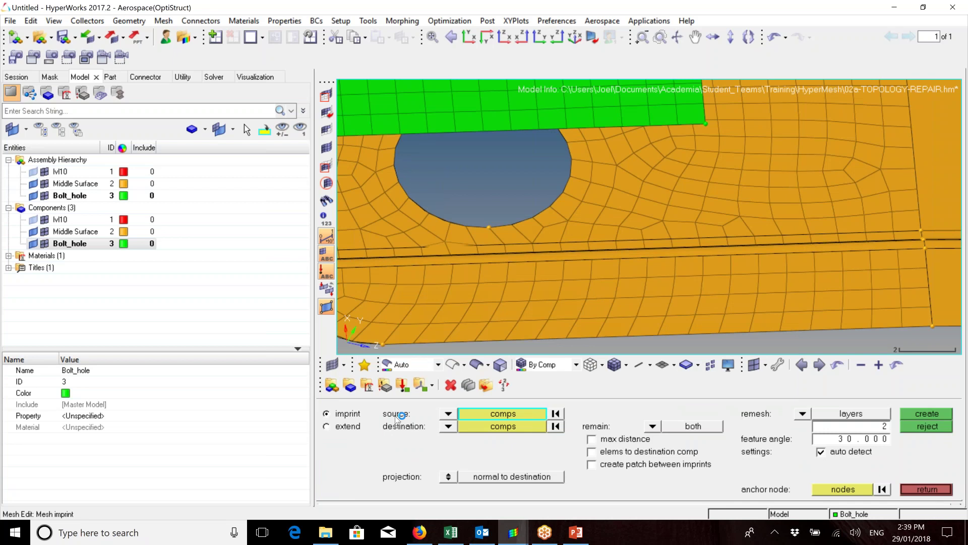
click(929, 490)
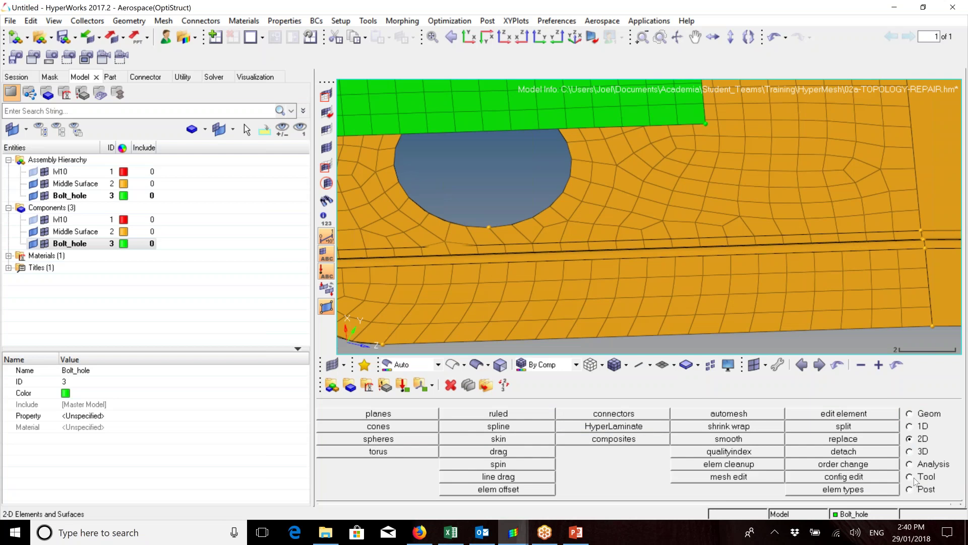
Find the free edges of the meshed mid-surface component and inspect them around the bracket's bolt holes.
click(914, 478)
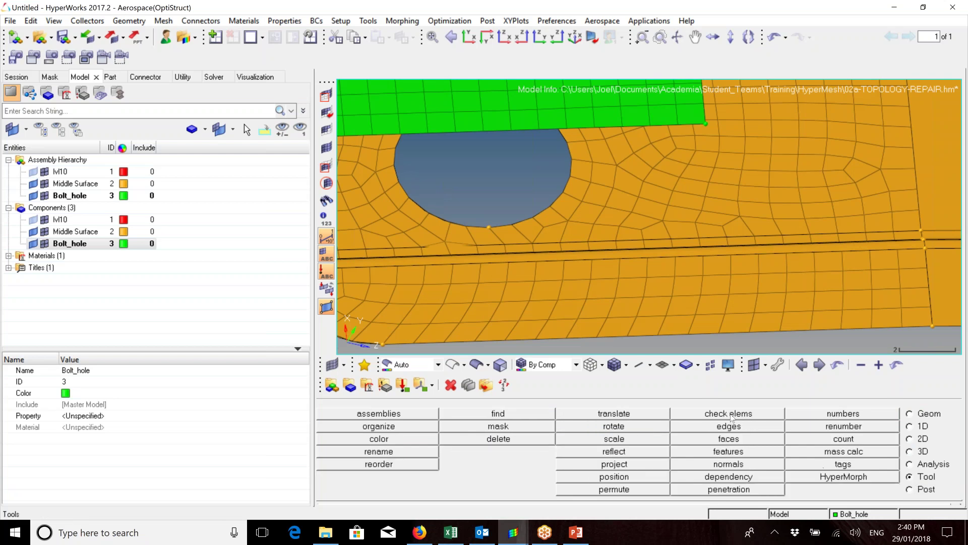
click(761, 426)
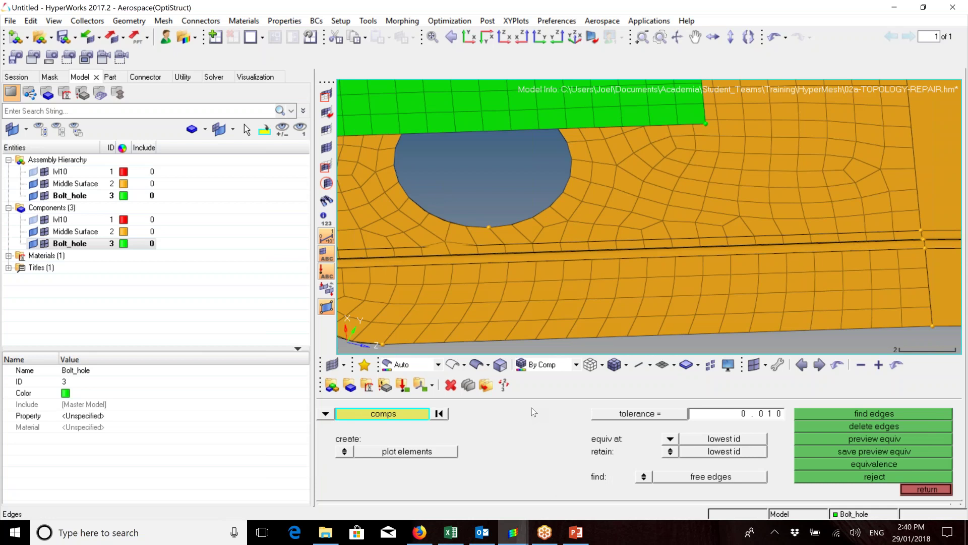
click(734, 260)
ctrl+scroll(734, 260, down, 5)
ctrl+right_drag(735, 260, 672, 247)
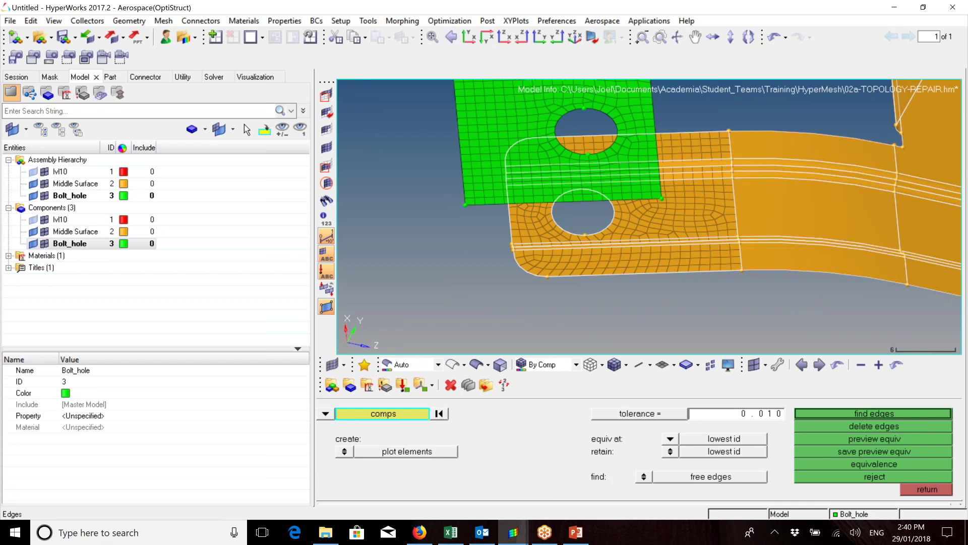
ctrl+right_drag(783, 286, 709, 283)
click(927, 488)
Review the 2D and 3D element check criteria in Check Elems.
click(751, 414)
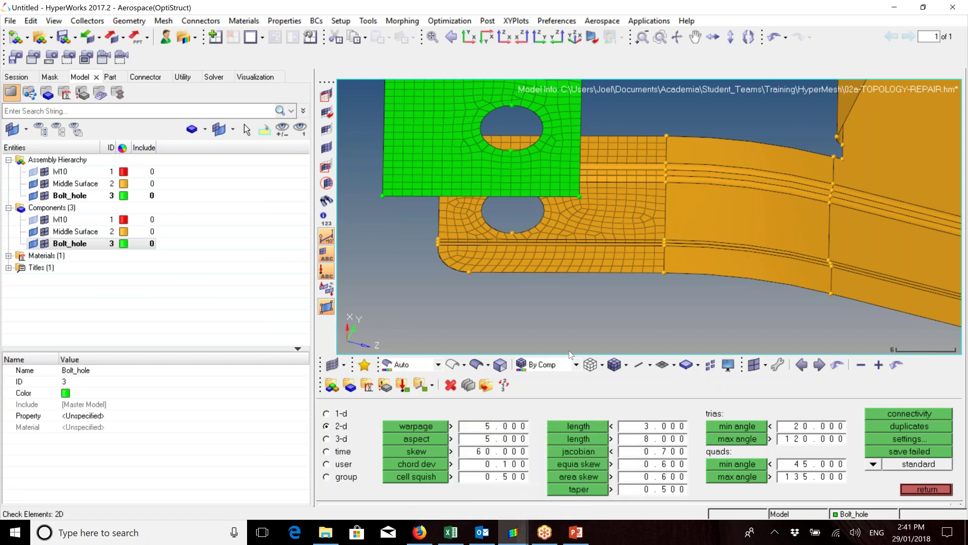
click(327, 439)
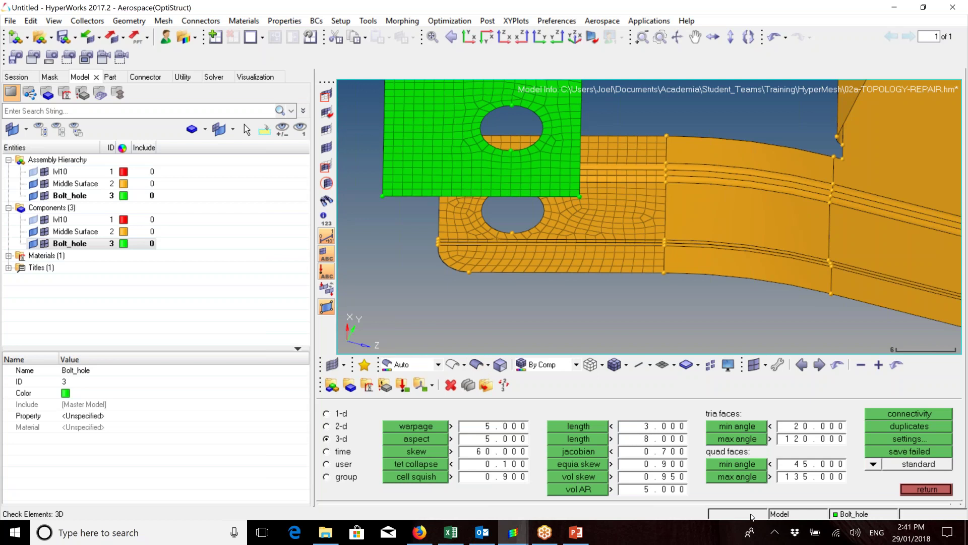
click(928, 490)
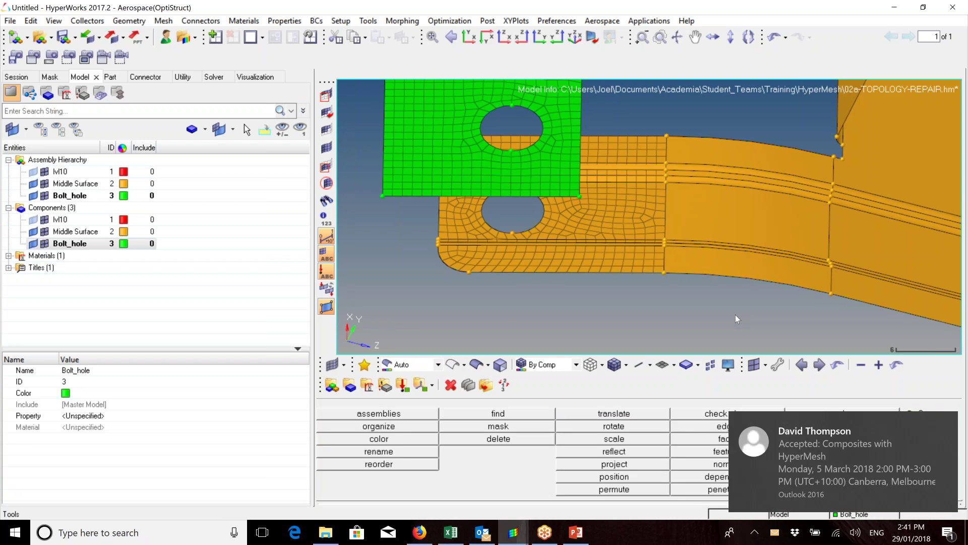
Review the global mesh options, including element size, element order and node tolerance, without changing them.
key(o)
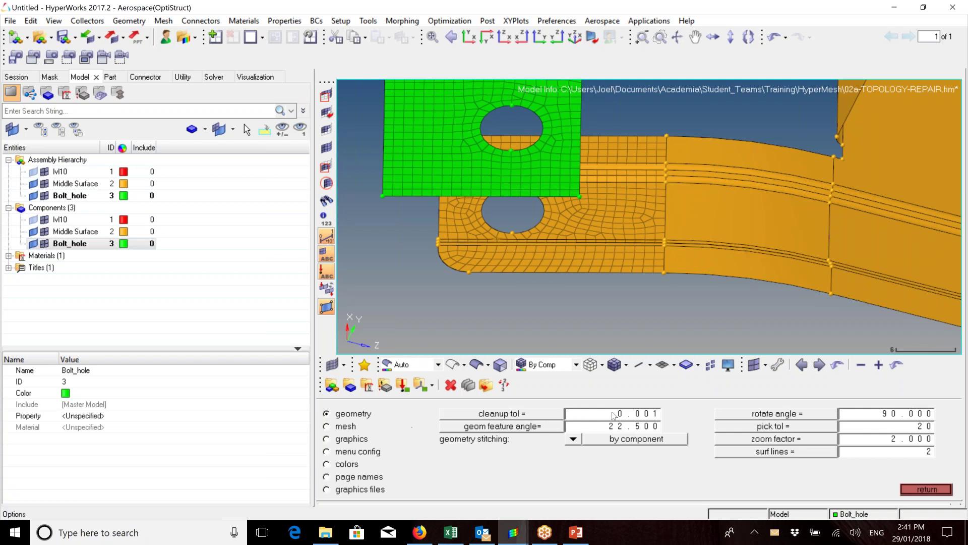
click(346, 430)
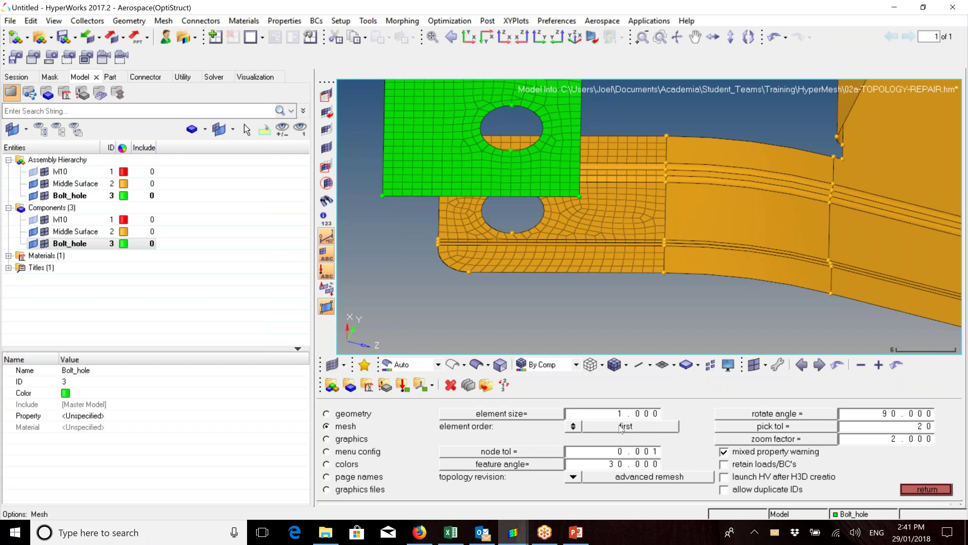
click(595, 411)
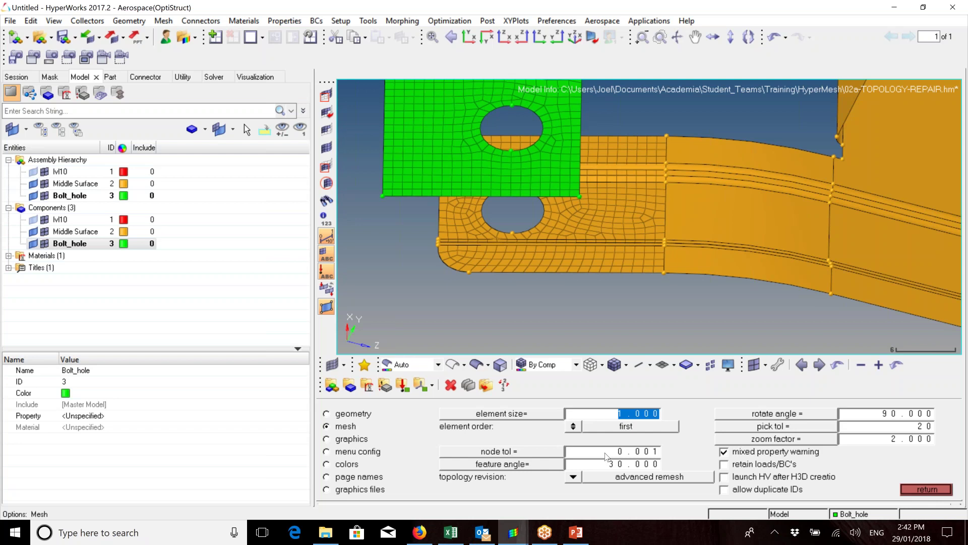
click(610, 307)
click(927, 490)
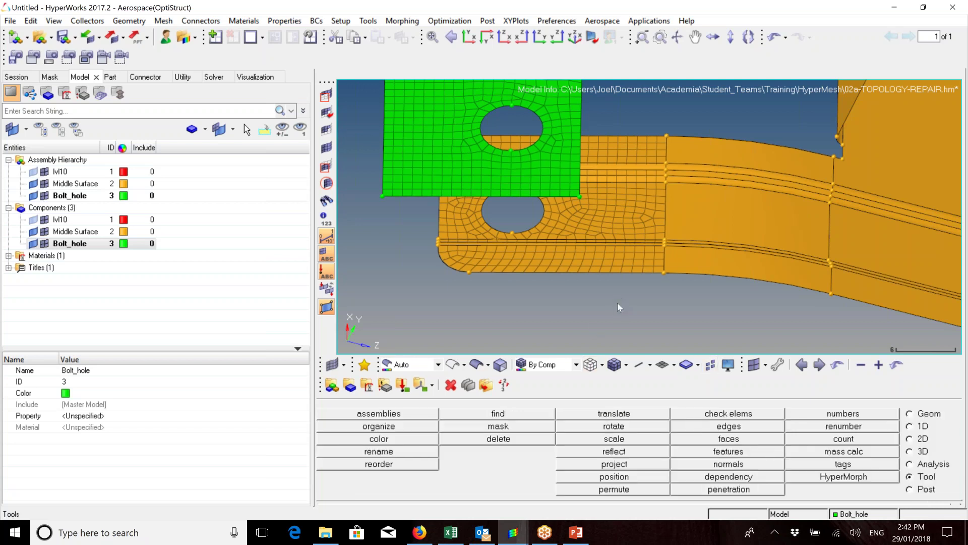
mouse_move(656, 306)
ctrl+mouse_down()
mouse_move(657, 282)
mouse_move(657, 301)
ctrl+mouse_up()
ctrl+scroll(657, 301, down, 1)
ctrl+scroll(657, 301, down, 2)
ctrl+drag(705, 276, 710, 254)
ctrl+right_drag(711, 253, 695, 291)
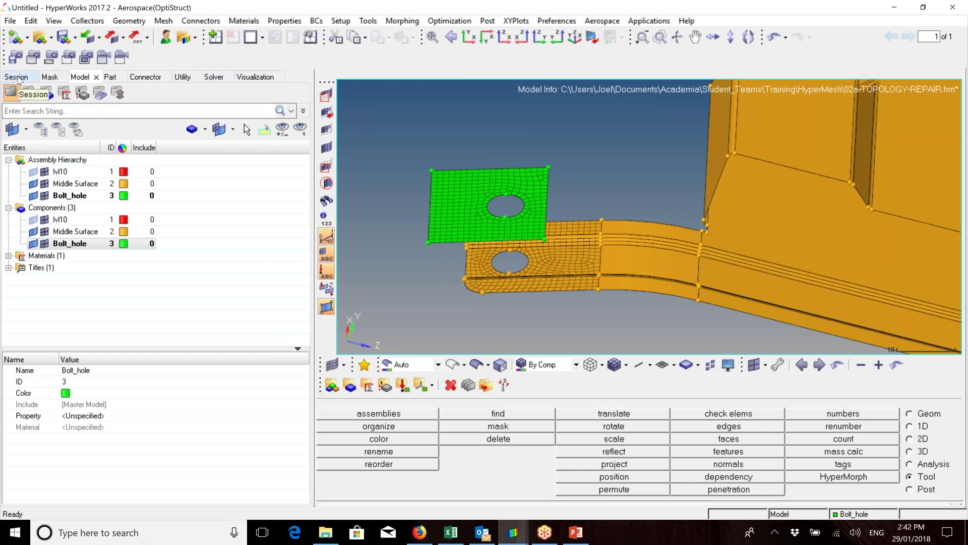
Show the Utility browser and check where the HyperMesh browsers can be switched on or off.
click(181, 78)
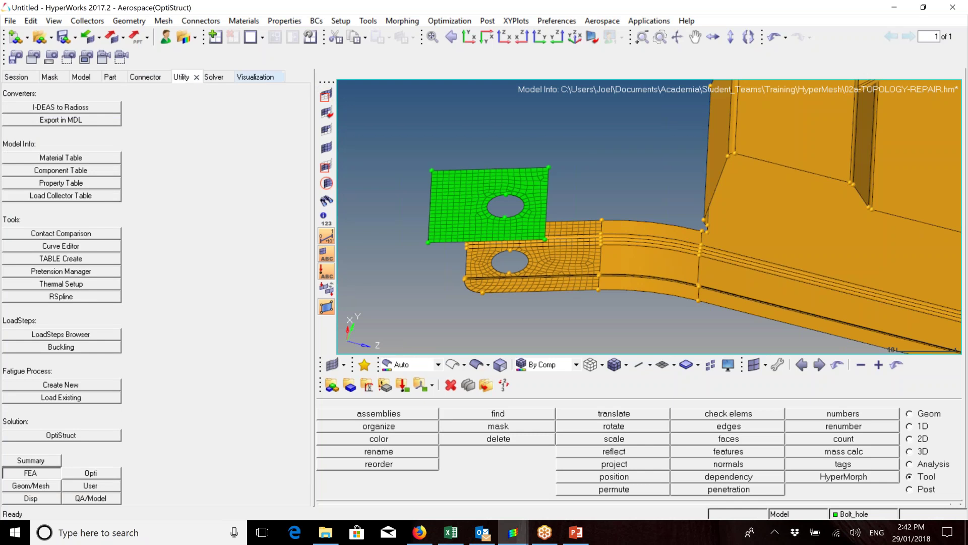
click(30, 21)
mouse_move(55, 24)
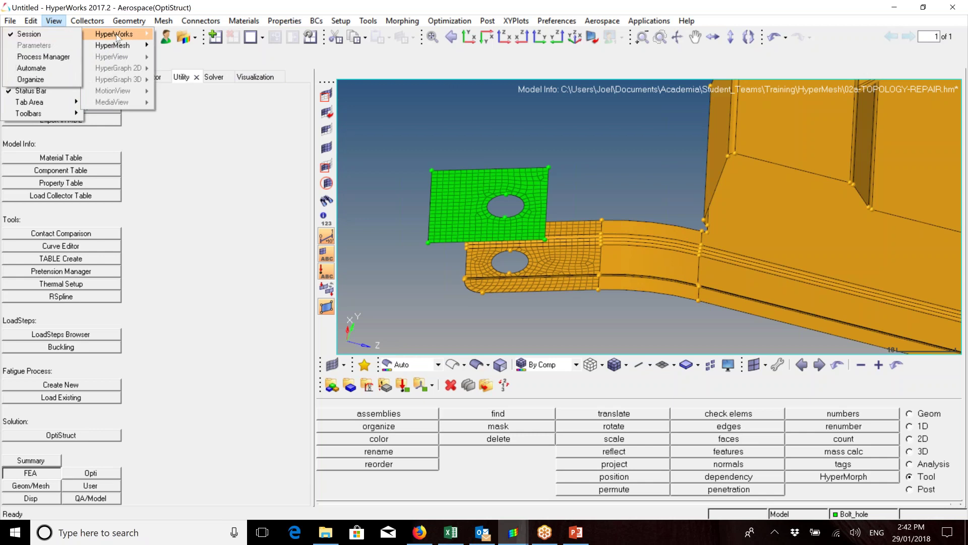
mouse_move(121, 46)
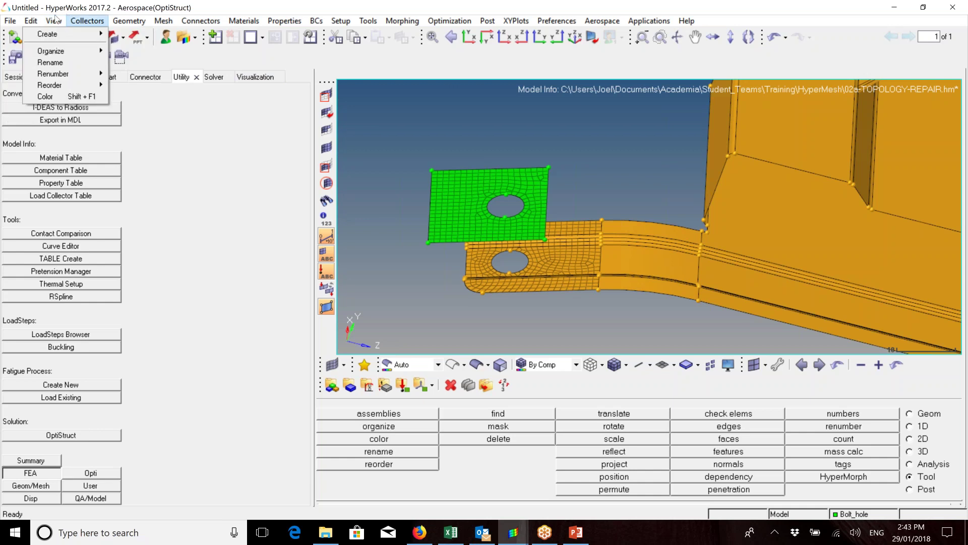
mouse_move(14, 22)
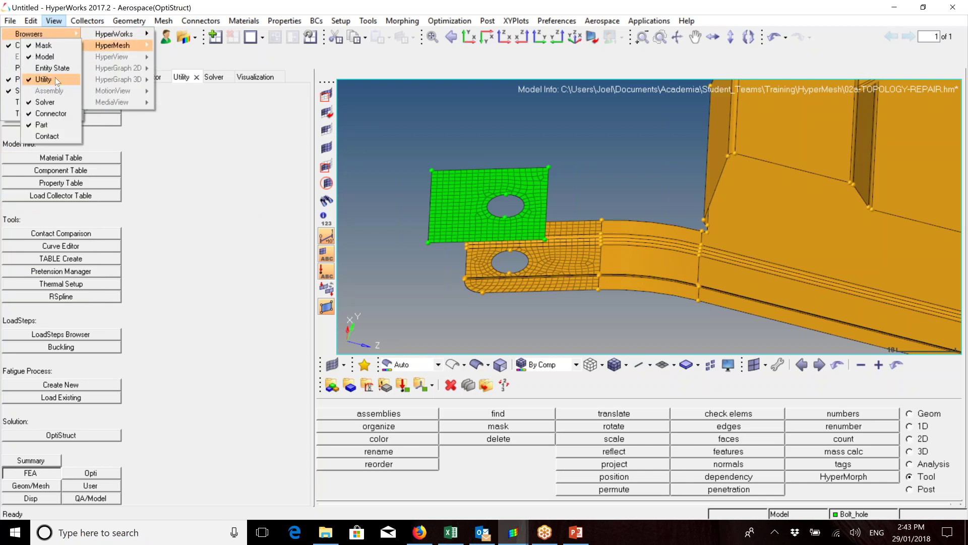
click(253, 173)
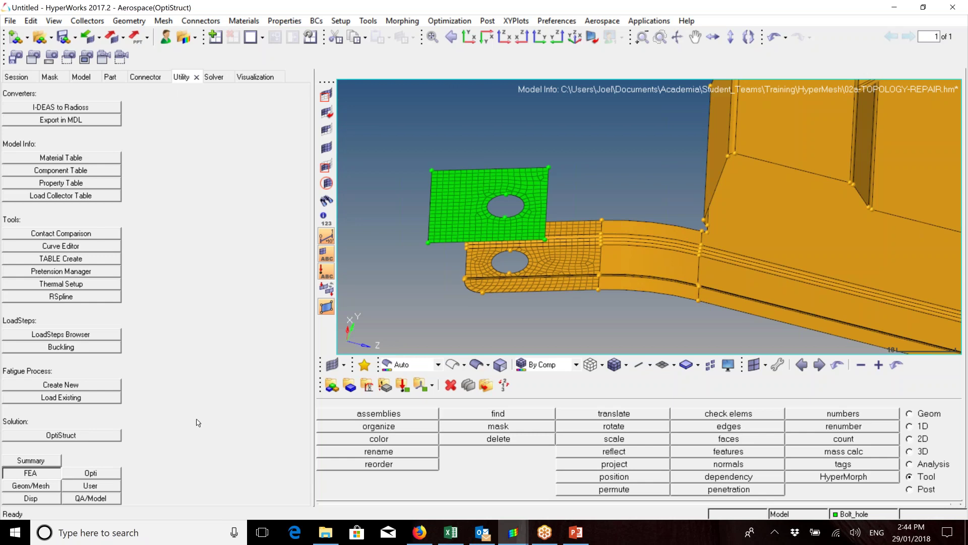
Show the Geom/Mesh utilities and open the Add Washer mesh tool, keeping its dialog clear of the green plate.
click(48, 487)
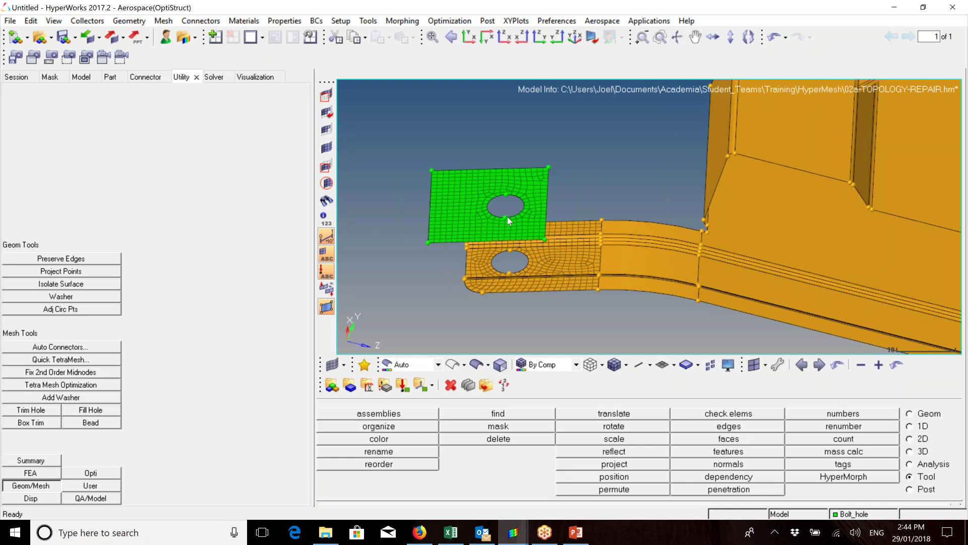
scroll(508, 217, up, 2)
scroll(566, 229, up, 3)
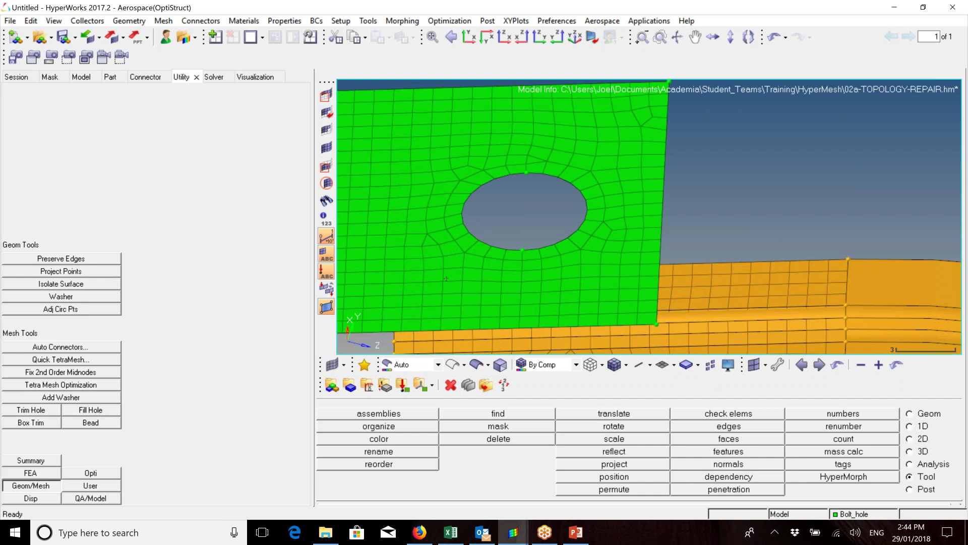
scroll(446, 278, down, 5)
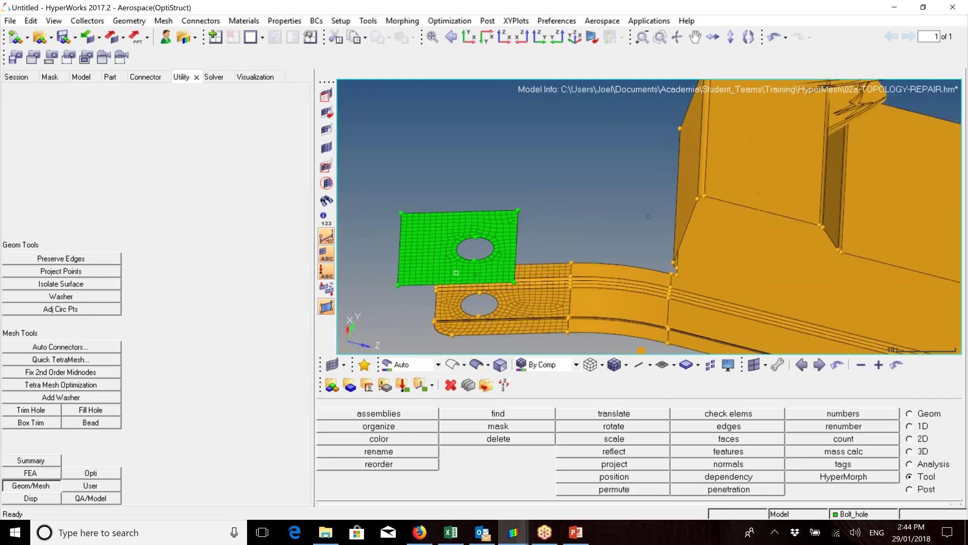
ctrl+drag(477, 270, 454, 259)
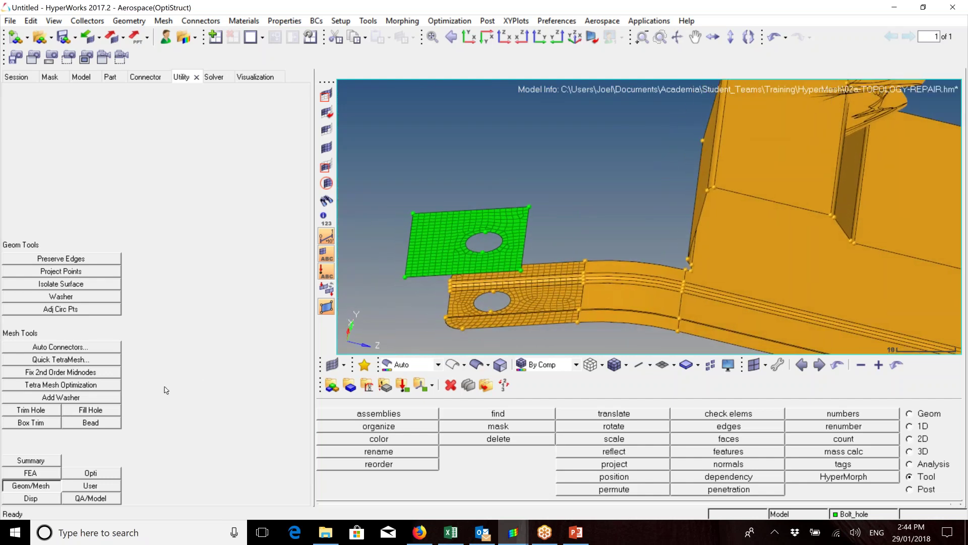
click(102, 396)
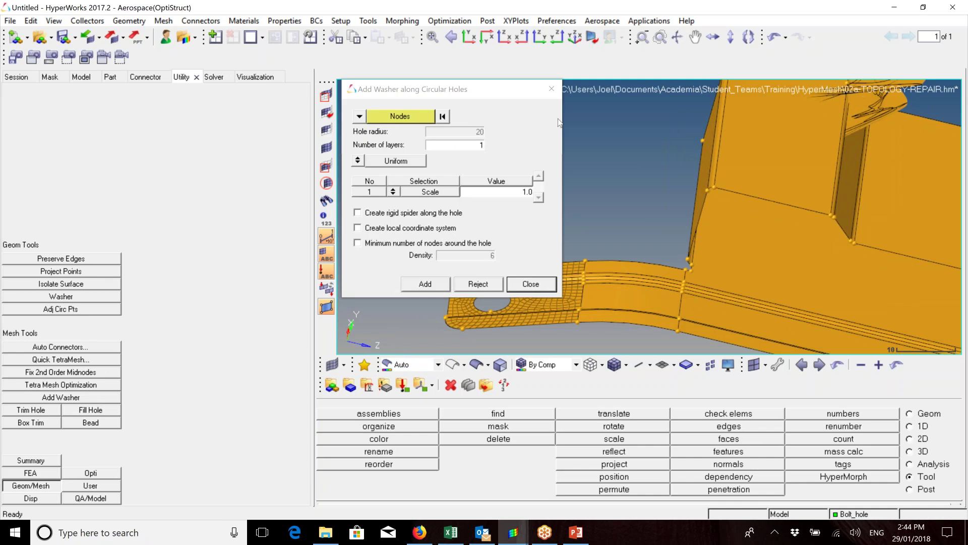
drag(454, 89, 286, 91)
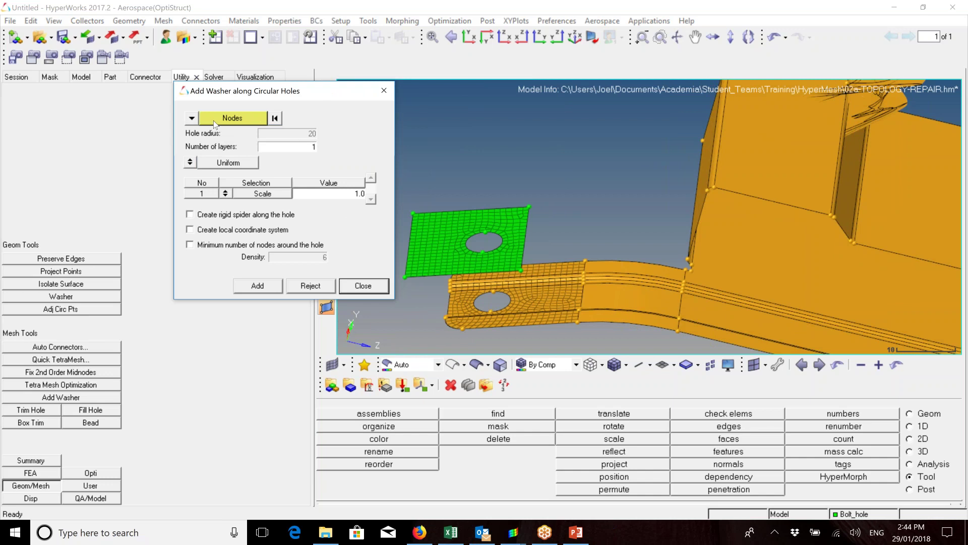
Select the nodes by path all around the hole edge in the green plate and accept them for the washer.
click(192, 118)
click(219, 119)
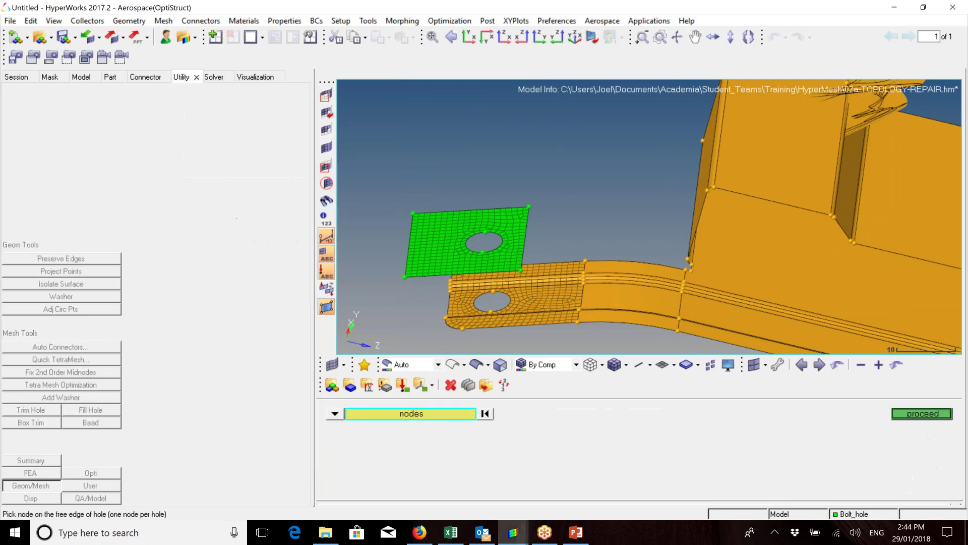
click(400, 415)
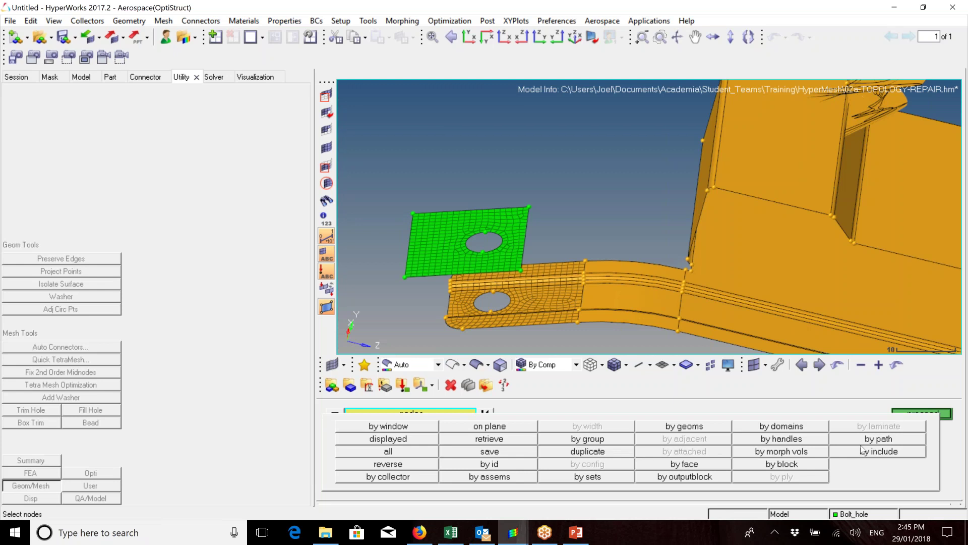
click(864, 450)
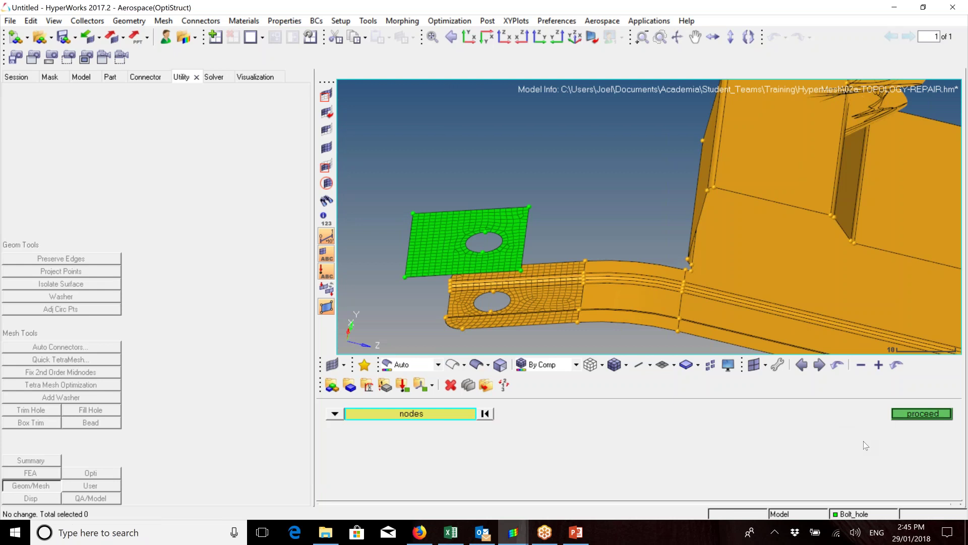
click(483, 252)
click(486, 232)
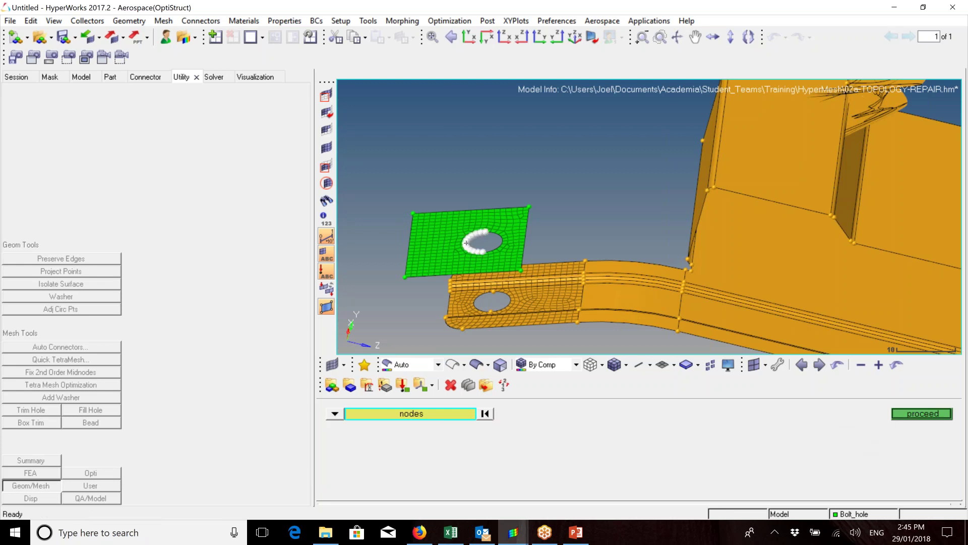
click(502, 243)
click(488, 251)
scroll(477, 231, up, 8)
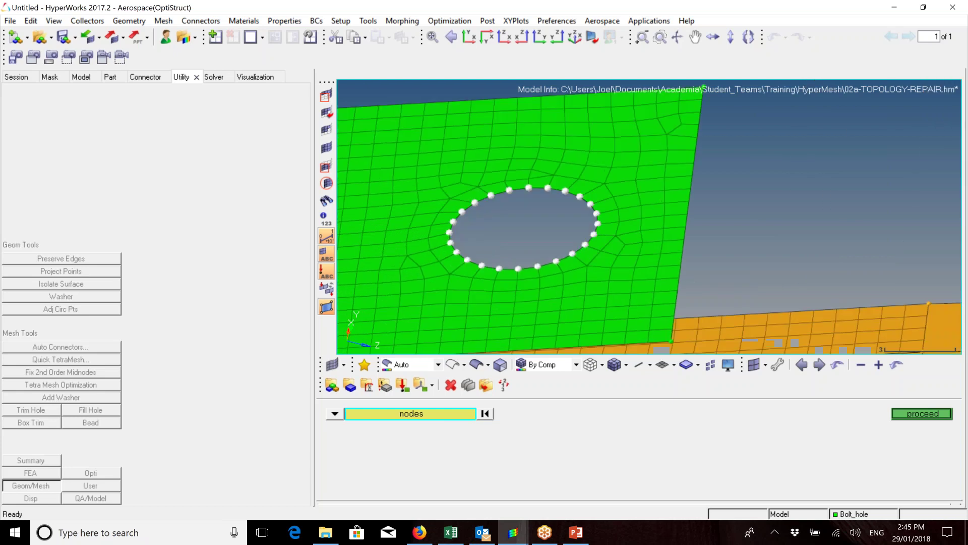
middle_click(900, 332)
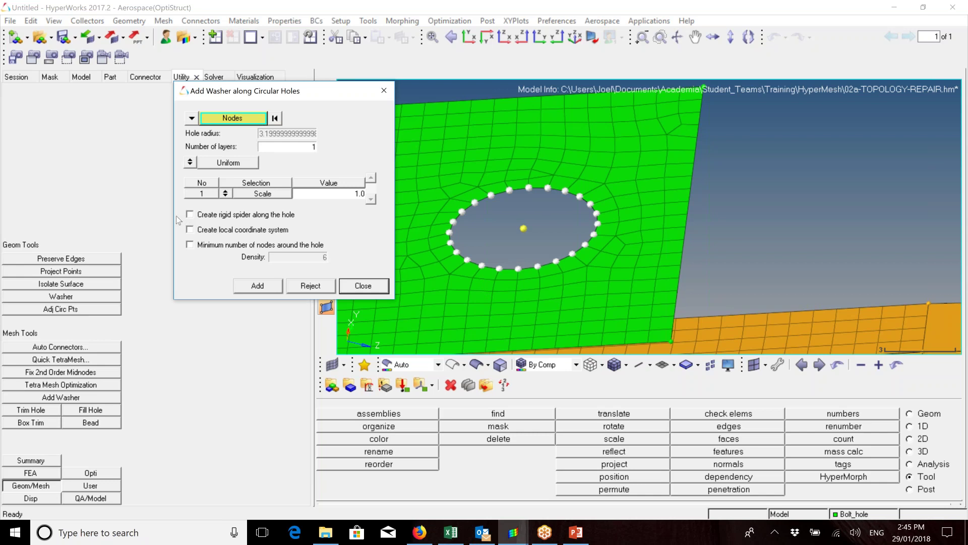
Add a one-layer uniform washer at scale 0.5 around the green plate's hole, with a rigid spider and local coordinate system.
click(191, 216)
click(264, 287)
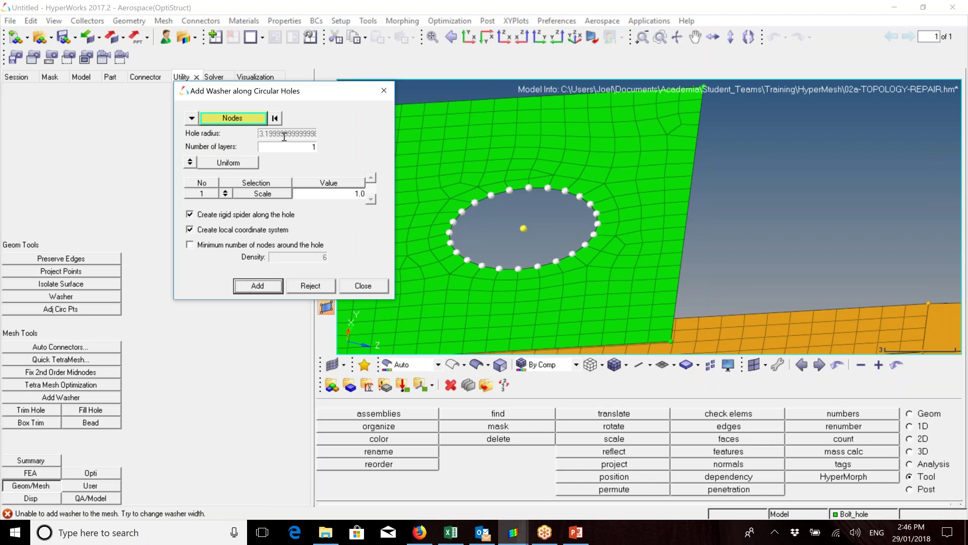
drag(301, 148, 369, 154)
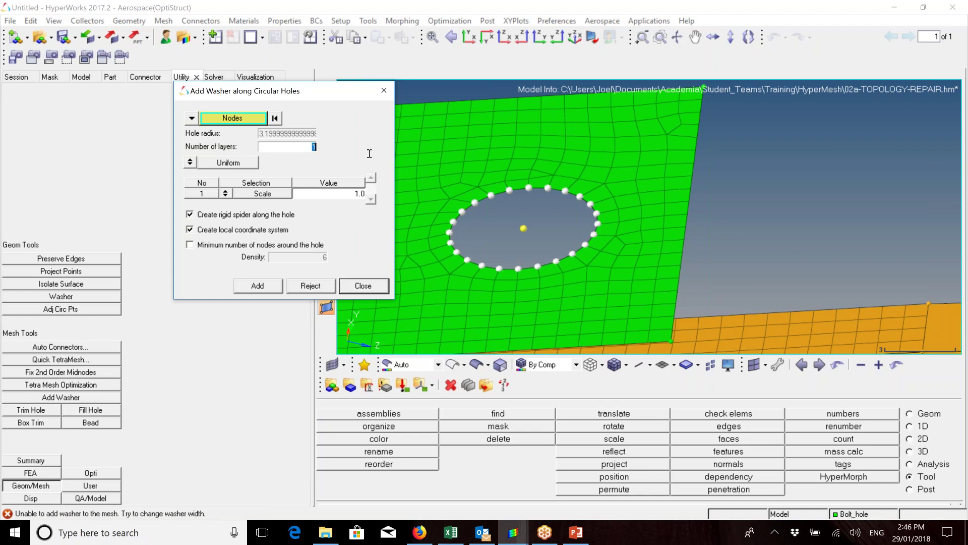
drag(348, 194, 386, 192)
text(0.5)
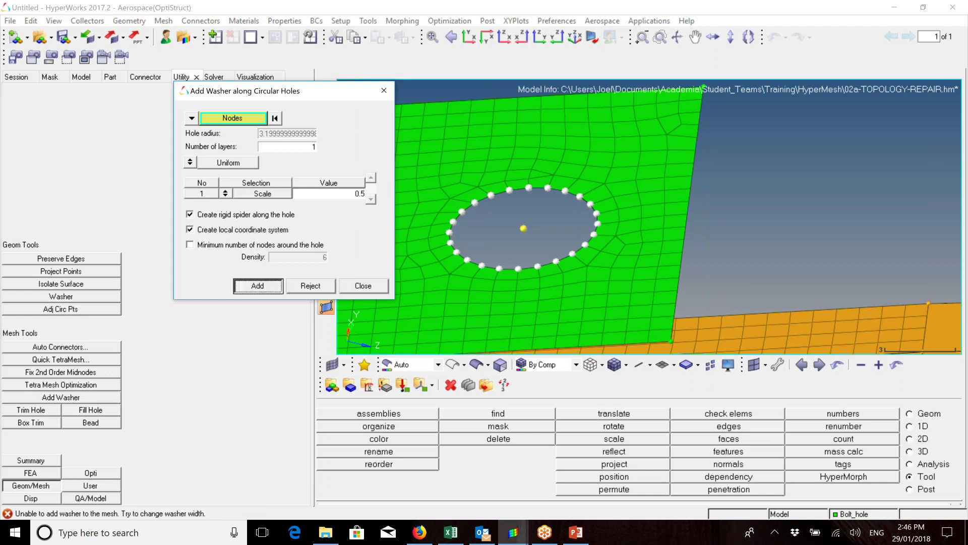
click(257, 286)
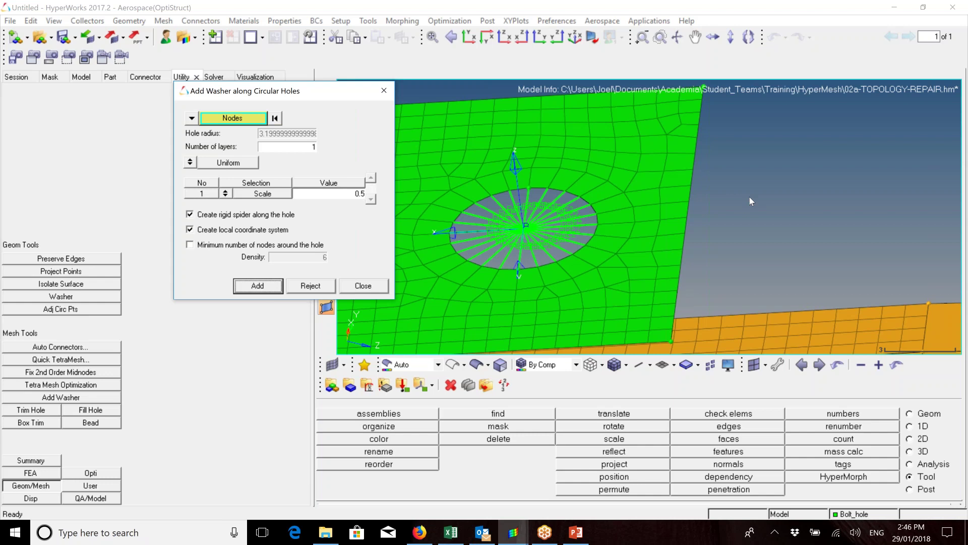
click(754, 220)
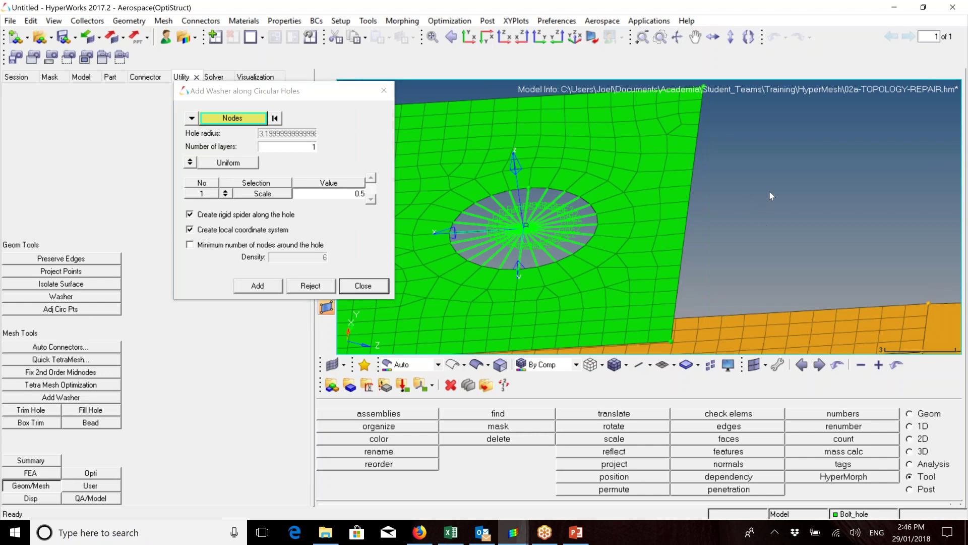
Select the nodes by path all around the hole edge in the orange bracket and accept them for the washer.
ctrl+scroll(770, 192, down, 1)
ctrl+scroll(708, 105, down, 2)
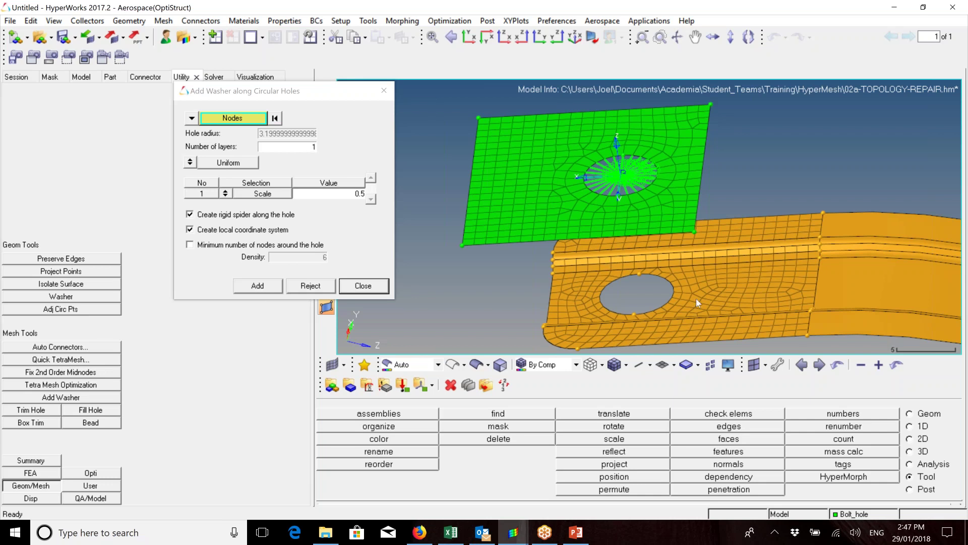
scroll(645, 307, up, 5)
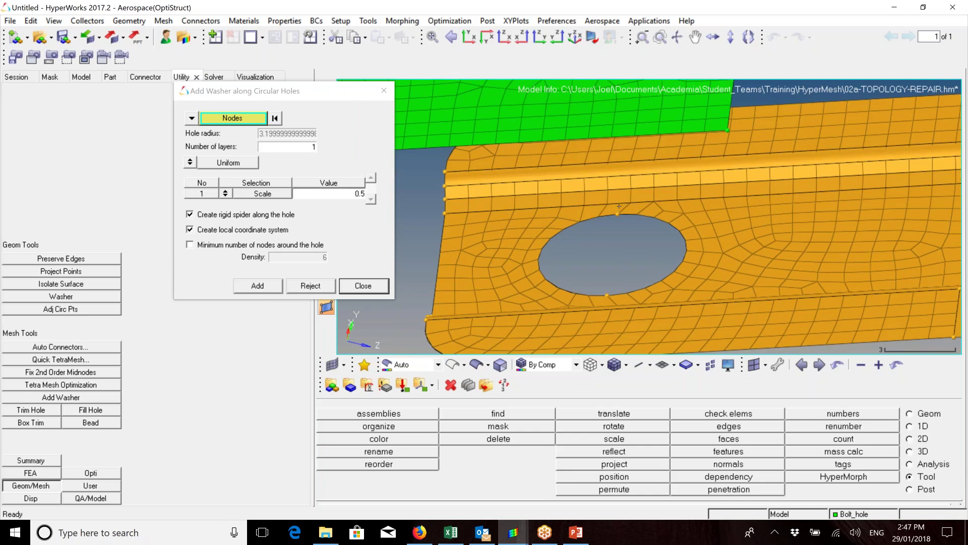
click(242, 119)
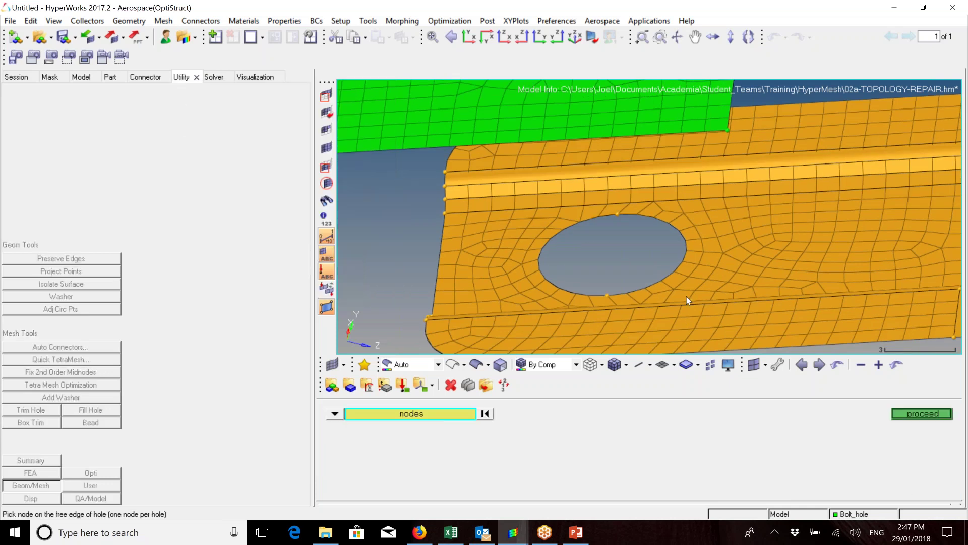
click(564, 229)
click(411, 413)
click(847, 442)
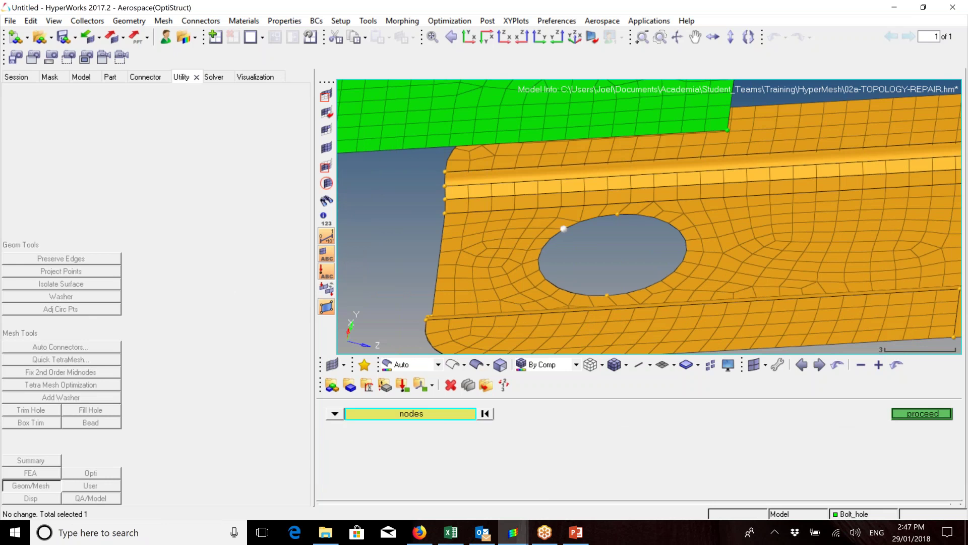
click(558, 289)
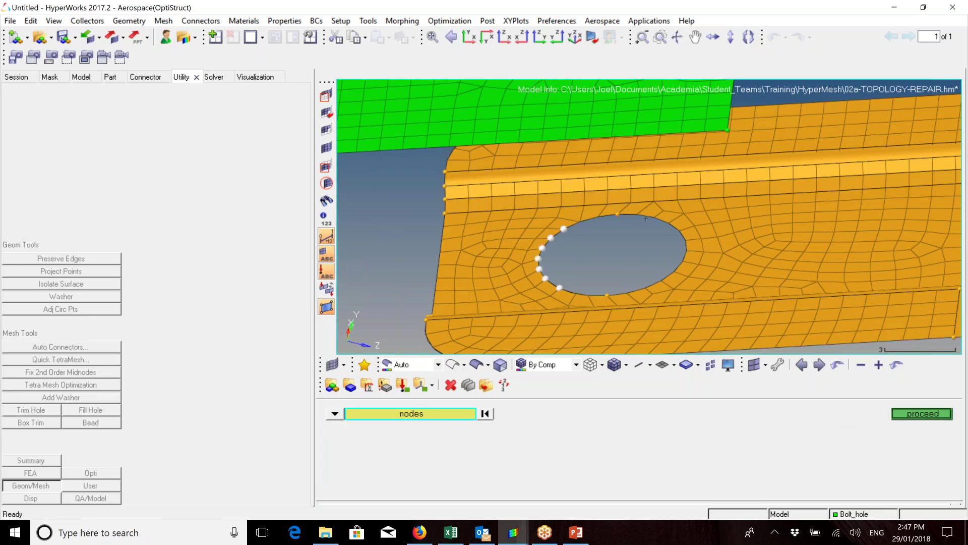
click(679, 230)
click(575, 294)
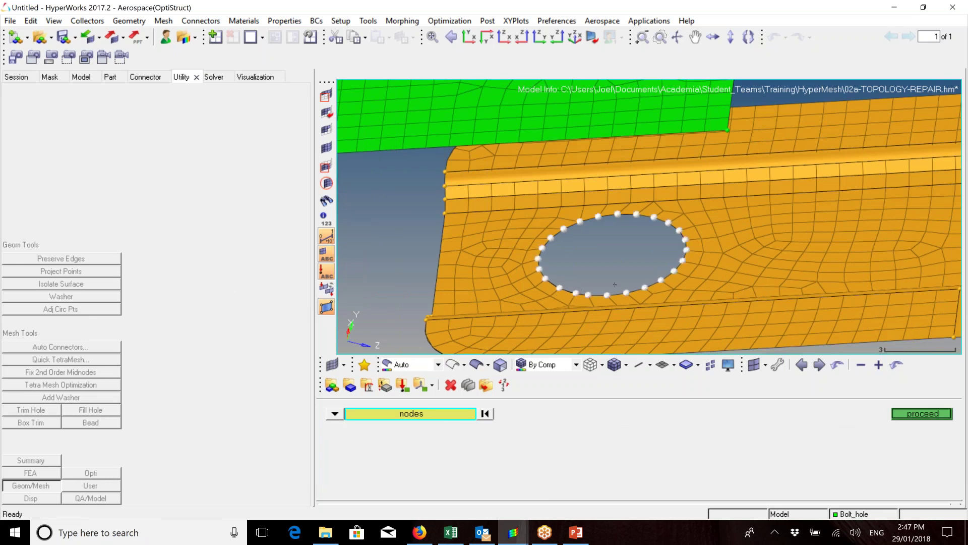
click(924, 413)
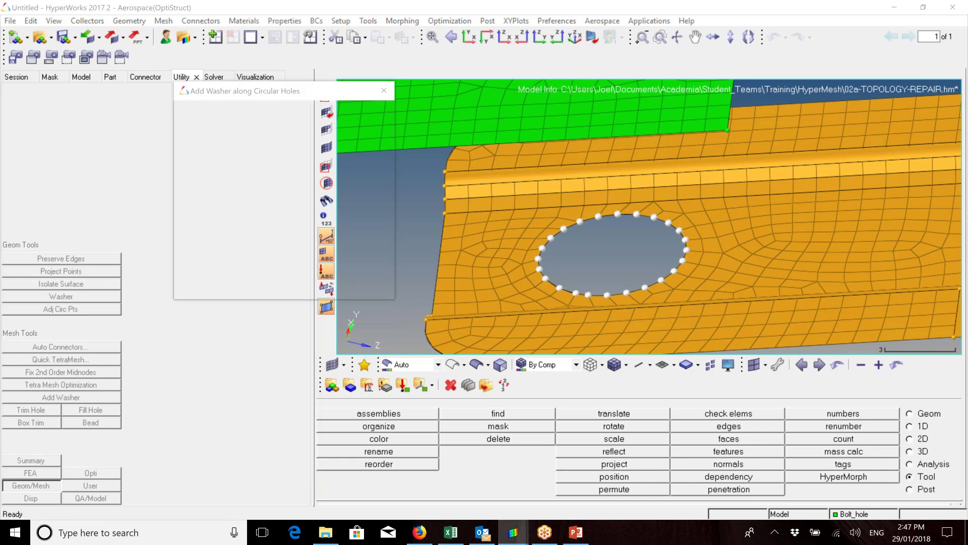
Add the bracket hole's washer at scale 0.1 with a rigid spider and local coordinate system, and close the washer tool.
double_click(349, 193)
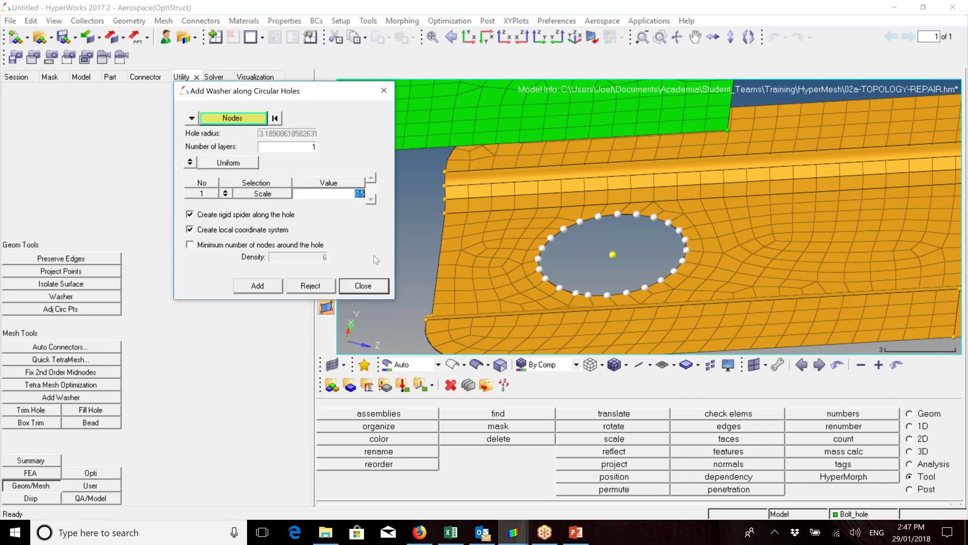
text(0.1)
click(258, 286)
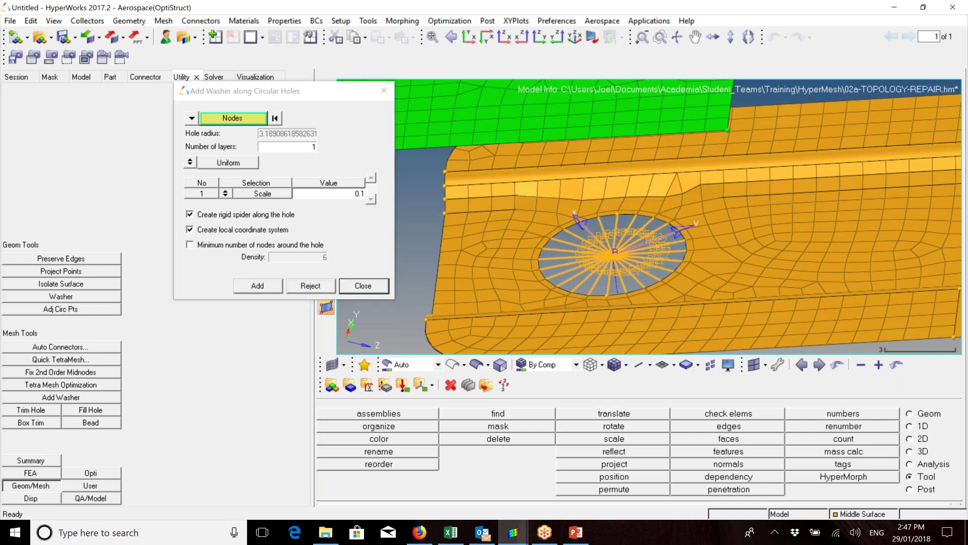
scroll(547, 260, up, 3)
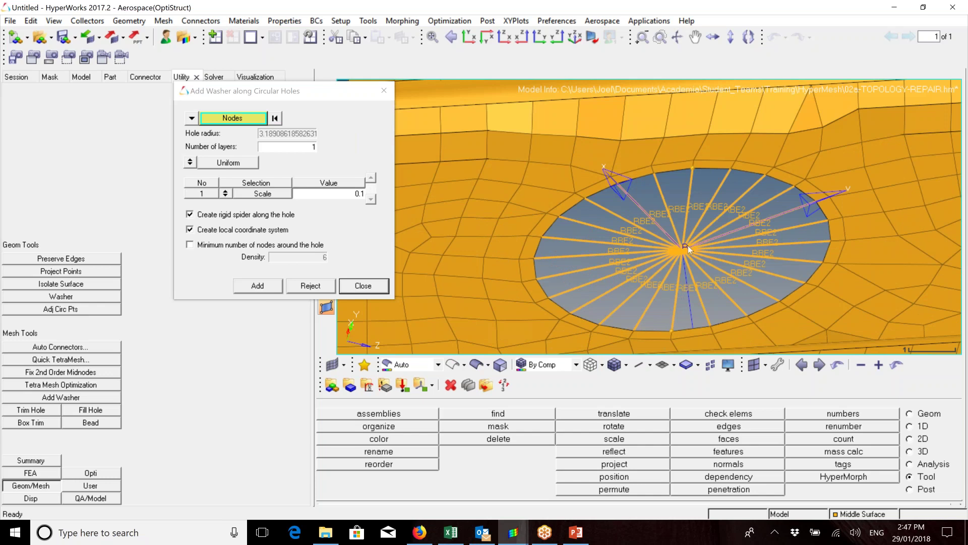
scroll(688, 246, down, 5)
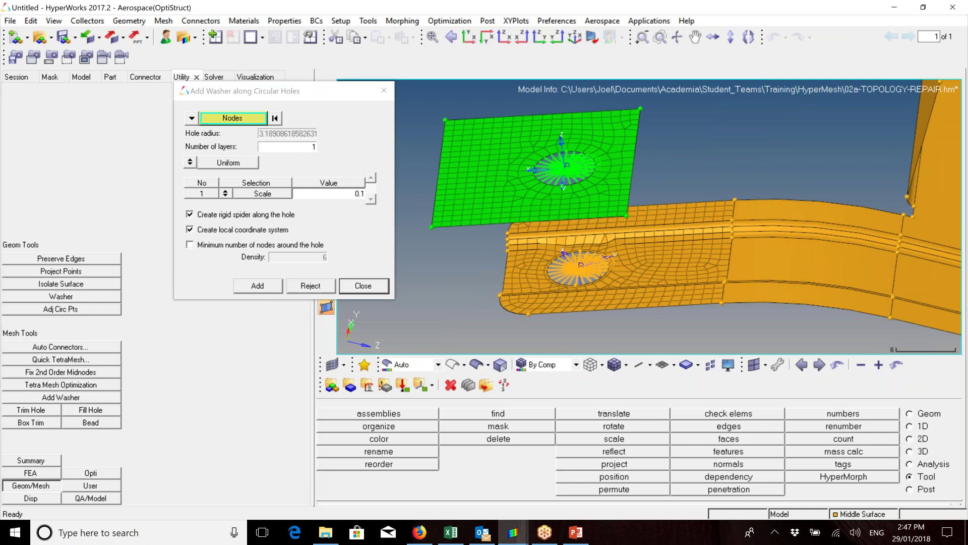
click(362, 286)
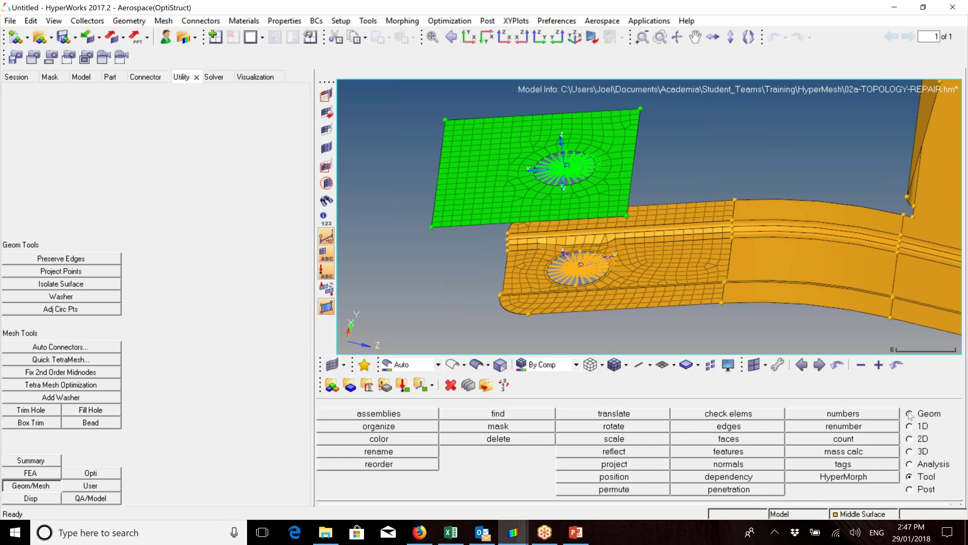
Create a CBEAM bar element from the bracket hole's centre node to the plate hole's centre node, using the same nodes for orientation.
click(911, 426)
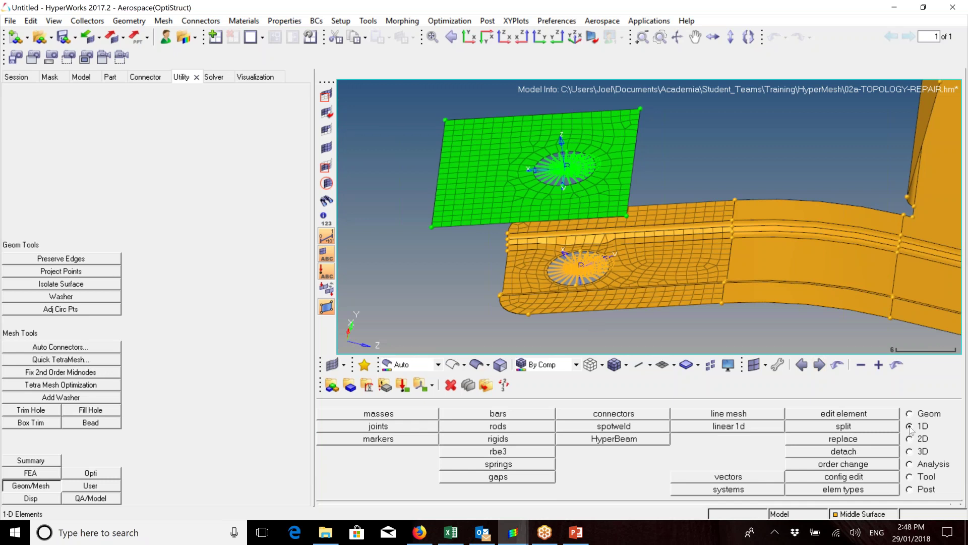
click(544, 412)
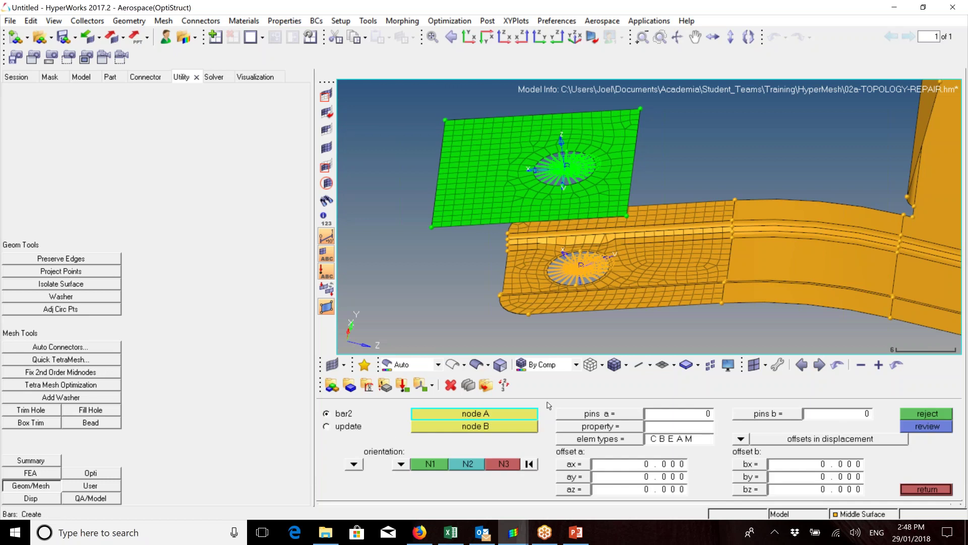
click(437, 465)
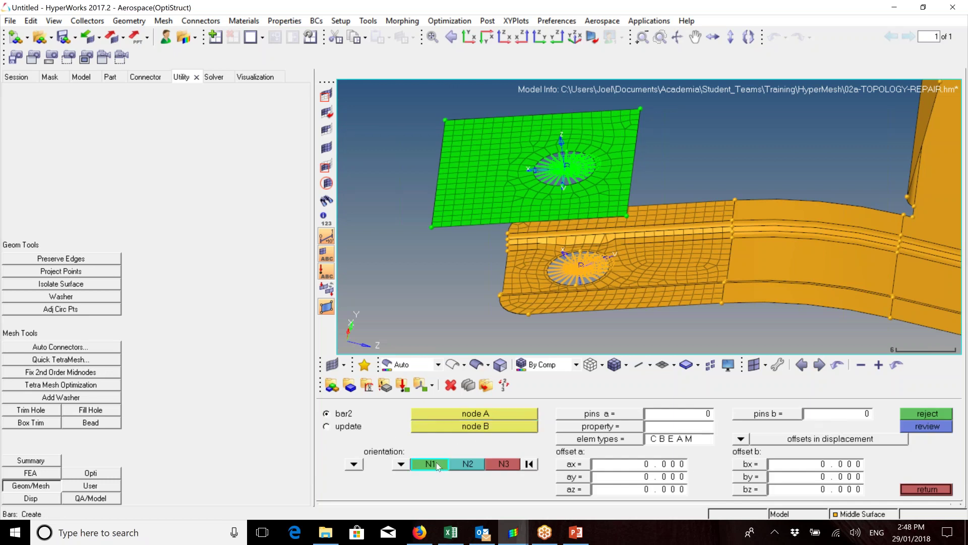
click(581, 268)
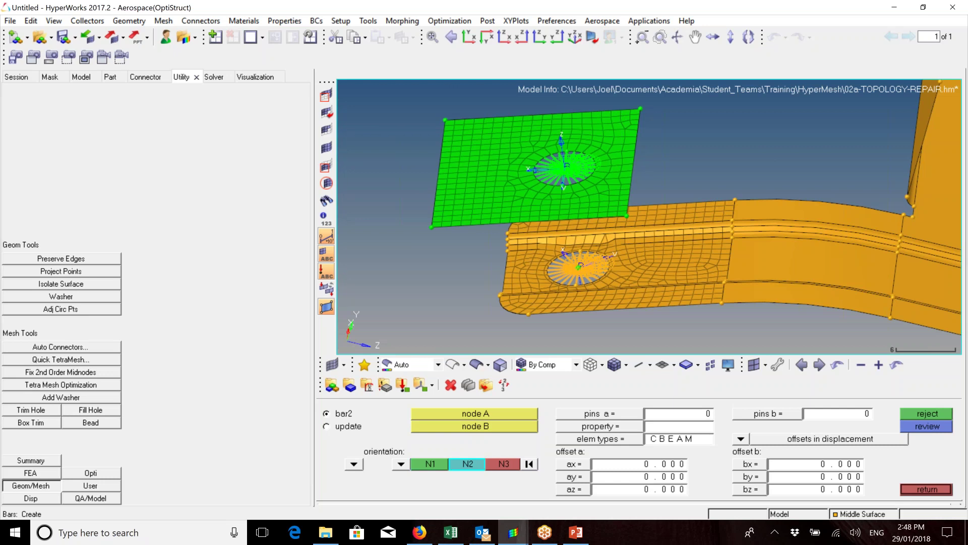
click(567, 167)
click(493, 414)
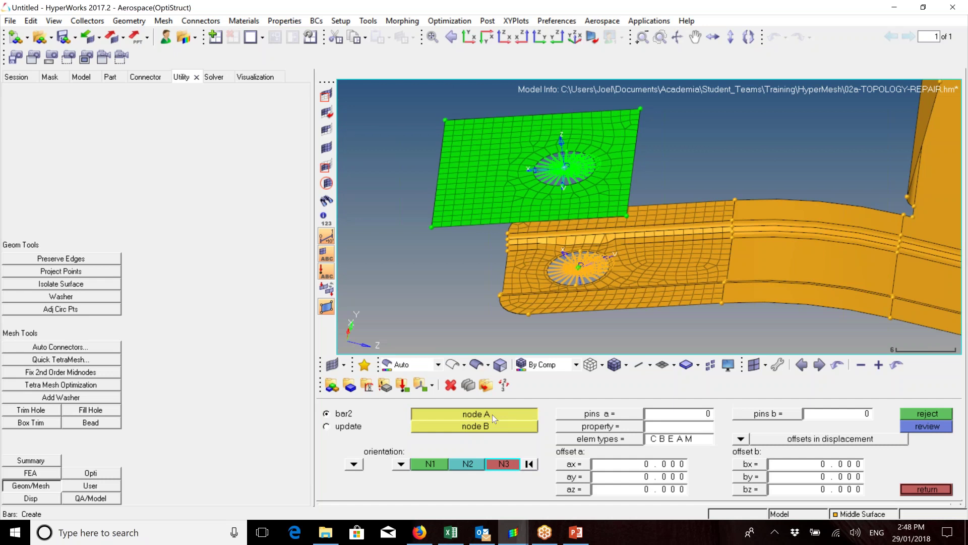
click(580, 268)
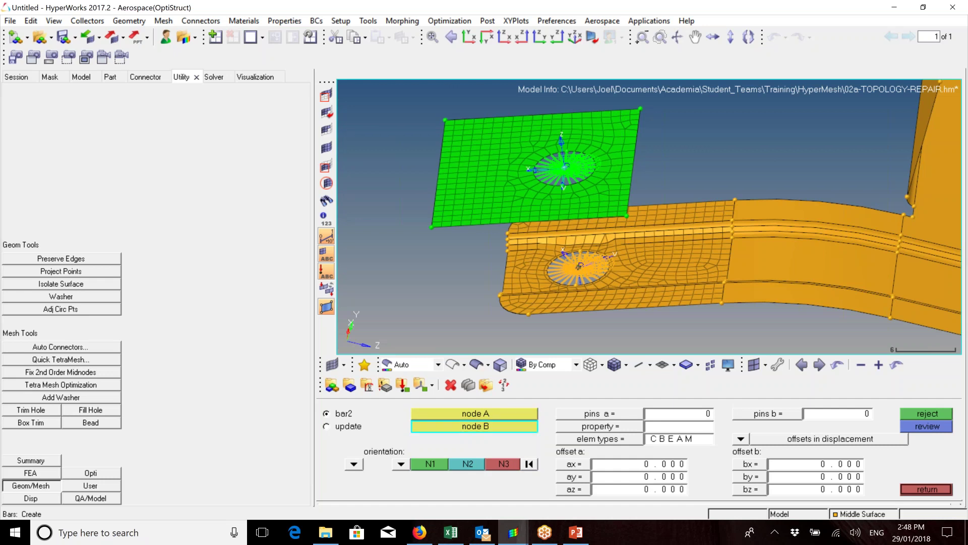
click(566, 167)
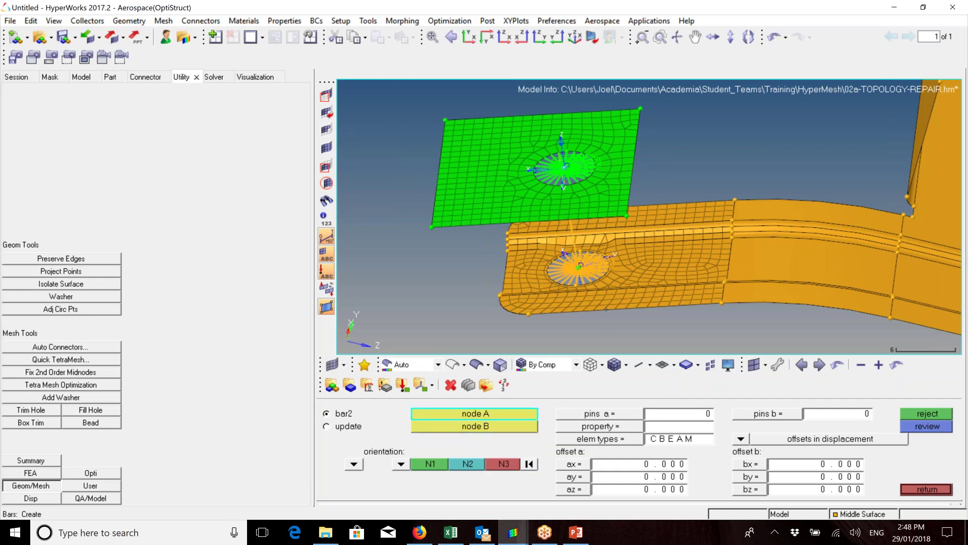
ctrl+drag(576, 306, 617, 181)
ctrl+scroll(595, 242, up, 3)
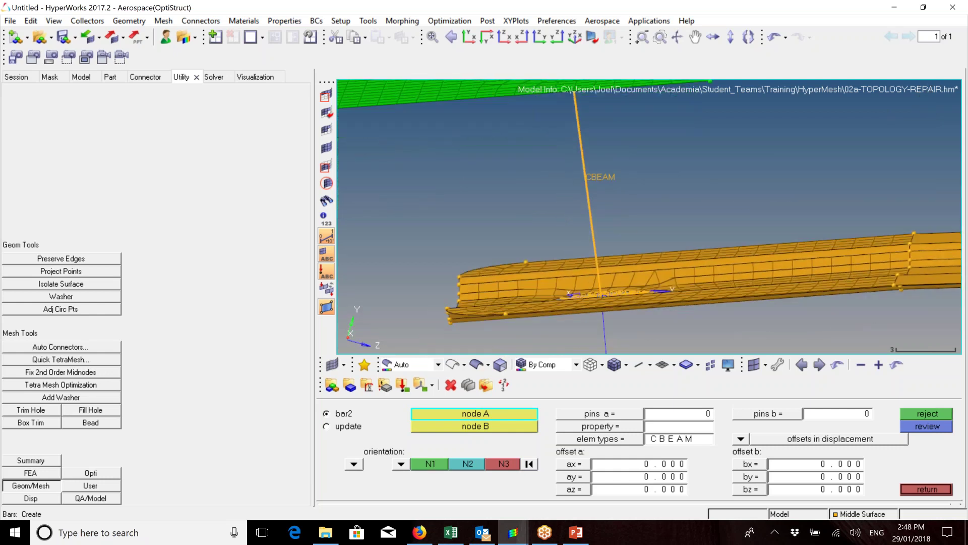
Update the bar element between the two hole centres to the CBAR element type and leave the bars tool.
click(676, 439)
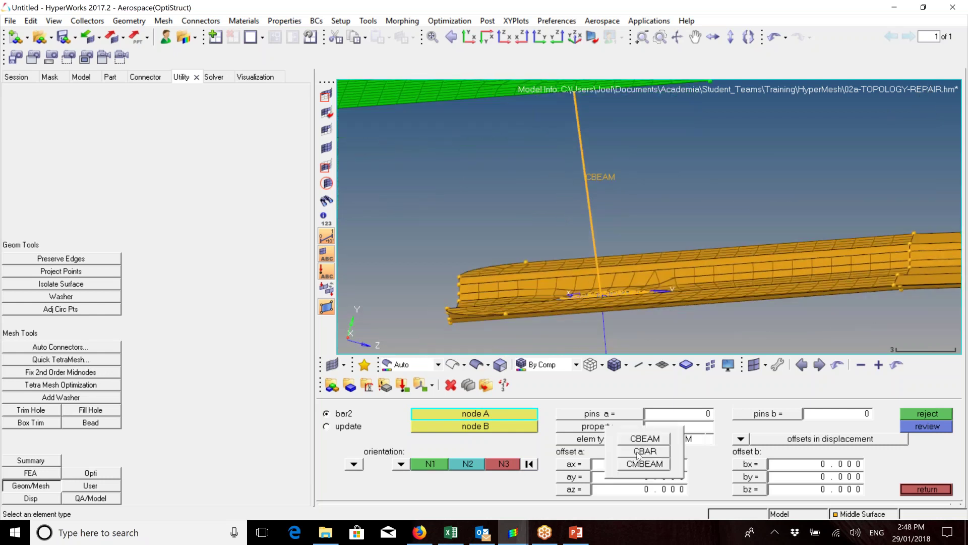
click(643, 452)
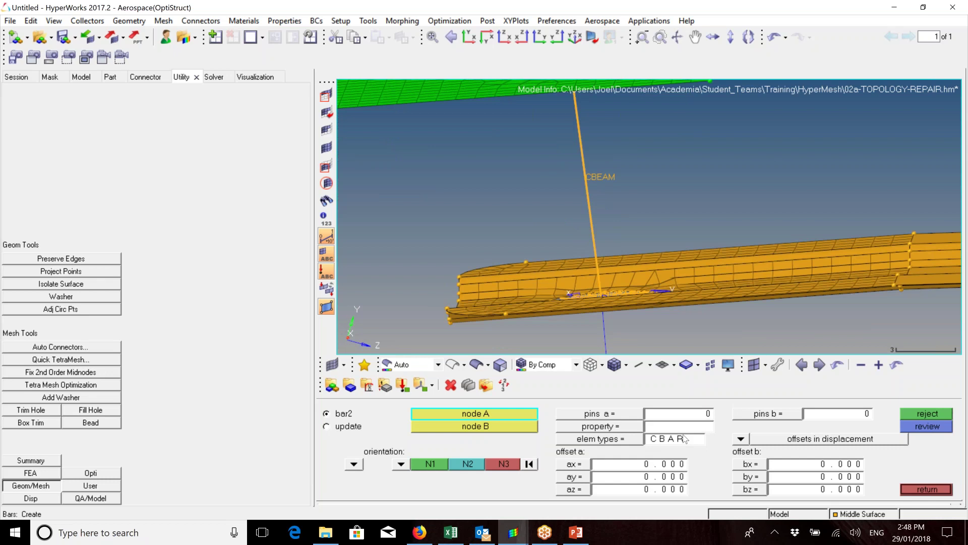
click(326, 427)
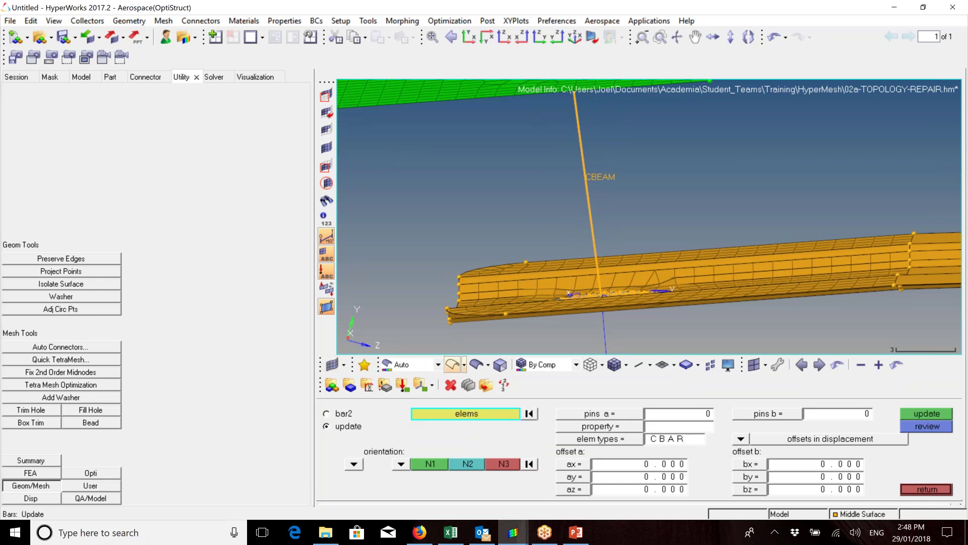
click(582, 145)
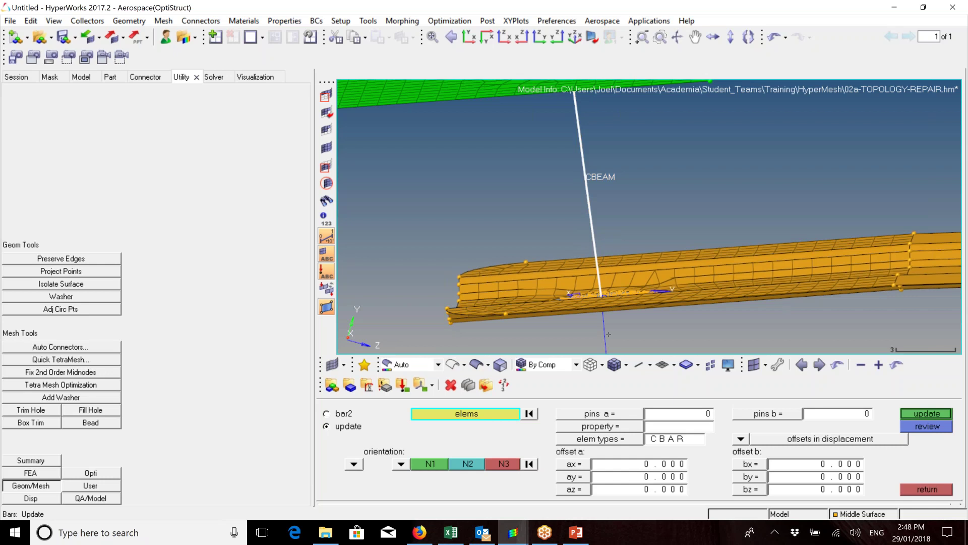
click(687, 439)
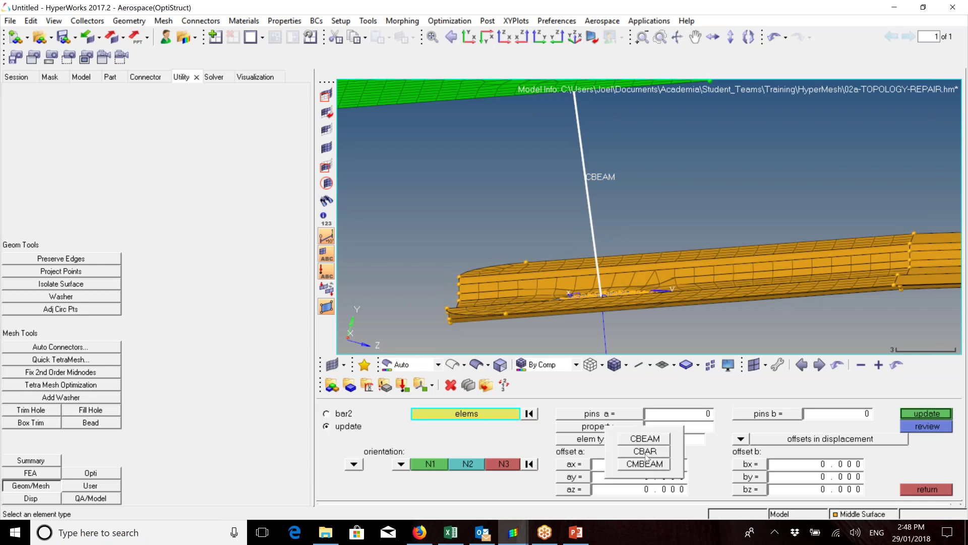
click(646, 451)
click(943, 415)
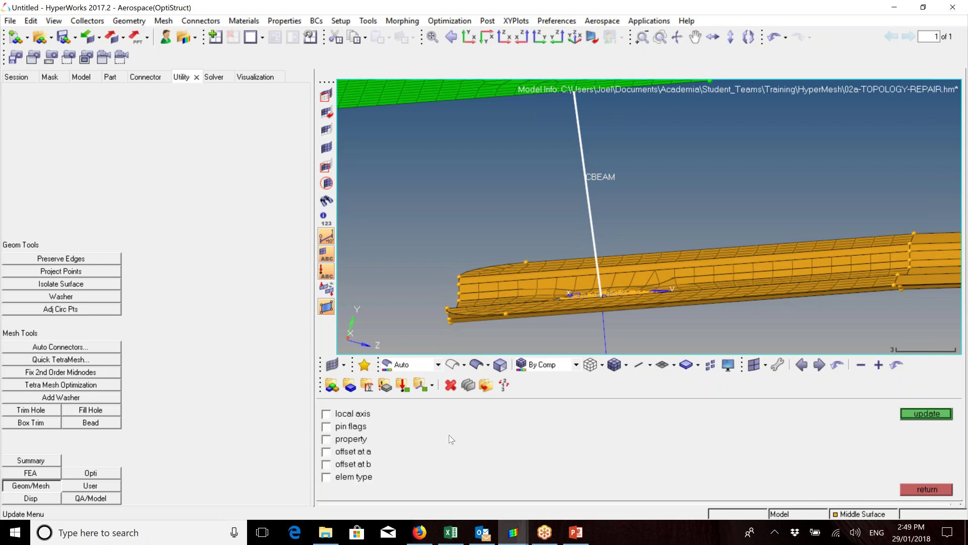
click(325, 477)
click(926, 413)
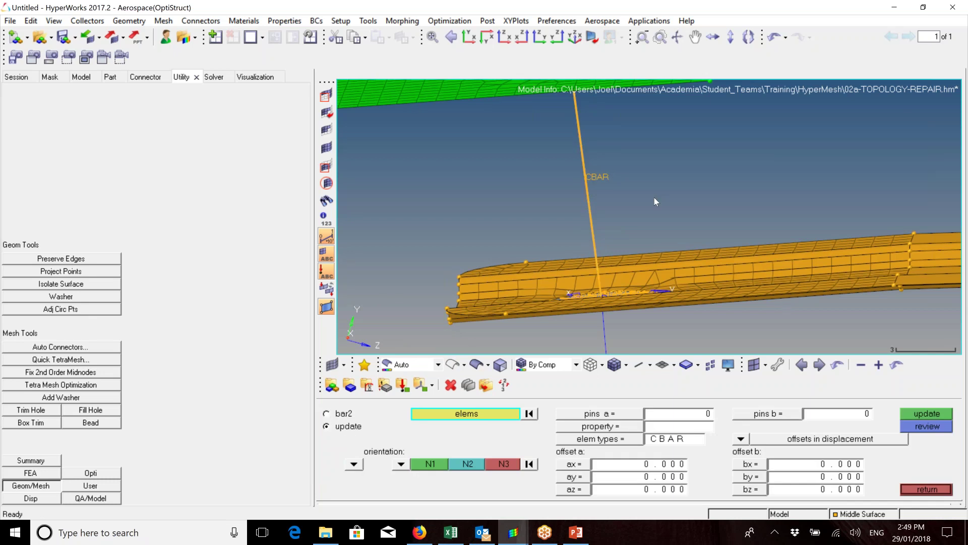
ctrl+drag(654, 198, 585, 210)
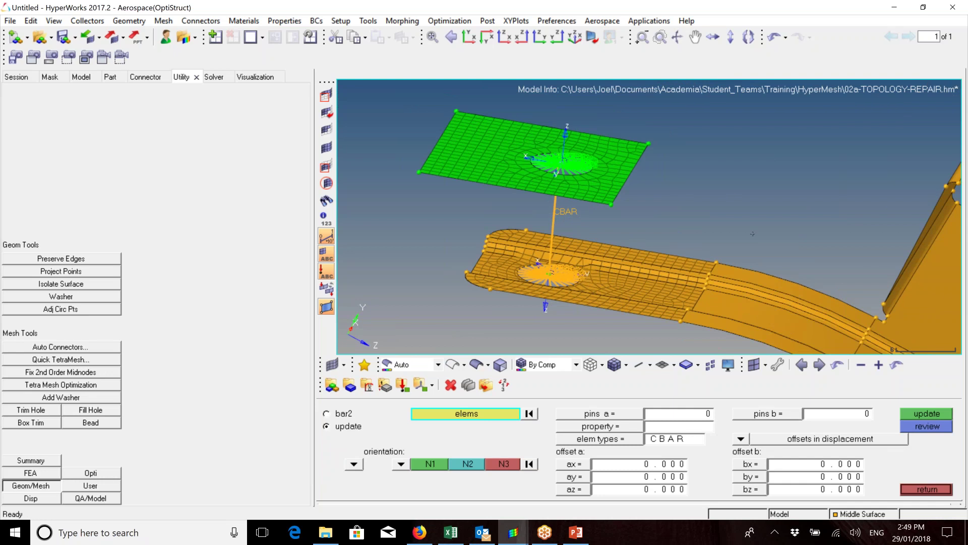
click(937, 488)
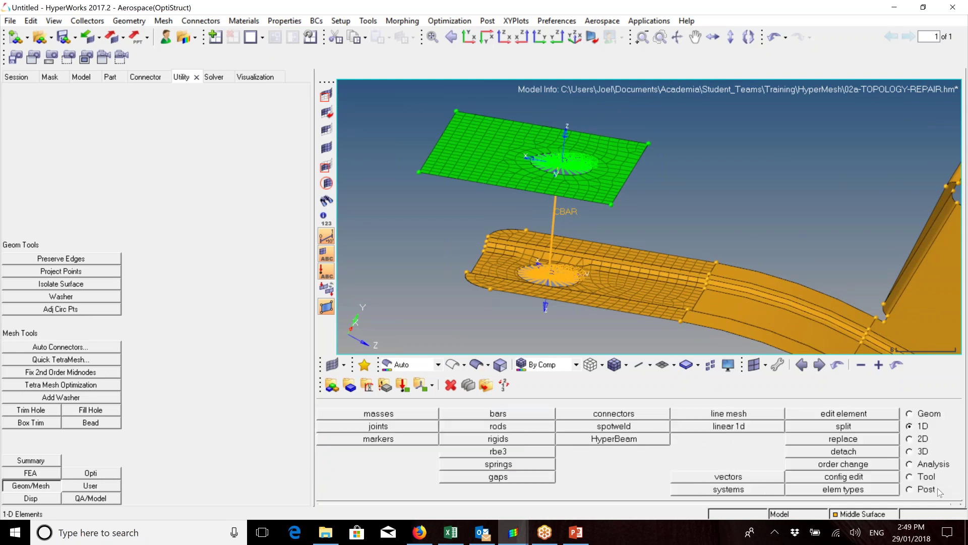
click(634, 442)
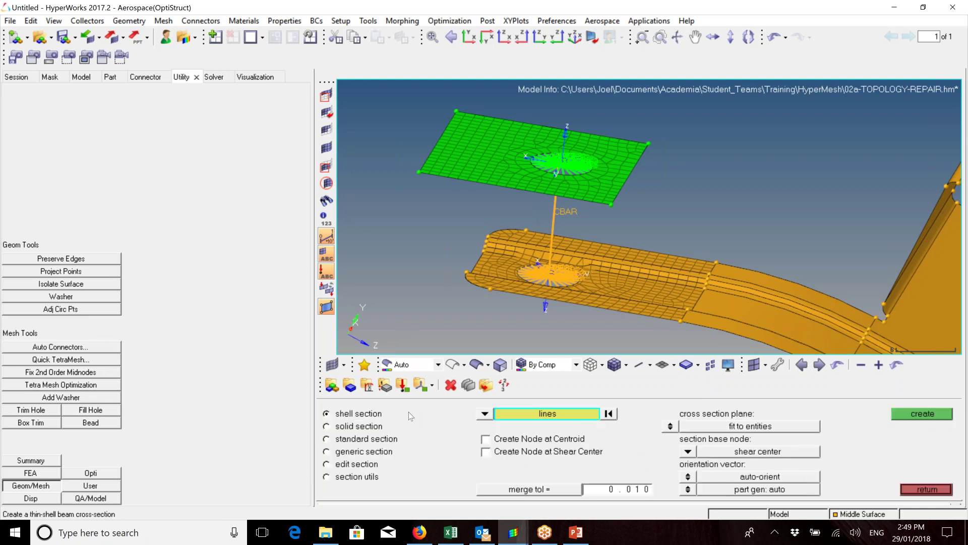
click(916, 417)
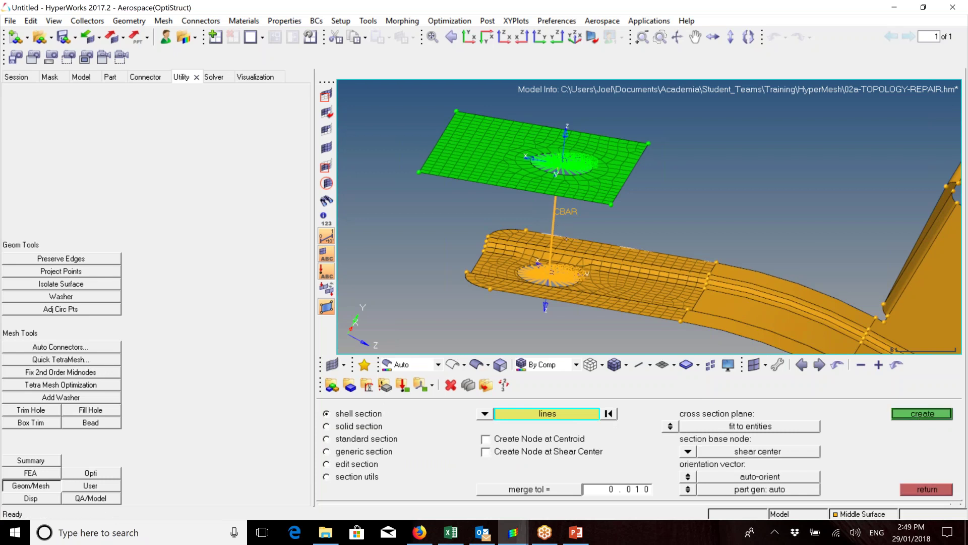
click(376, 425)
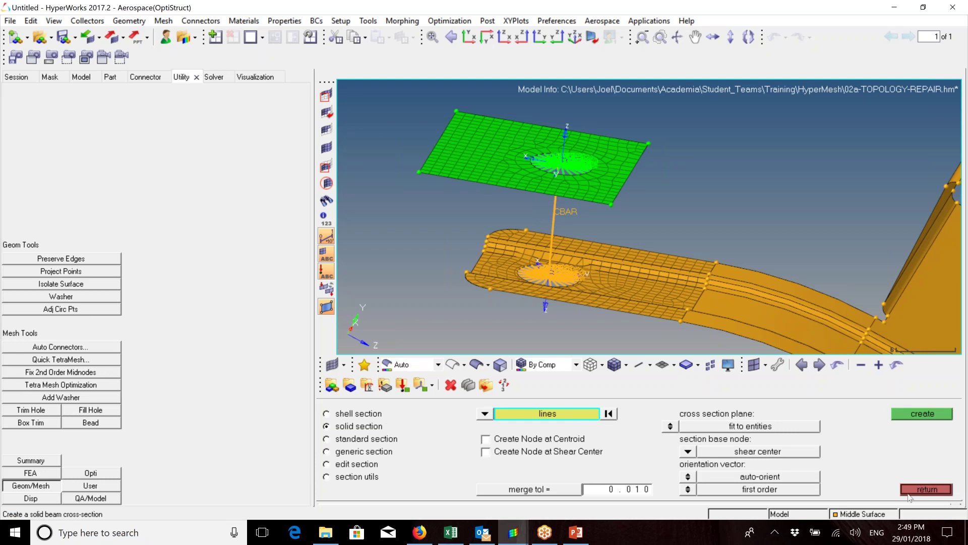
mouse_move(412, 272)
ctrl+mouse_down()
mouse_move(491, 258)
mouse_move(470, 260)
ctrl+mouse_up()
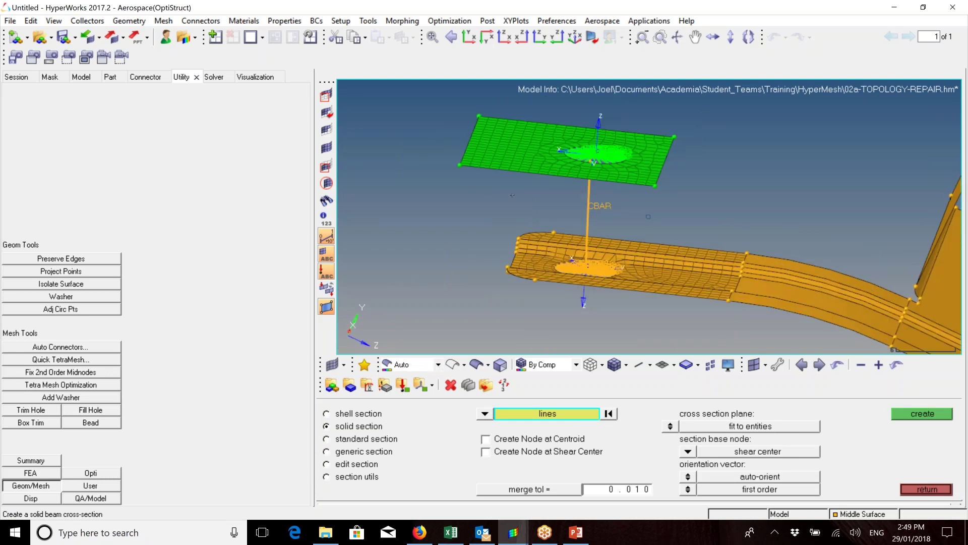
click(534, 10)
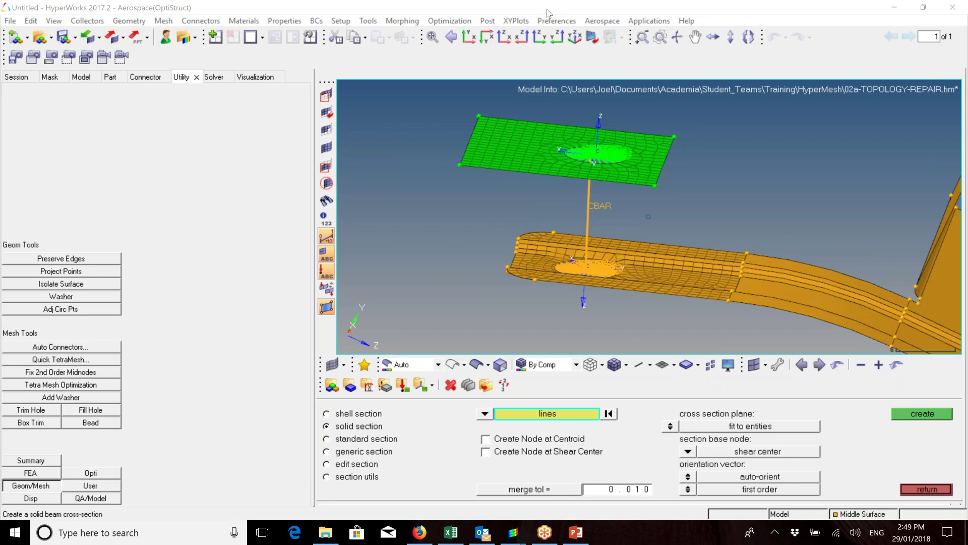
click(368, 21)
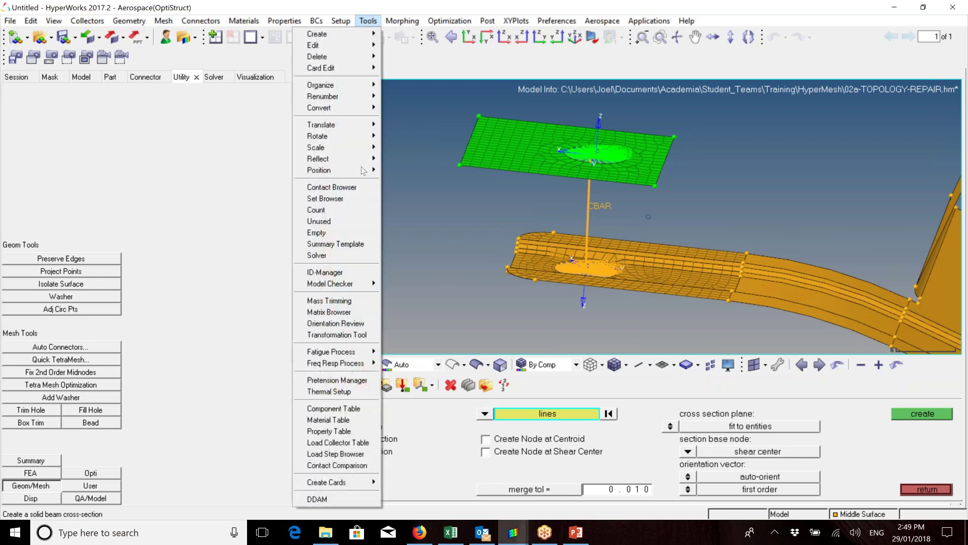
mouse_move(362, 171)
click(466, 256)
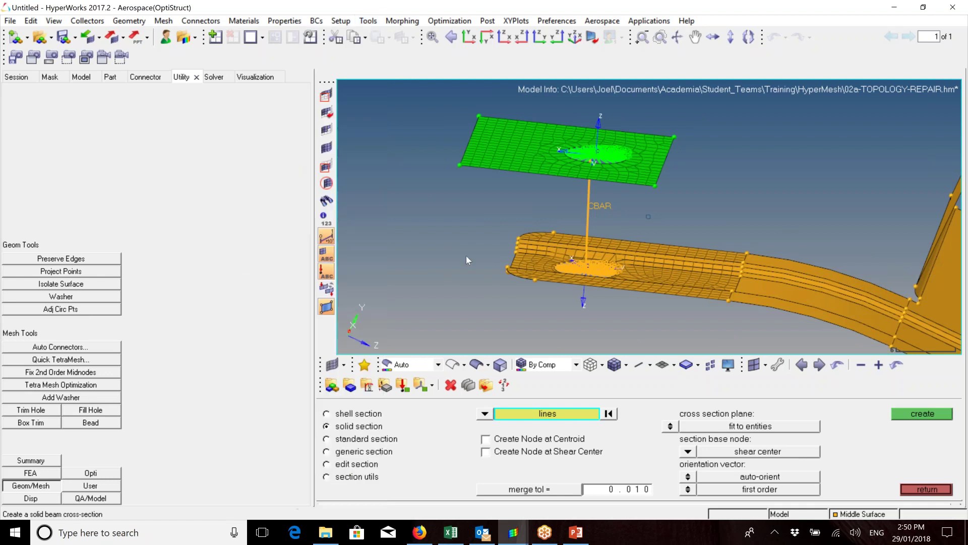
key(f)
mouse_move(575, 532)
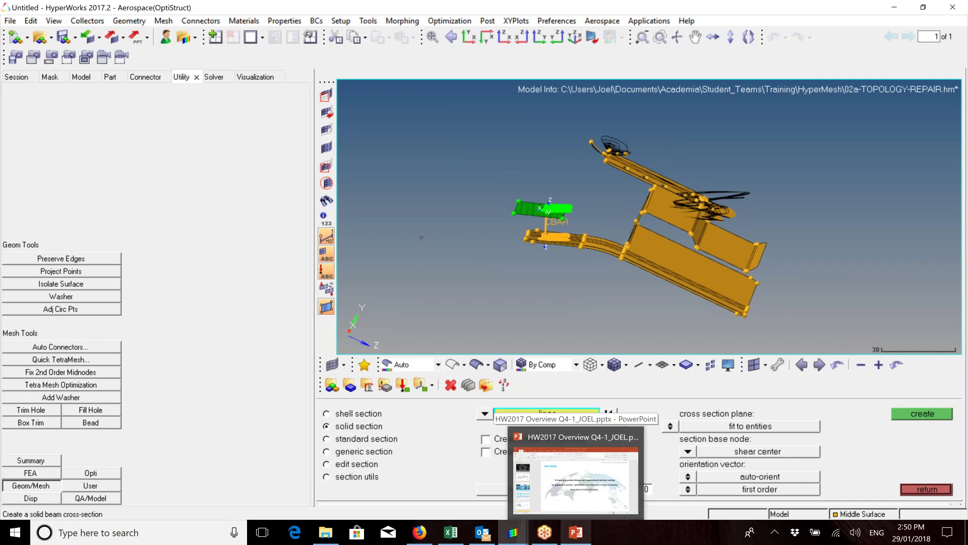
Search for the HyperBeam tool and create a standard solid circle section from the HYPER BEAM library.
key(ctrl+f)
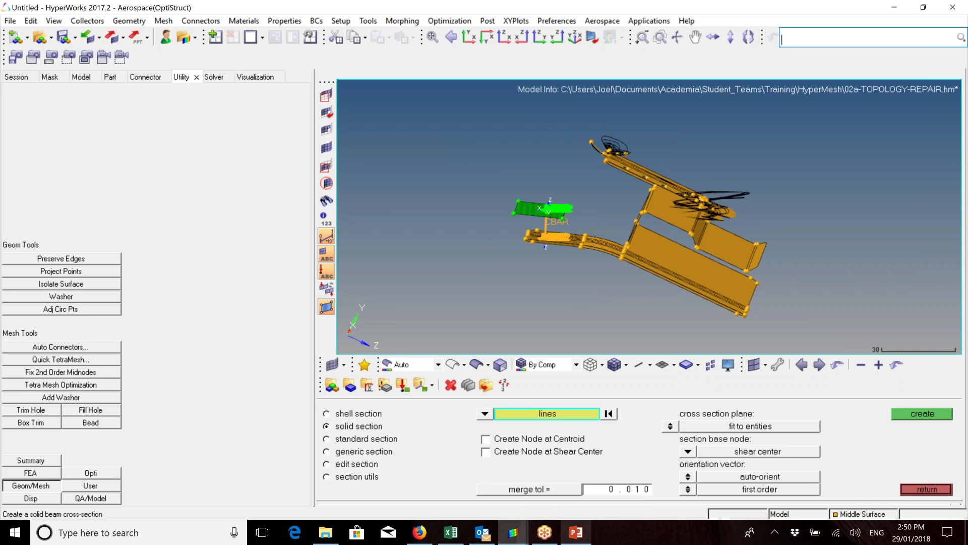
text(hyper)
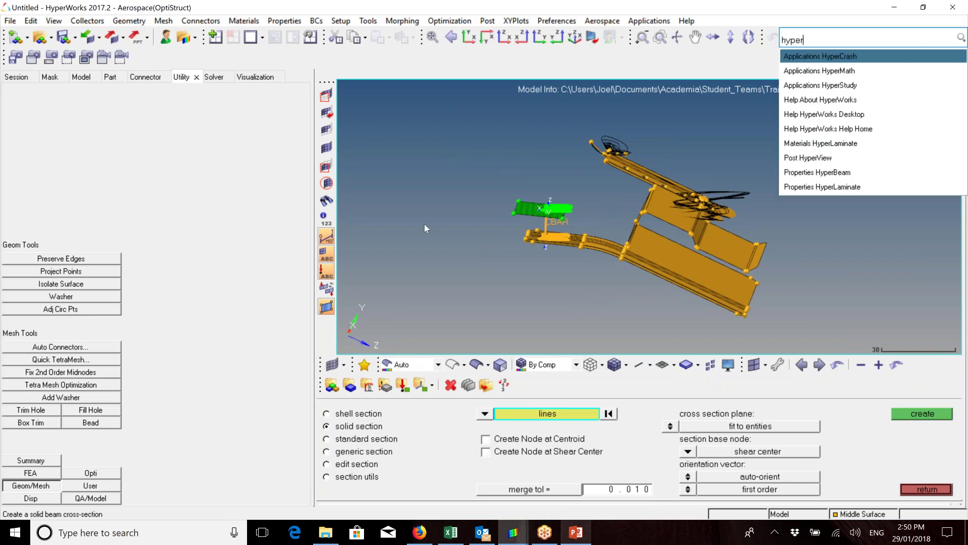
text(beam)
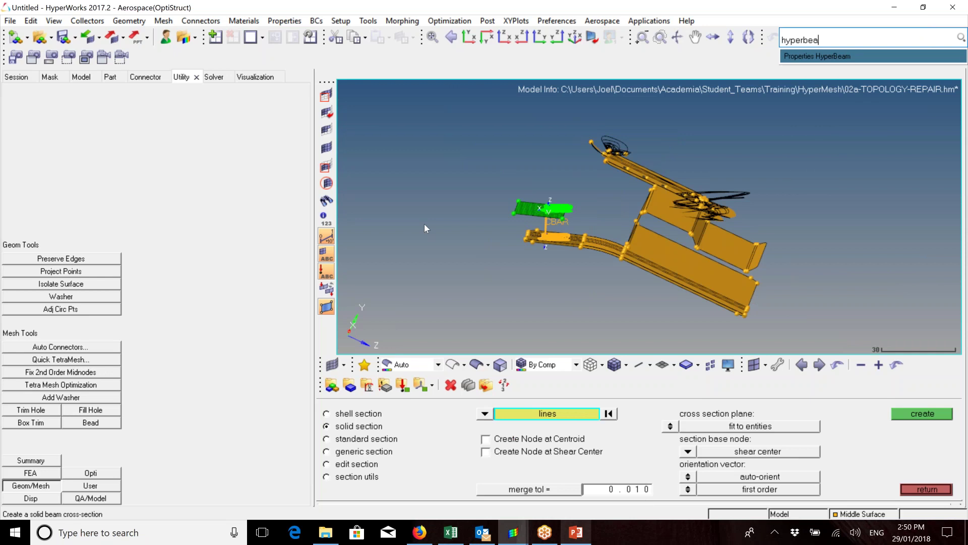
click(797, 56)
click(370, 441)
click(483, 455)
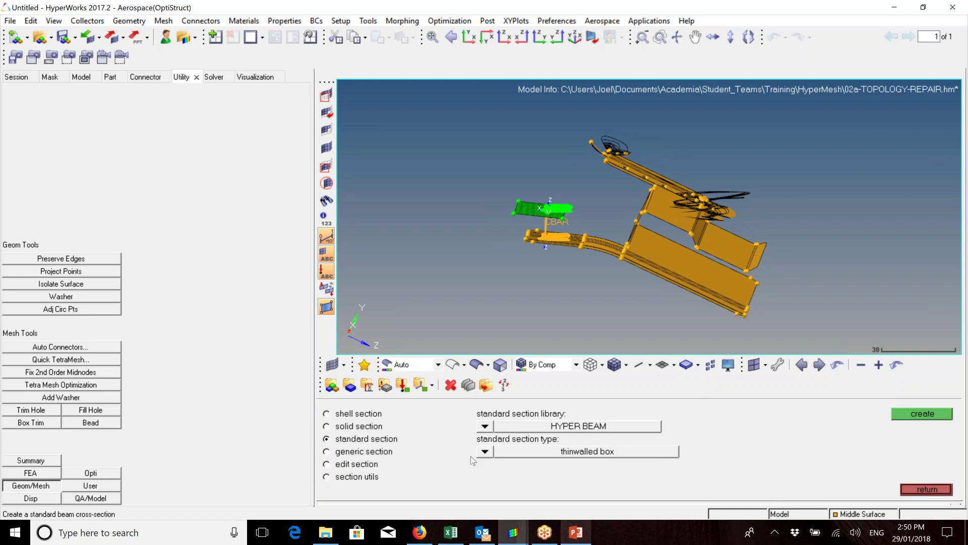
click(485, 451)
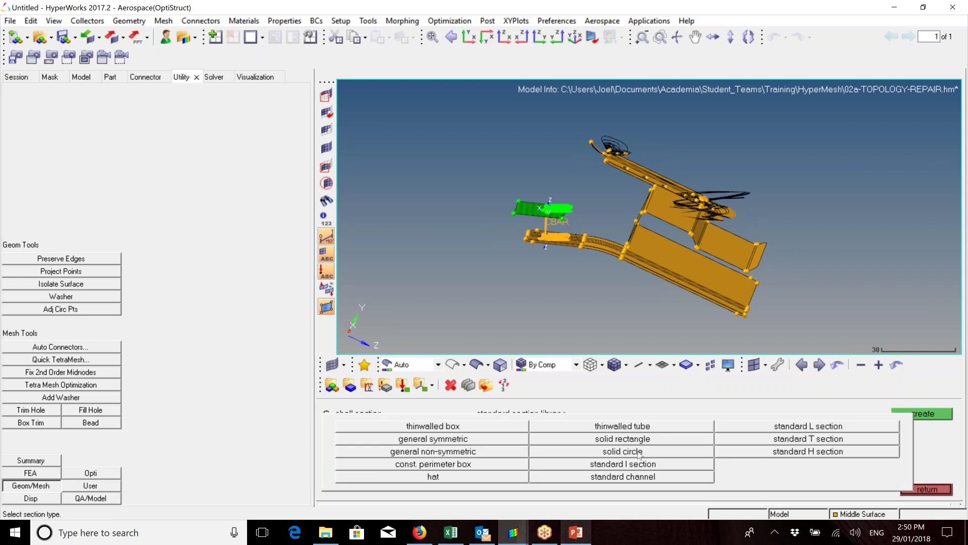
click(641, 454)
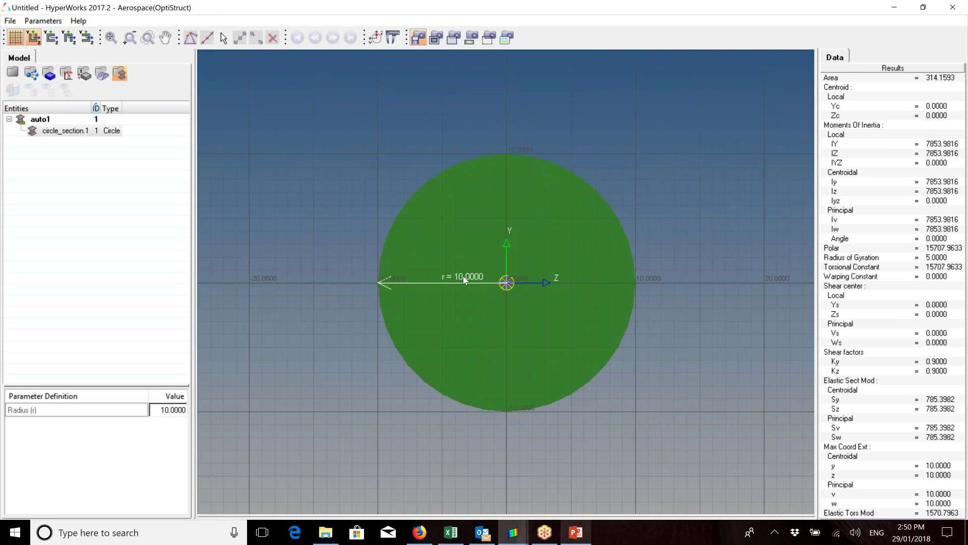
Set the circular beam section's radius to 2 and exit the section editor and HyperBeam tool.
double_click(173, 410)
click(175, 413)
double_click(180, 413)
text(2)
key(Return)
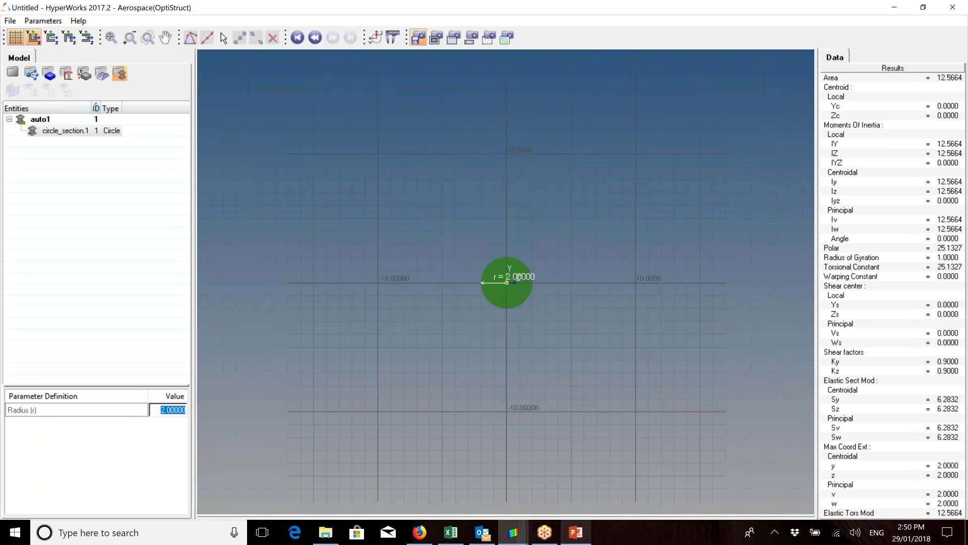
click(10, 21)
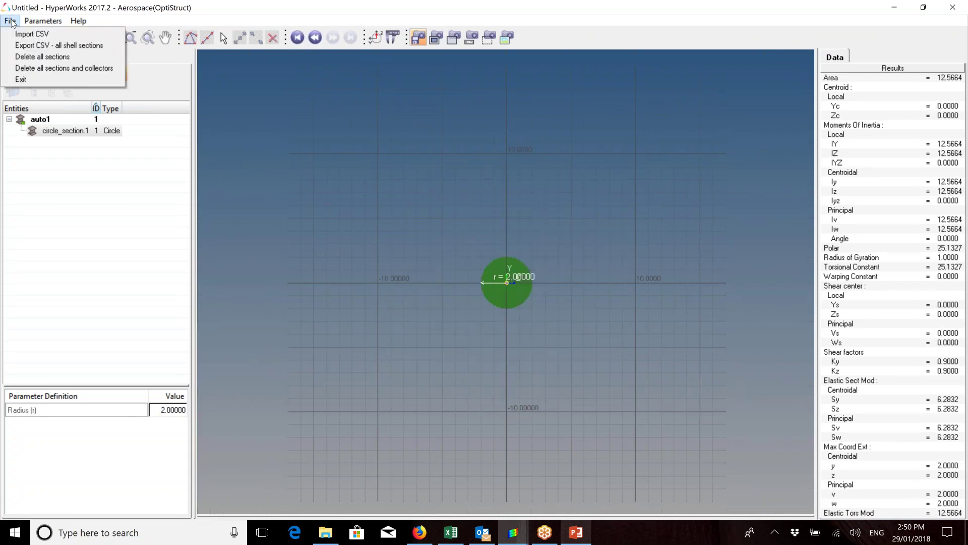
click(36, 82)
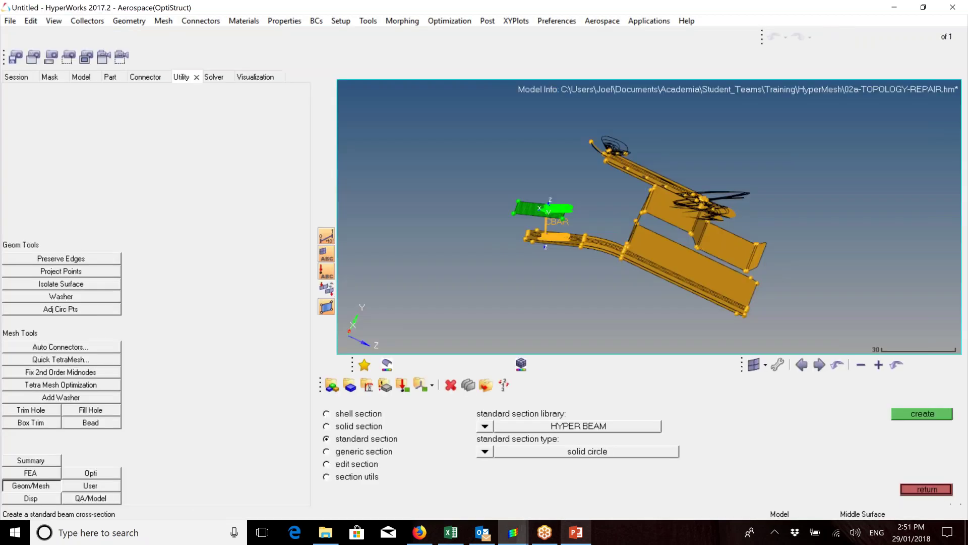
click(937, 489)
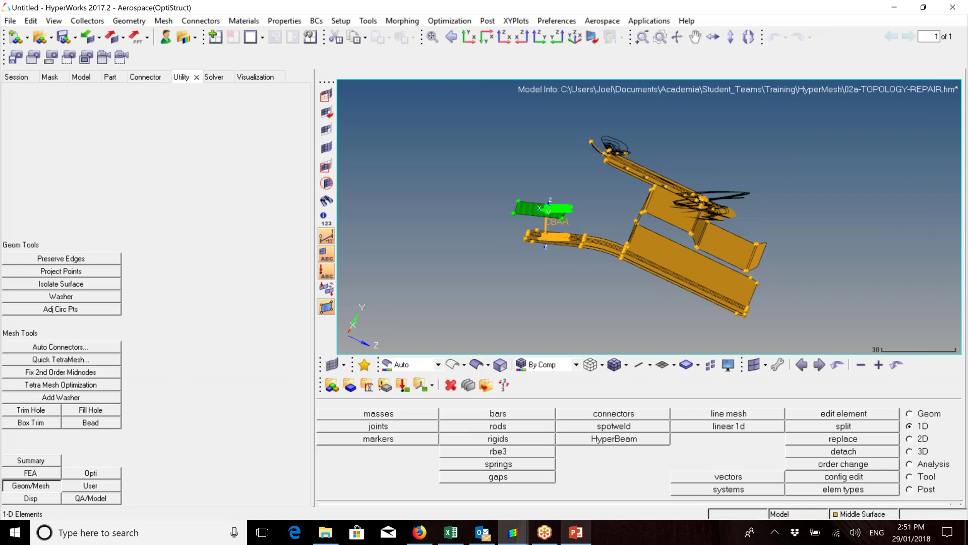
Create a new property in the model browser.
click(81, 76)
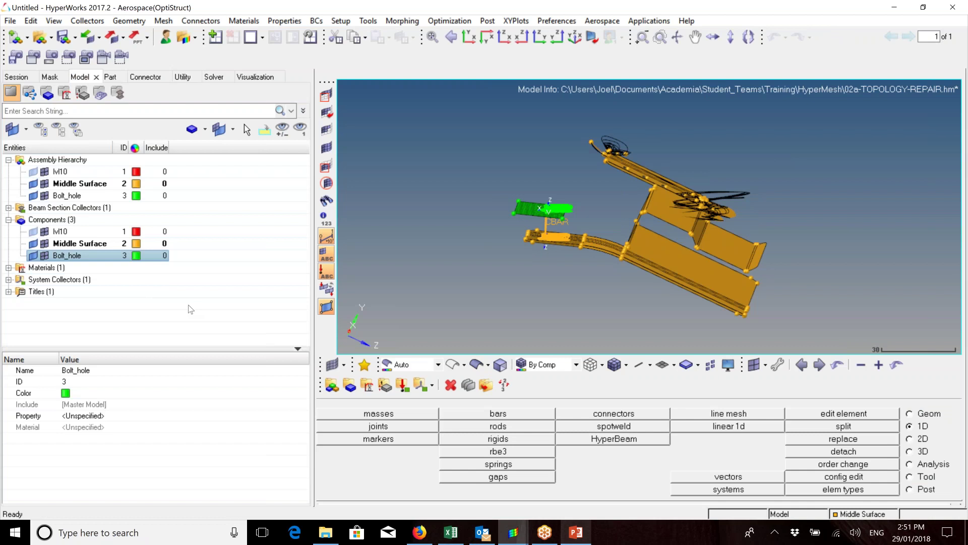
right_click(191, 309)
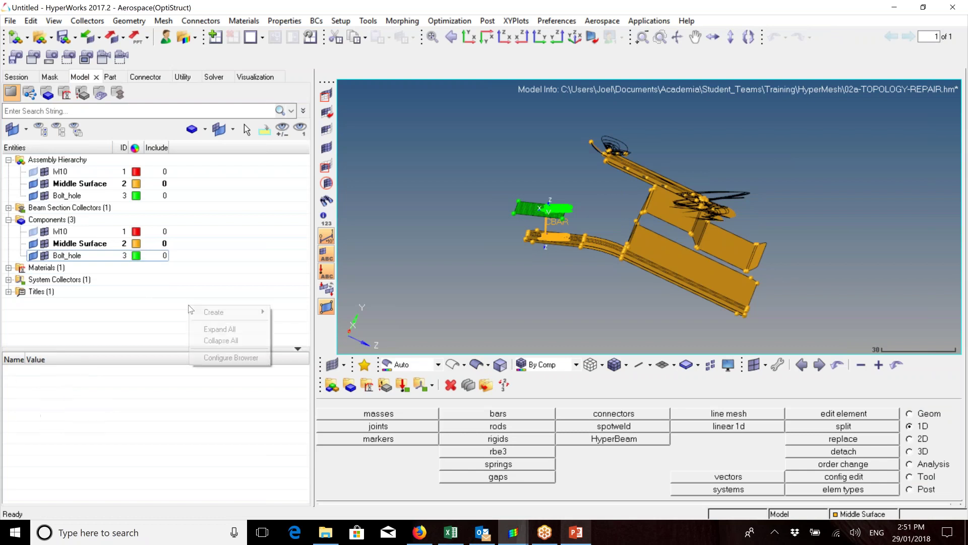
mouse_move(213, 313)
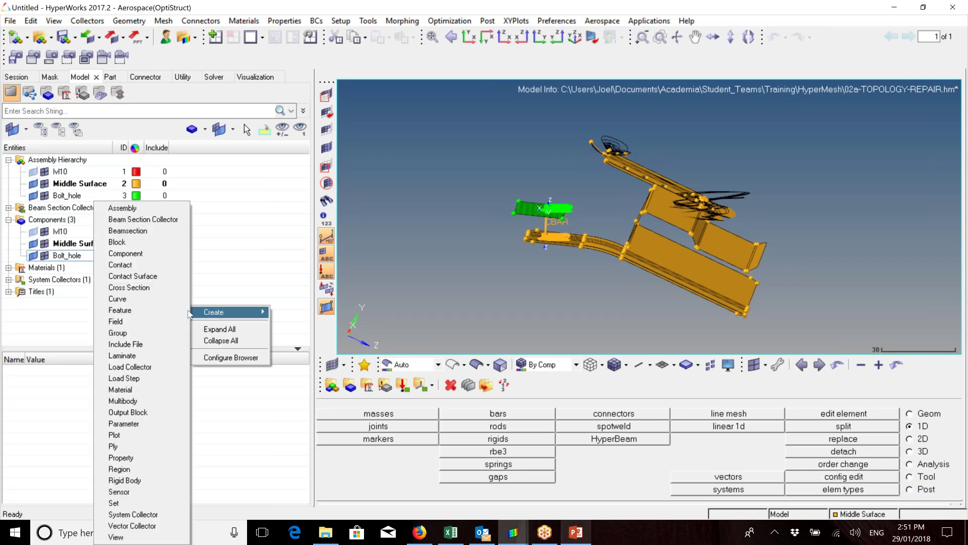
click(146, 457)
Set the new property's card image to PLSOLID and accept the change.
click(132, 443)
click(133, 443)
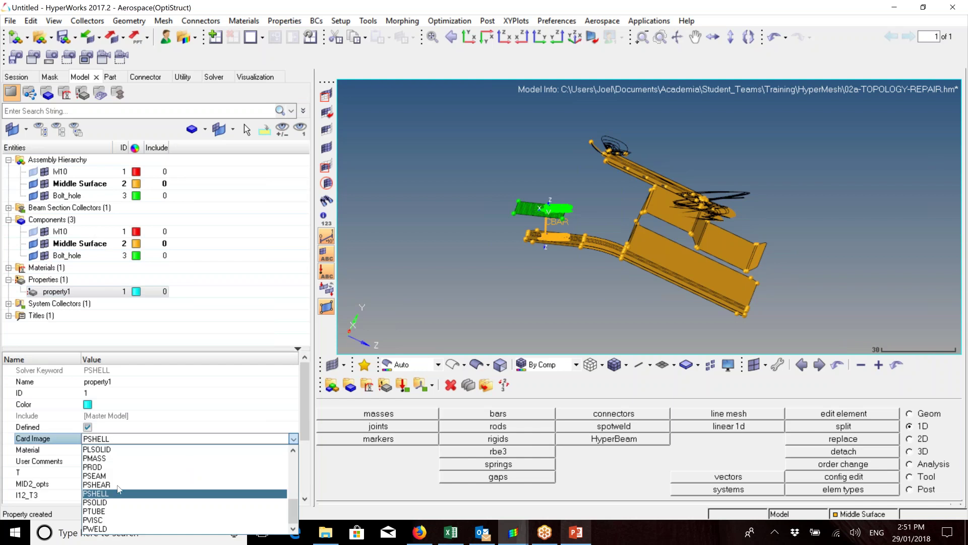
click(120, 449)
click(518, 307)
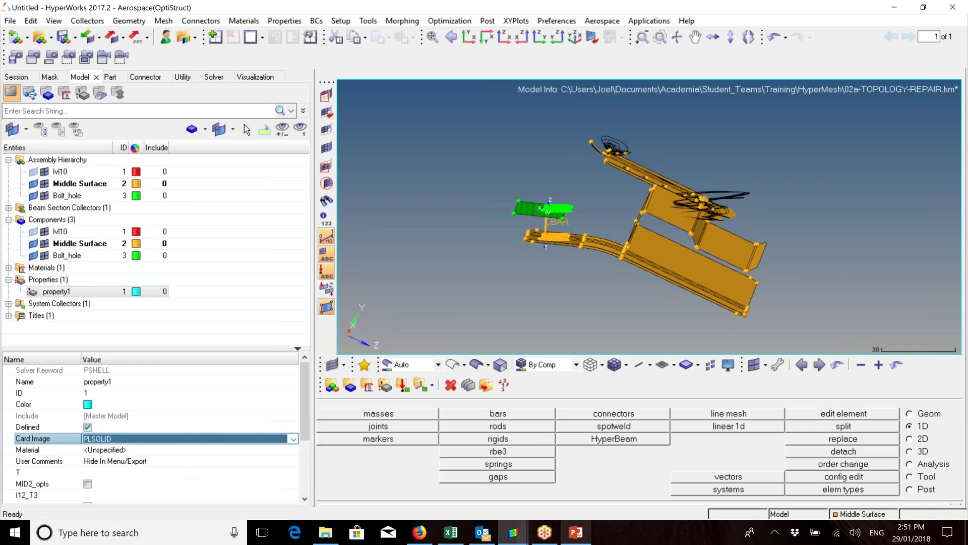
click(157, 450)
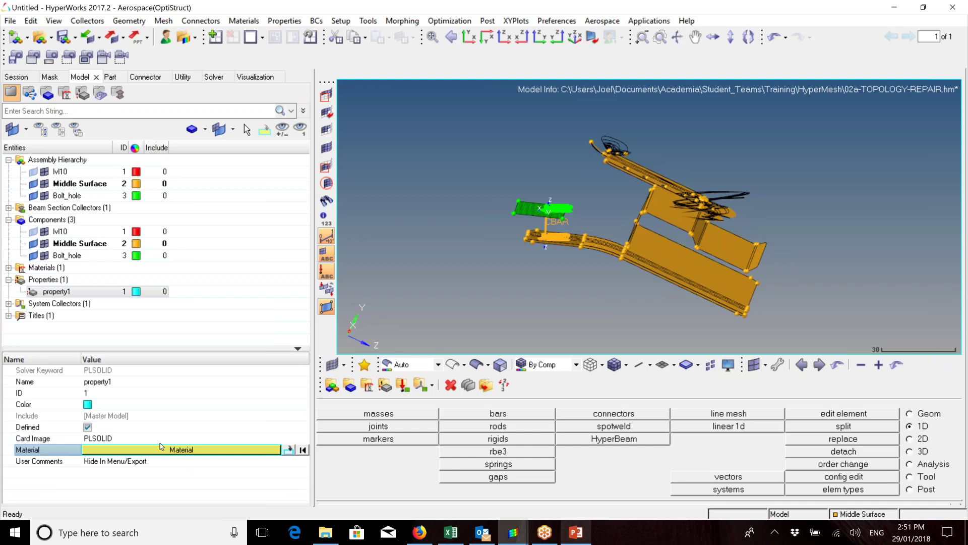
Set the new property's card image to PBEAML and accept the change.
click(160, 440)
scroll(172, 475, up, 3)
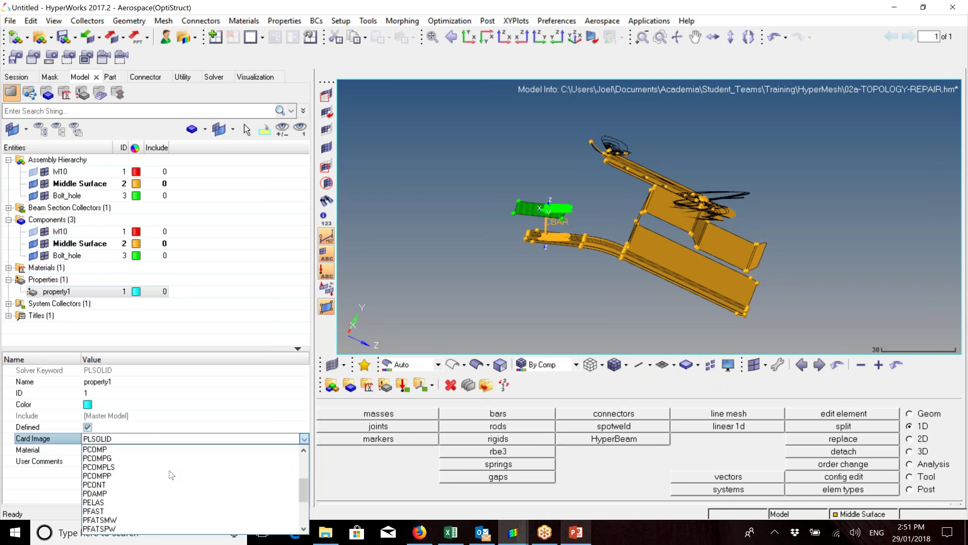
scroll(172, 475, up, 3)
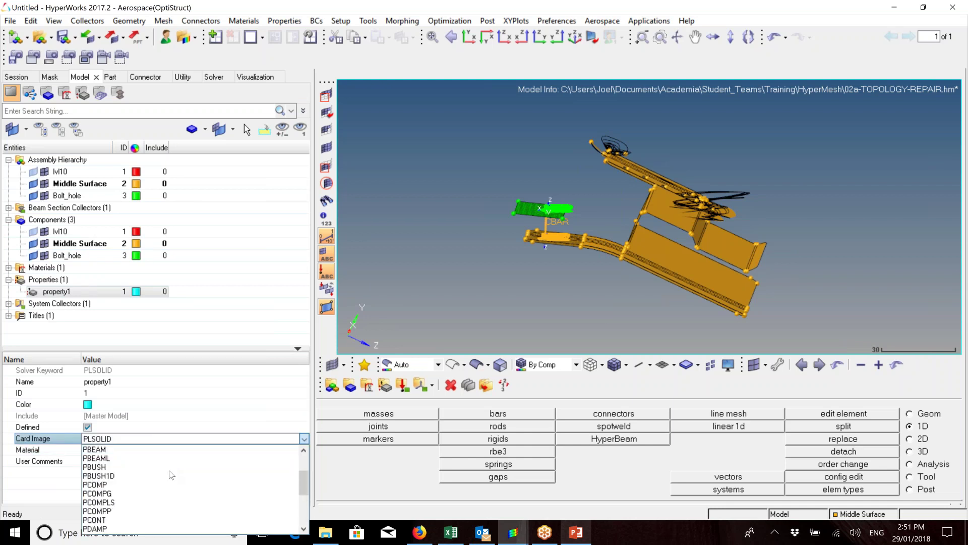
click(116, 458)
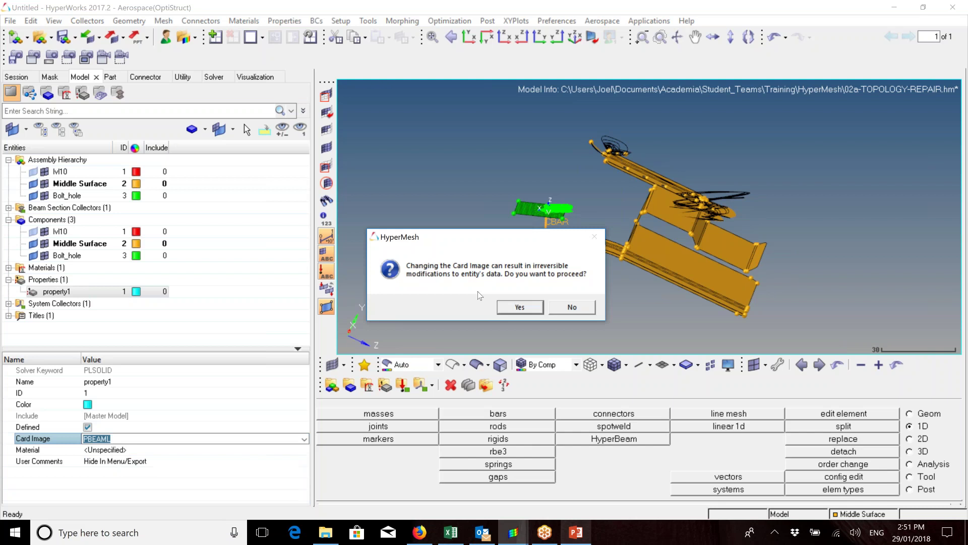
click(520, 307)
Assign the material construct and the beam section circle_section.1 to the PBEAML property.
click(168, 449)
click(278, 450)
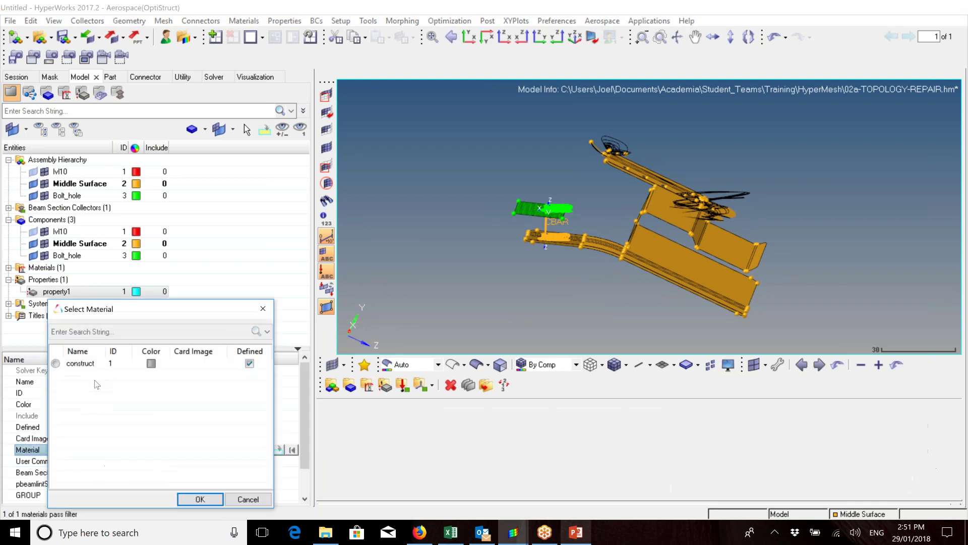
click(56, 363)
click(200, 499)
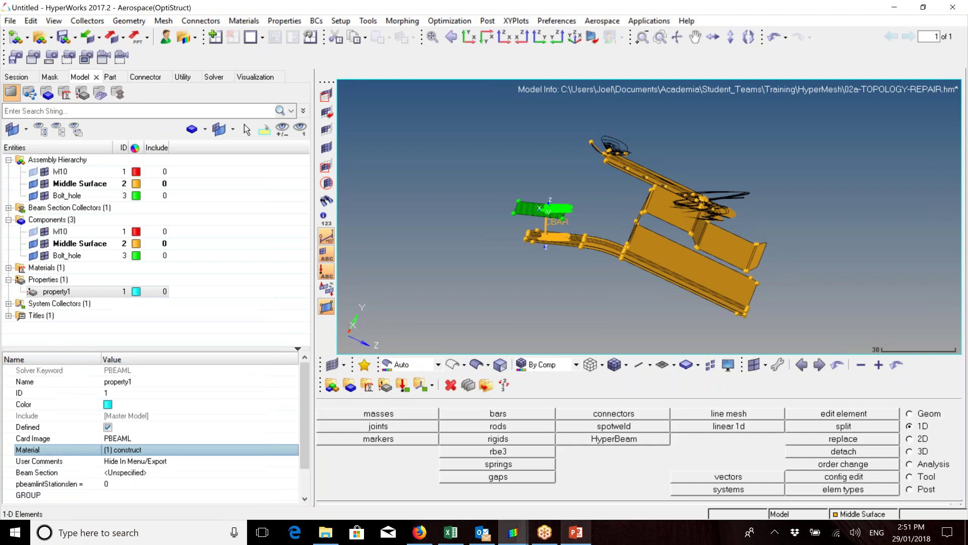
click(148, 474)
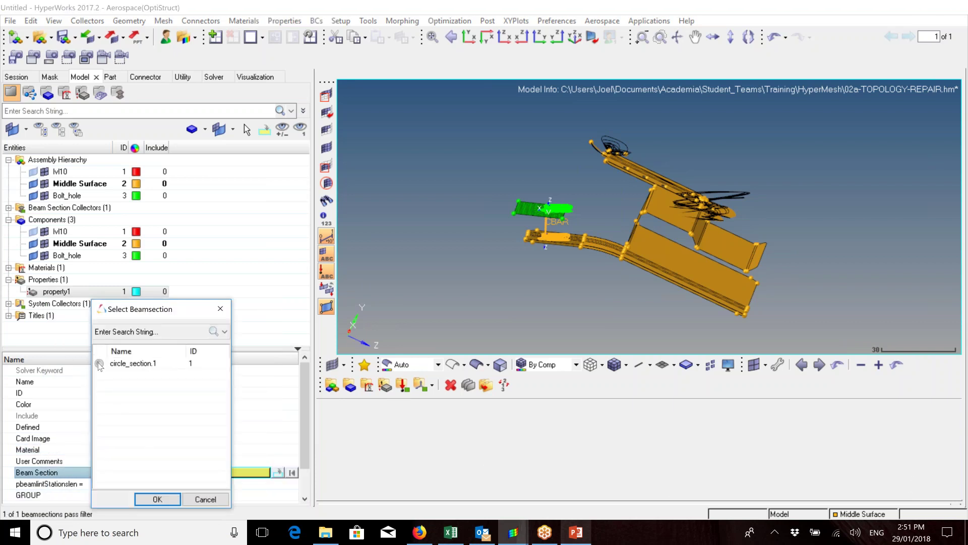
click(99, 363)
click(156, 501)
scroll(549, 262, up, 5)
mouse_move(549, 263)
ctrl+mouse_down()
mouse_move(551, 272)
mouse_move(555, 232)
ctrl+mouse_up()
click(142, 485)
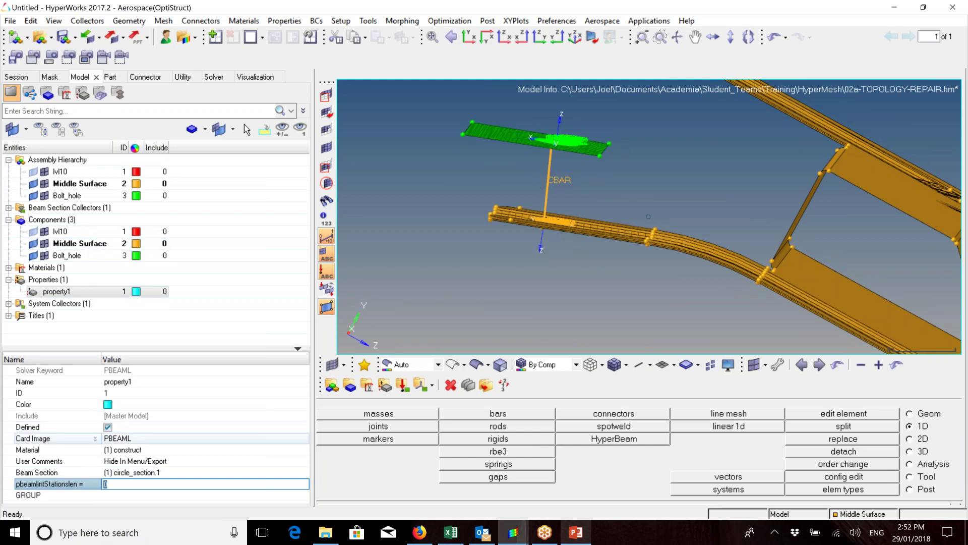
Assign property1 as the property of the Middle Surface component.
click(91, 245)
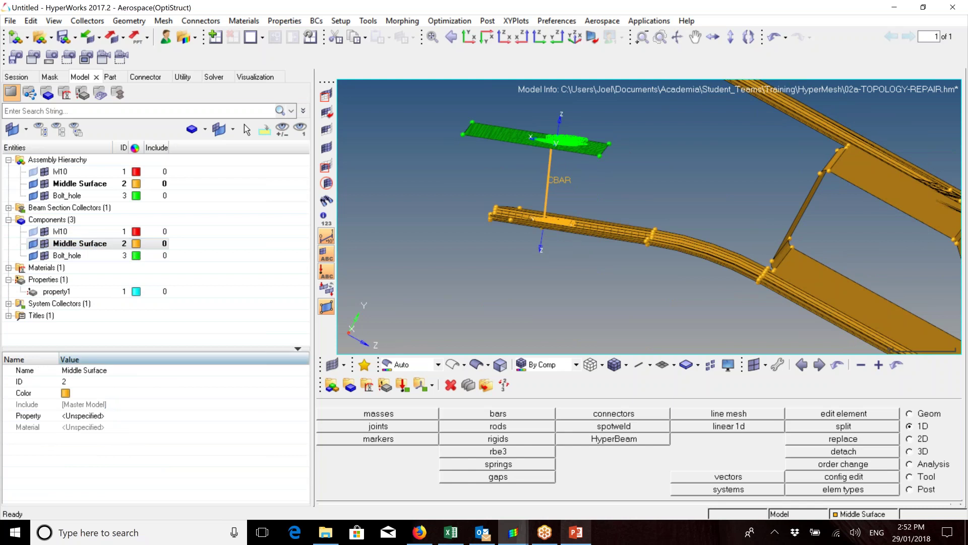
click(127, 417)
click(126, 417)
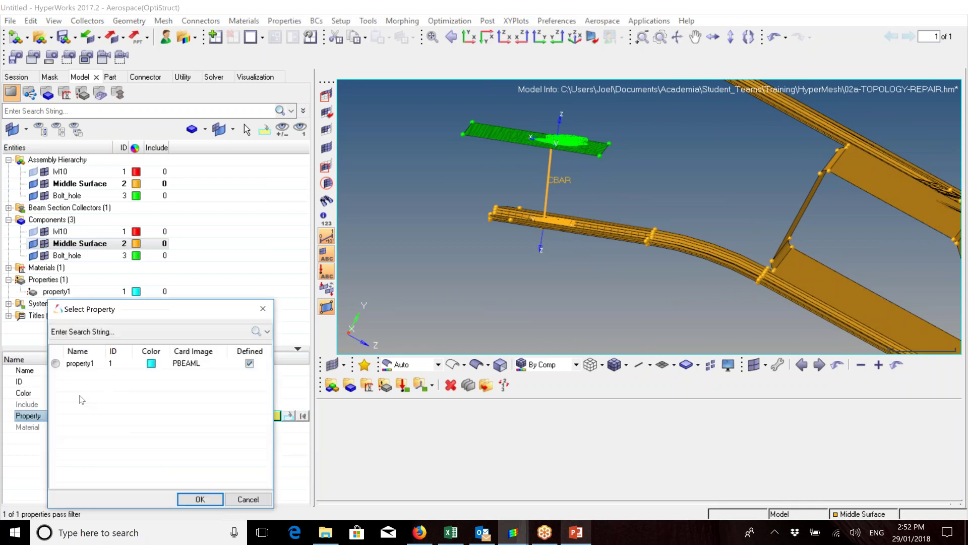
click(56, 363)
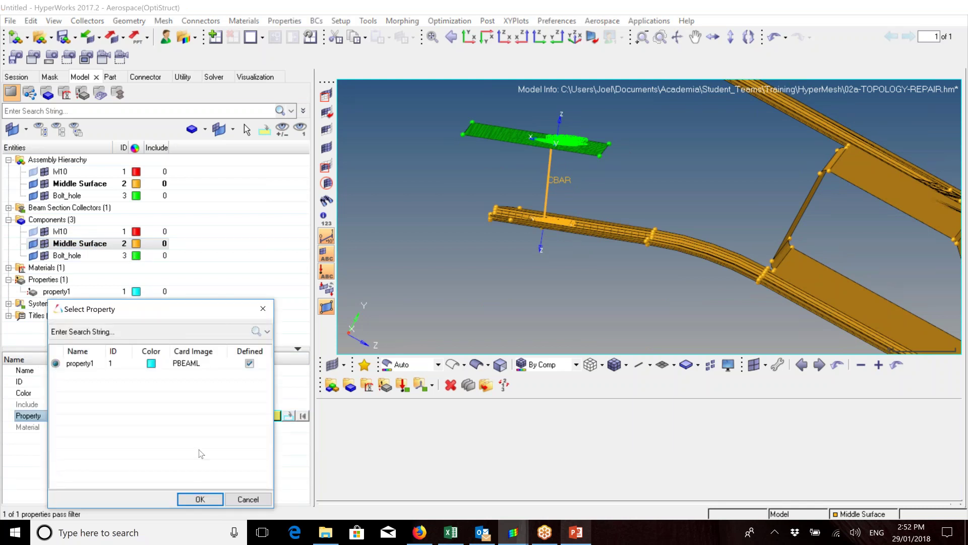
click(200, 499)
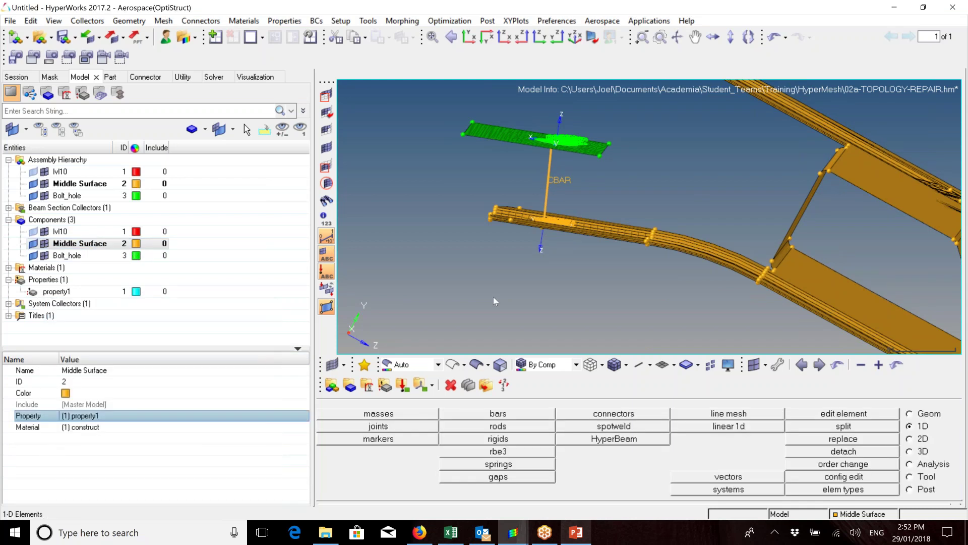
Display the 1D elements in detailed representation and examine the CBAR bolt between the plate and the bracket.
click(650, 365)
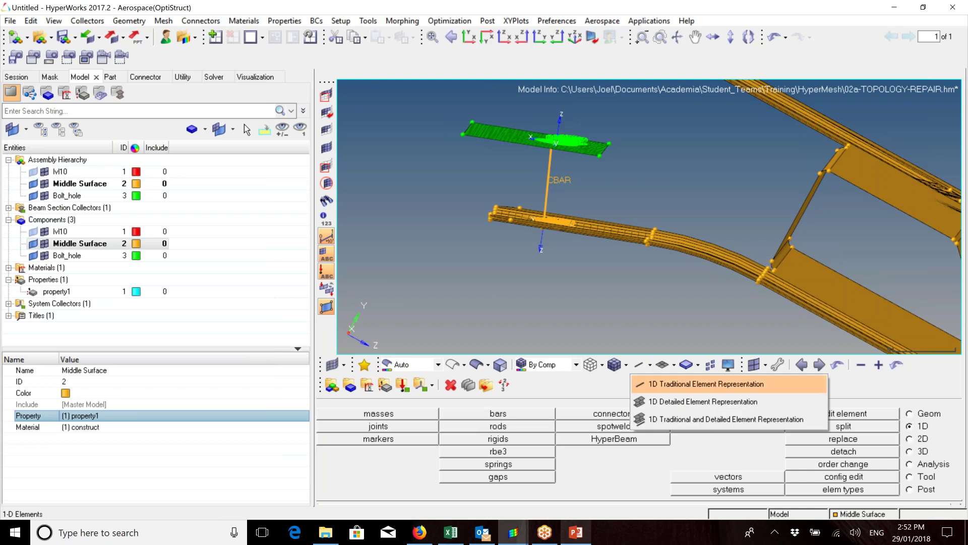
click(677, 403)
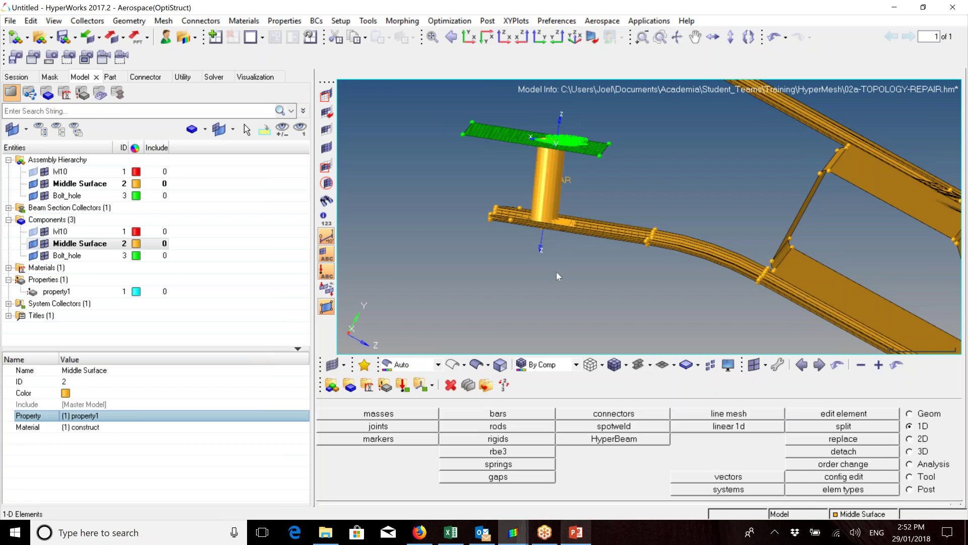
scroll(556, 271, up, 3)
scroll(553, 241, down, 3)
ctrl+drag(552, 241, 568, 252)
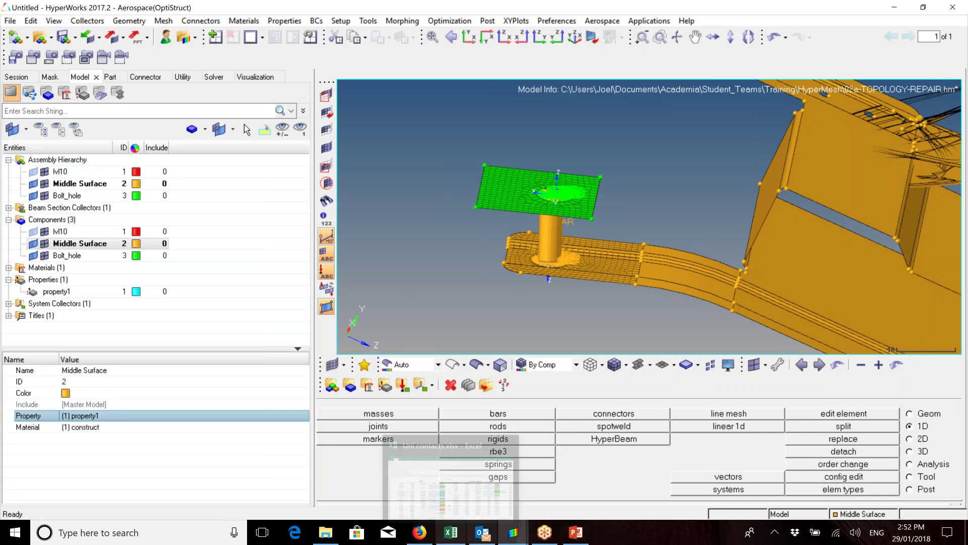
Switch to the HyperMesh session containing 04a-VOLUME-TETRA-MESH.hm, show its model browser and shade the geometry.
mouse_move(544, 532)
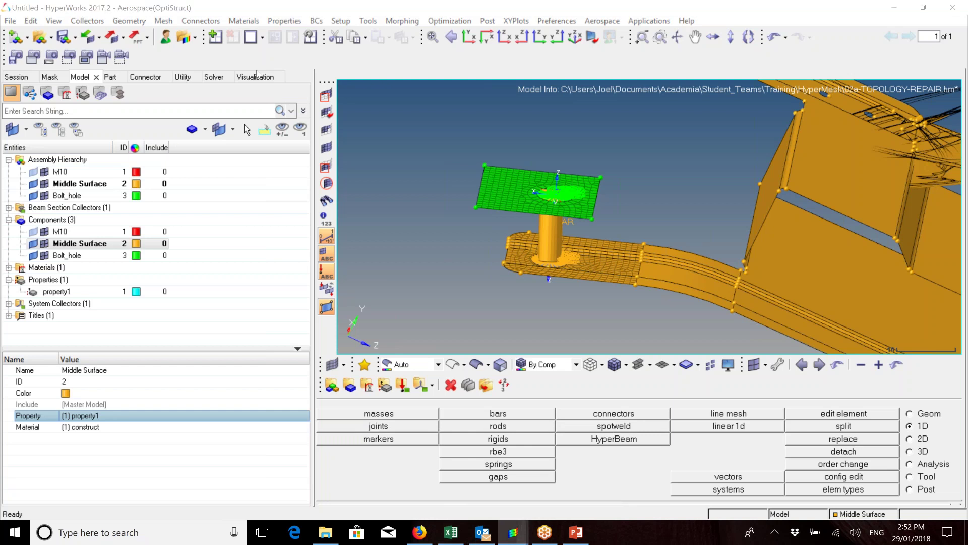
mouse_move(510, 538)
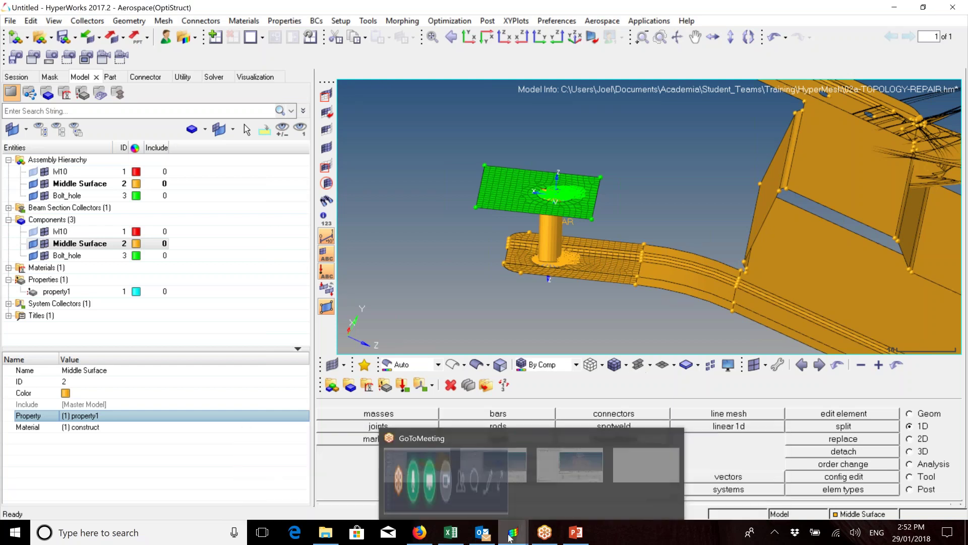
click(584, 484)
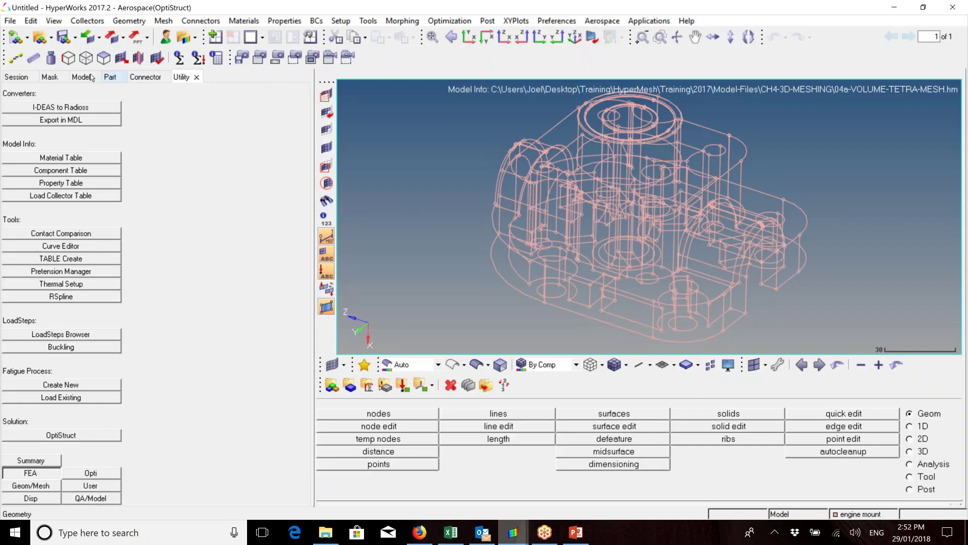
click(80, 76)
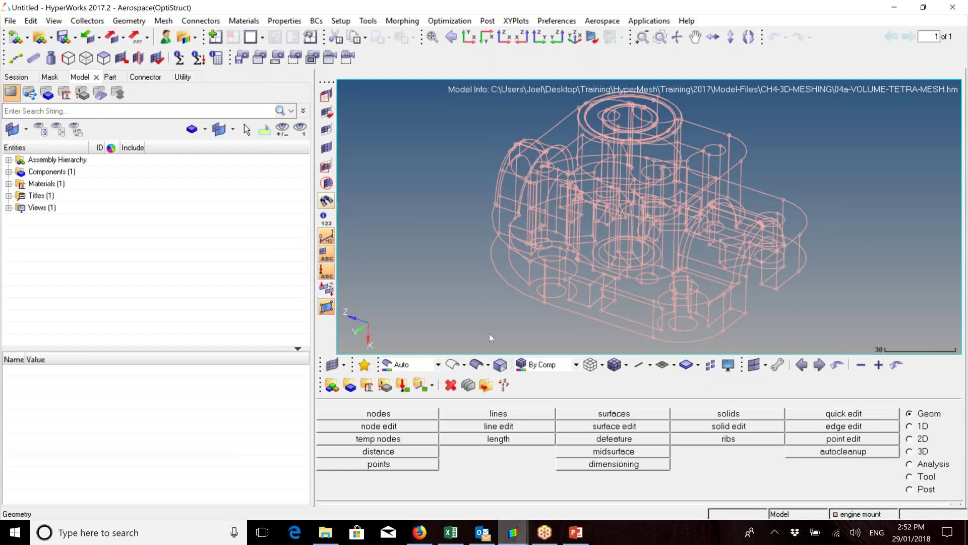
click(483, 361)
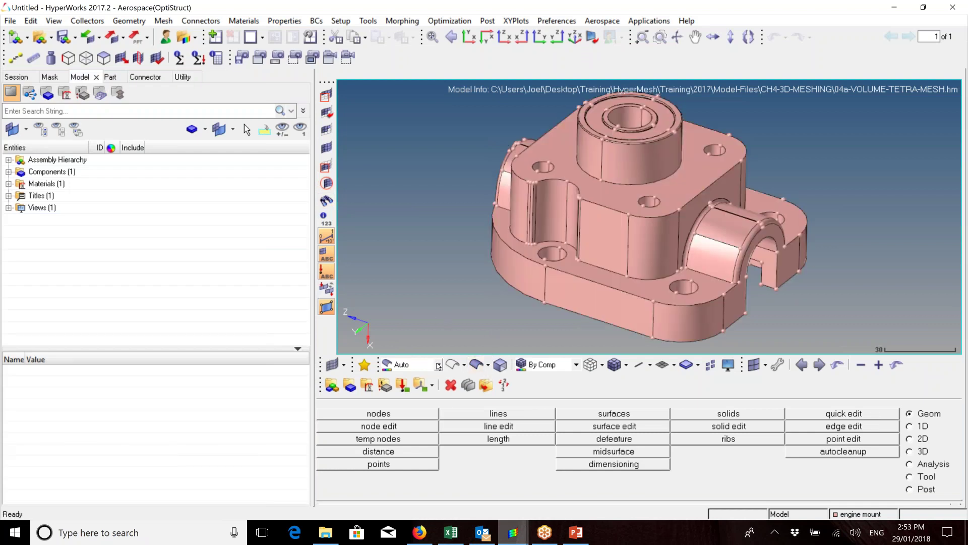
Compare the engine mount geometry coloured By 2D Topo and By 3D Topo, finishing with By 3D Topo.
click(437, 364)
click(422, 427)
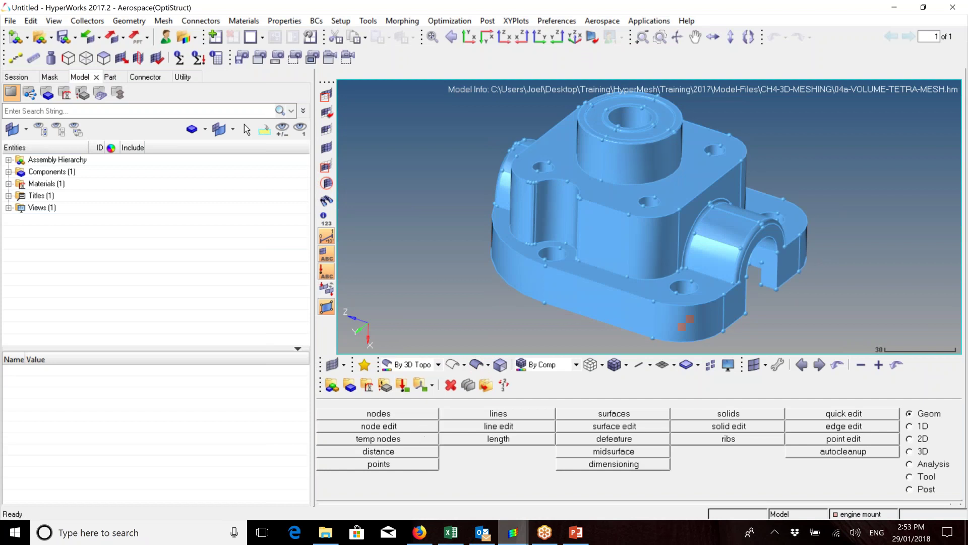
click(438, 365)
click(421, 420)
click(438, 364)
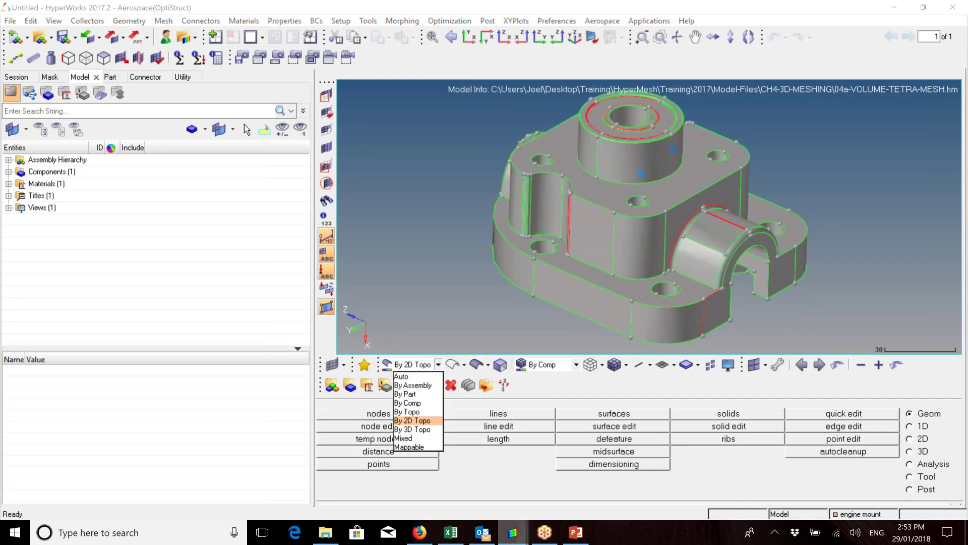
click(421, 427)
mouse_move(570, 250)
ctrl+mouse_down()
mouse_move(632, 241)
mouse_move(595, 202)
mouse_move(606, 167)
mouse_move(637, 209)
mouse_move(638, 252)
mouse_move(612, 242)
ctrl+mouse_up()
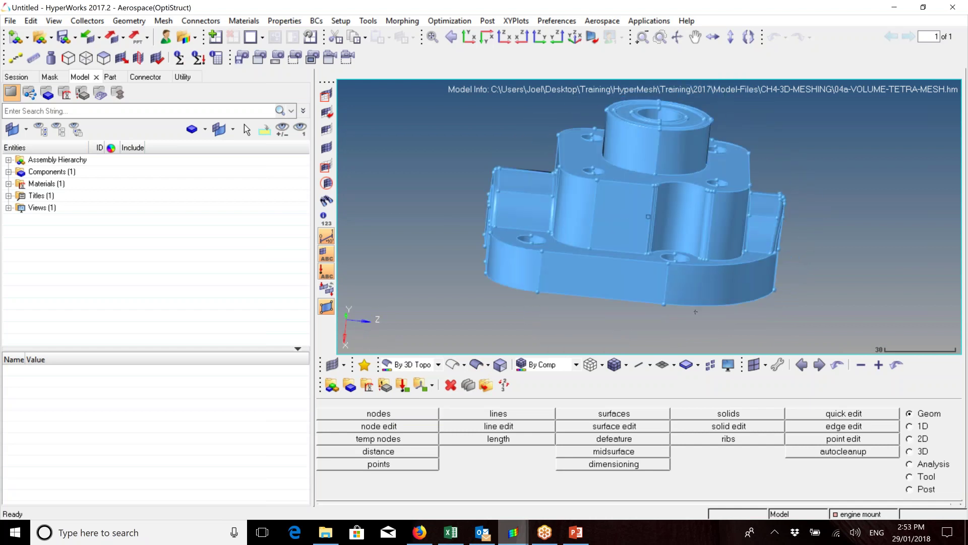
Set up an automesh on all surfaces of the engine mount with the mesh type trias.
click(910, 439)
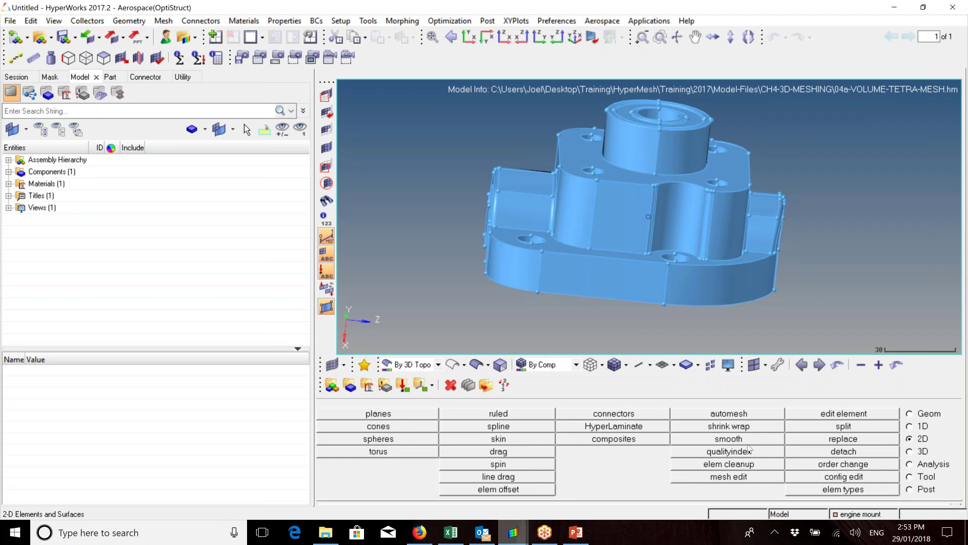
click(723, 414)
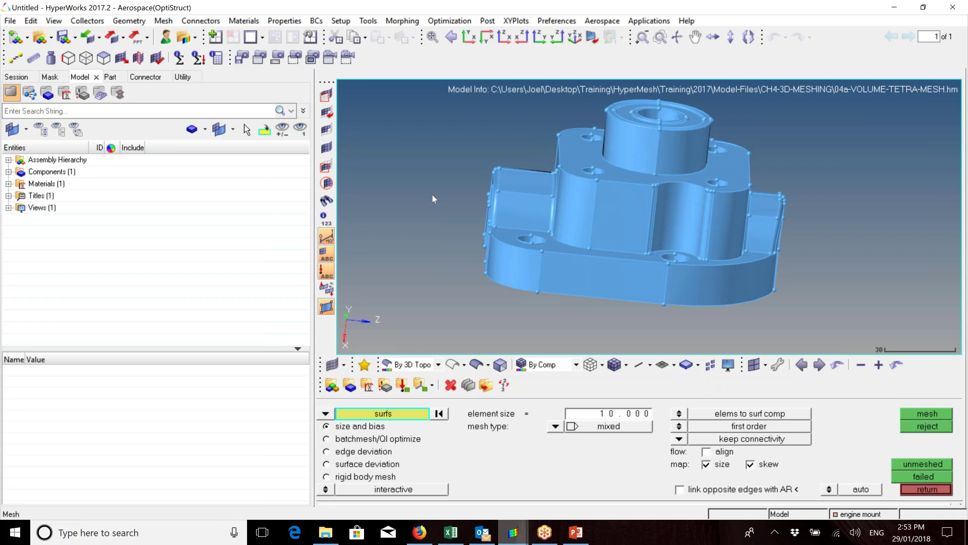
shift+drag(429, 104, 856, 327)
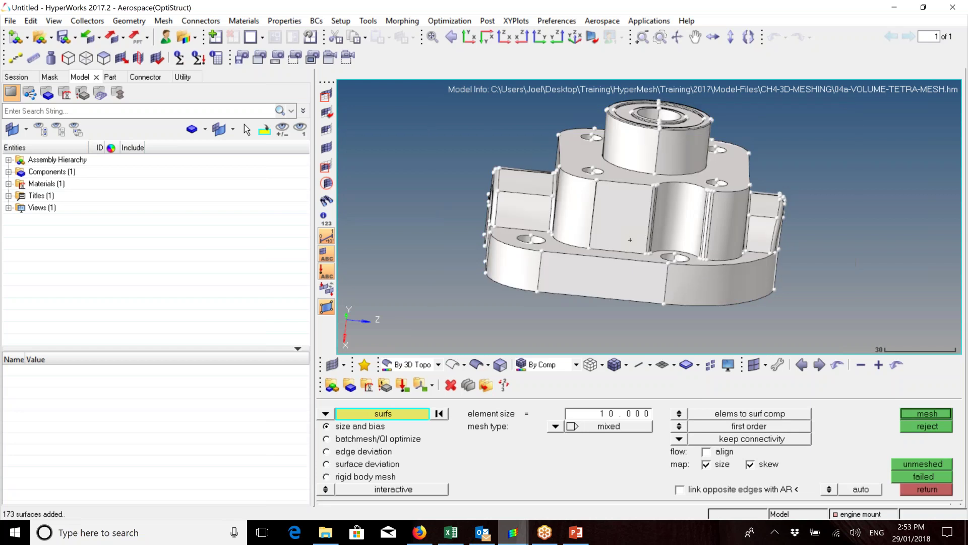
mouse_move(620, 237)
ctrl+mouse_down()
mouse_move(671, 302)
mouse_move(701, 282)
mouse_move(635, 237)
ctrl+mouse_up()
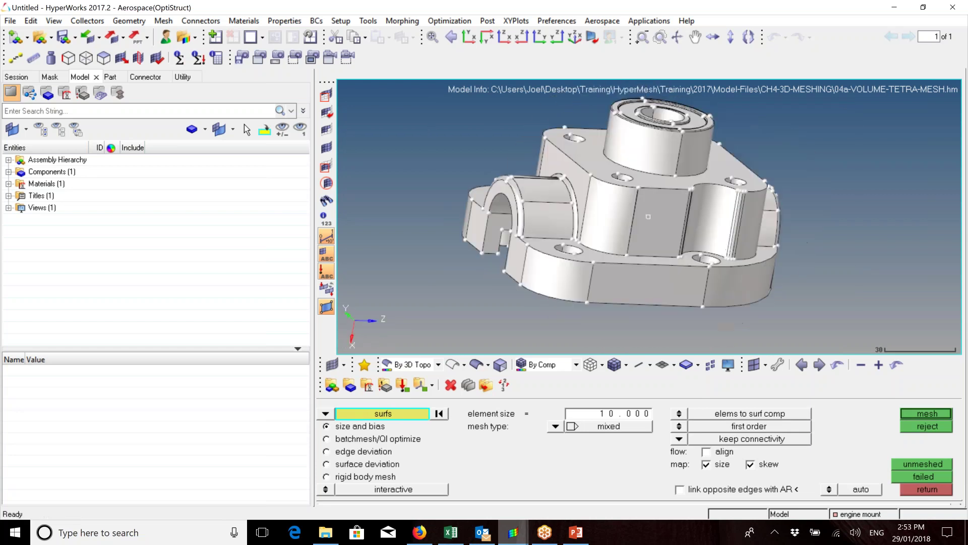
click(555, 428)
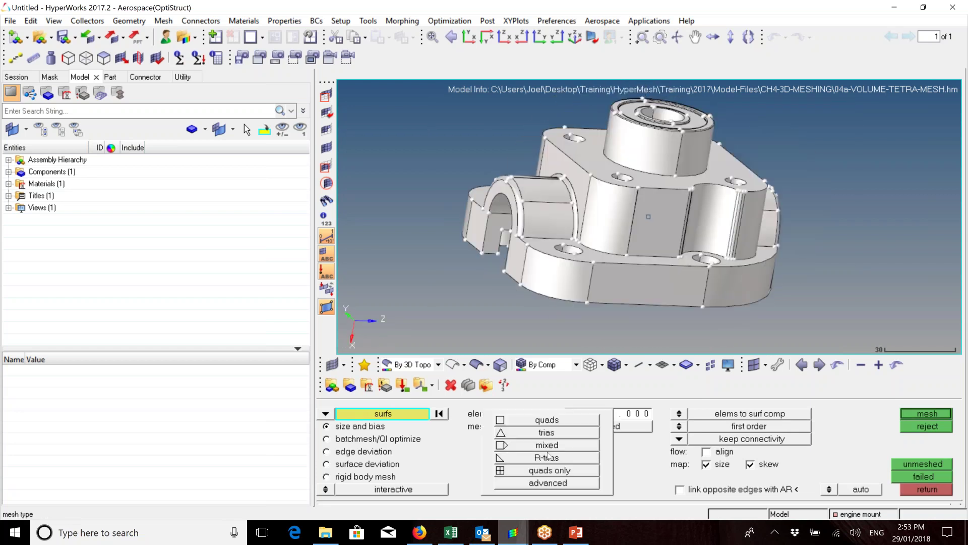
click(551, 435)
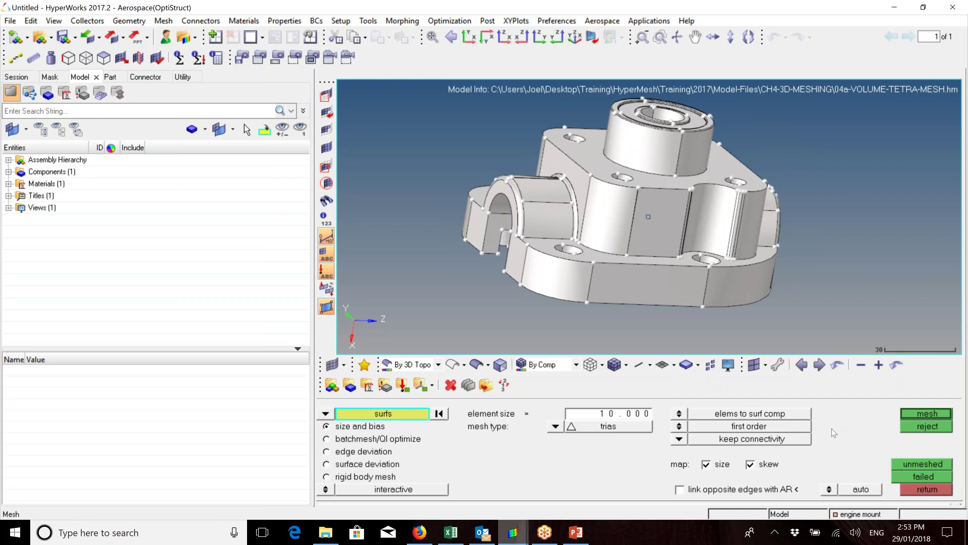
Switch to the HyperMesh session containing 05-SOLID-GEOM.hm and view the arch-shaped part.
mouse_move(506, 526)
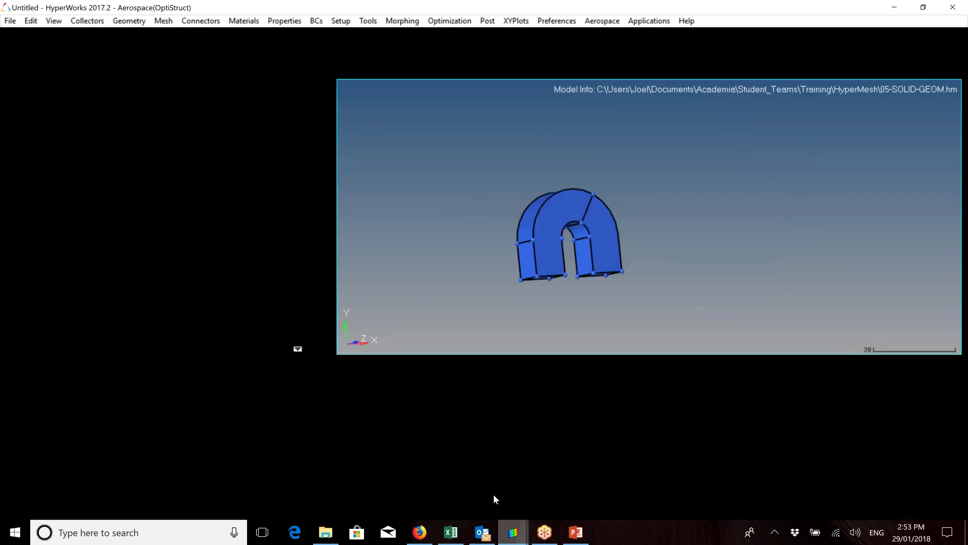
click(493, 495)
ctrl+drag(636, 253, 648, 216)
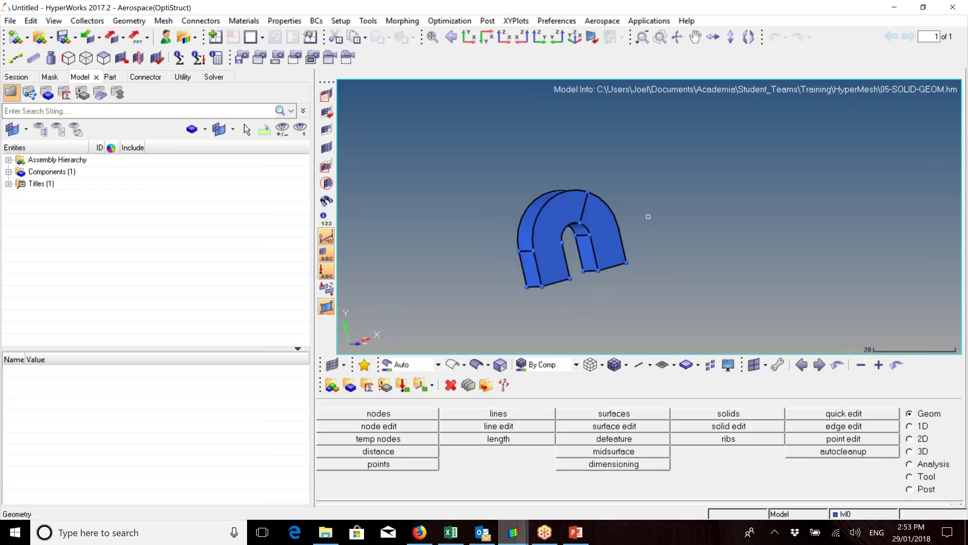
Colour the arch-shaped part By 3D Topo to check that it is a solid, and return the colouring to Auto.
click(437, 364)
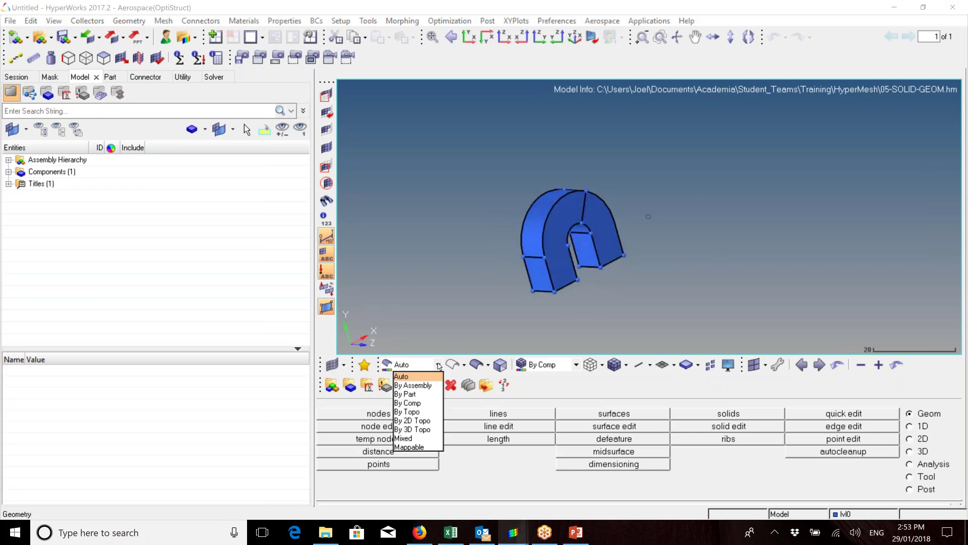
click(413, 429)
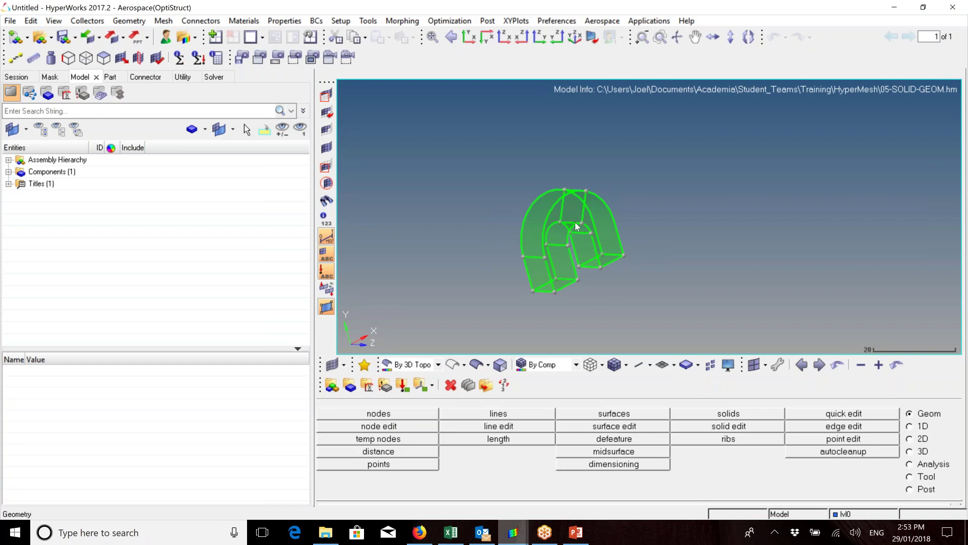
ctrl+drag(576, 227, 473, 323)
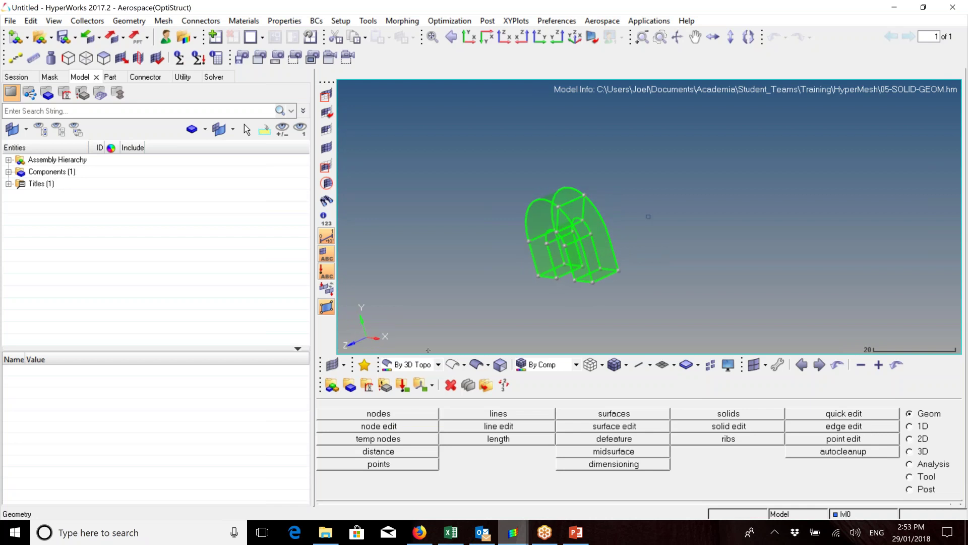
click(438, 364)
click(404, 375)
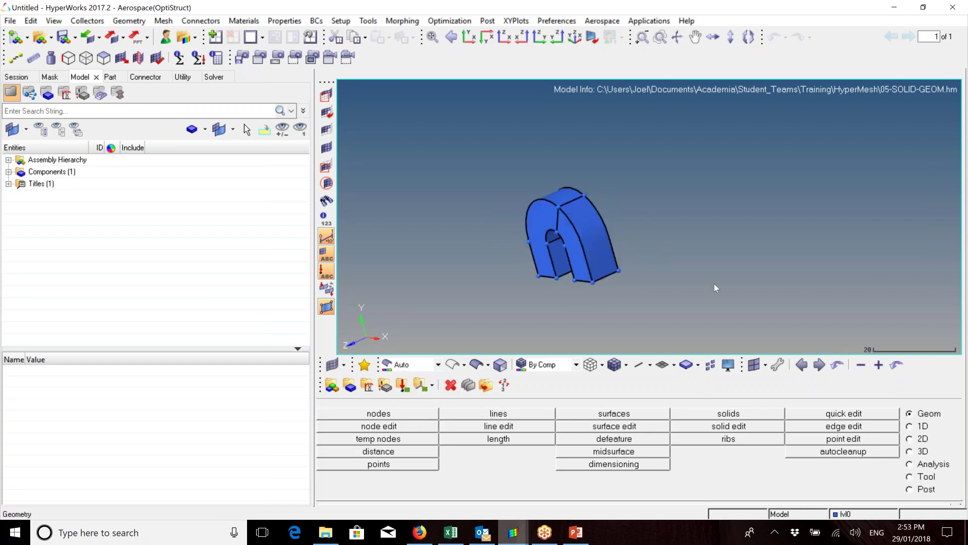
Automesh the surfaces of the arch-shaped part with trias at an element size of 2.
key(F12)
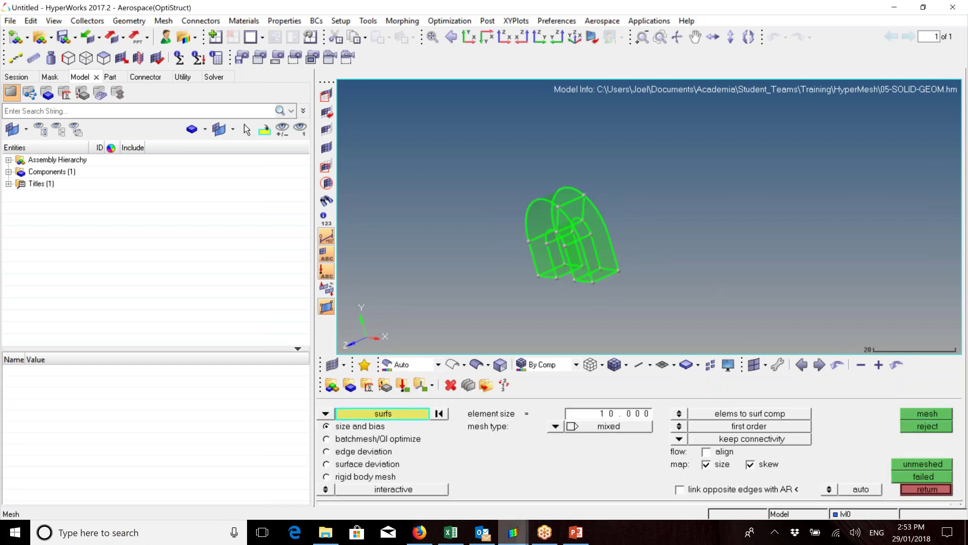
click(590, 417)
click(555, 426)
click(547, 434)
middle_click(492, 164)
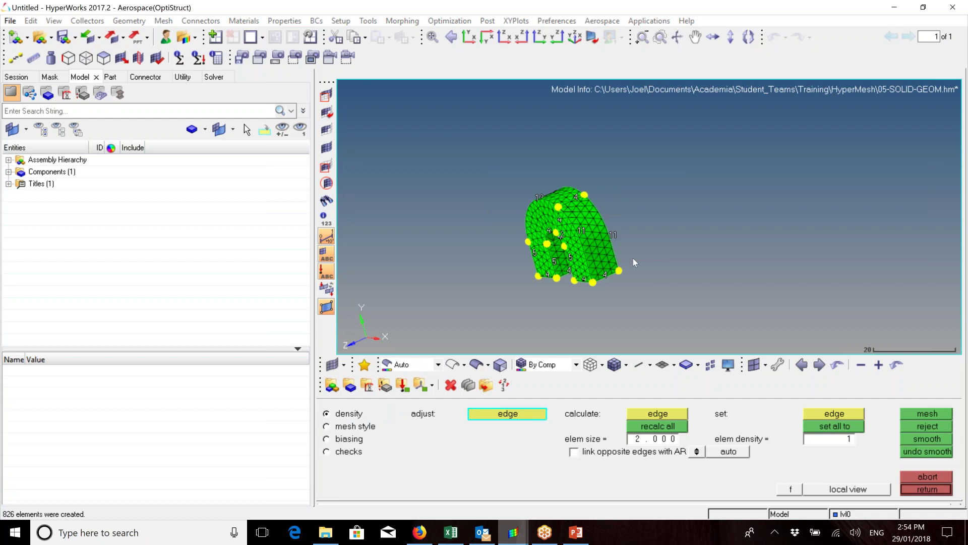
Link opposite edges with AR, recalculate all edge densities at element size 2, remesh the surfaces and accept the mesh.
click(573, 451)
click(665, 427)
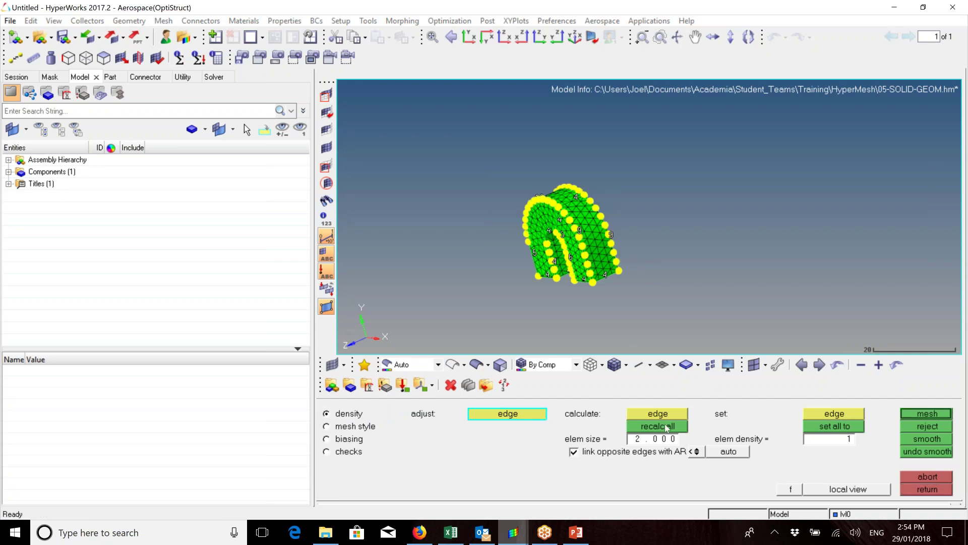
scroll(525, 147, up, 4)
ctrl+right_drag(576, 277, 558, 151)
scroll(559, 150, down, 3)
middle_click(559, 151)
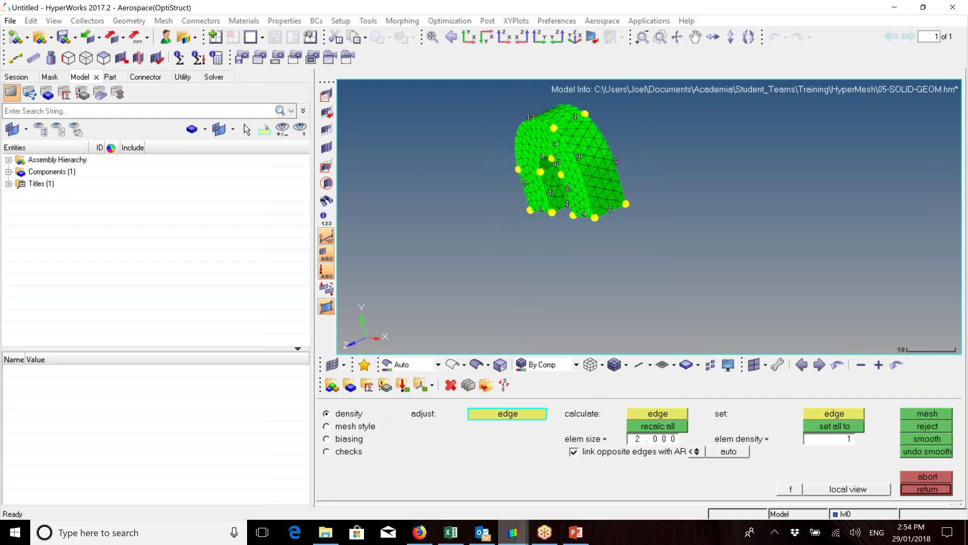
ctrl+drag(555, 161, 560, 181)
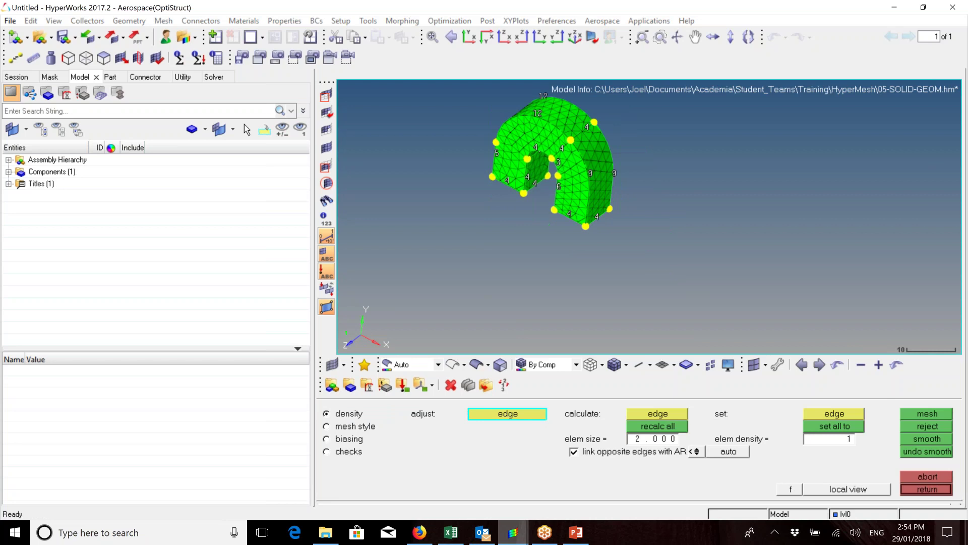
click(927, 489)
click(927, 489)
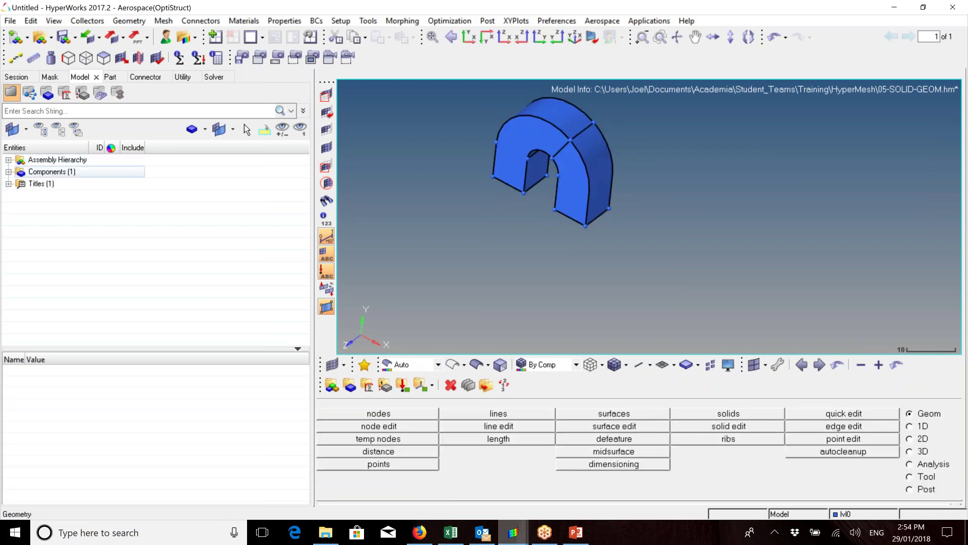
Toggle the display of component lvl0's elements and geometry, ending with both shown.
click(8, 172)
click(45, 184)
click(45, 184)
click(45, 184)
click(33, 184)
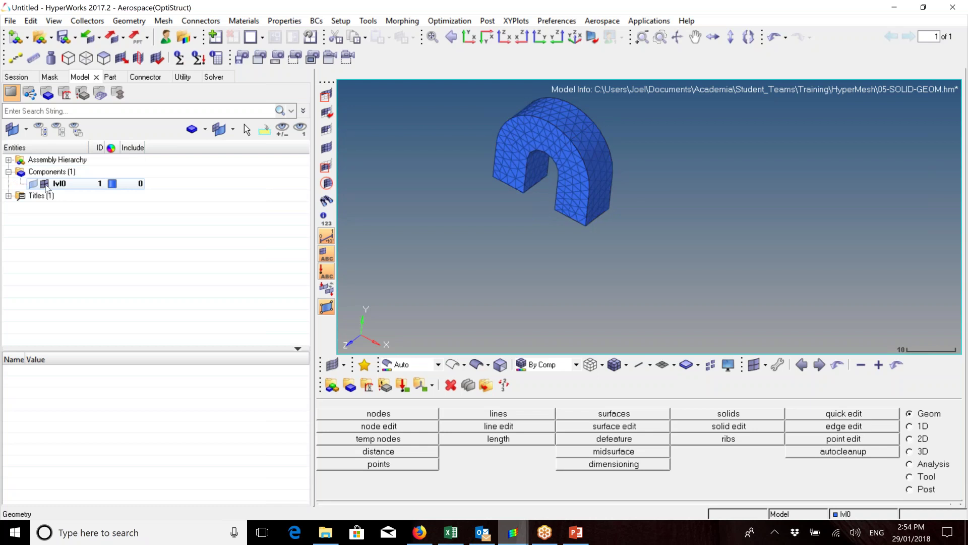
click(45, 184)
click(34, 185)
click(34, 184)
click(33, 184)
click(45, 184)
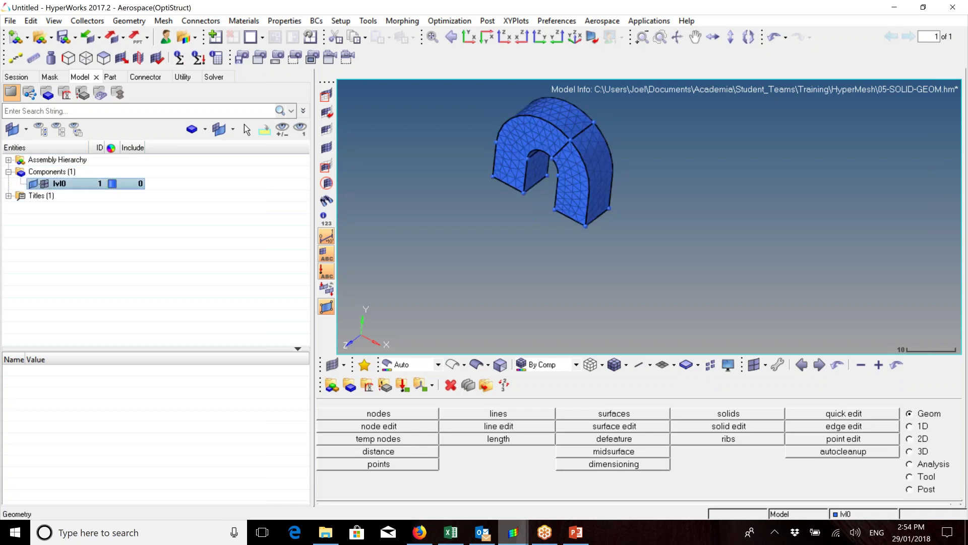
Select component lvl0 as the fixed trias/quads for a tetra mesh.
click(911, 453)
click(728, 419)
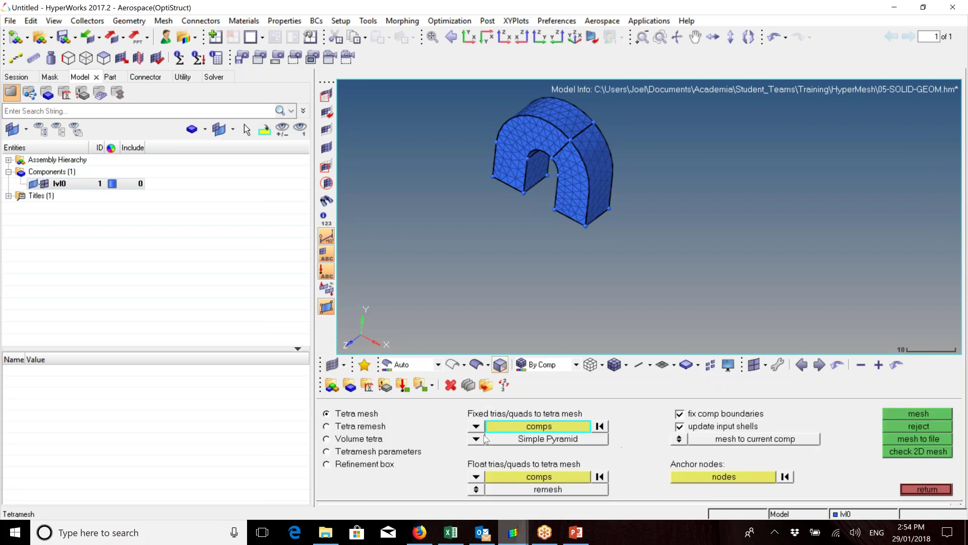
click(536, 426)
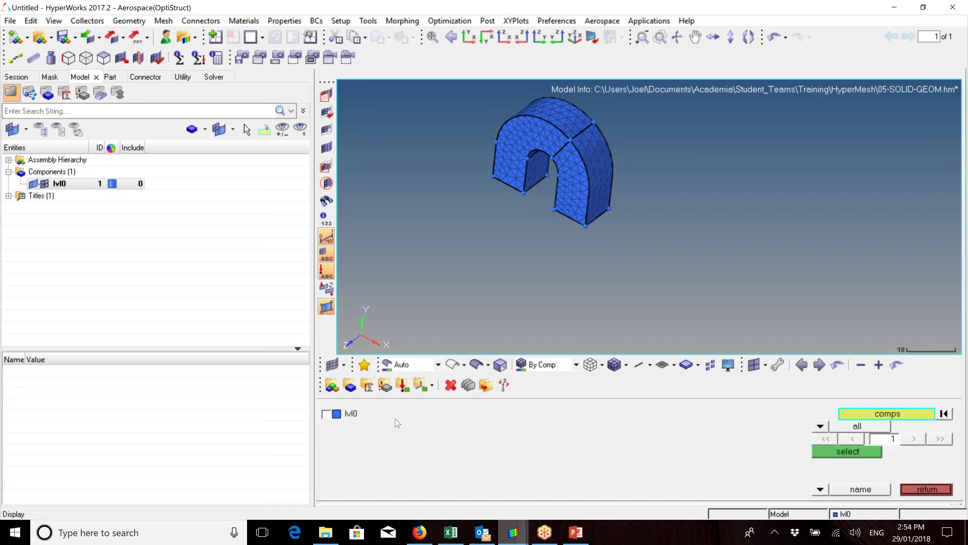
click(326, 414)
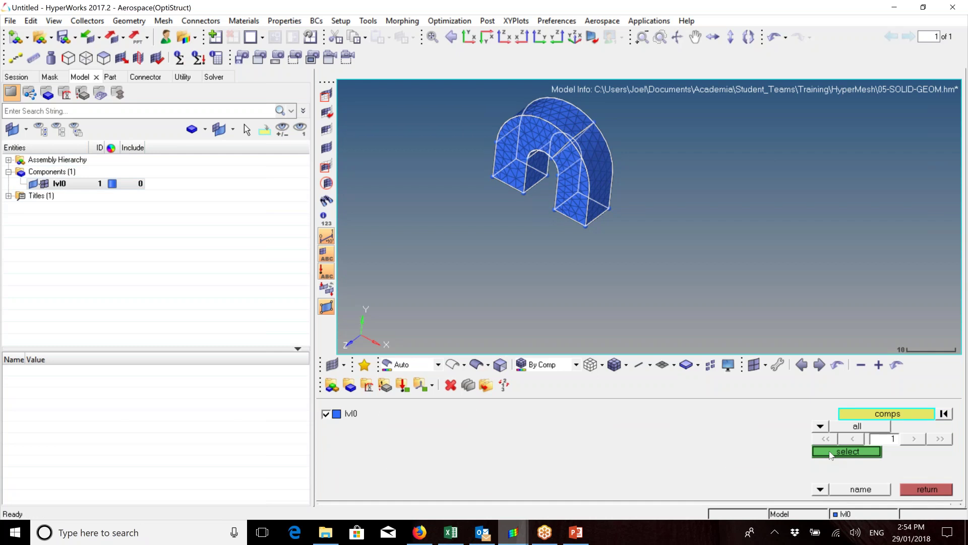
click(827, 452)
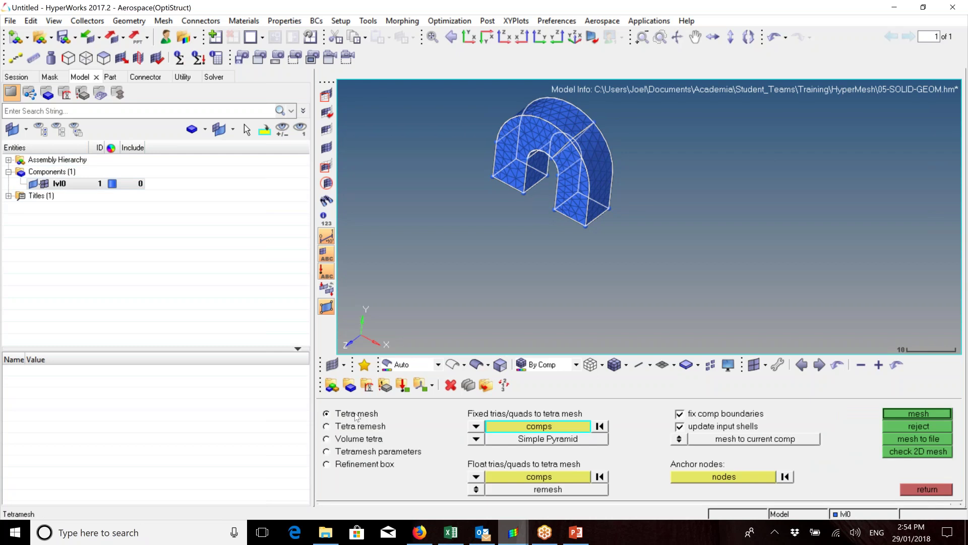
Set up a volume tetra mesh for the arch-shaped solid with an element size of 2.
click(328, 439)
ctrl+right_drag(619, 198, 626, 245)
ctrl+drag(625, 244, 621, 240)
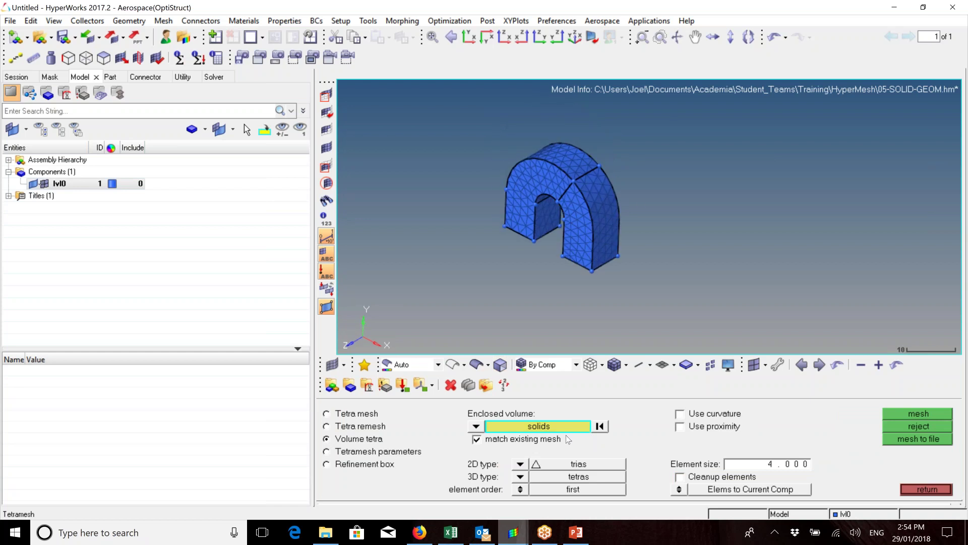
click(583, 228)
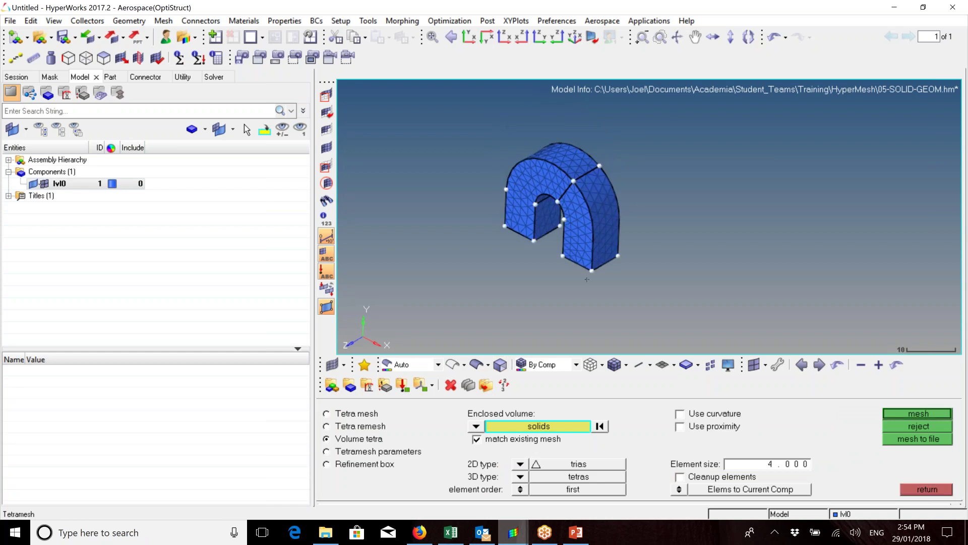
click(758, 465)
text(2)
click(326, 95)
click(927, 488)
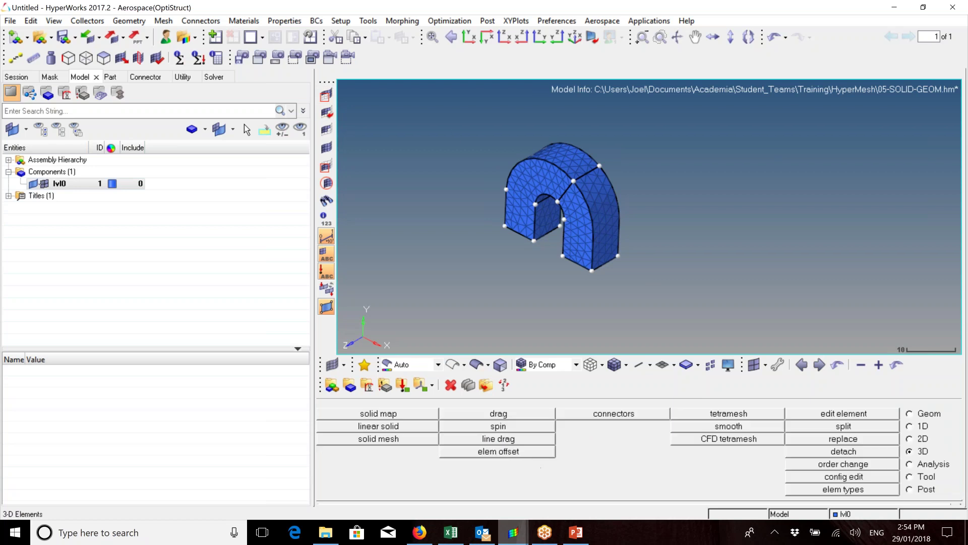
Mask the elements on one leg of the arch to look inside the surface mesh, and unmask all elements again.
click(327, 95)
shift+drag(545, 206, 696, 309)
middle_click(696, 309)
ctrl+drag(592, 241, 570, 235)
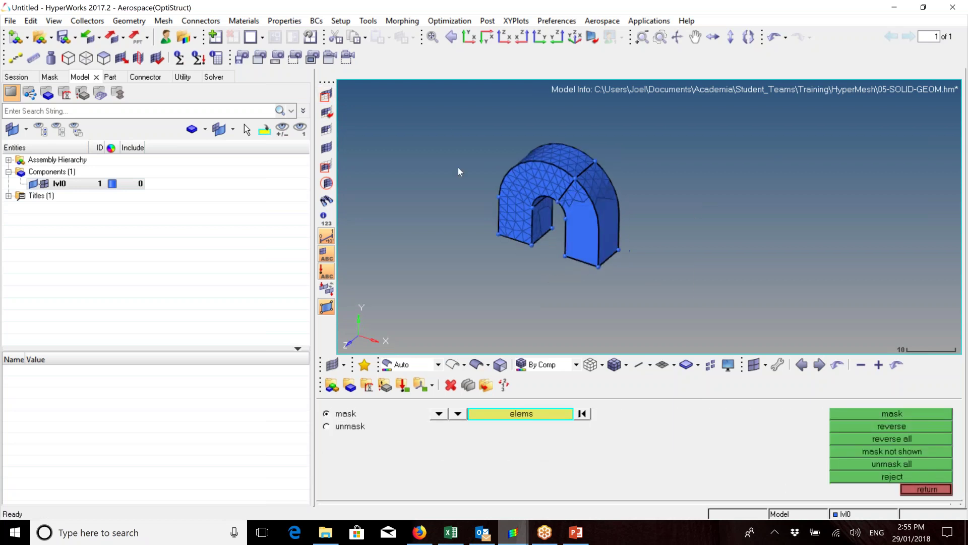
click(333, 148)
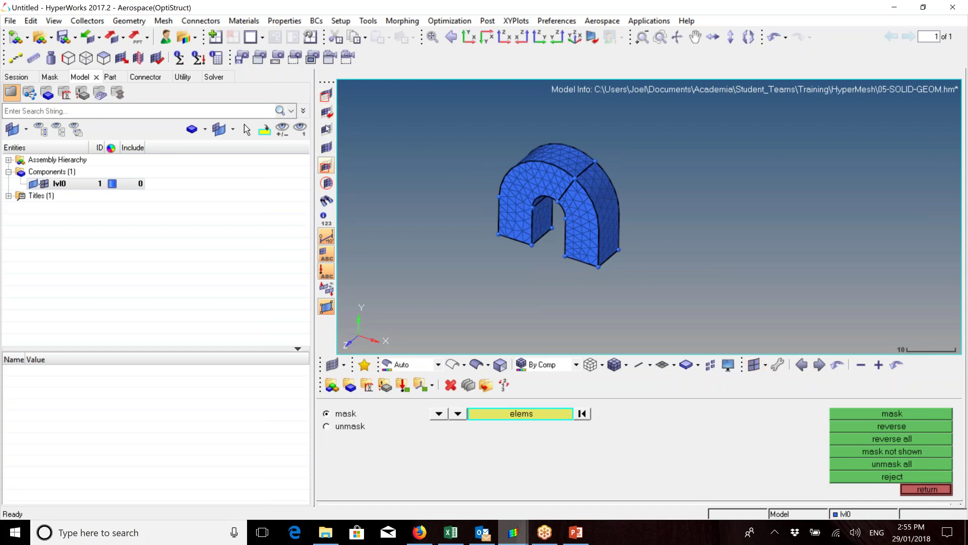
click(919, 489)
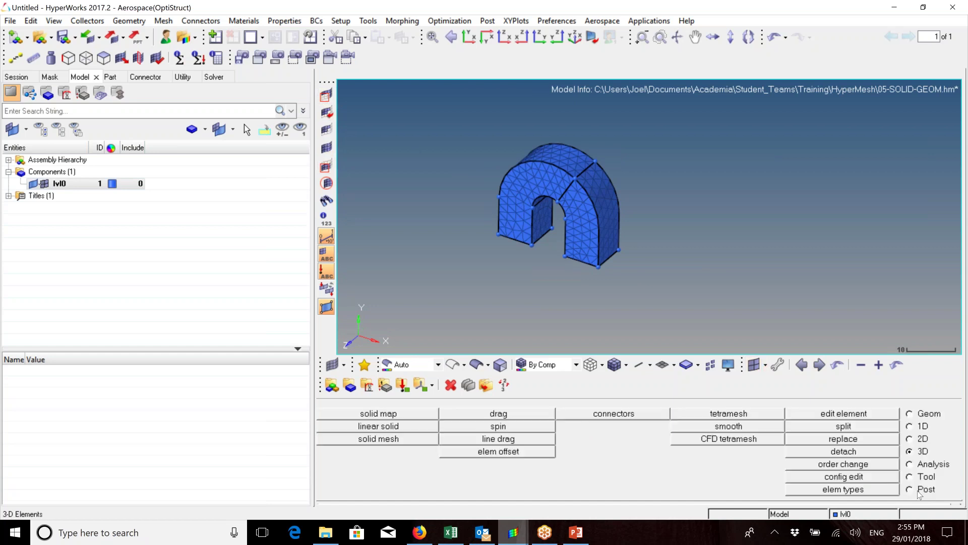
Fill the arch solid with first-order tetras using Volume tetra, matching the existing trias mesh at element size 2.
click(729, 413)
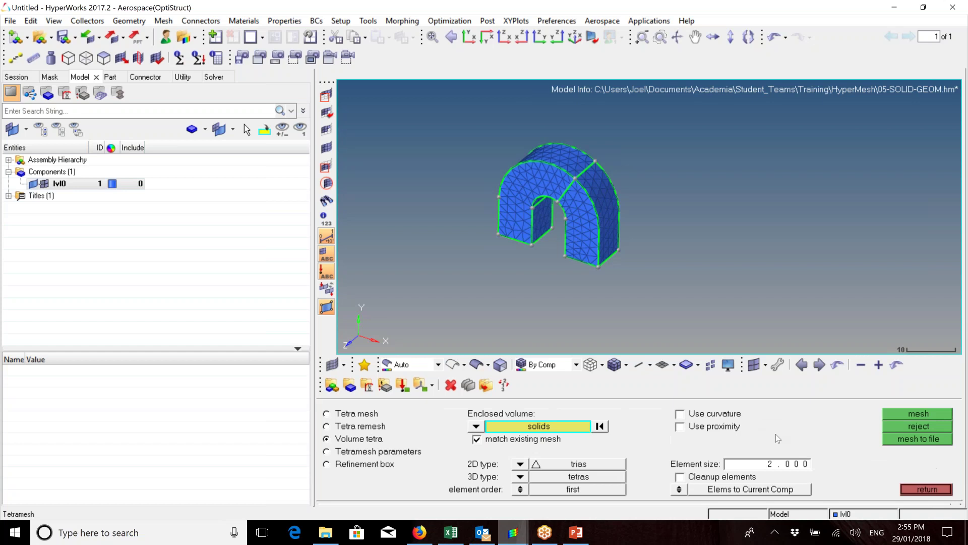
click(596, 242)
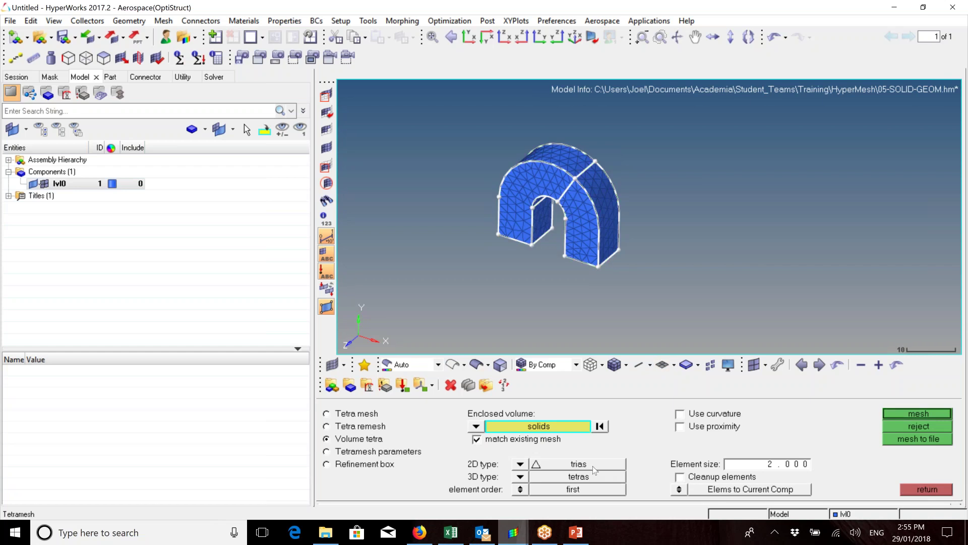
click(918, 414)
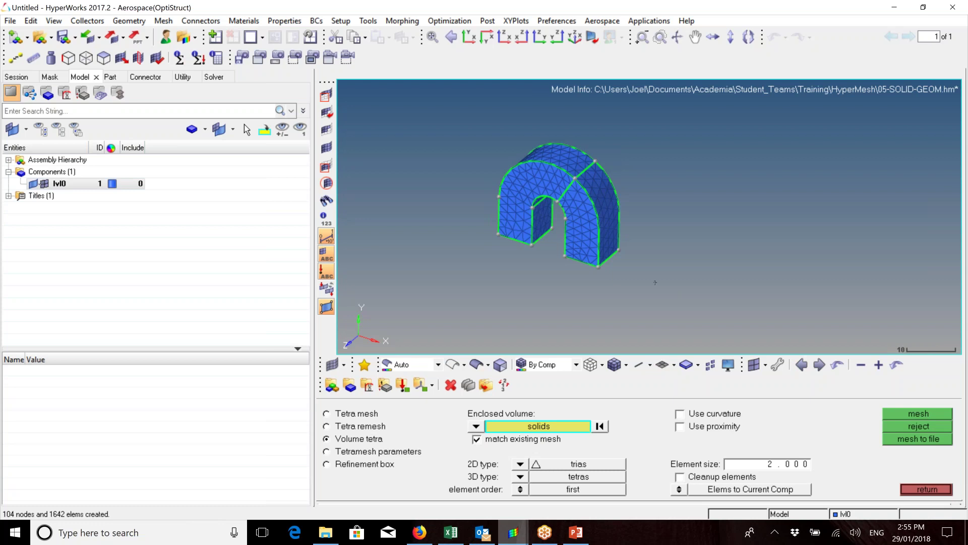
ctrl+scroll(590, 240, up, 3)
ctrl+right_drag(591, 239, 613, 277)
ctrl+drag(528, 180, 467, 202)
click(918, 491)
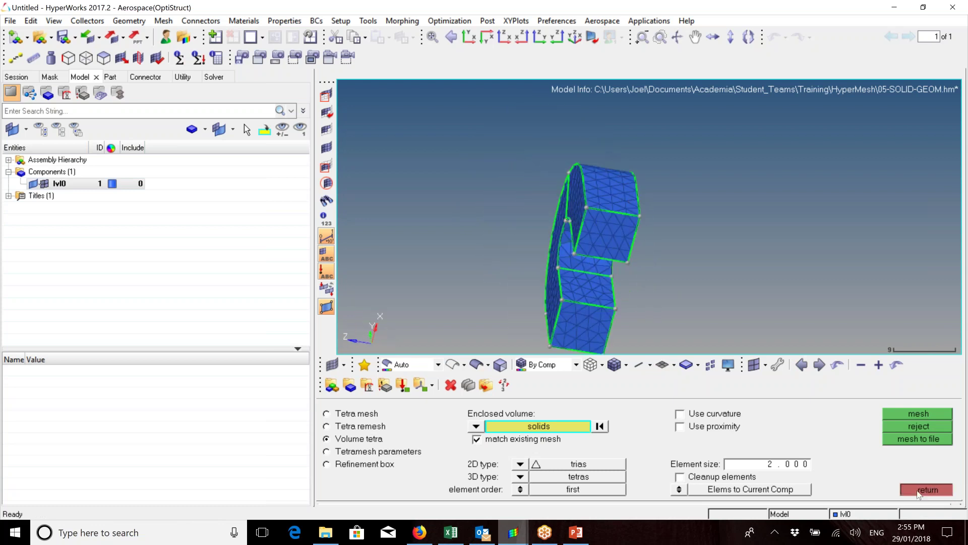
Hide lvl0's geometry, mask the elements of one part of the arch and examine the tetra elements inside.
click(326, 95)
shift+drag(565, 159, 702, 268)
middle_click(702, 268)
ctrl+drag(625, 187, 633, 220)
scroll(596, 193, up, 3)
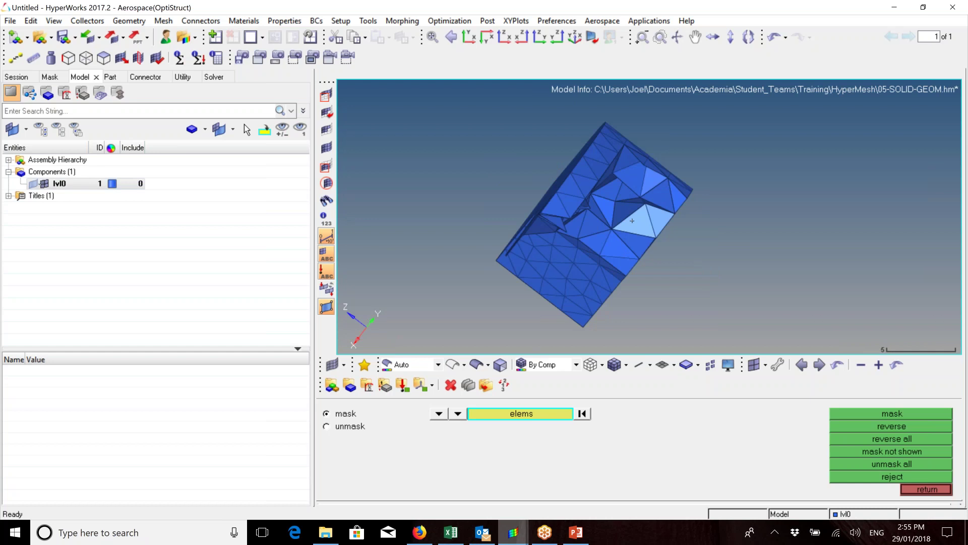
ctrl+drag(623, 225, 634, 223)
scroll(644, 221, up, 5)
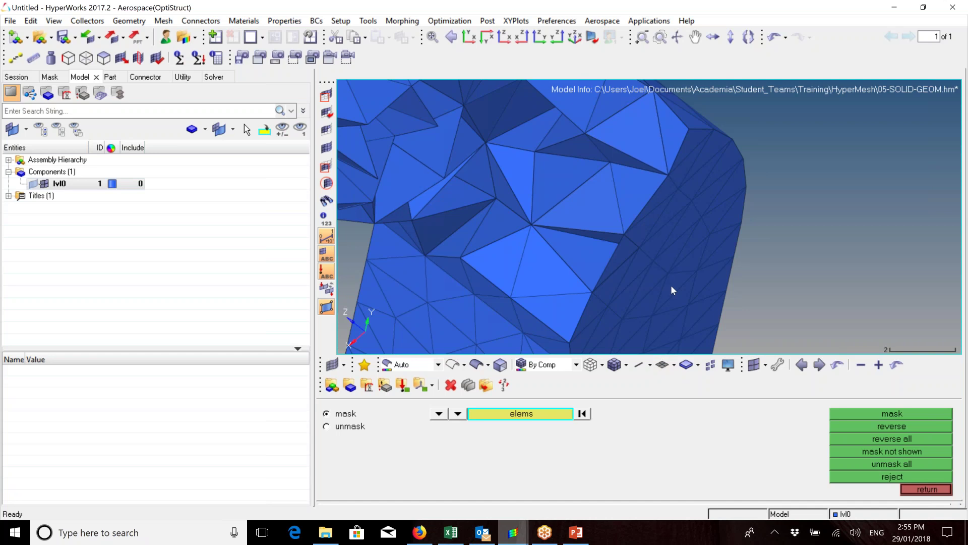
Show the geometry of component lvl0 again and unmask all elements.
click(916, 490)
click(34, 183)
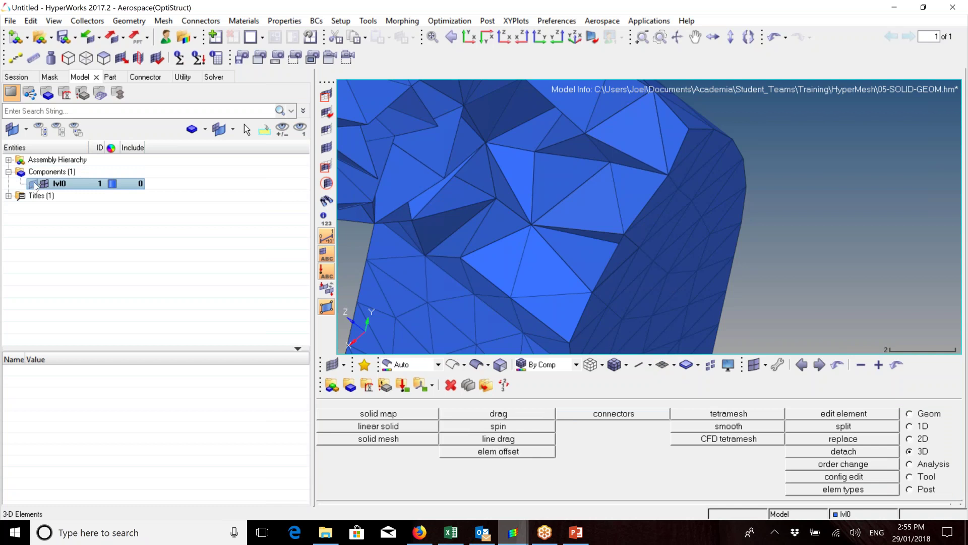
ctrl+scroll(822, 254, down, 2)
ctrl+right_drag(821, 255, 789, 198)
ctrl+drag(788, 198, 735, 186)
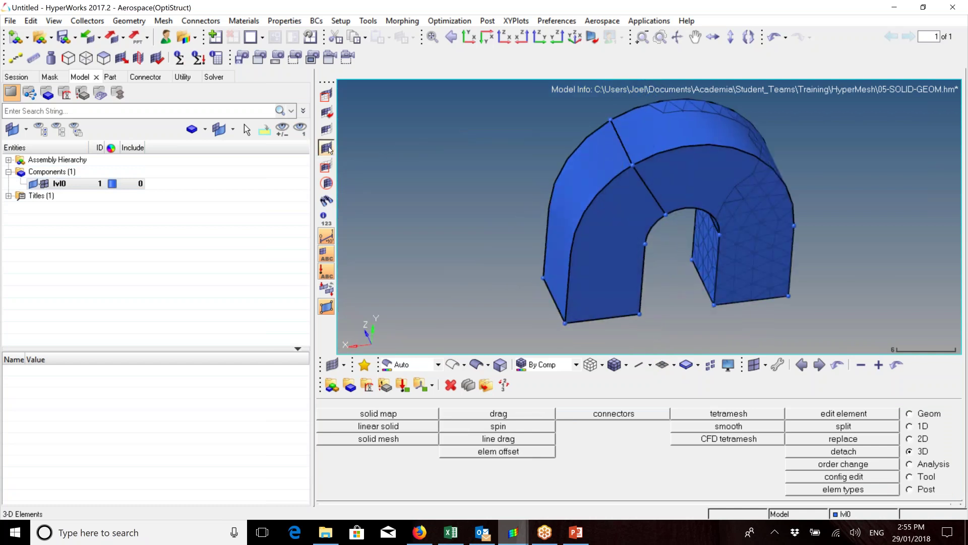
Delete all elements of the model, leaving only the arch geometry.
key(F2)
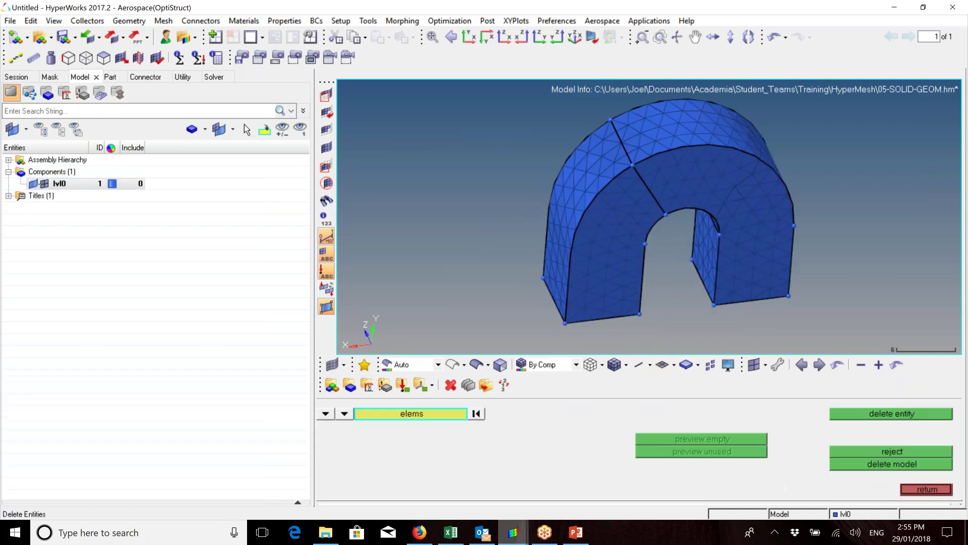
click(413, 414)
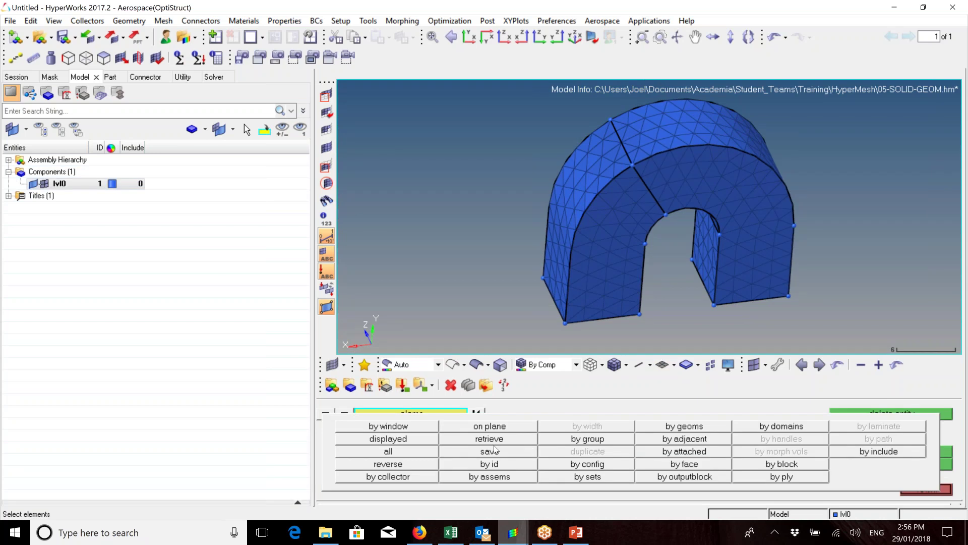
click(419, 453)
click(885, 420)
click(927, 489)
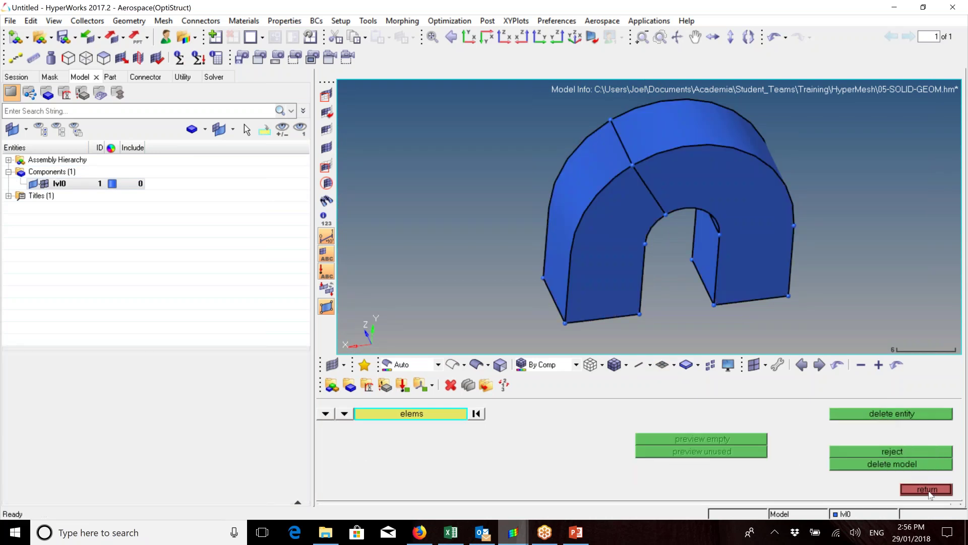
Open solid edit for the arch-shaped part and colour the geometry by Mappable.
ctrl+right_drag(739, 191, 670, 192)
ctrl+drag(686, 211, 673, 195)
ctrl+right_drag(673, 195, 609, 176)
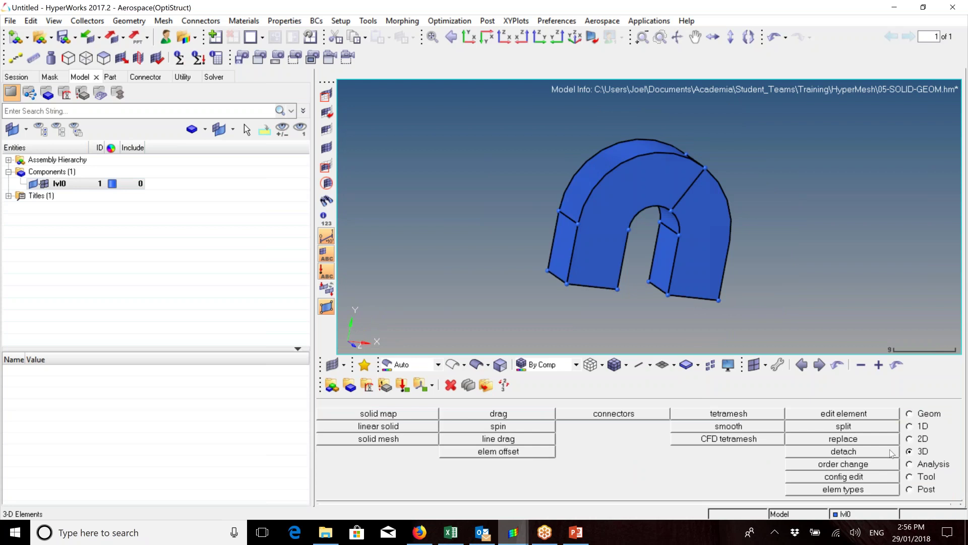
click(913, 415)
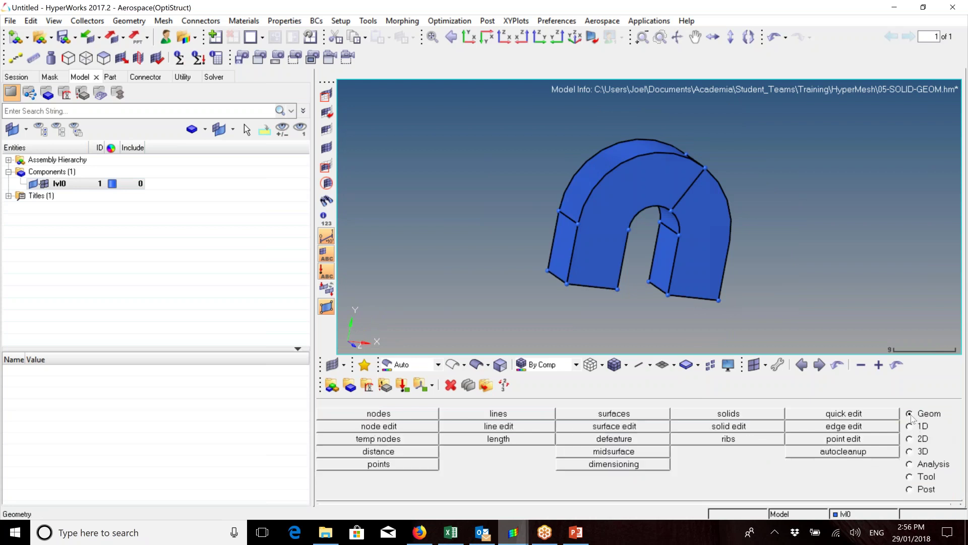
click(753, 426)
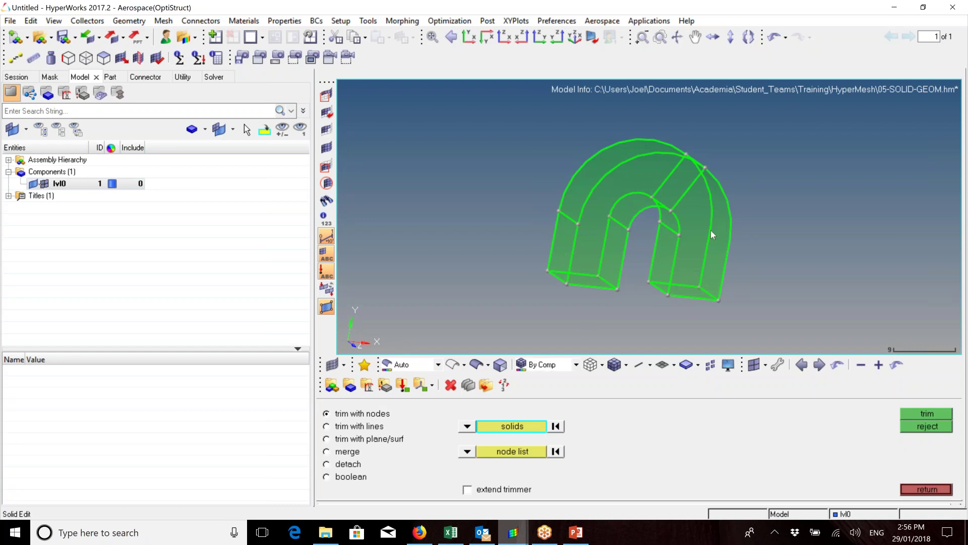
click(438, 366)
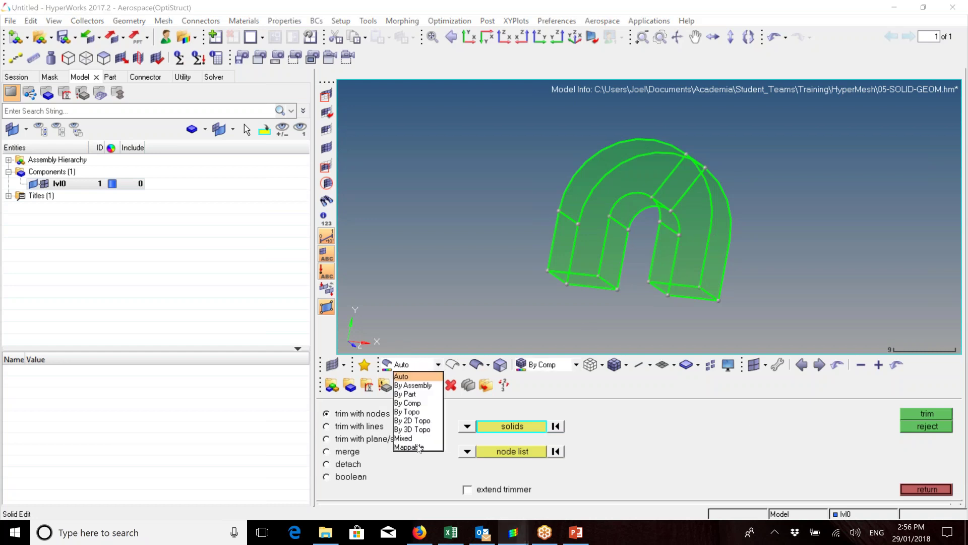
click(417, 447)
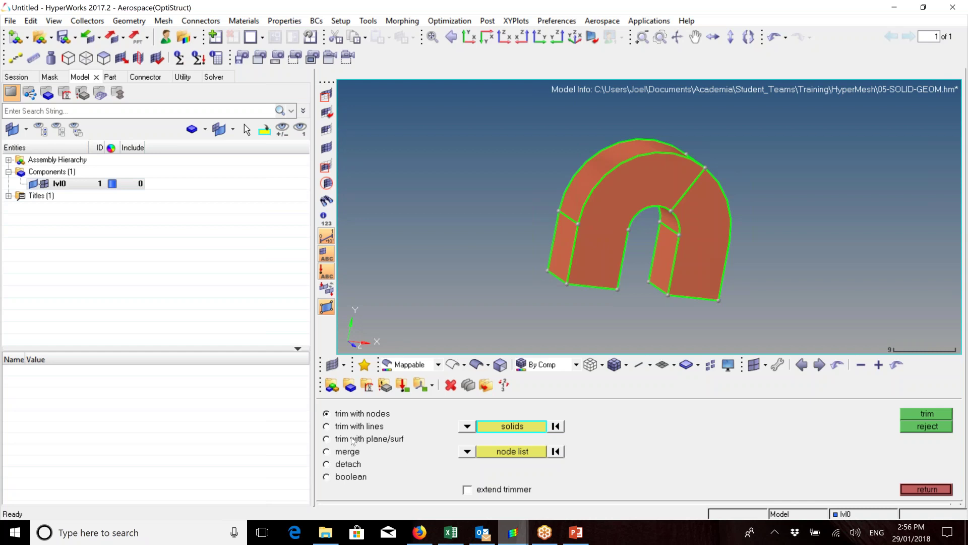
Trim the arch solid with an x-axis plane based at the front outer corner point of the slanted dividing edge.
click(327, 440)
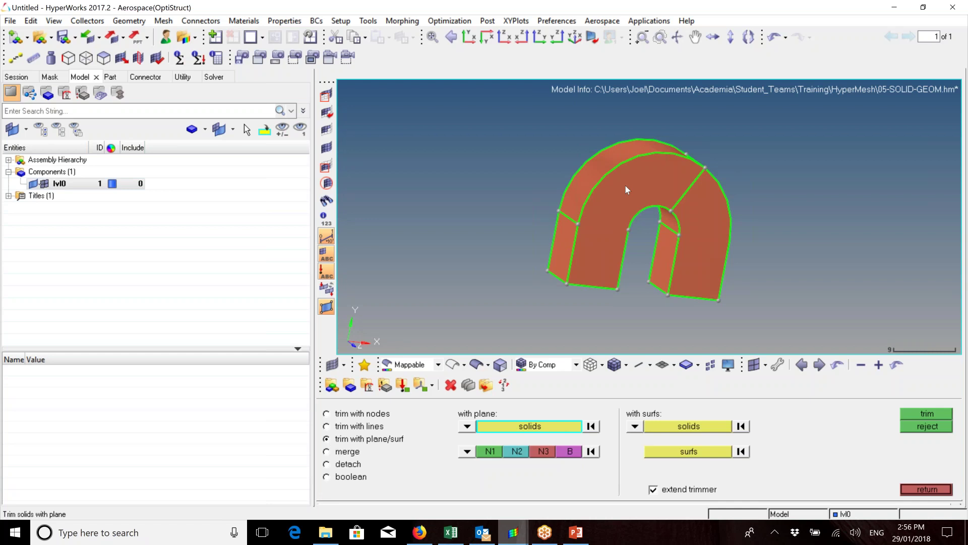
click(468, 426)
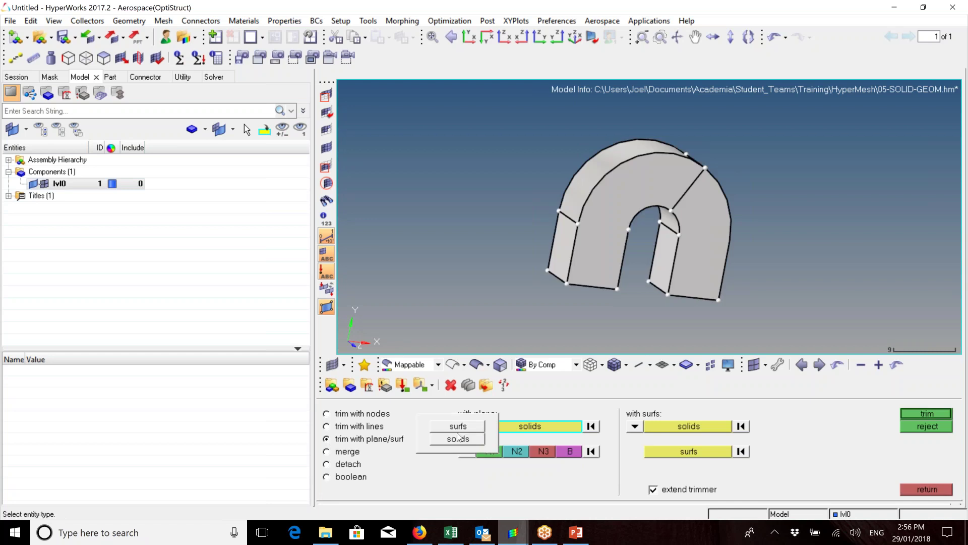
click(483, 426)
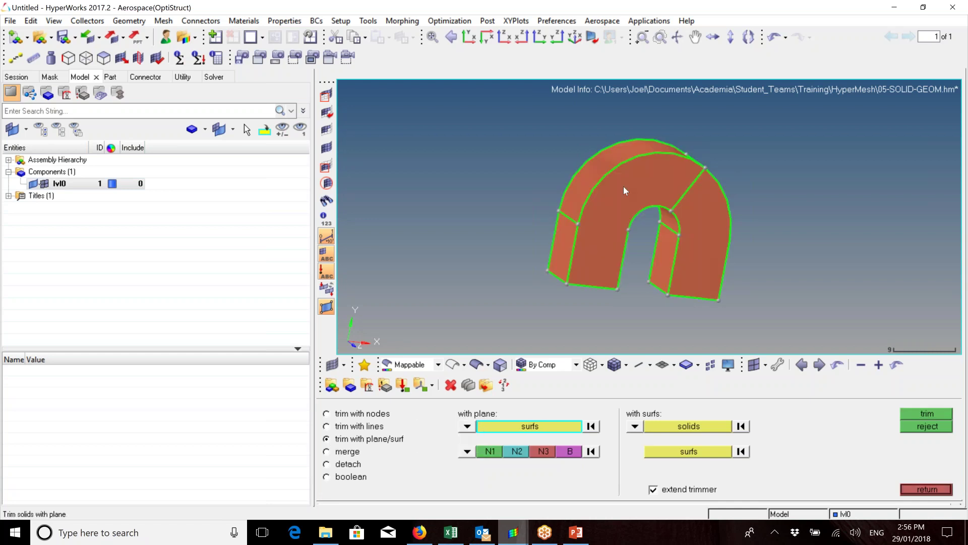
click(467, 426)
click(459, 439)
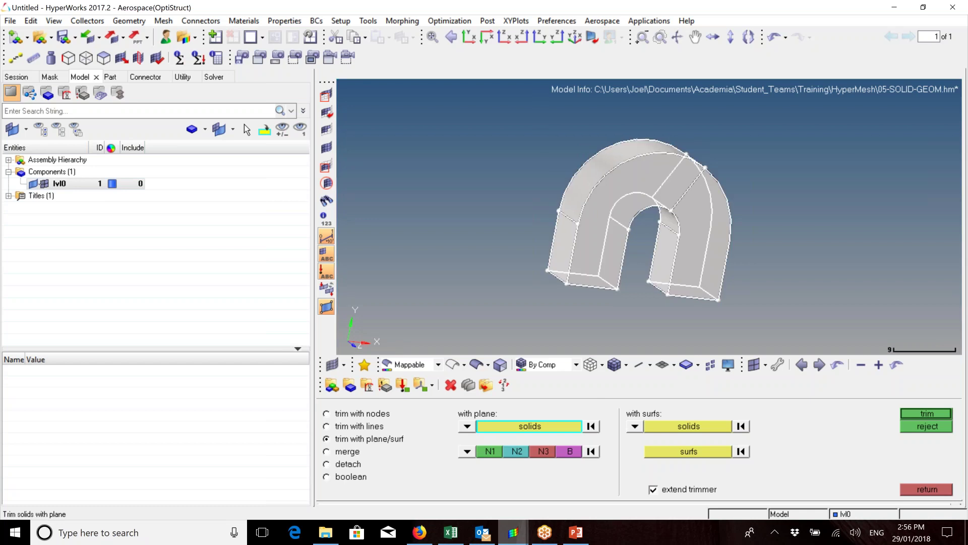
click(466, 452)
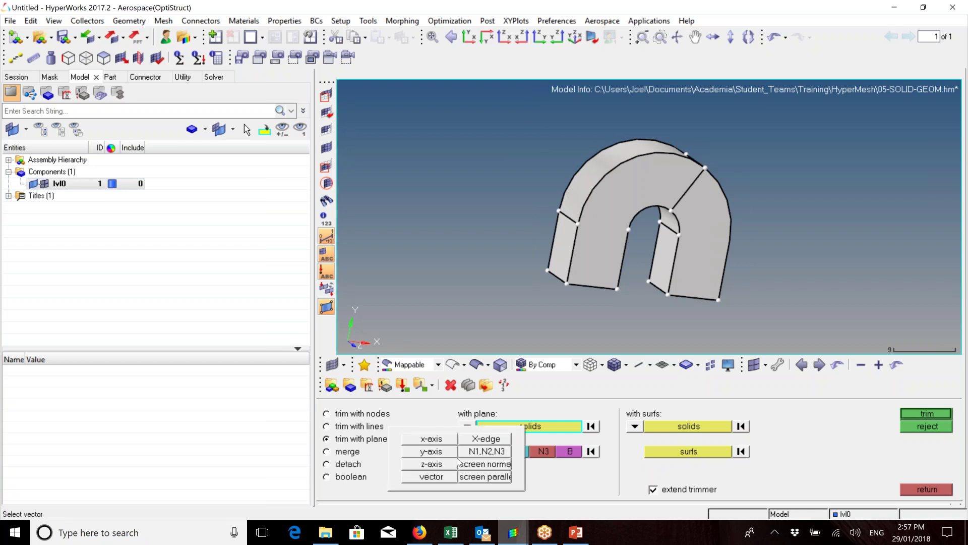
click(447, 438)
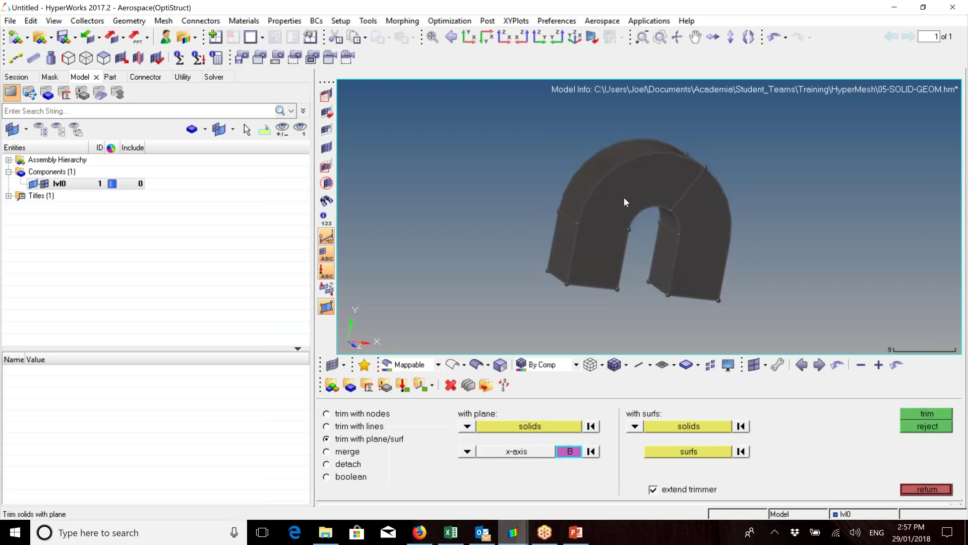
ctrl+drag(624, 202, 609, 176)
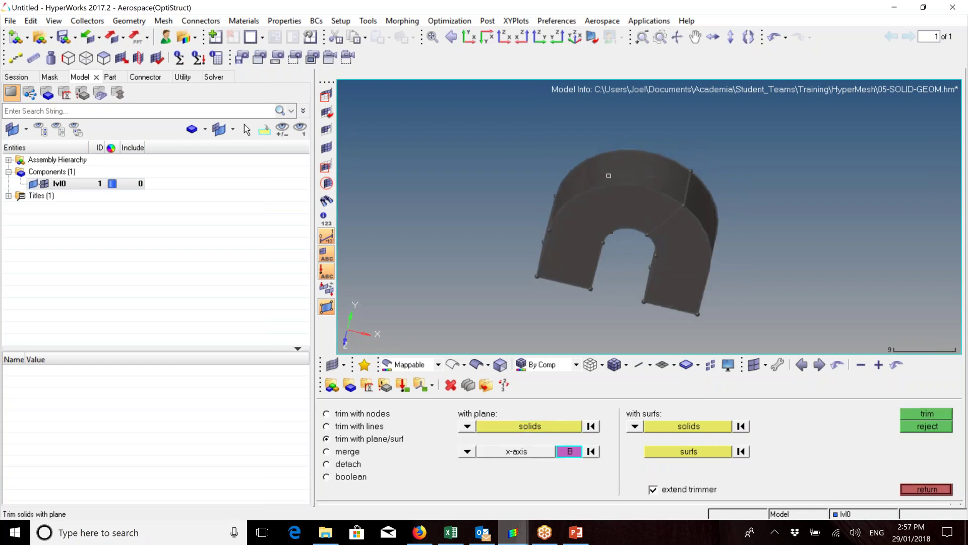
click(684, 205)
click(911, 419)
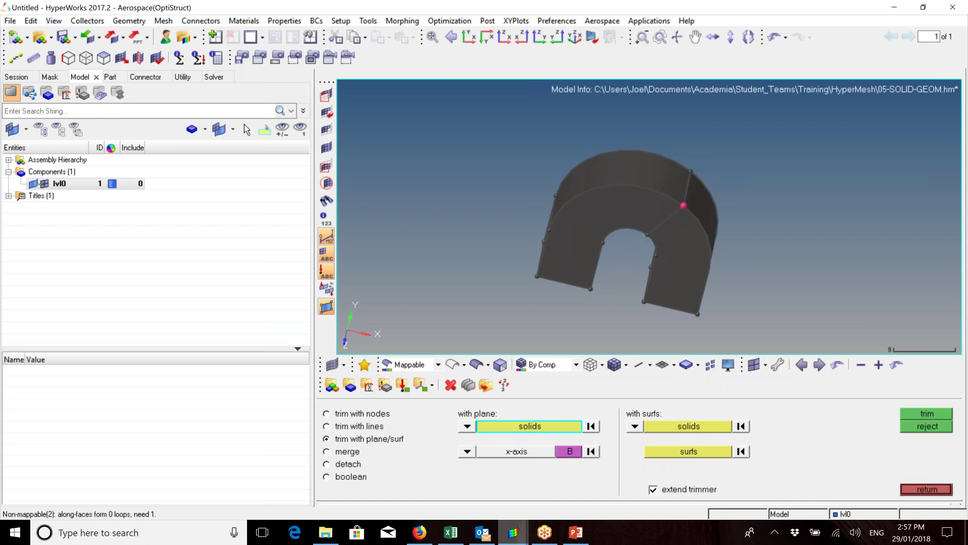
ctrl+drag(667, 246, 708, 229)
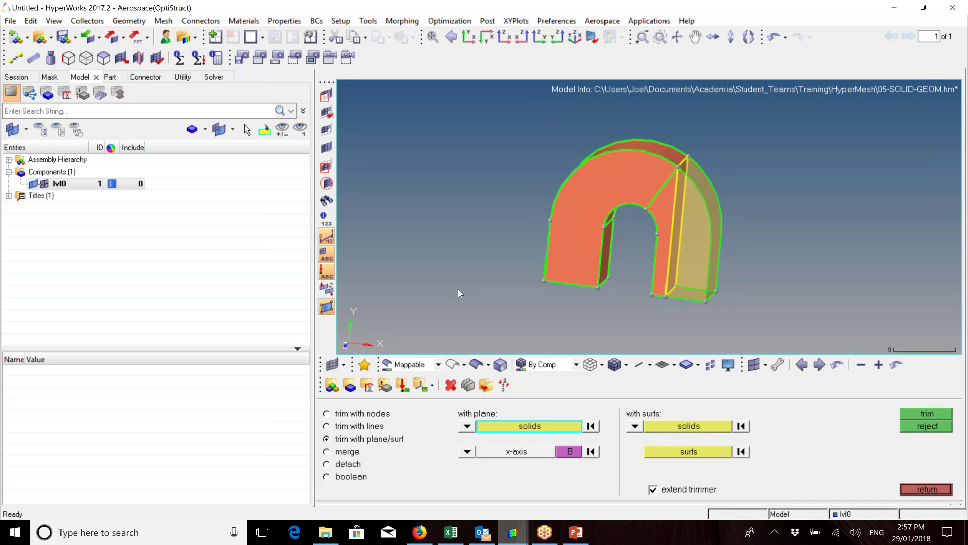
Trim both arch solids with a y-axis plane based at the inner arc's front end point on the undivided leg.
click(587, 198)
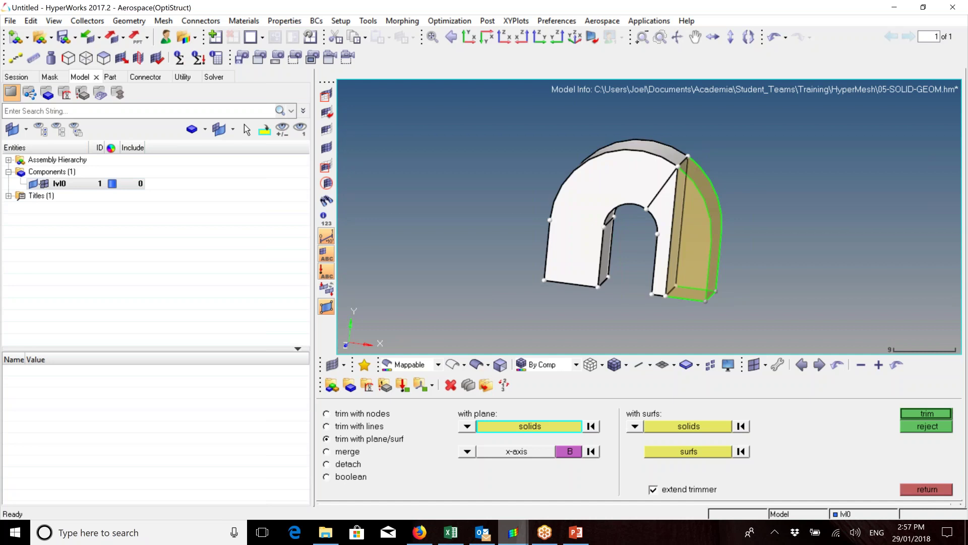
click(696, 235)
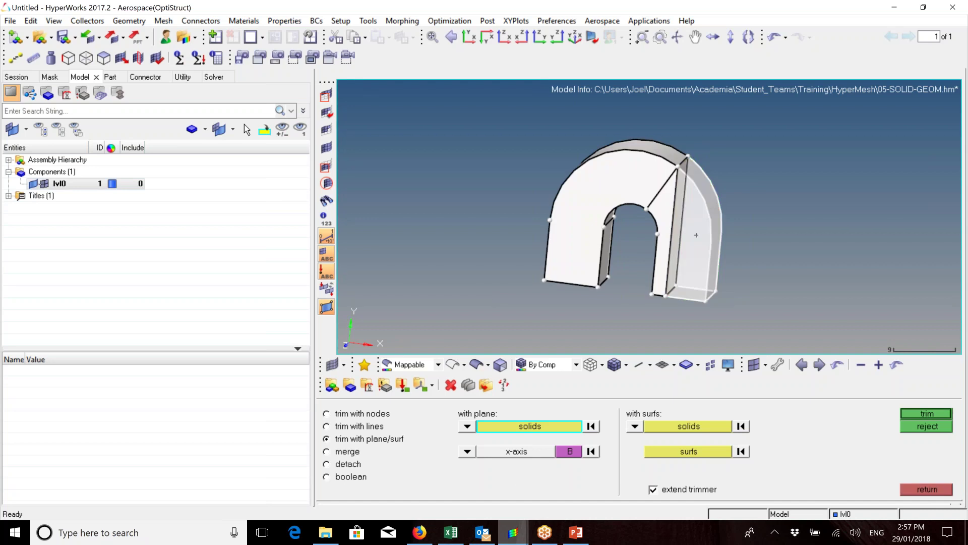
click(468, 452)
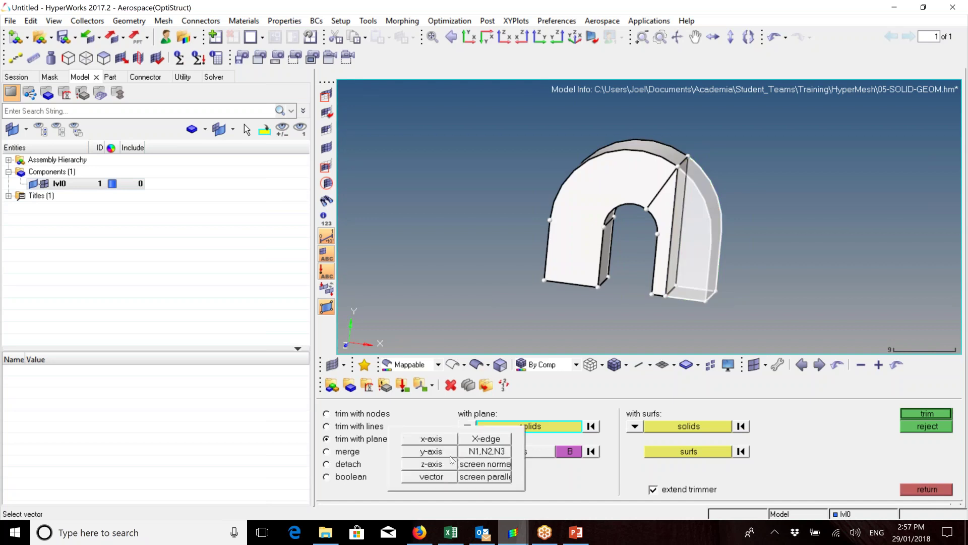
click(450, 455)
click(605, 226)
click(928, 414)
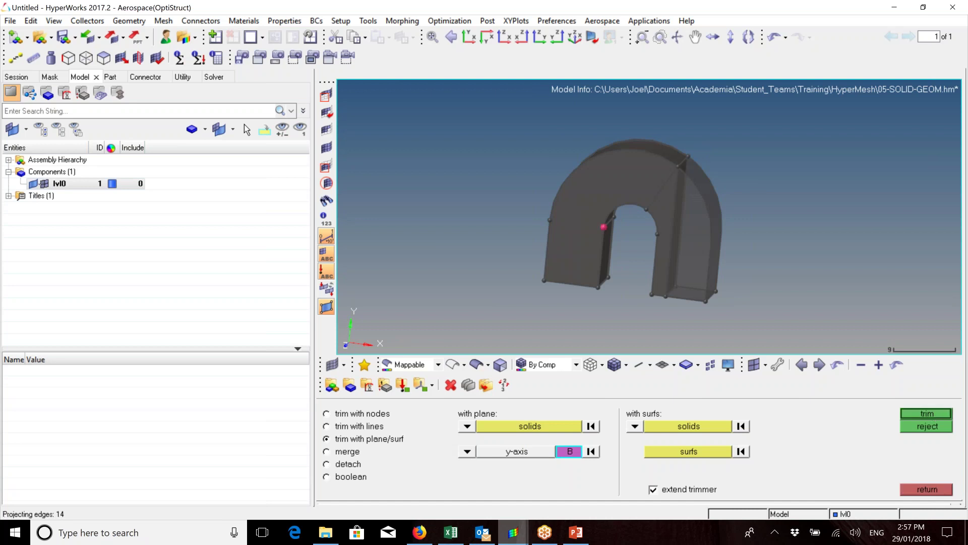
ctrl+drag(682, 277, 706, 222)
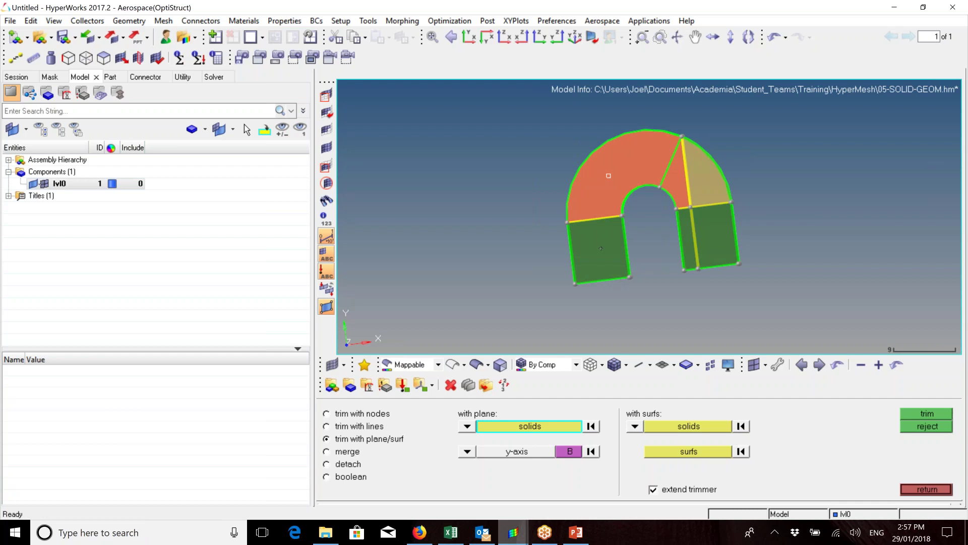
ctrl+drag(595, 263, 651, 255)
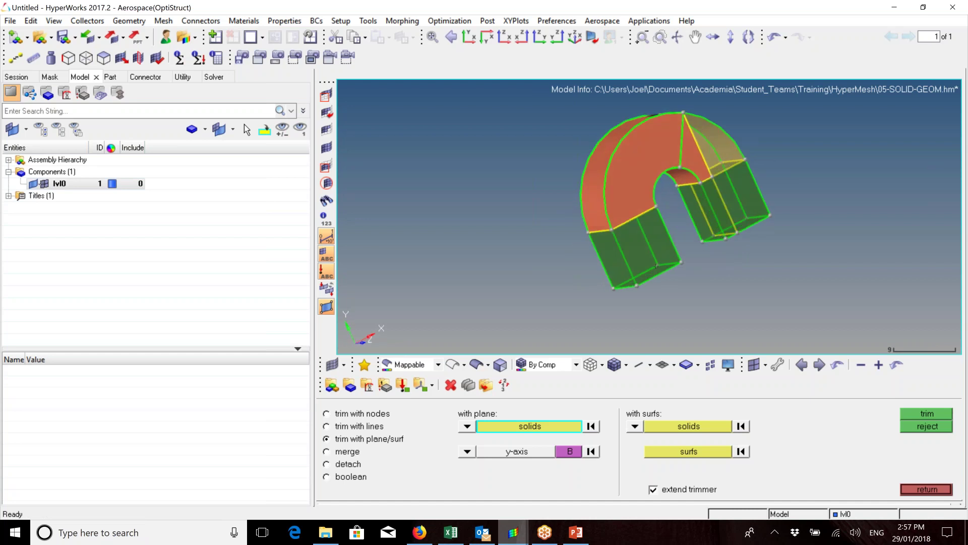
ctrl+drag(682, 233, 624, 286)
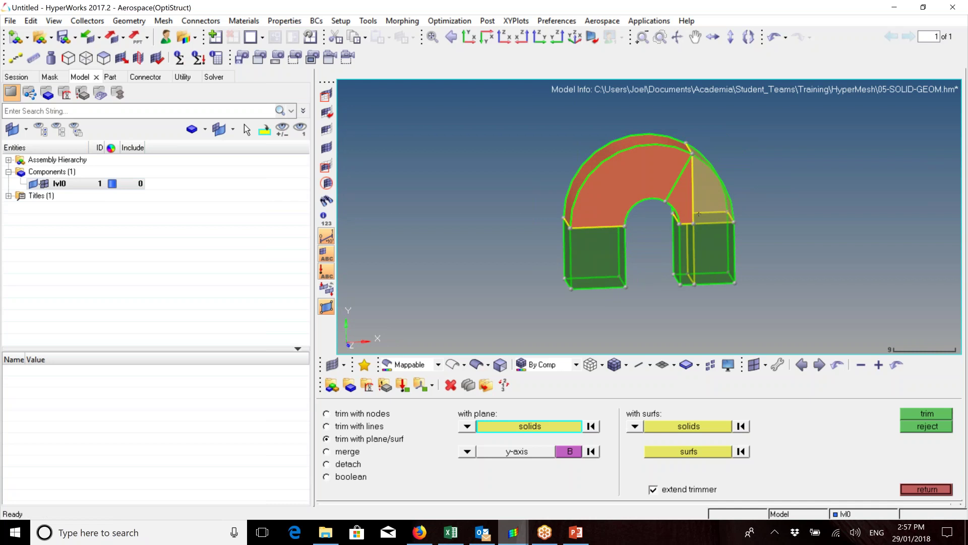
click(929, 489)
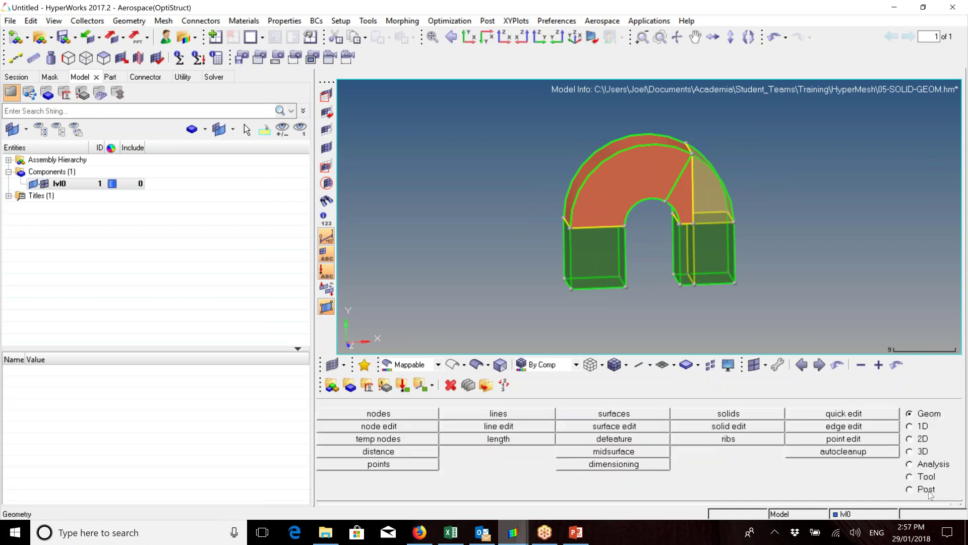
Solid map the undivided leg's block as one volume with mixed source shells and an along element size of 2.000.
click(910, 451)
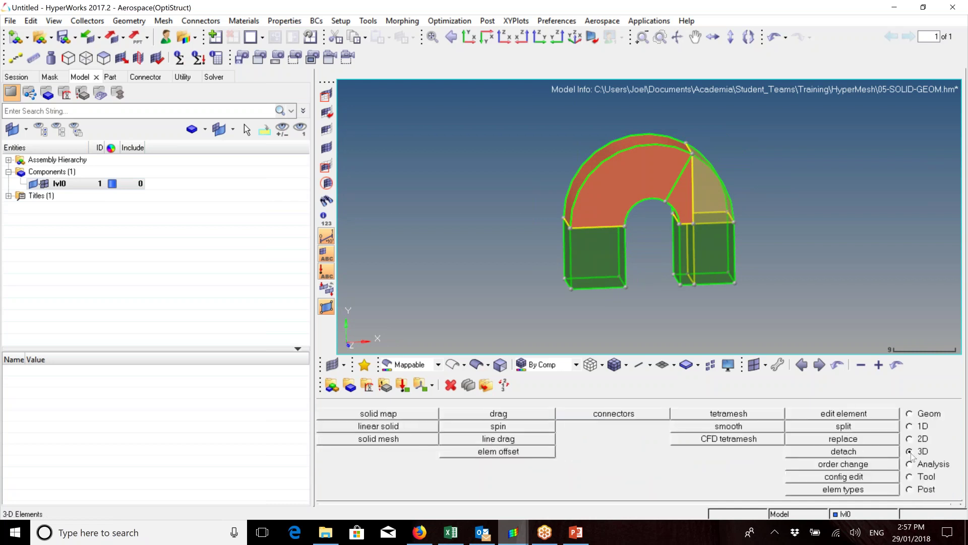
click(417, 414)
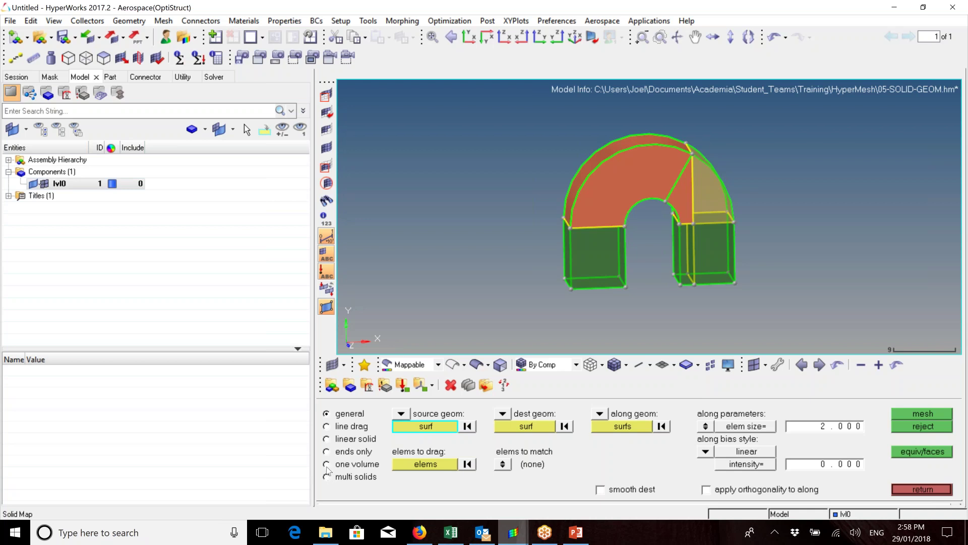
click(326, 465)
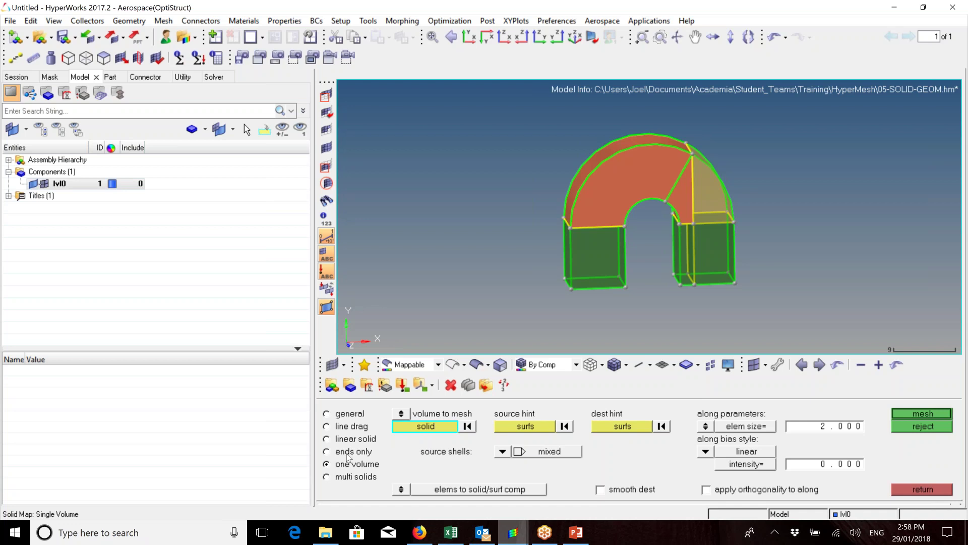
click(598, 266)
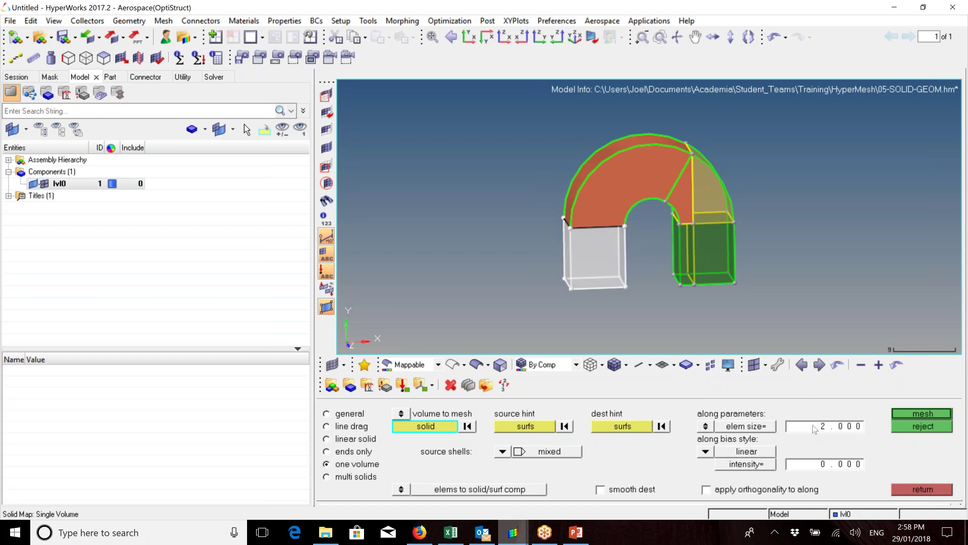
click(402, 490)
click(402, 490)
click(923, 414)
mouse_move(616, 241)
ctrl+mouse_down()
mouse_move(658, 229)
mouse_move(600, 220)
mouse_move(601, 236)
ctrl+mouse_up()
ctrl+scroll(659, 230, up, 3)
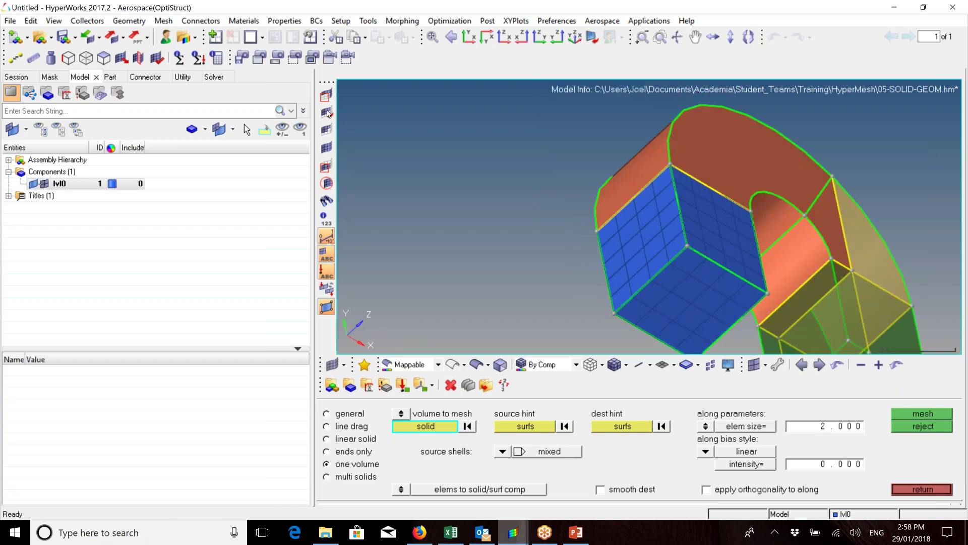
Mask a group of elements at the meshed leg's lower corner to expose the interior of the solid mesh.
click(326, 94)
ctrl+drag(605, 212, 622, 181)
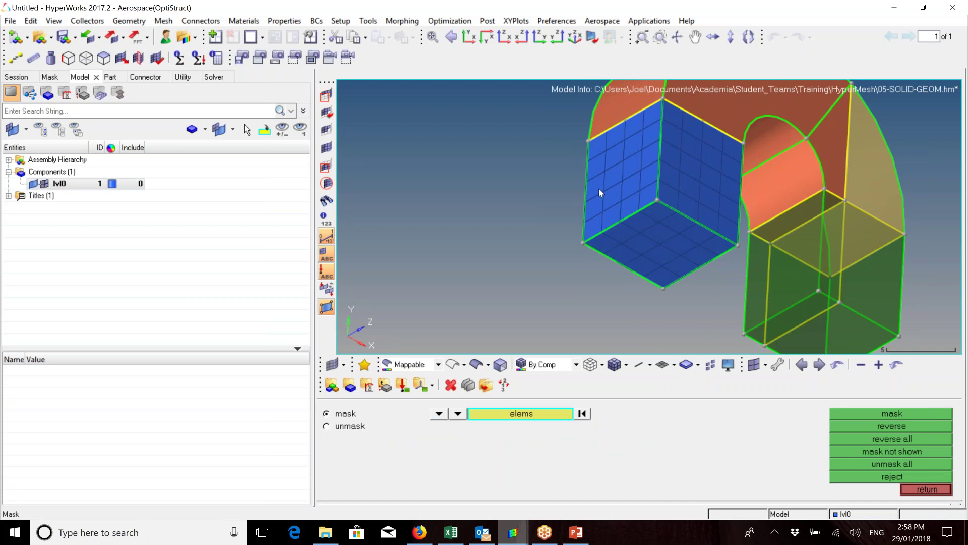
shift+drag(613, 177, 646, 239)
middle_click(667, 217)
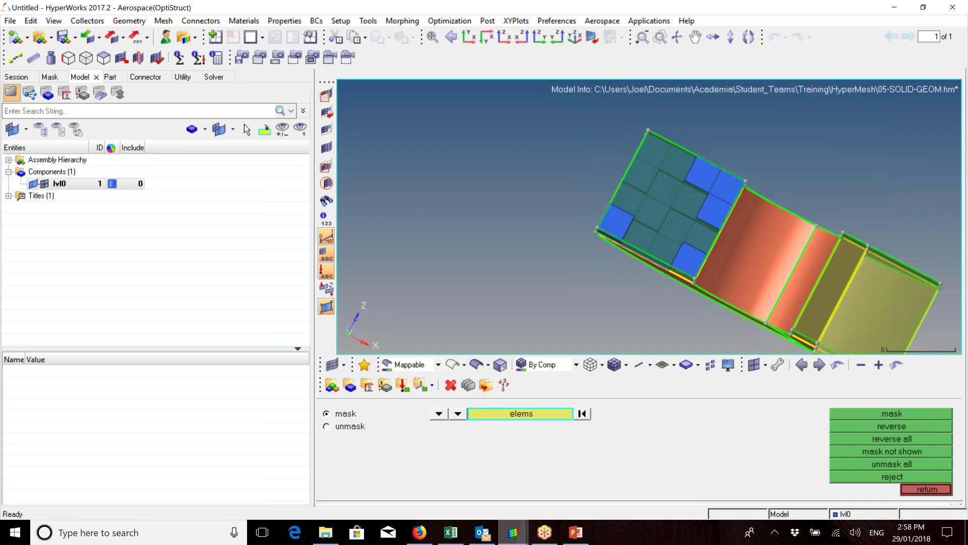
ctrl+drag(665, 222, 767, 235)
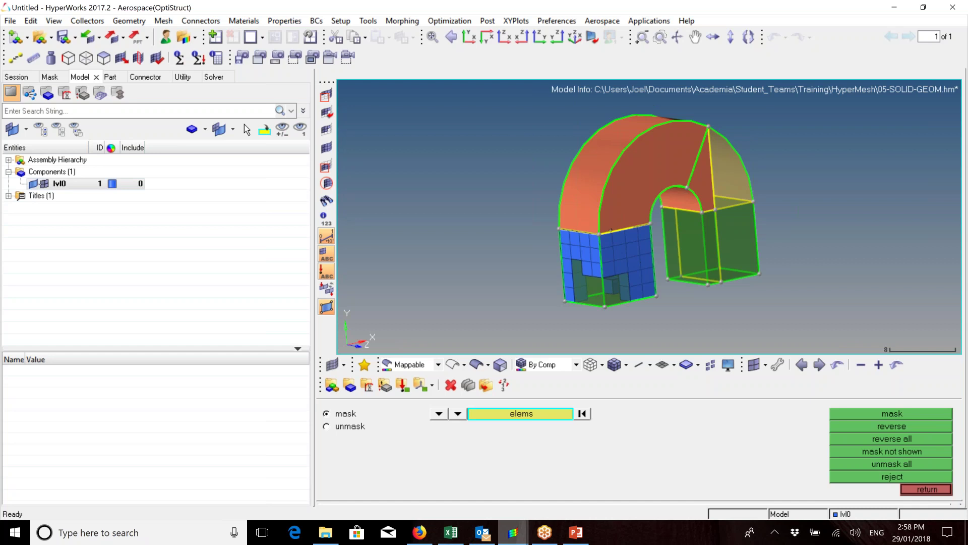
click(933, 490)
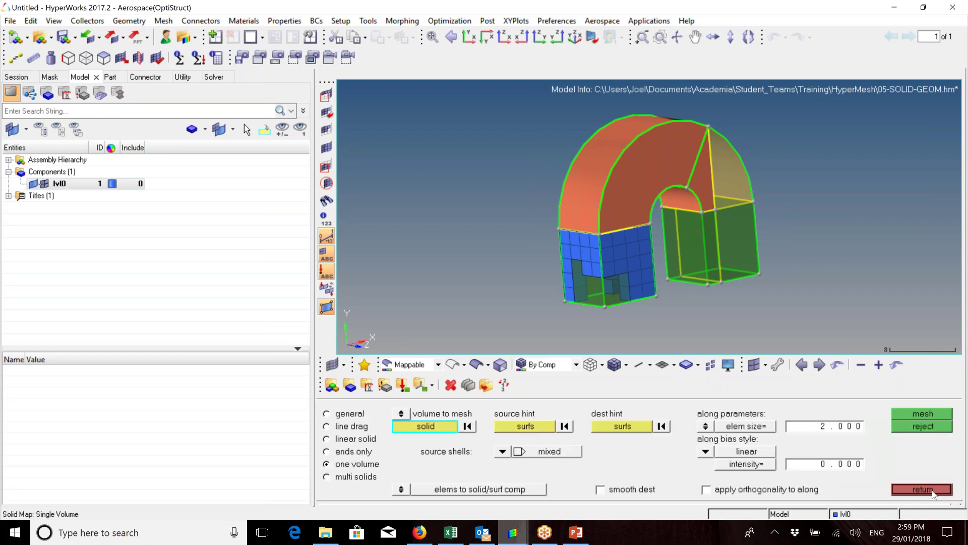
click(933, 490)
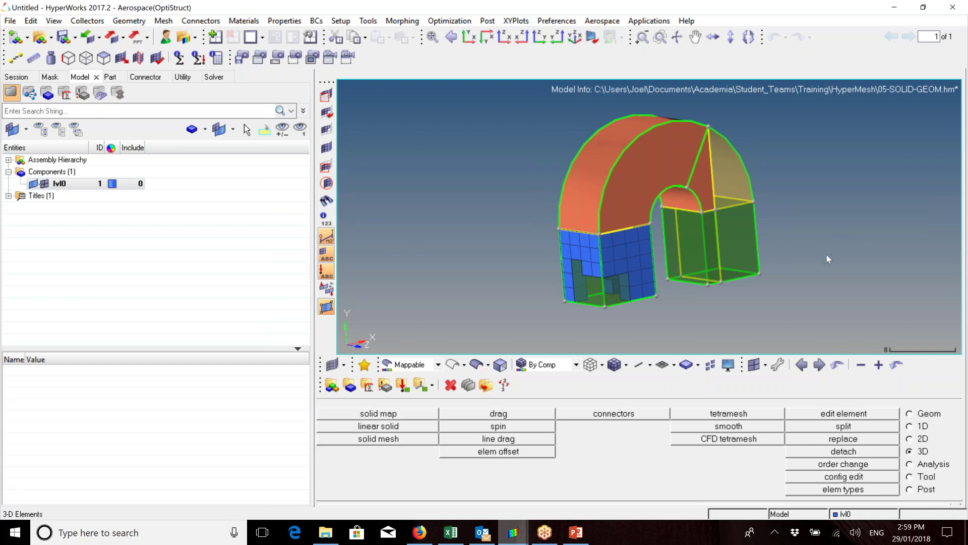
Open the solver deck export settings for the model.
click(12, 22)
click(11, 22)
click(12, 22)
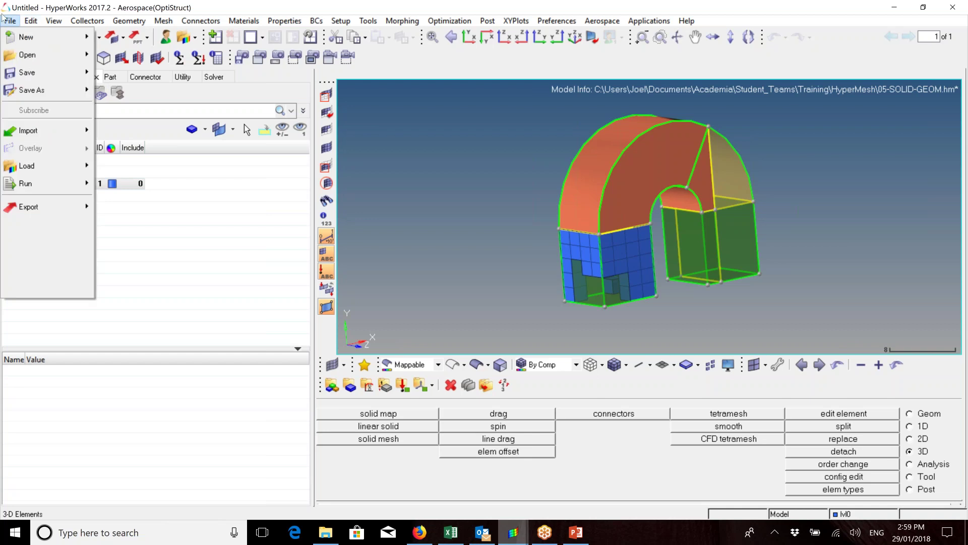
mouse_move(60, 208)
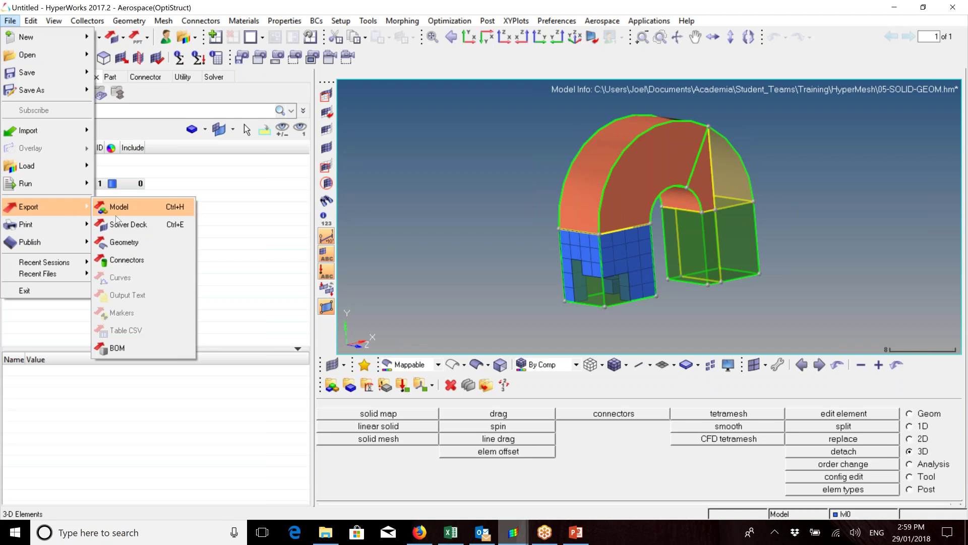
click(132, 228)
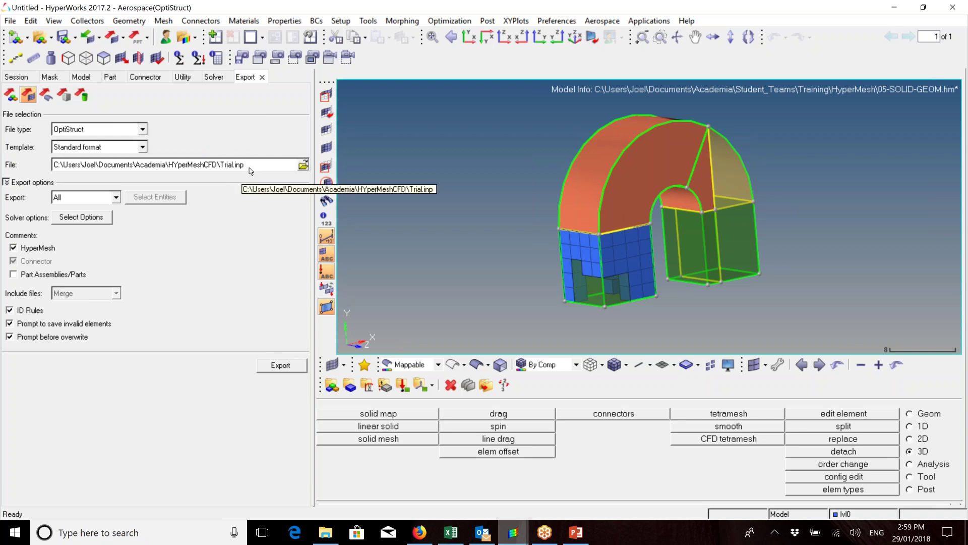
Review the model, geometry and BOM export settings, including the geometry file types, and return to the solver deck export.
click(10, 94)
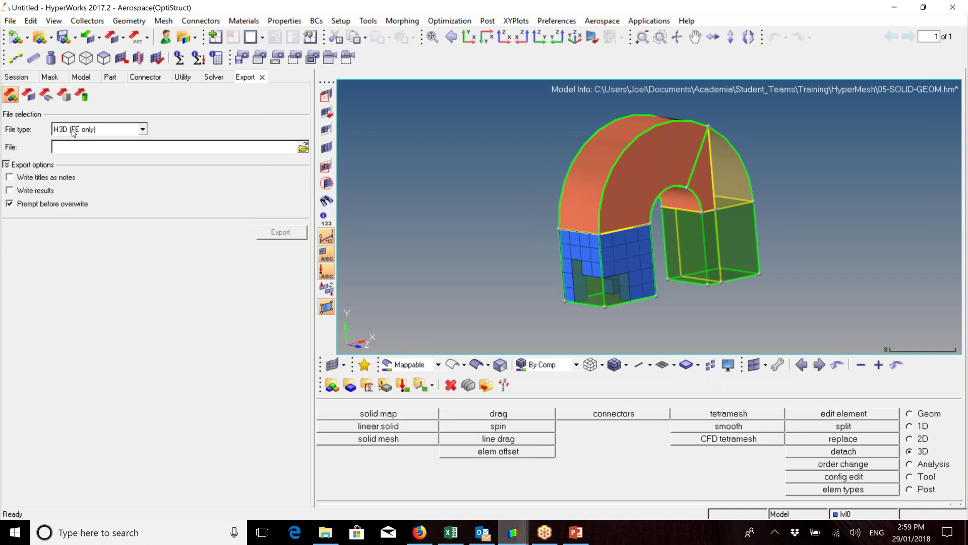
click(46, 96)
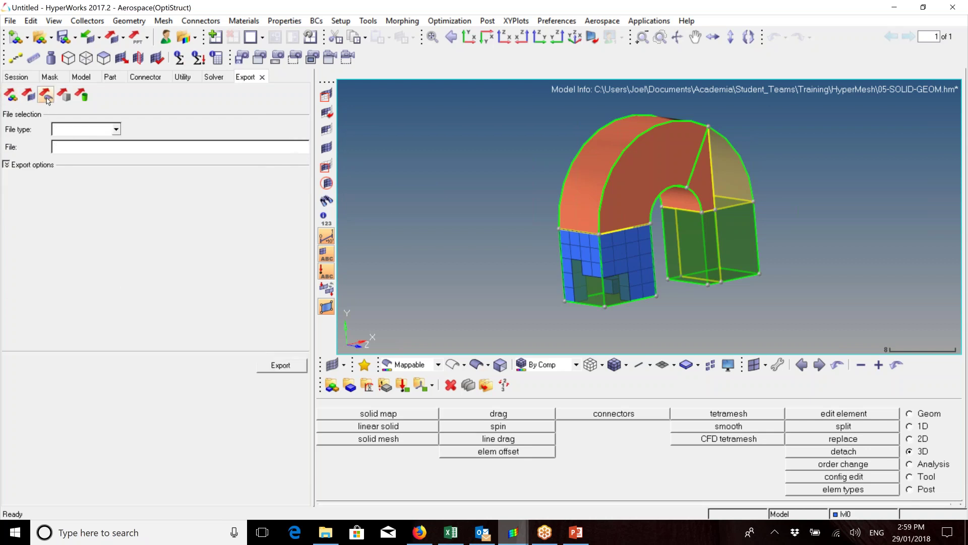
click(116, 130)
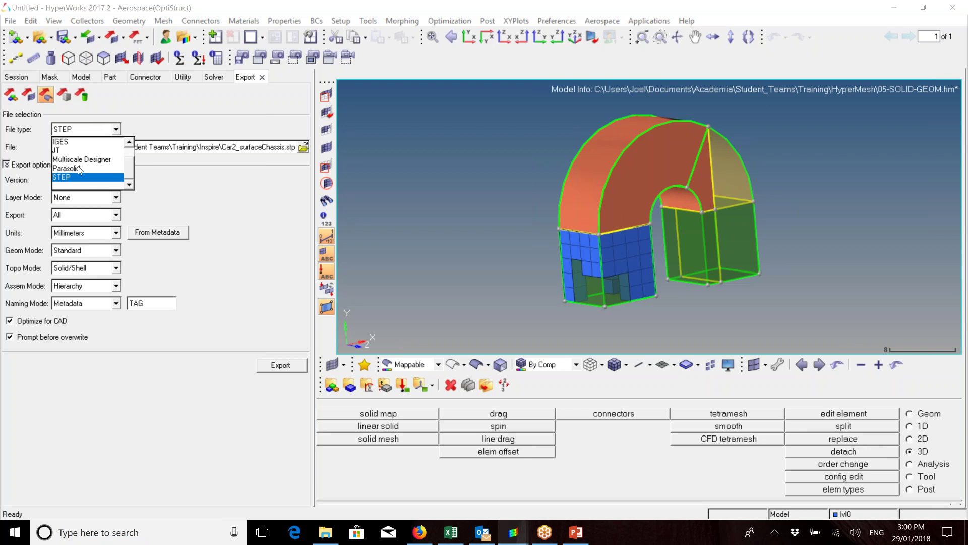
scroll(130, 149, up, 1)
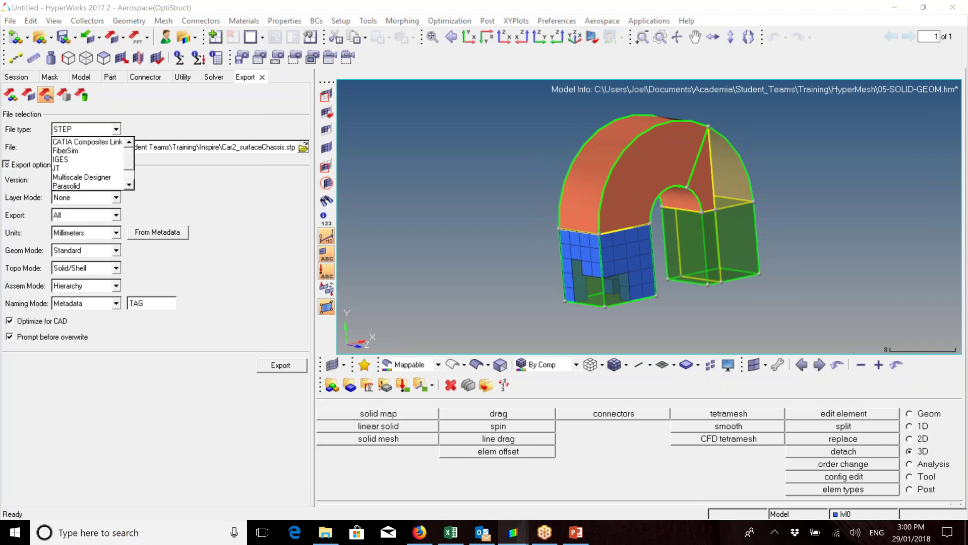
click(156, 127)
click(62, 95)
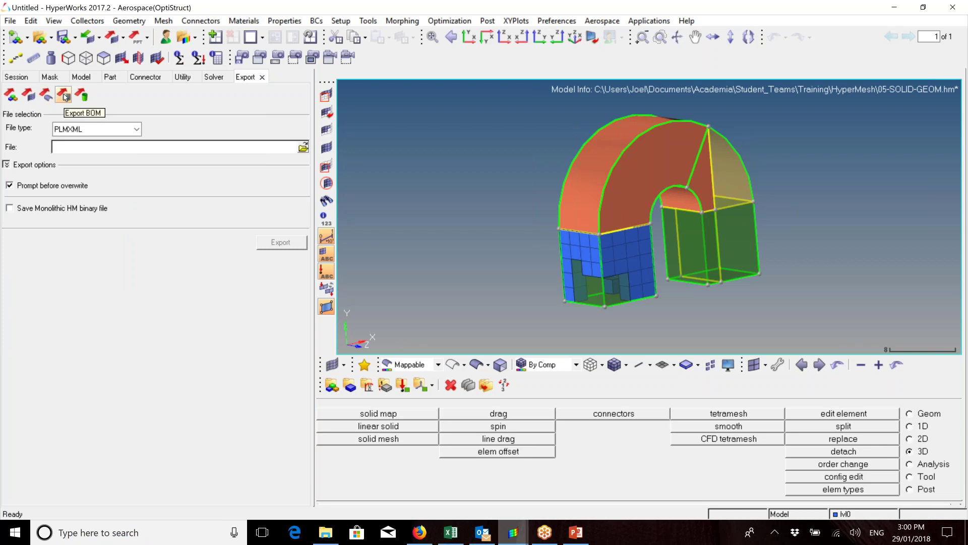
click(30, 96)
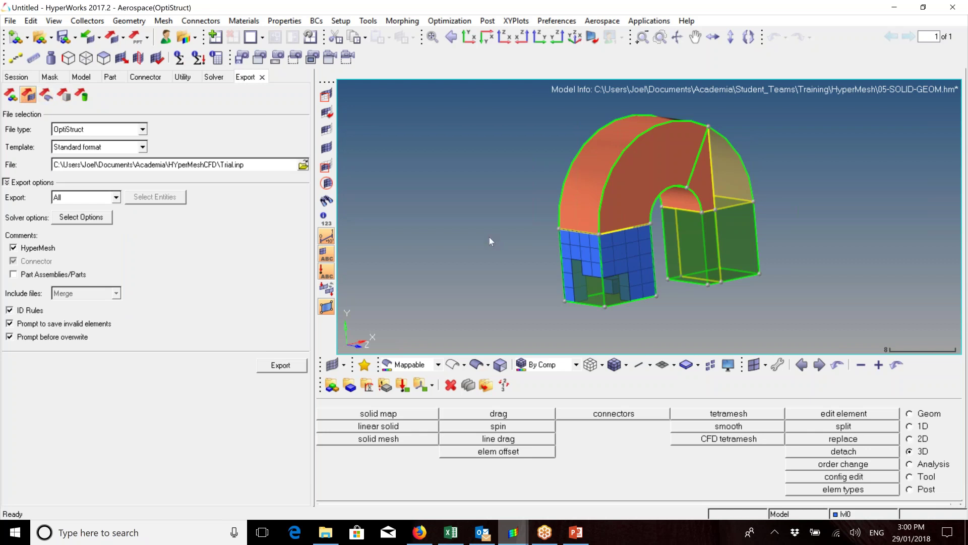
ctrl+drag(846, 244, 735, 259)
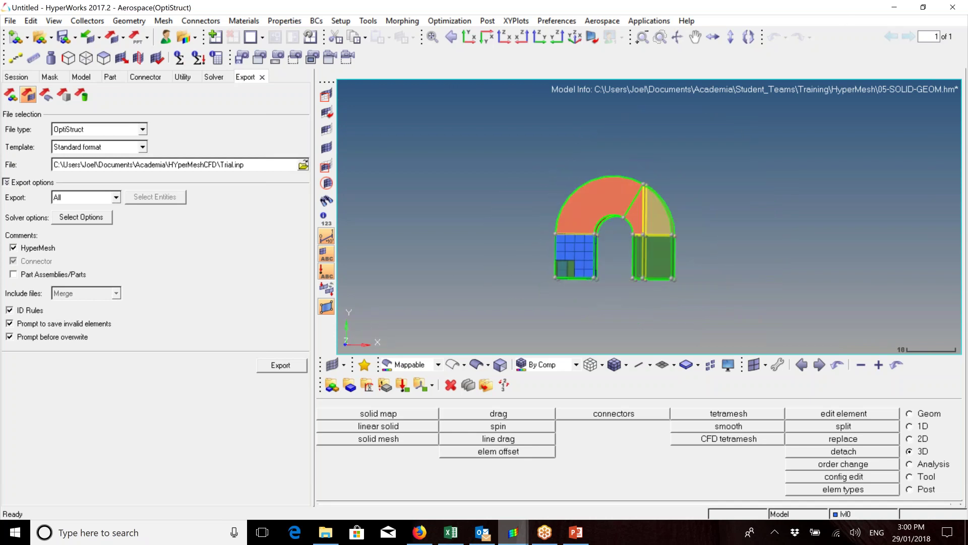